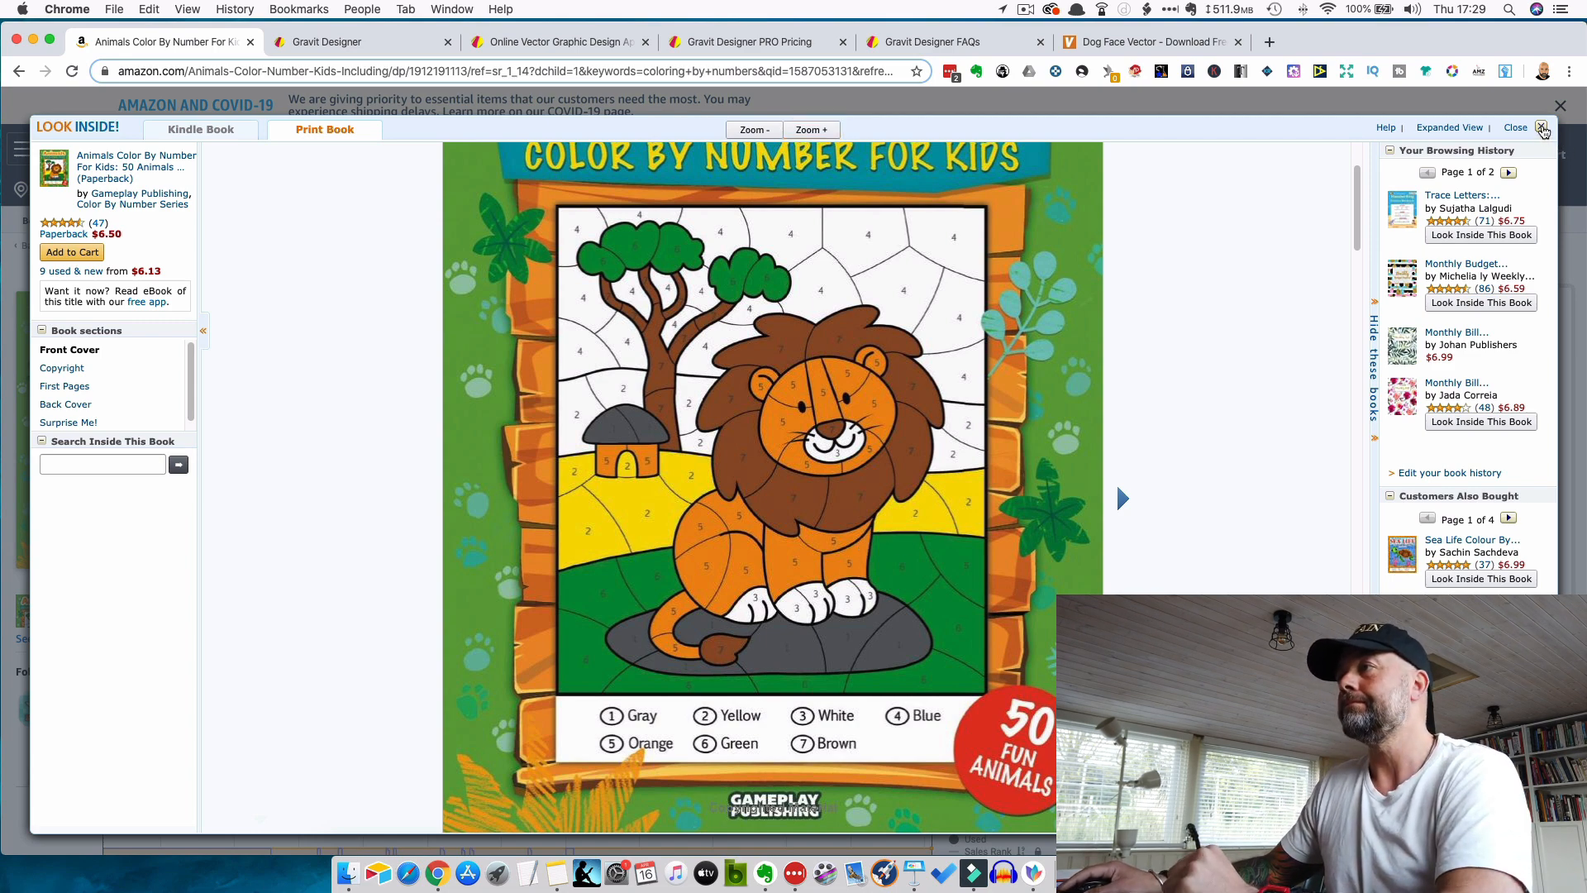
- Close the animal book preview, return to the "coloring by numbers" results and examine the listings' sales ranks and reviews
left_click(1542, 131)
key("super+bracketleft")
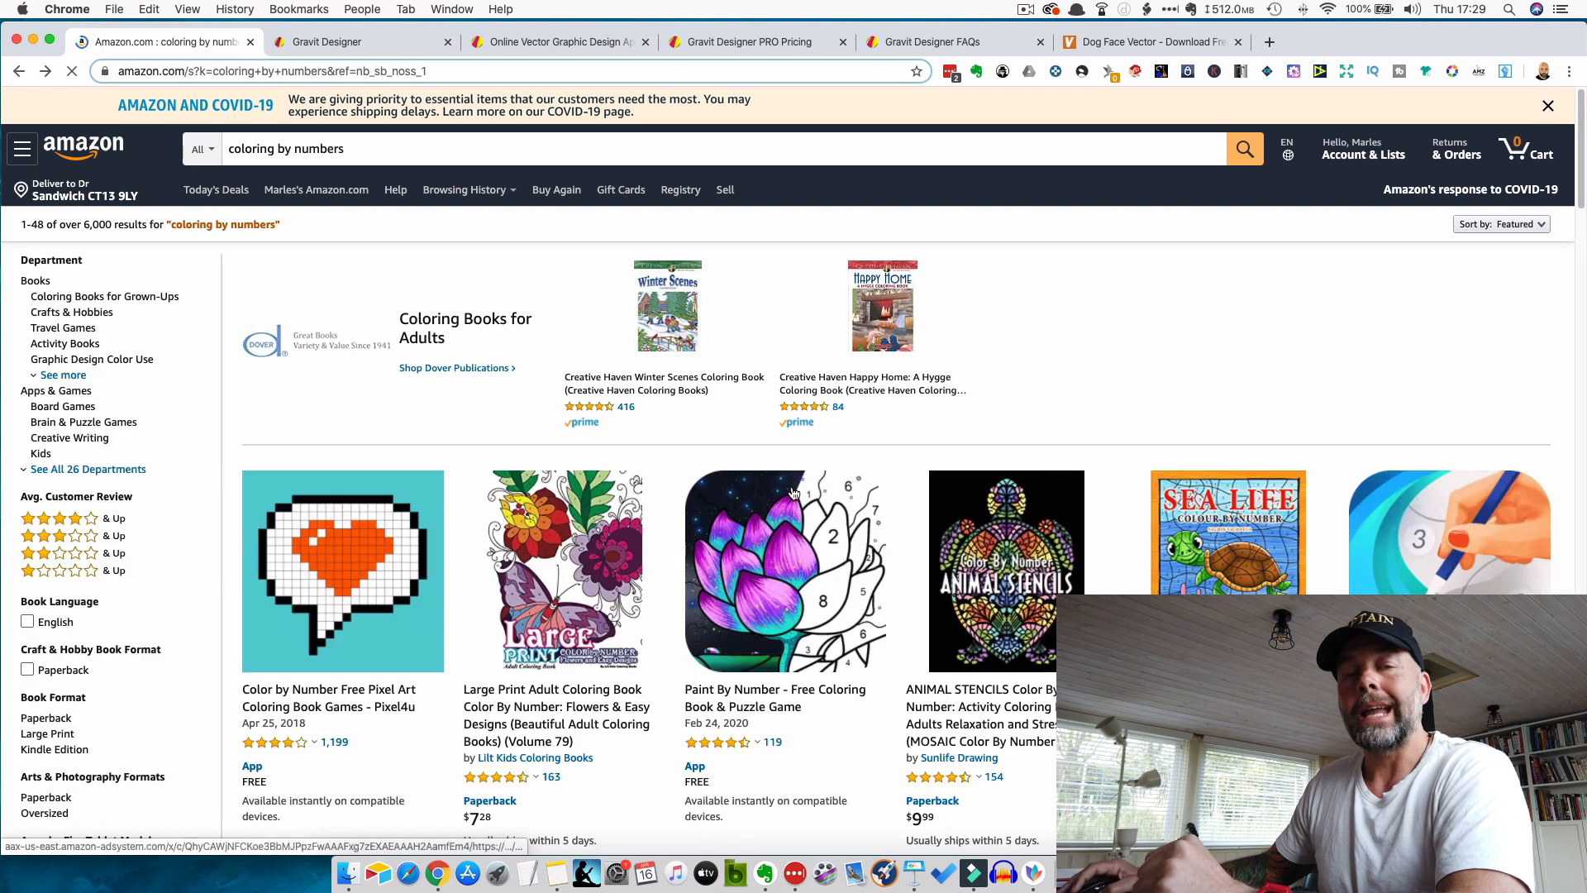
scroll(1065, 507, "down", 5)
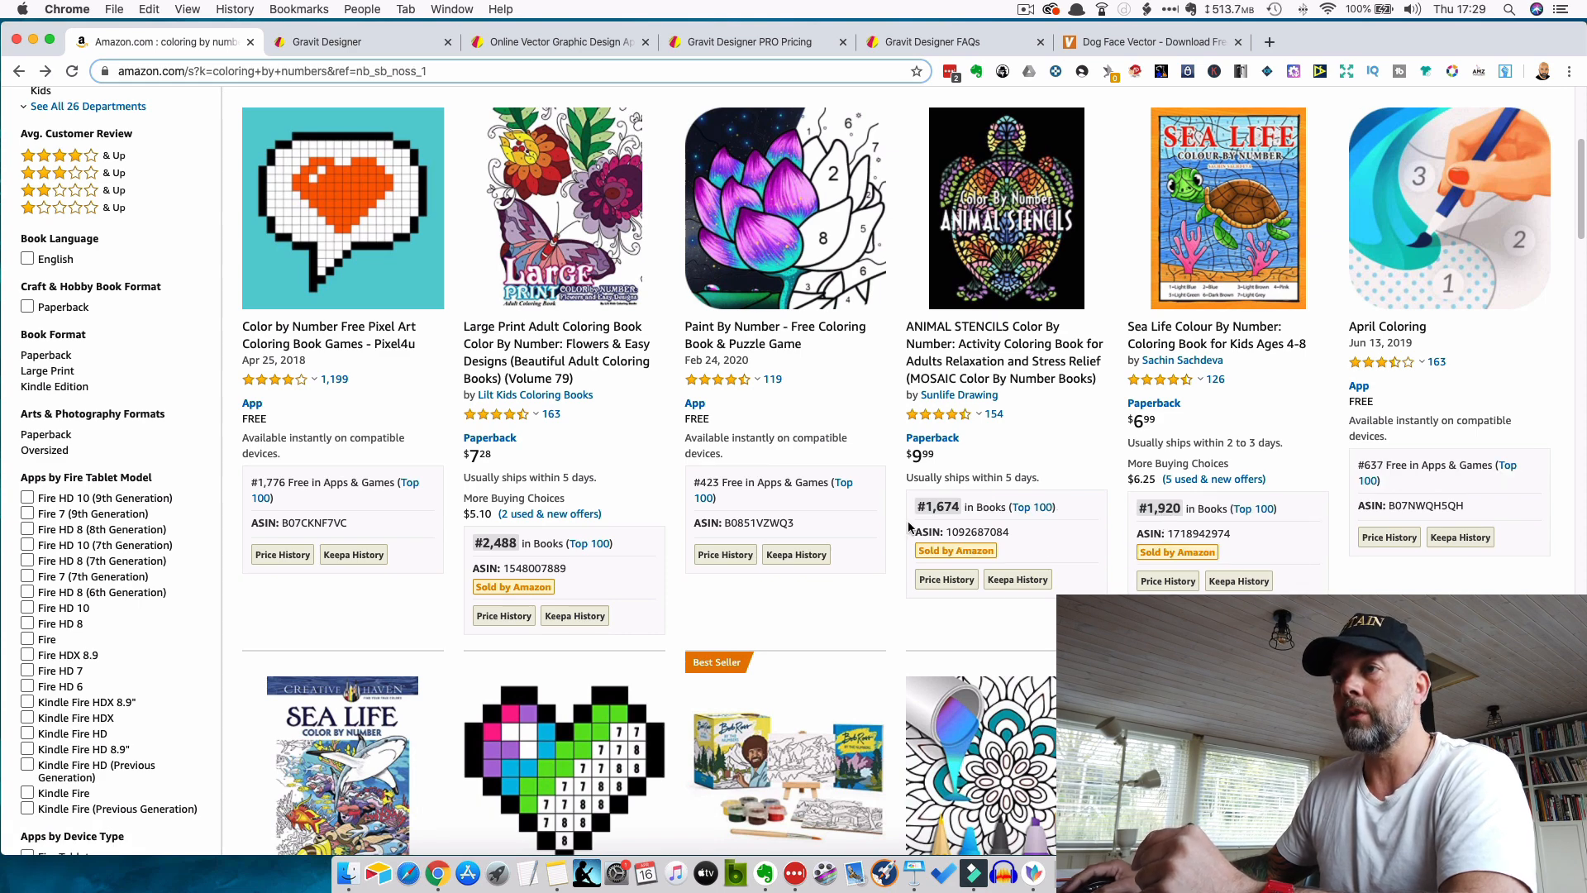
scroll(1050, 601, "down", 5)
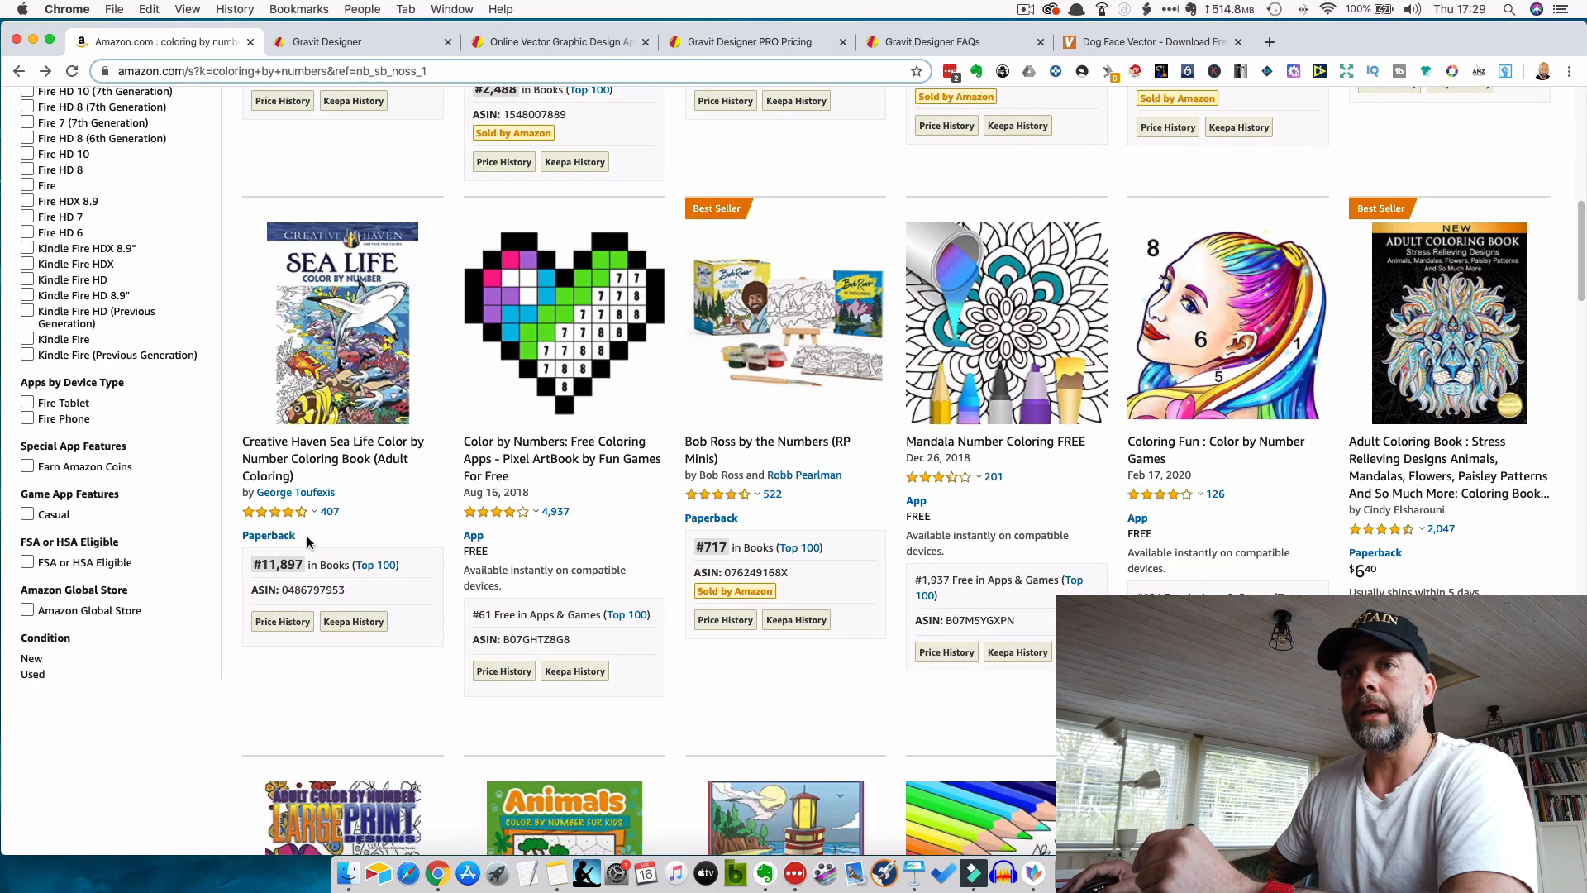
scroll(405, 635, "down", 5)
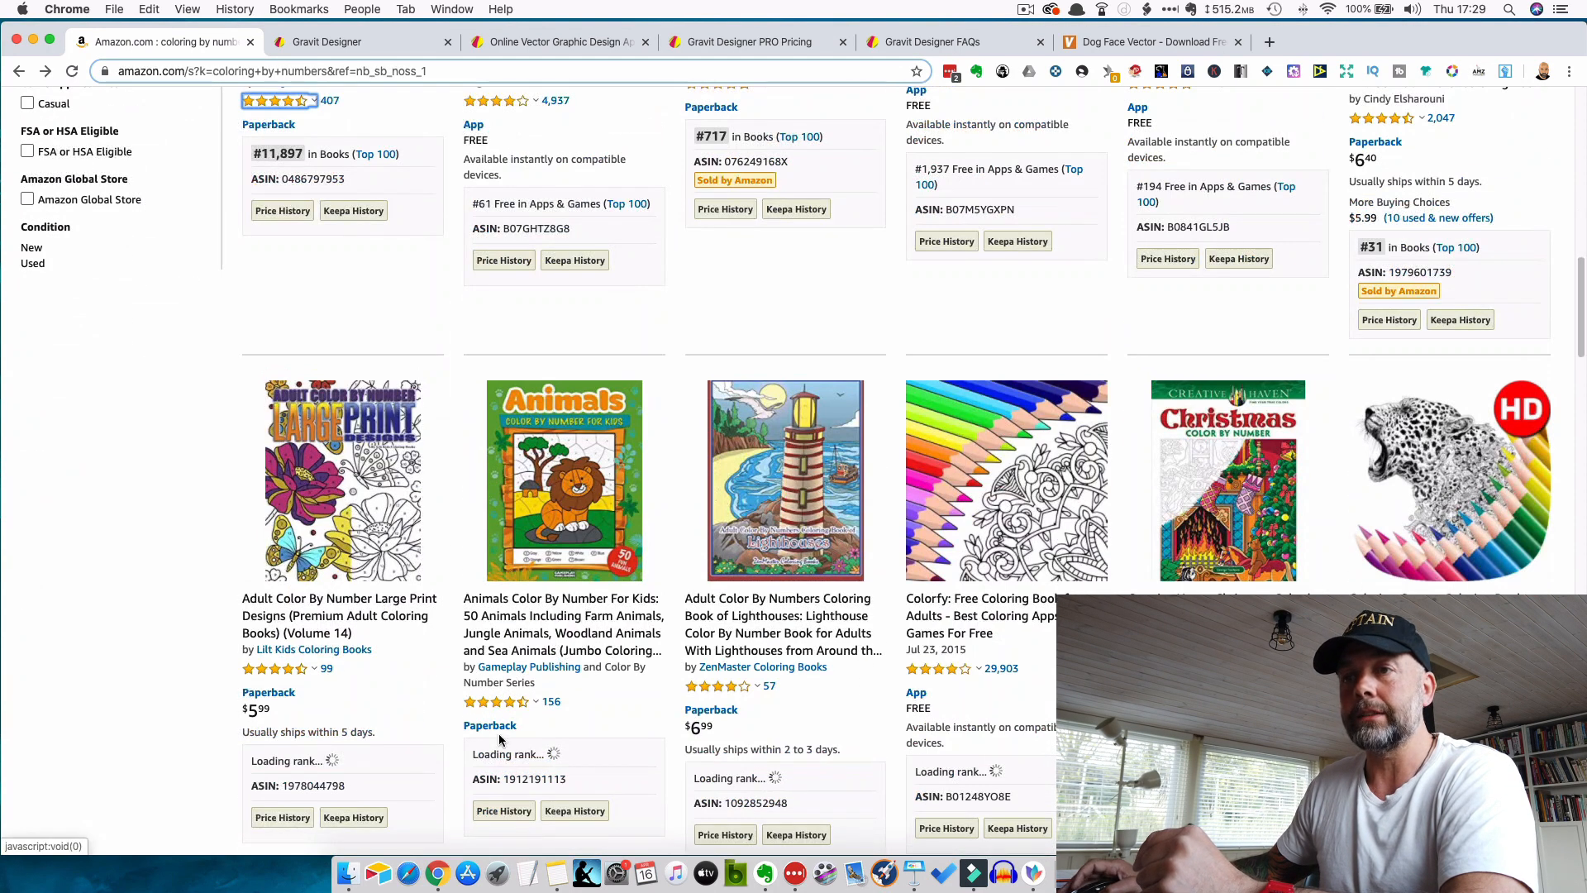
scroll(498, 737, "down", 2)
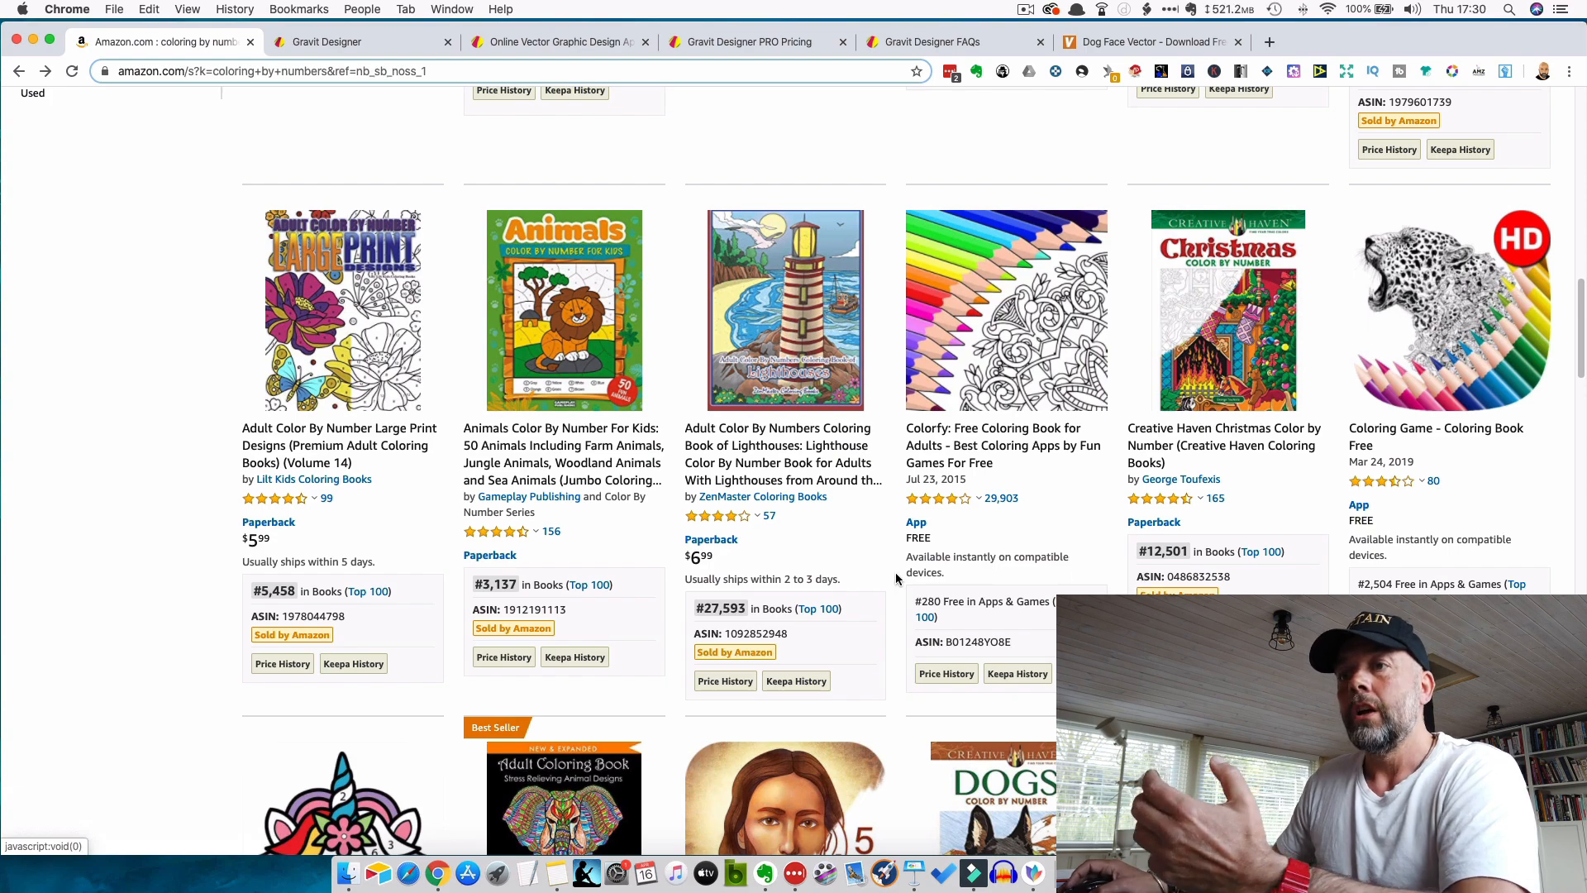
scroll(896, 578, "down", 1)
scroll(896, 579, "up", 1)
scroll(895, 572, "up", 5)
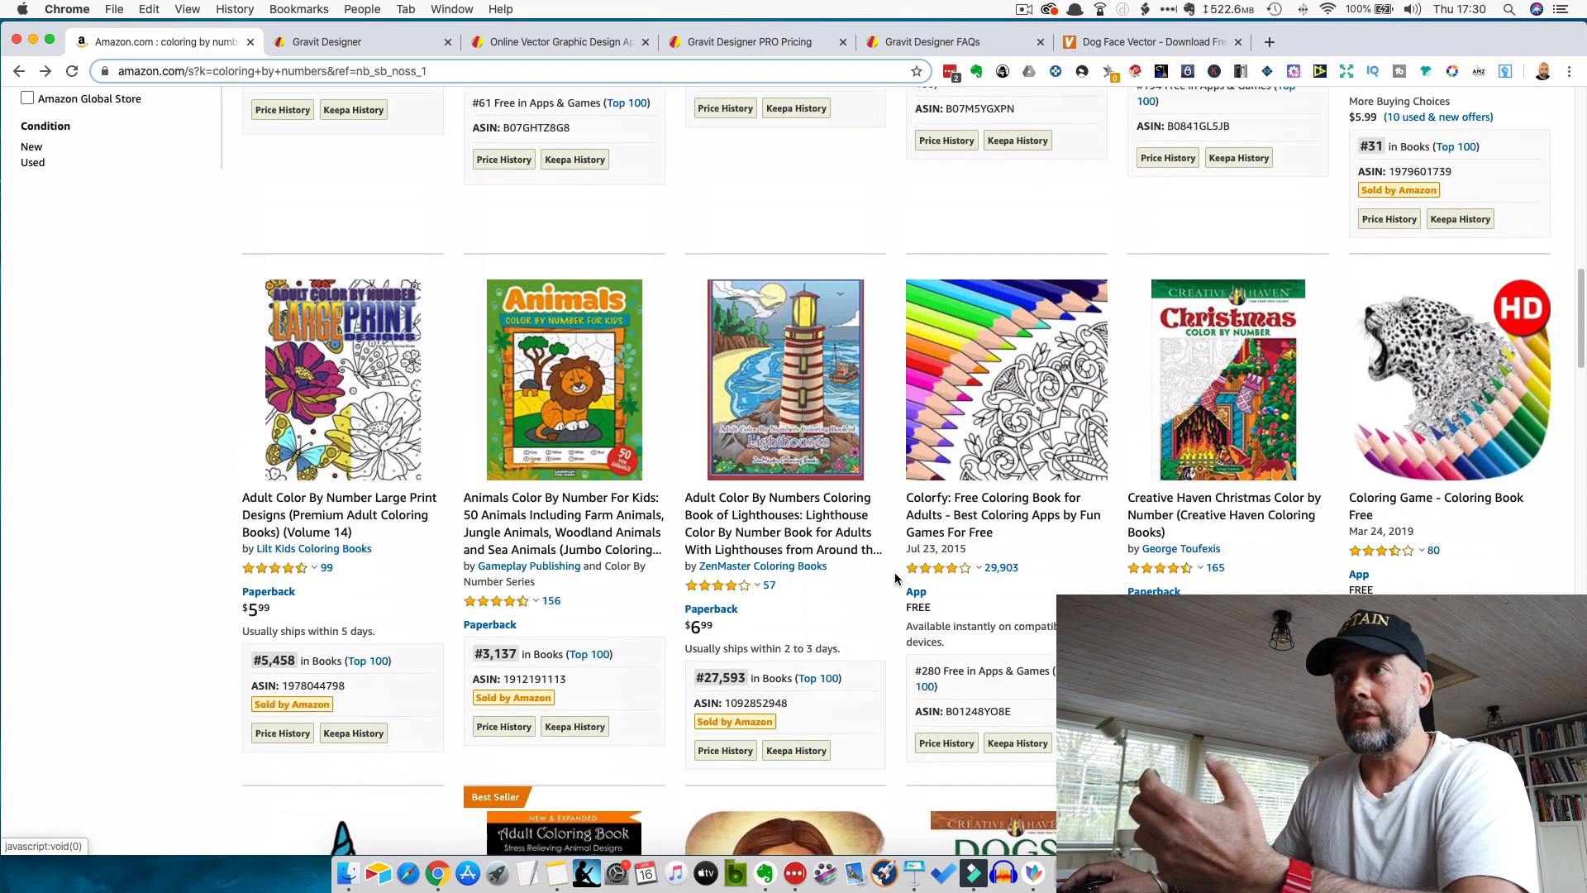
scroll(894, 572, "up", 10)
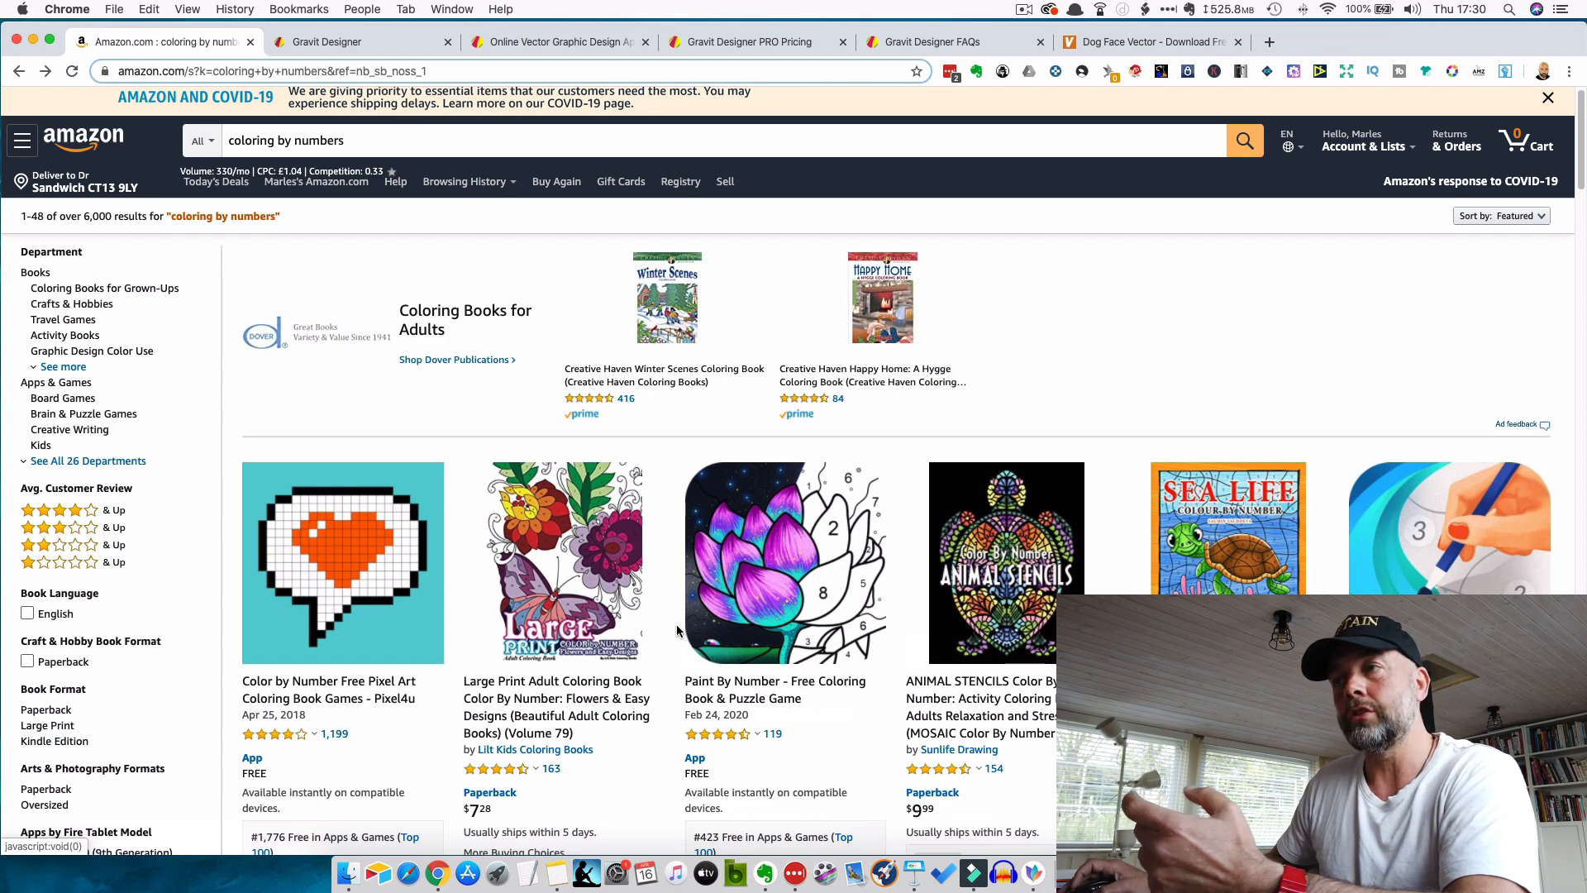
scroll(676, 623, "down", 4)
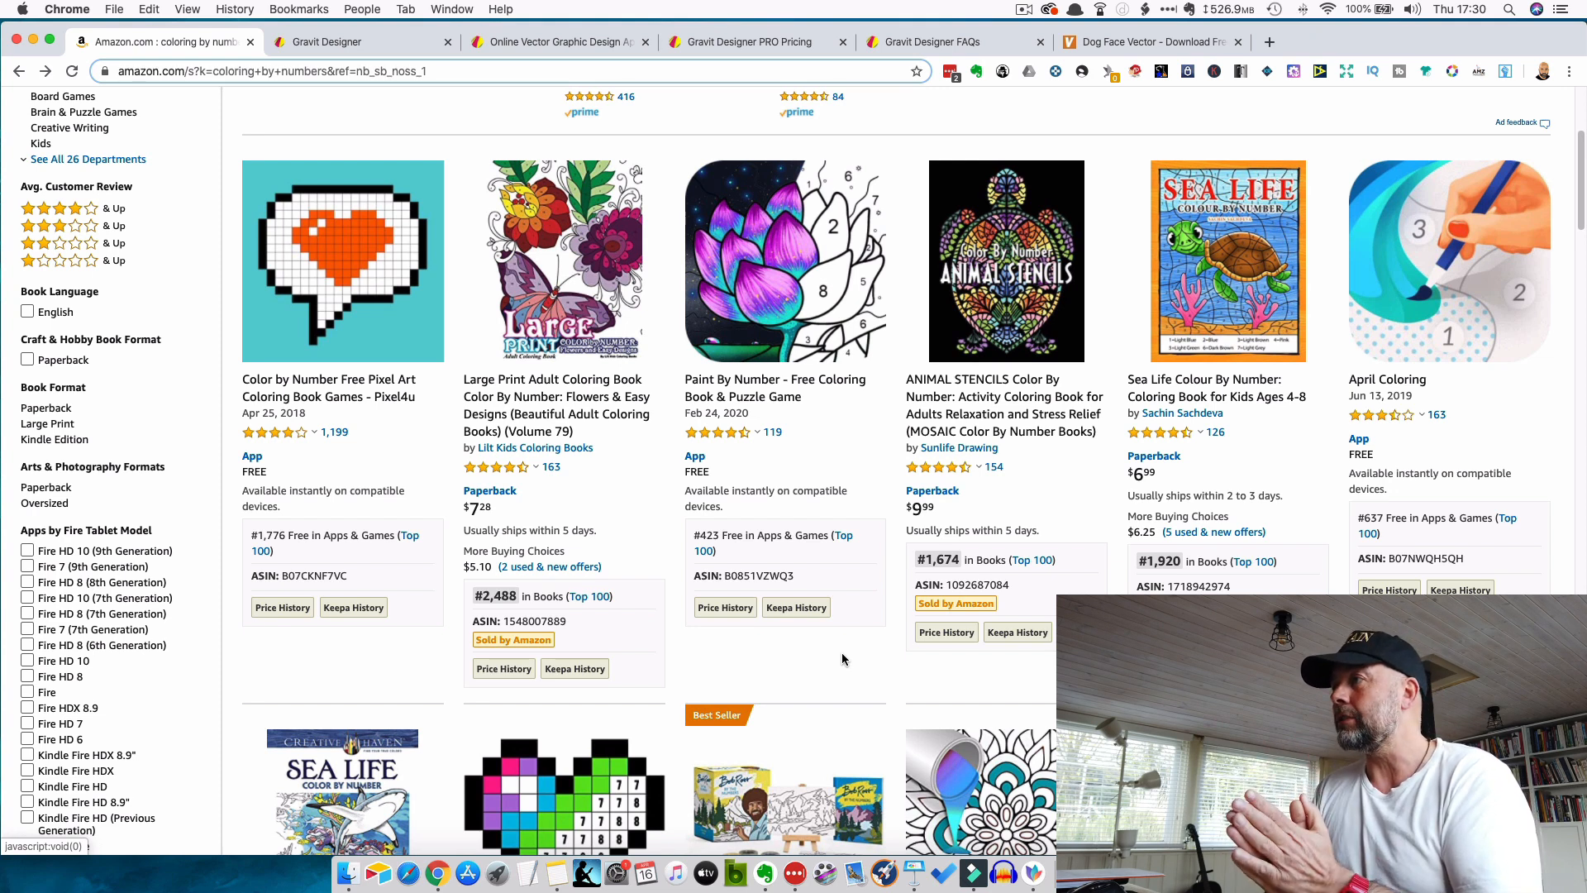
mouse_move(365, 224)
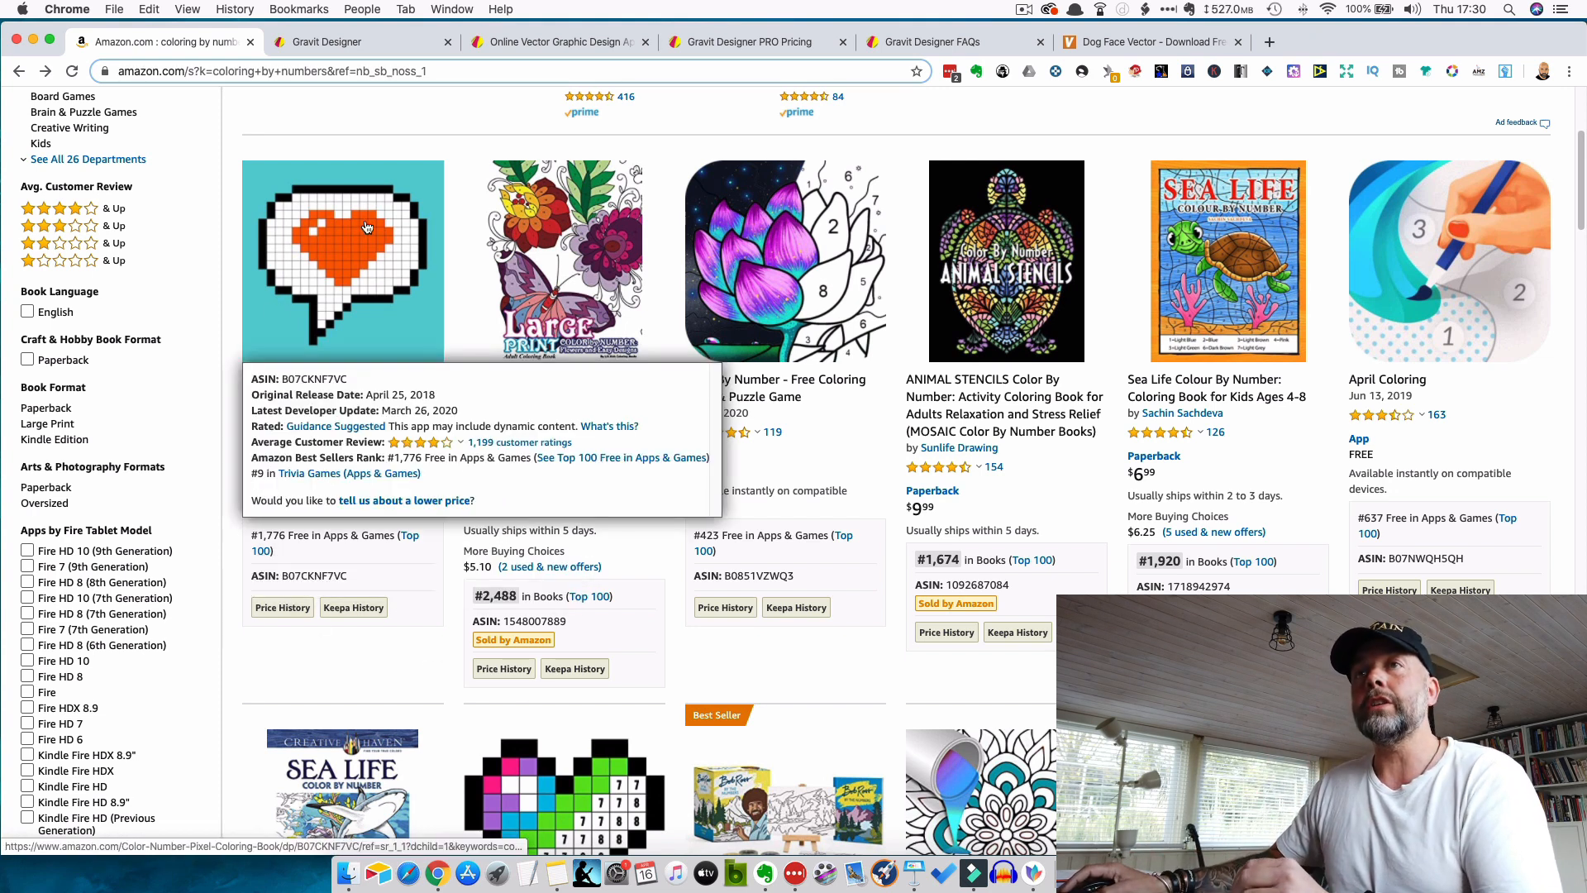
- Review the Gravit Designer homepage, including its introduction and the interface preview
left_click(527, 46)
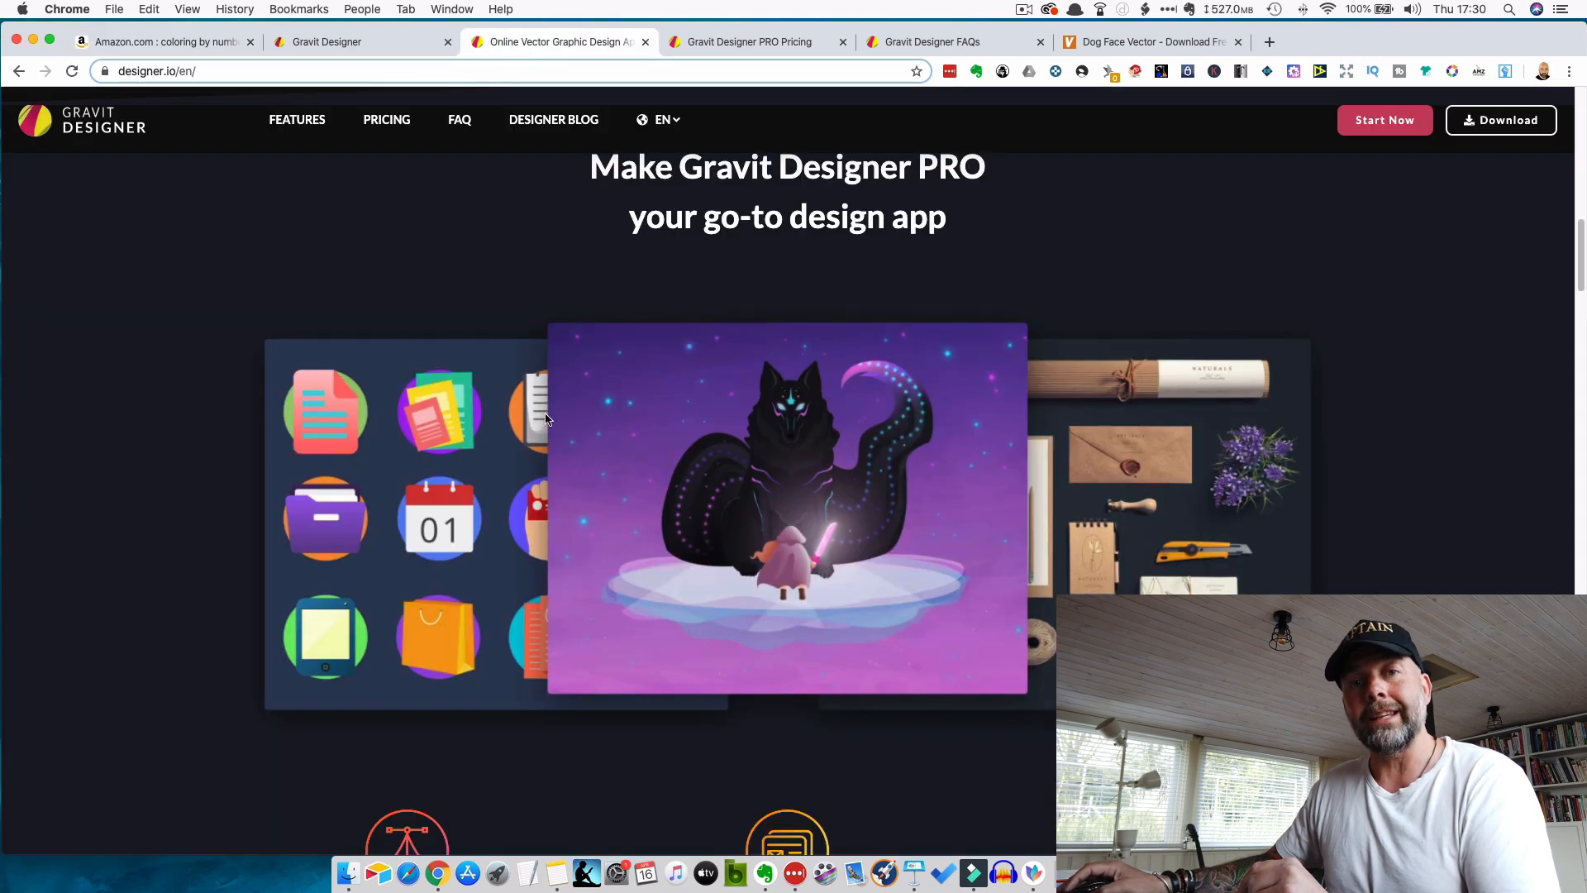
scroll(814, 448, "up", 5)
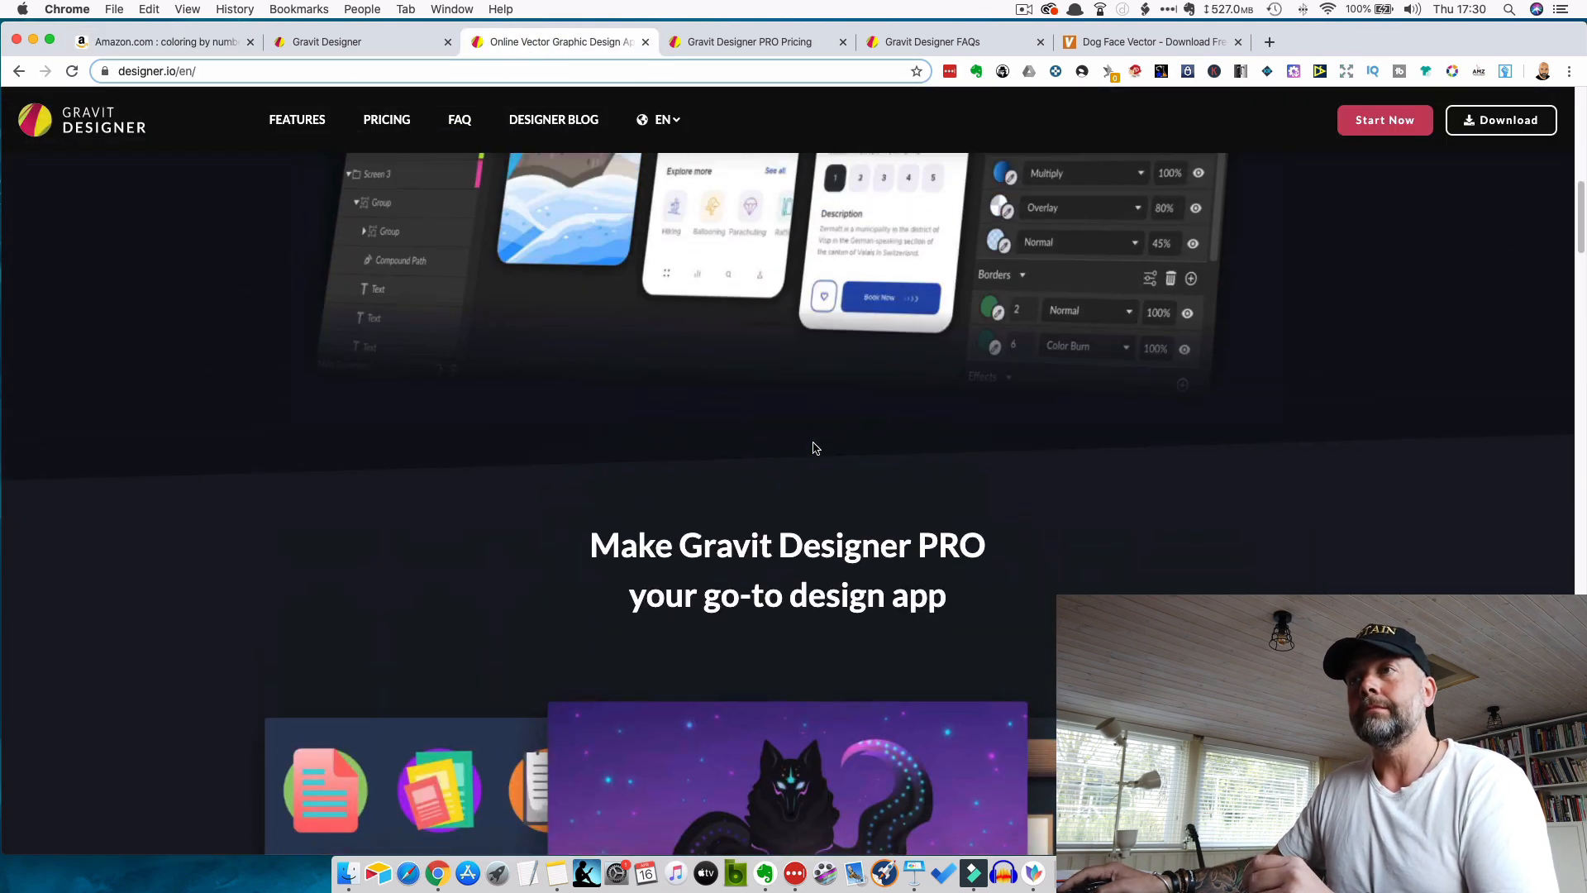
scroll(814, 448, "up", 8)
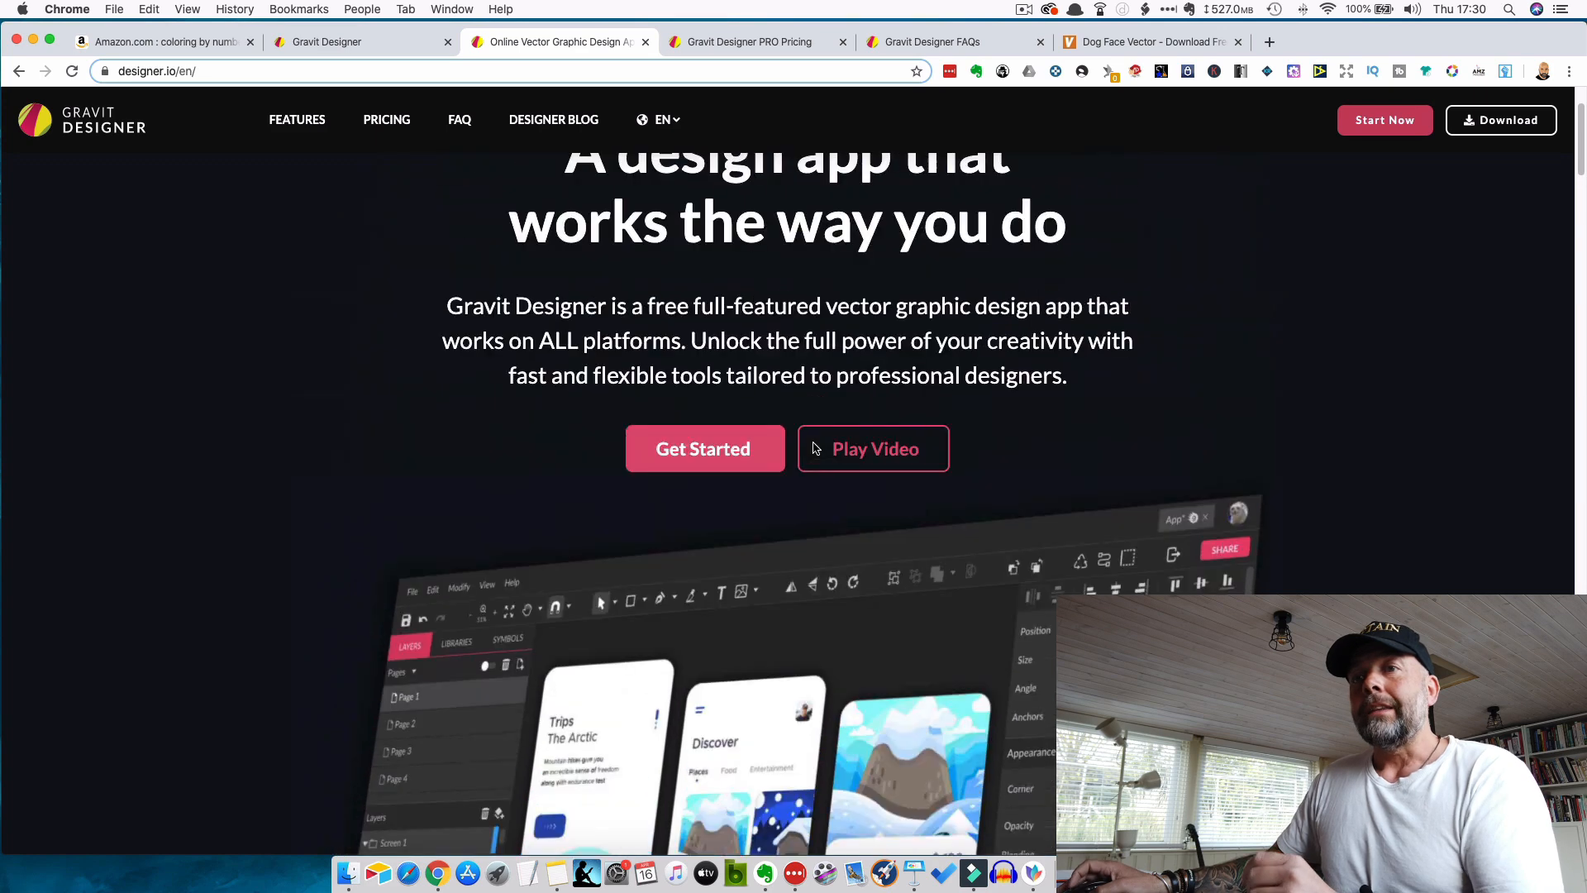
scroll(816, 448, "down", 3)
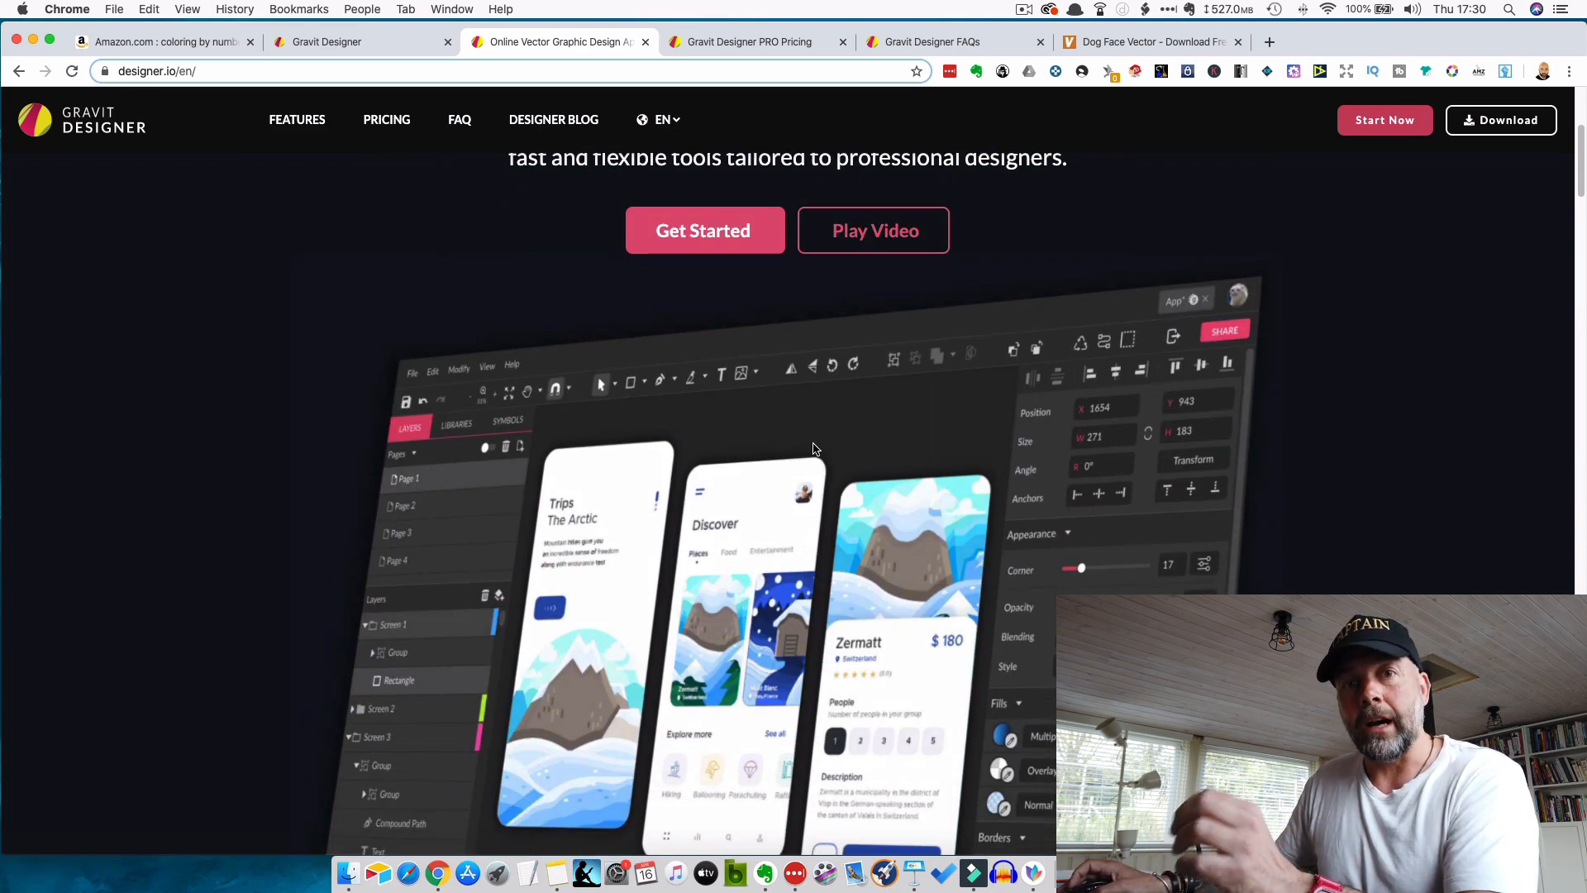
scroll(819, 448, "down", 4)
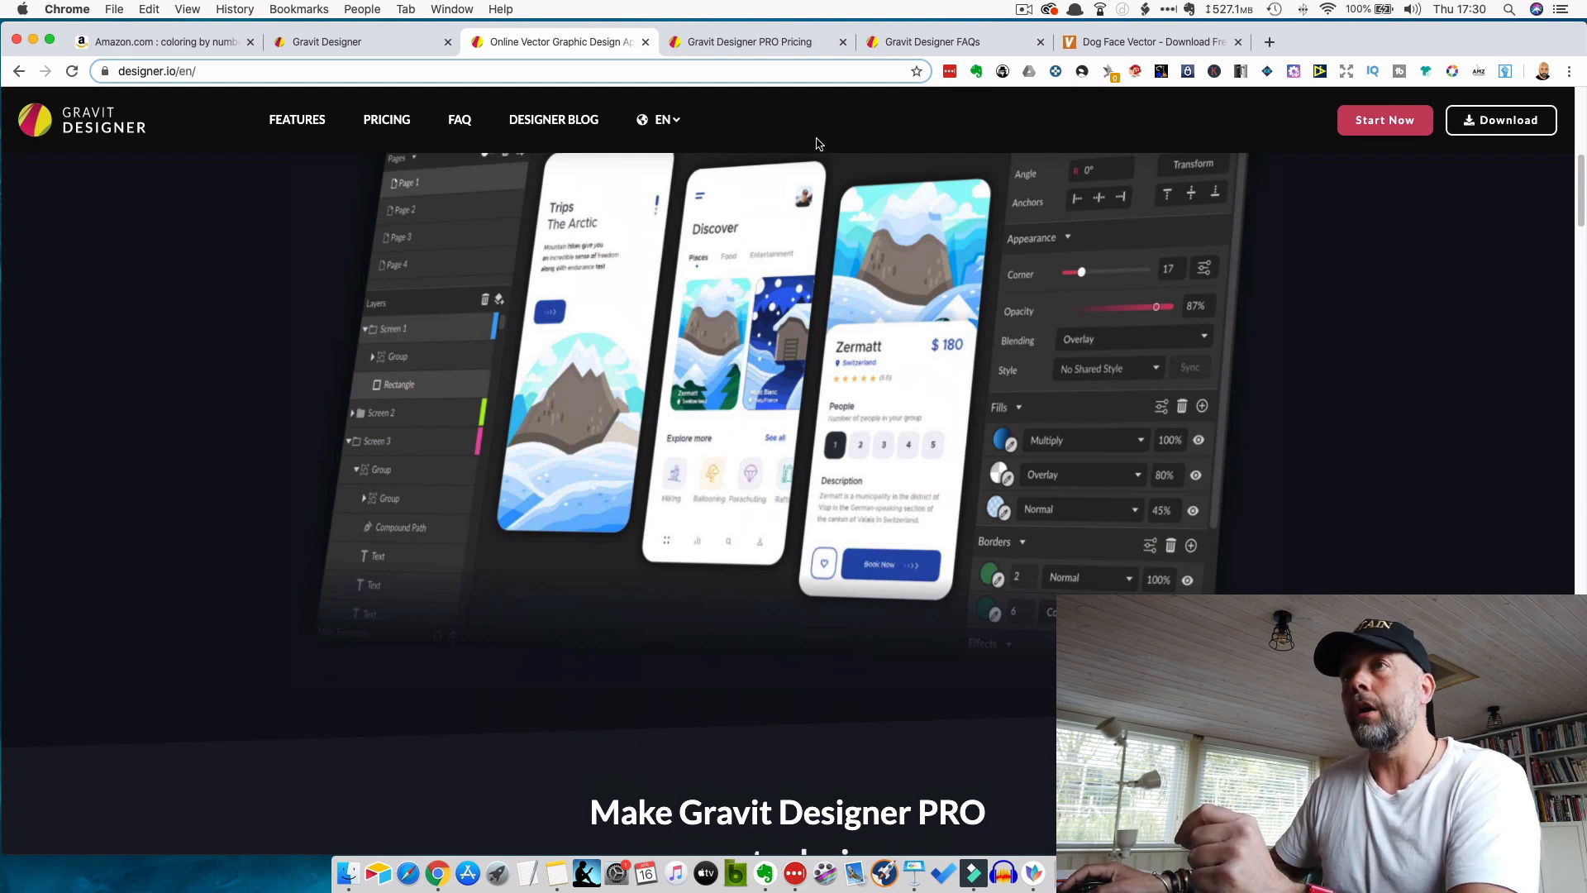
- Compare the features of the free and PRO plans on the Gravit Designer pricing page
left_click(378, 48)
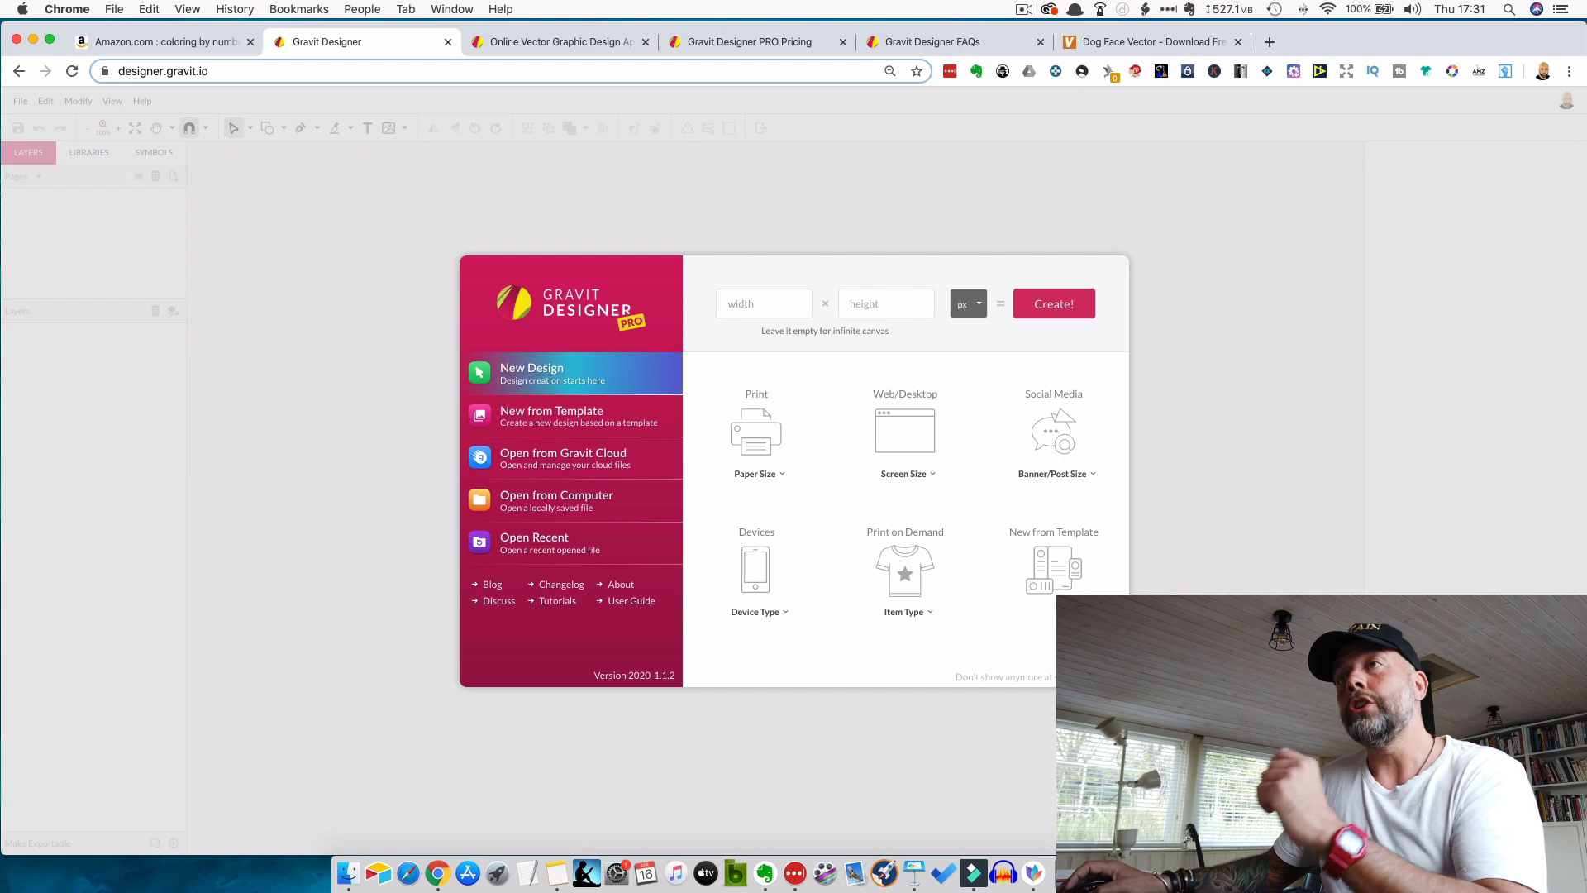
left_click(782, 46)
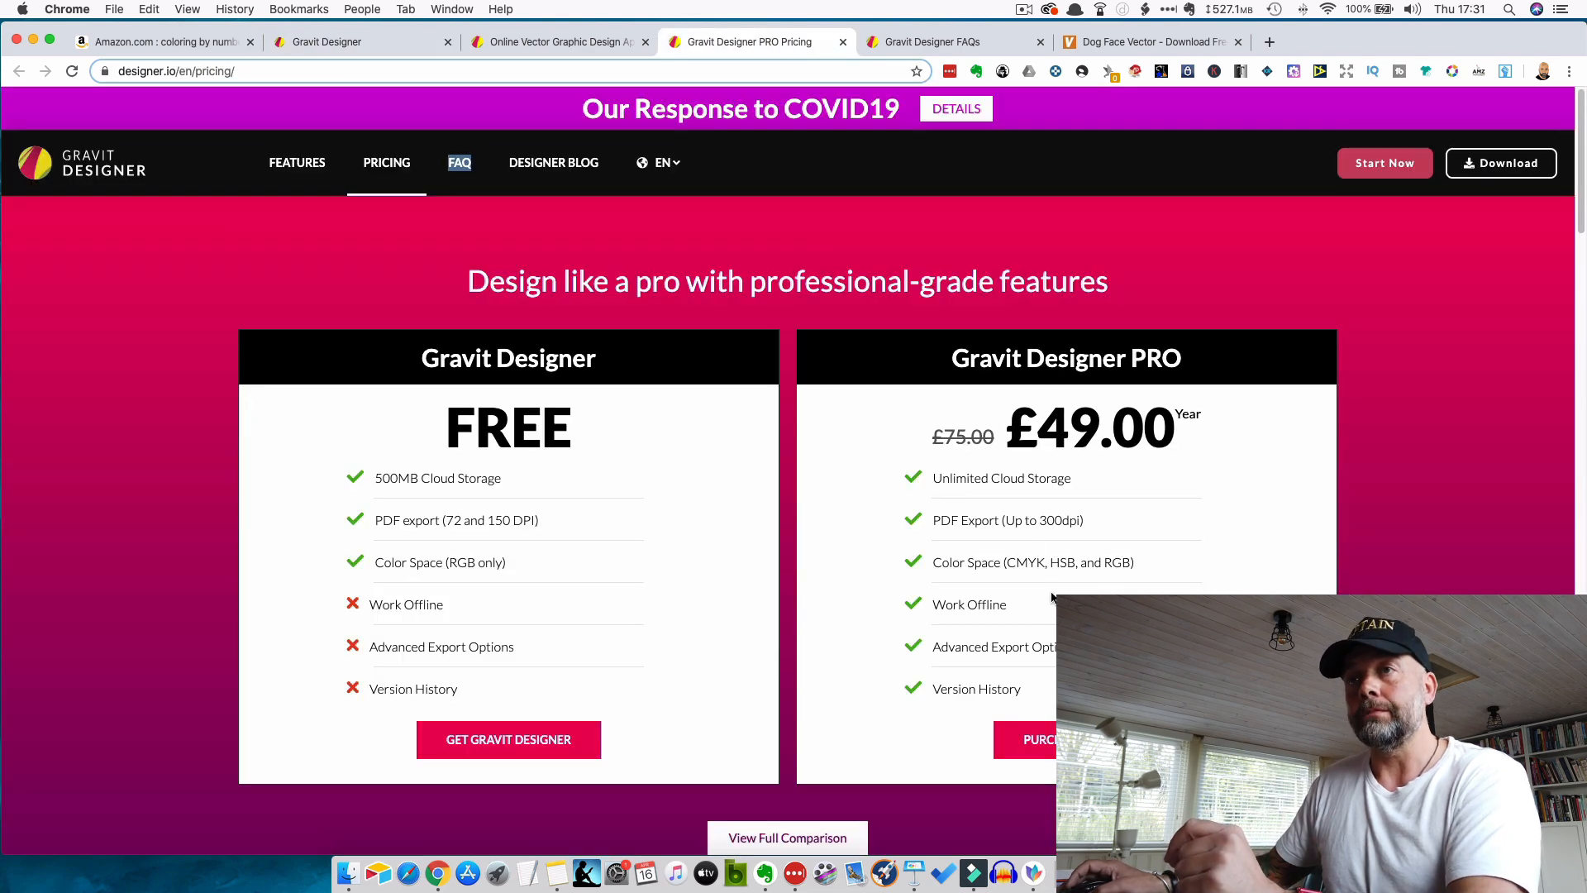
scroll(1052, 597, "down", 3)
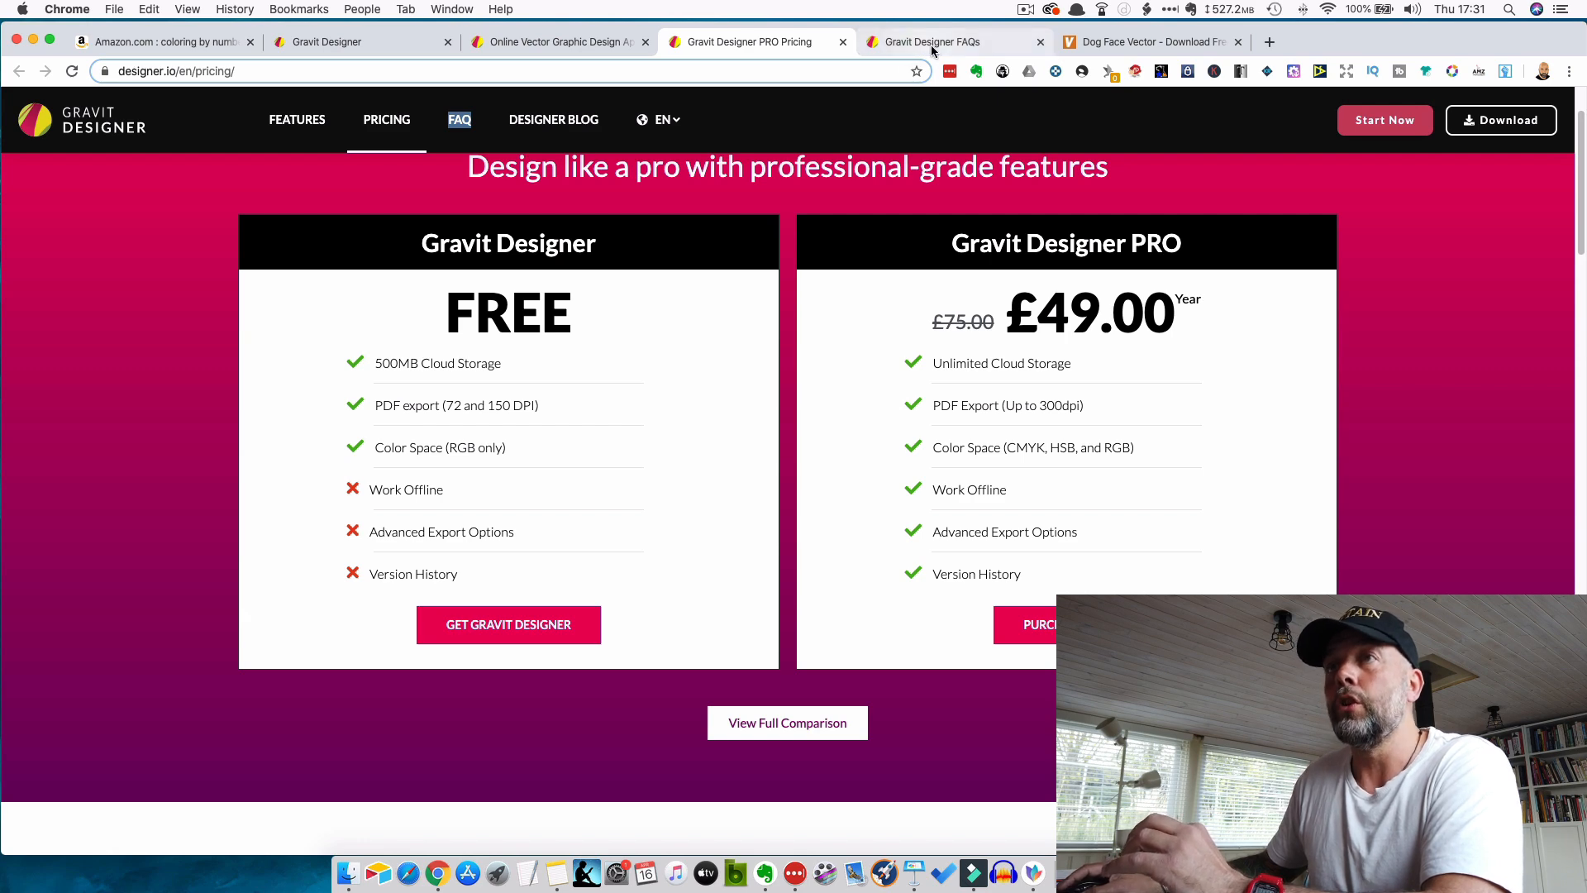
- Create a new Gravit Designer print document with the US-Letter Portrait (8.5x11 in) paper size
left_click(355, 44)
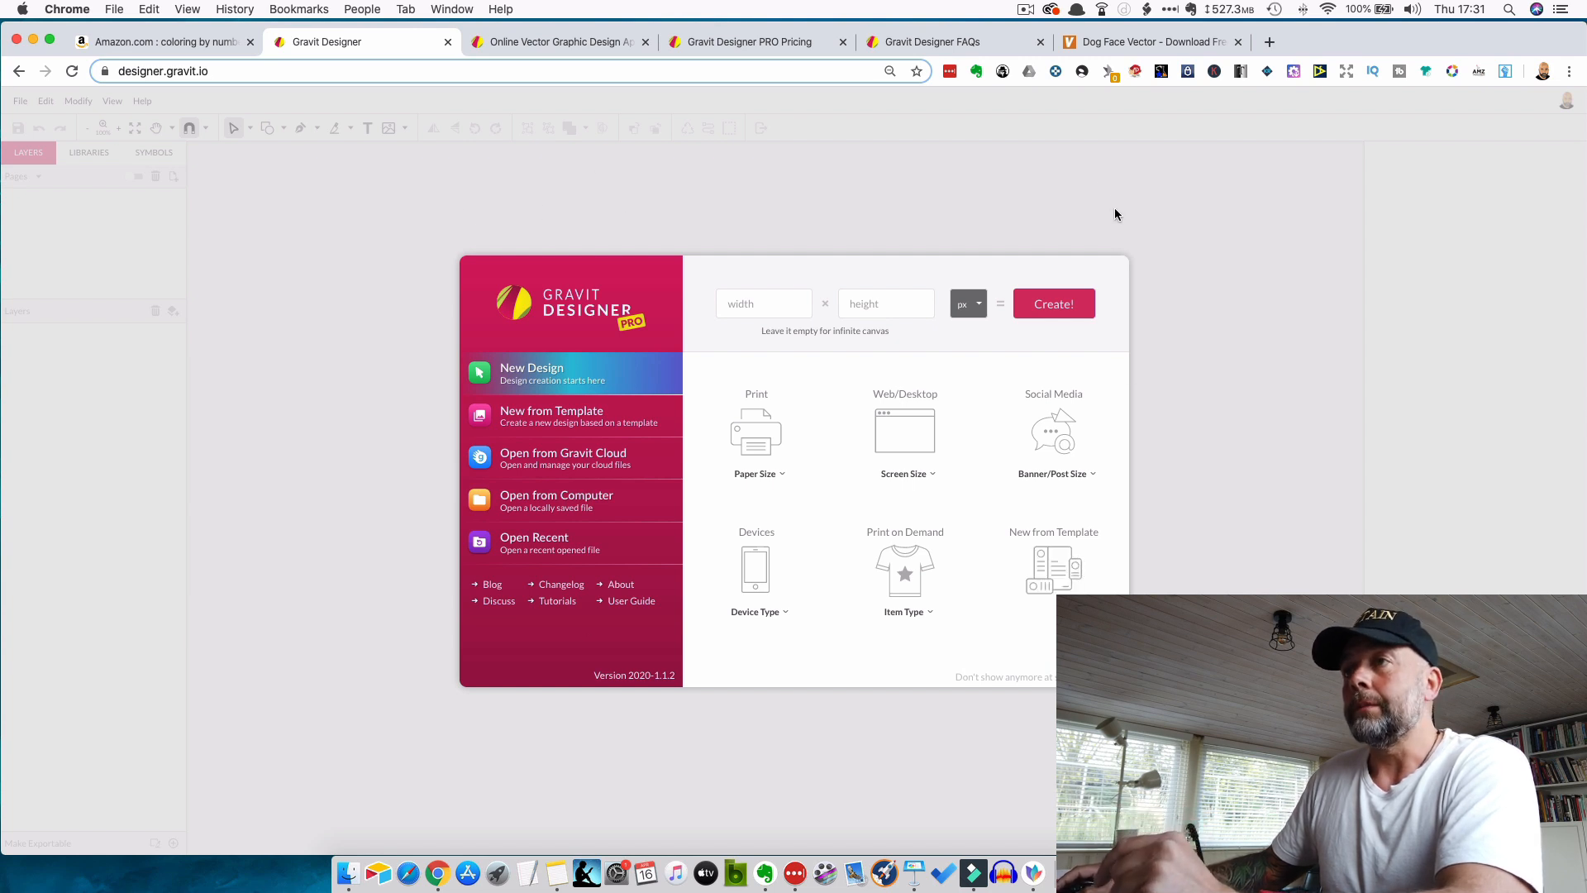
left_click(746, 436)
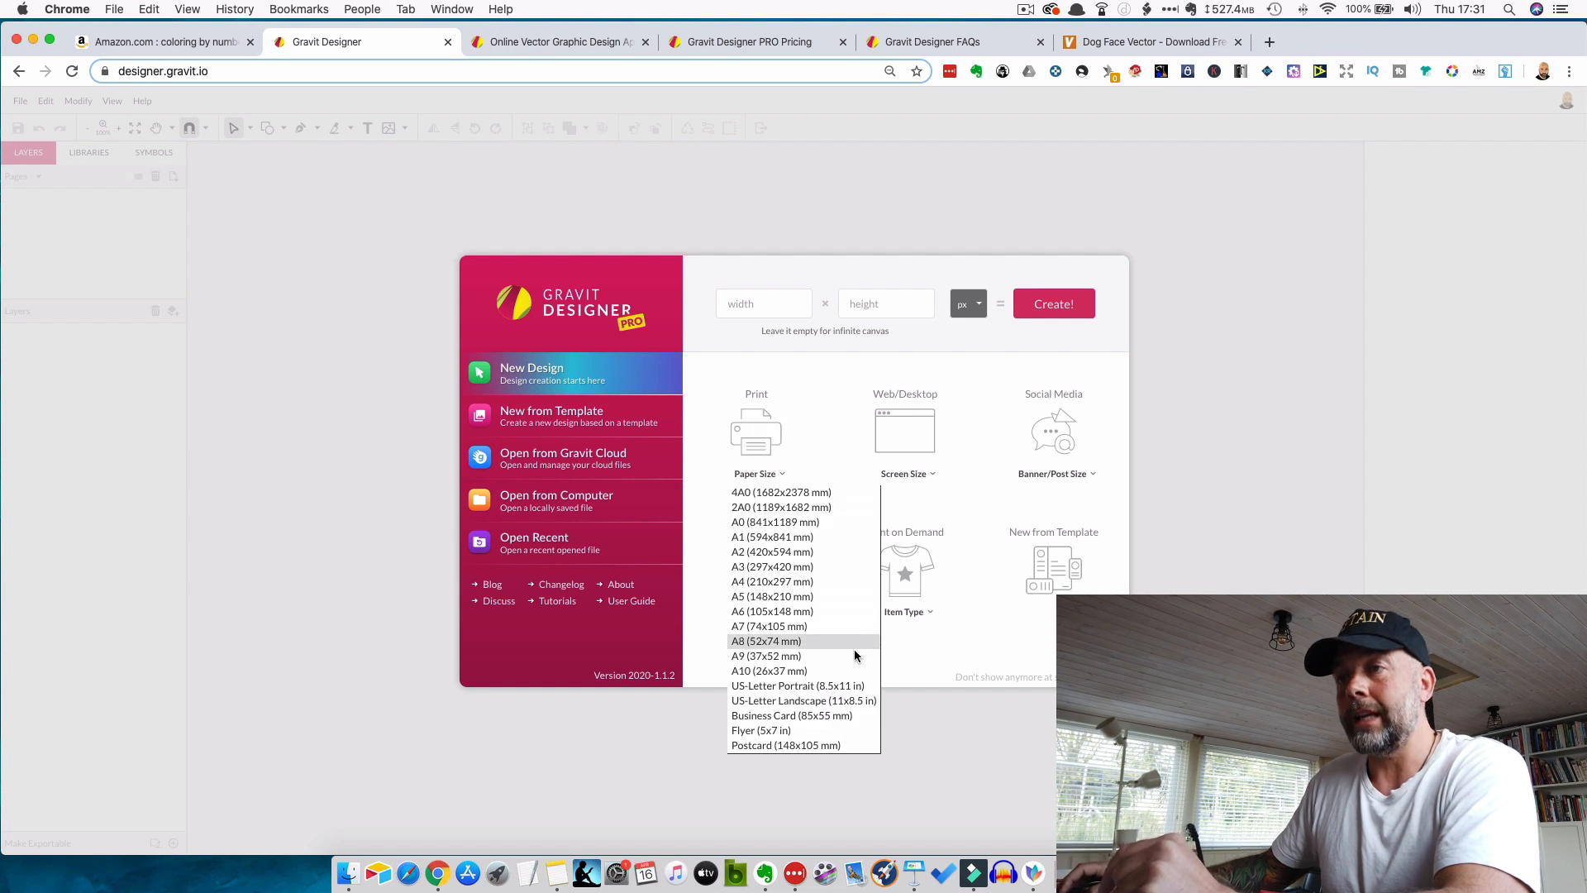
left_click(840, 685)
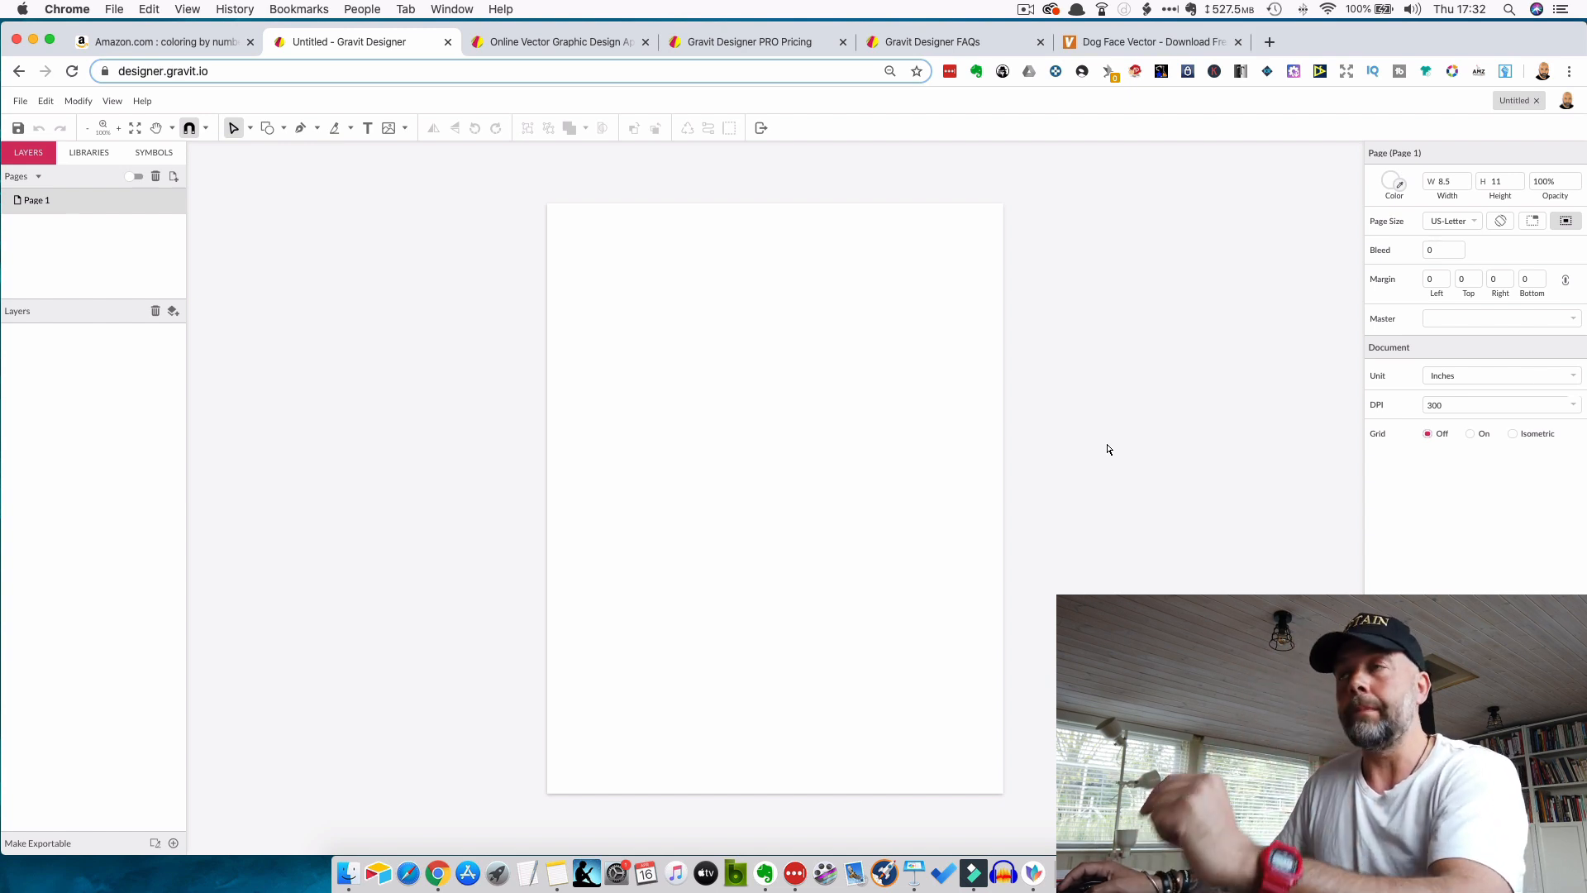
- Browse the Vecteezy results for "dog" and open the Dog Face Vector page
left_click(1110, 43)
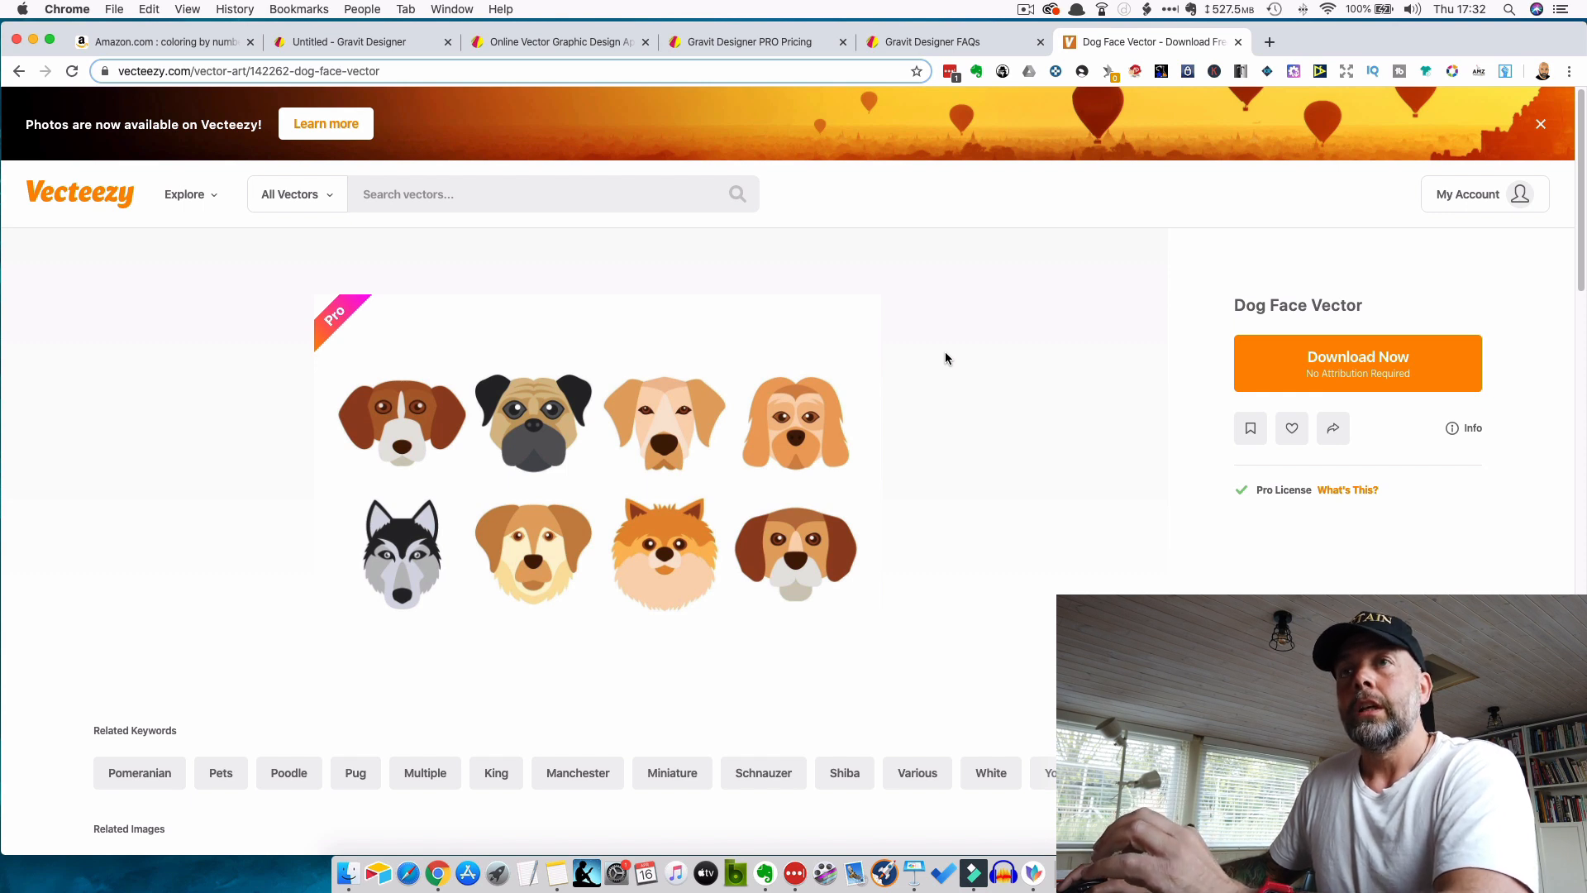
left_click(17, 71)
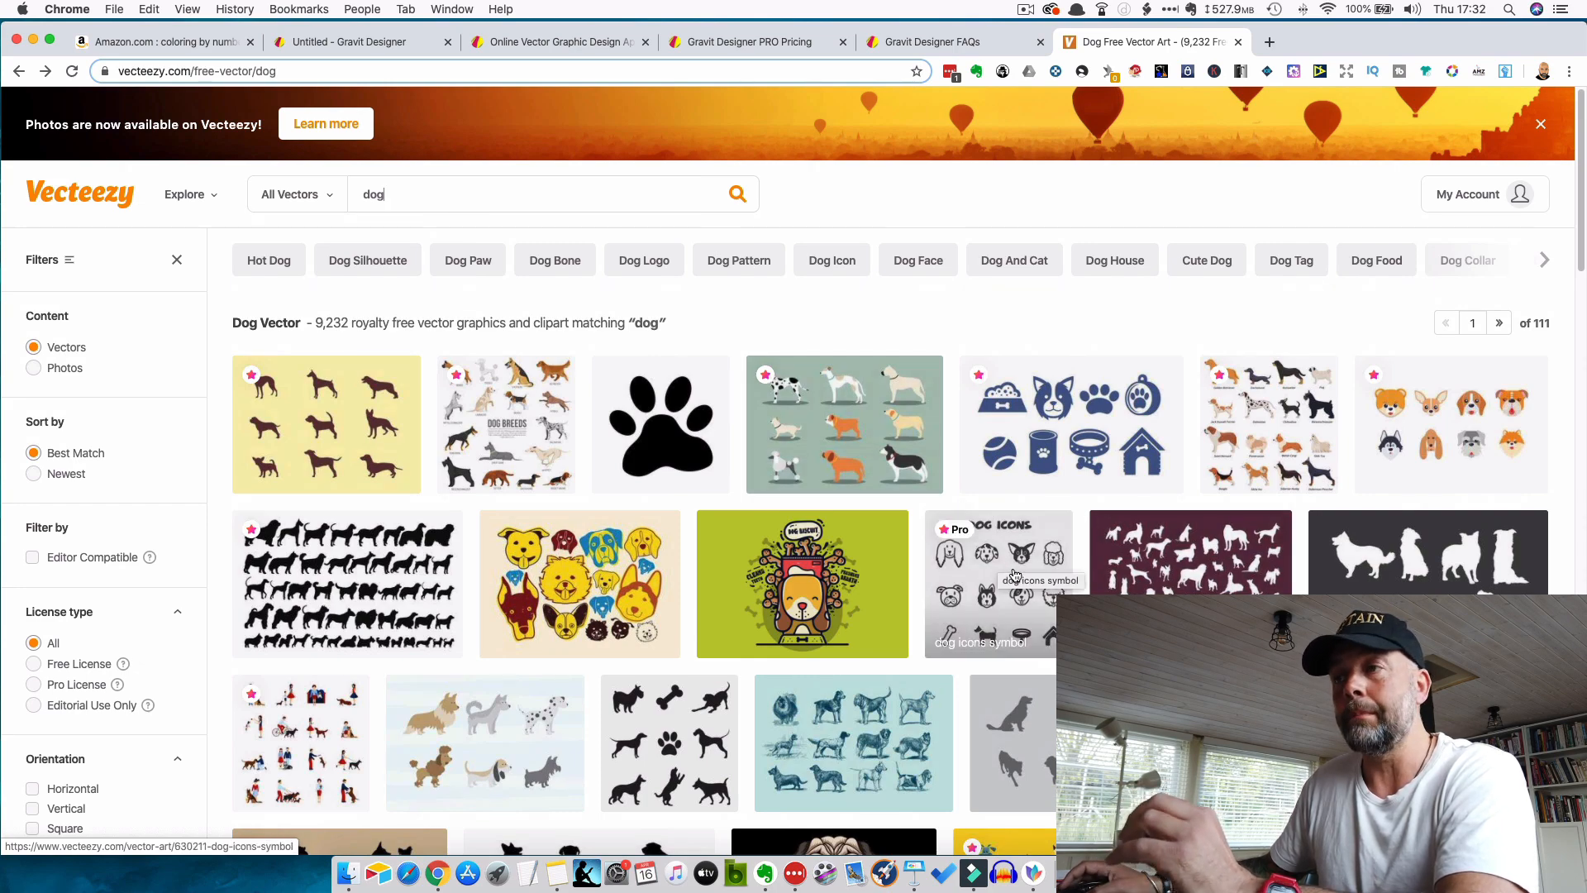
scroll(1004, 570, "down", 8)
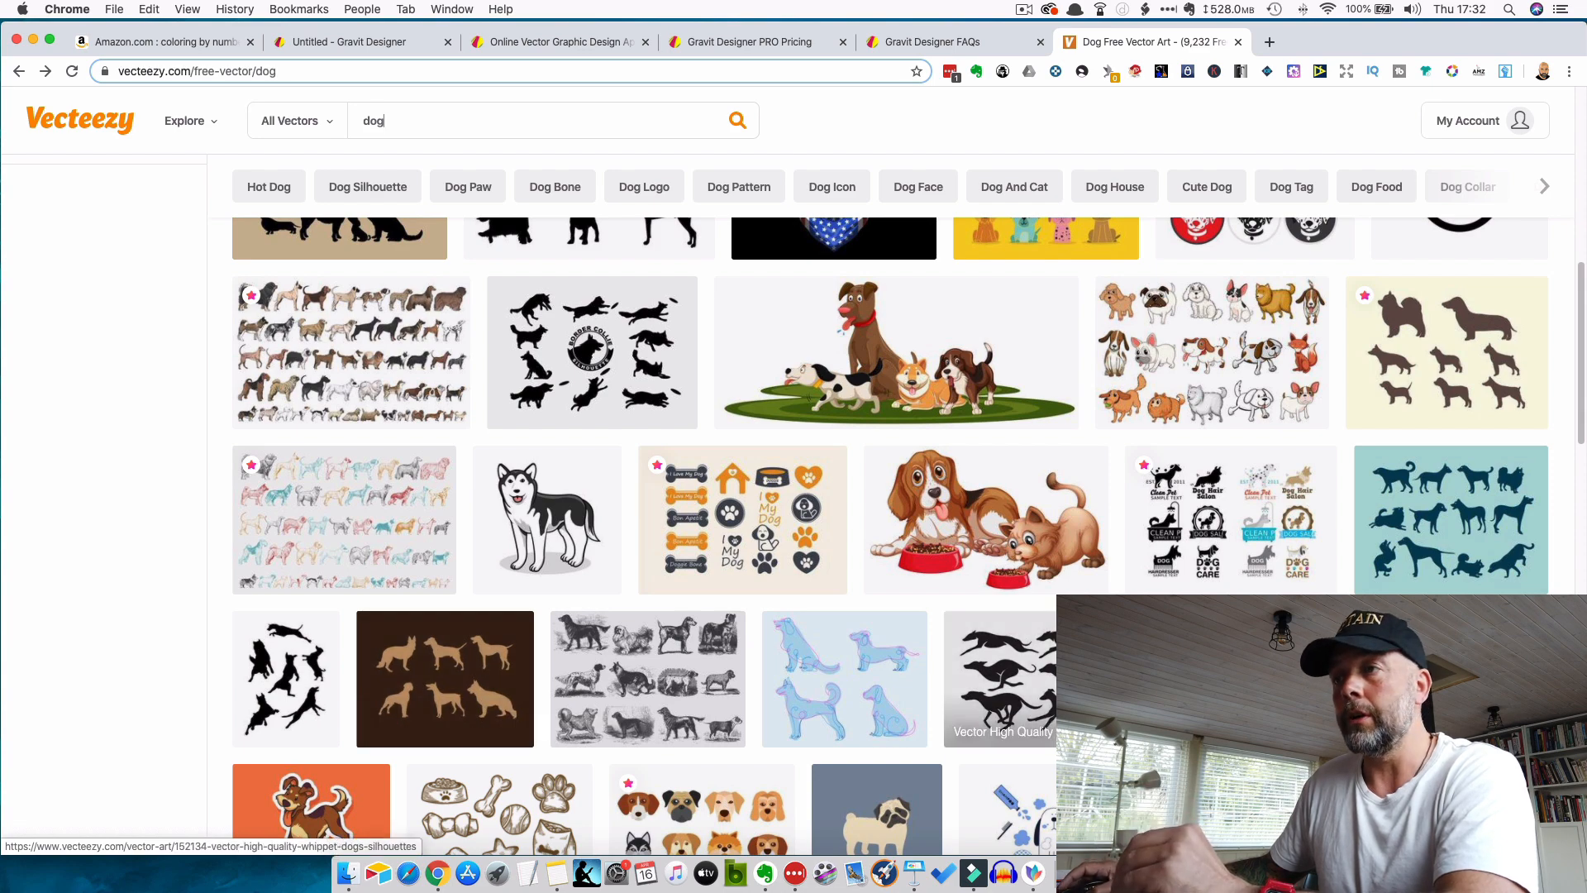
scroll(992, 719, "up", 1)
scroll(1009, 719, "up", 7)
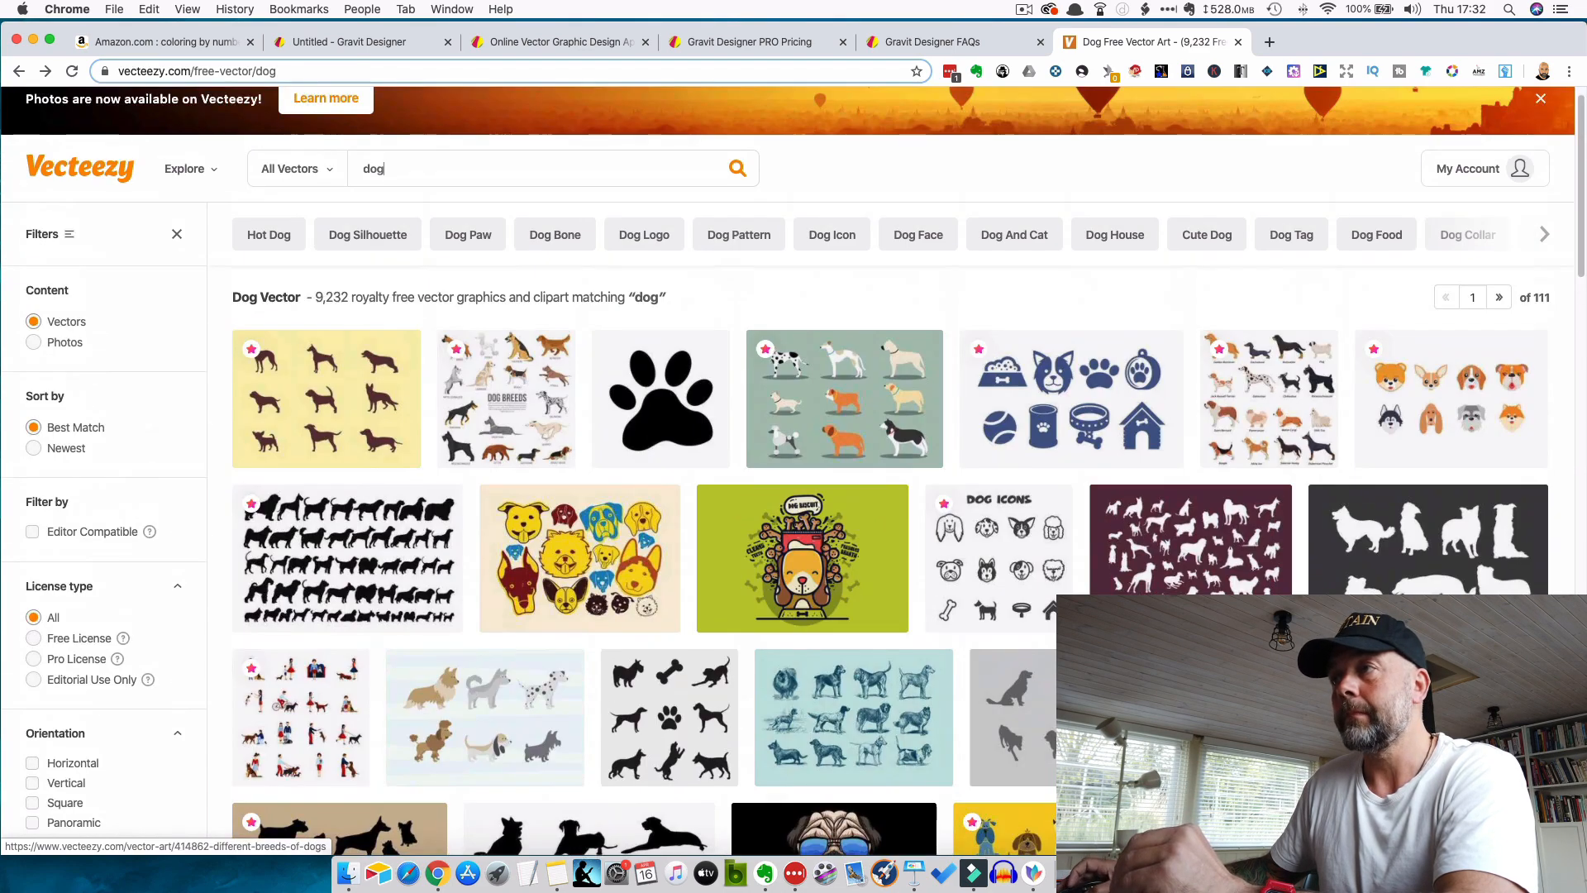
scroll(1190, 240, "down", 5)
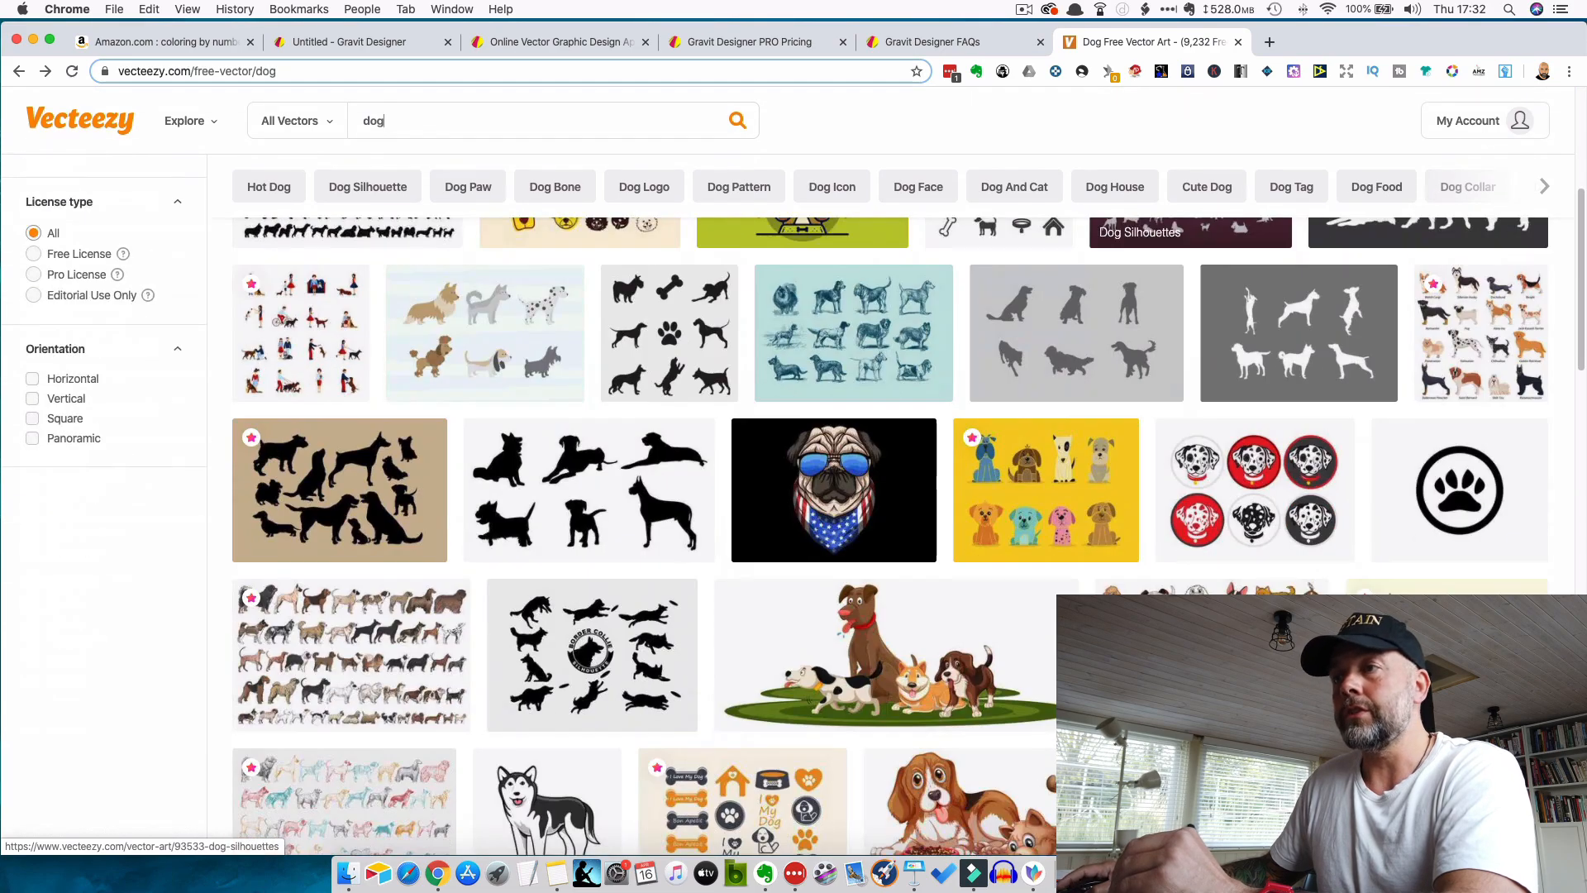
scroll(708, 536, "down", 7)
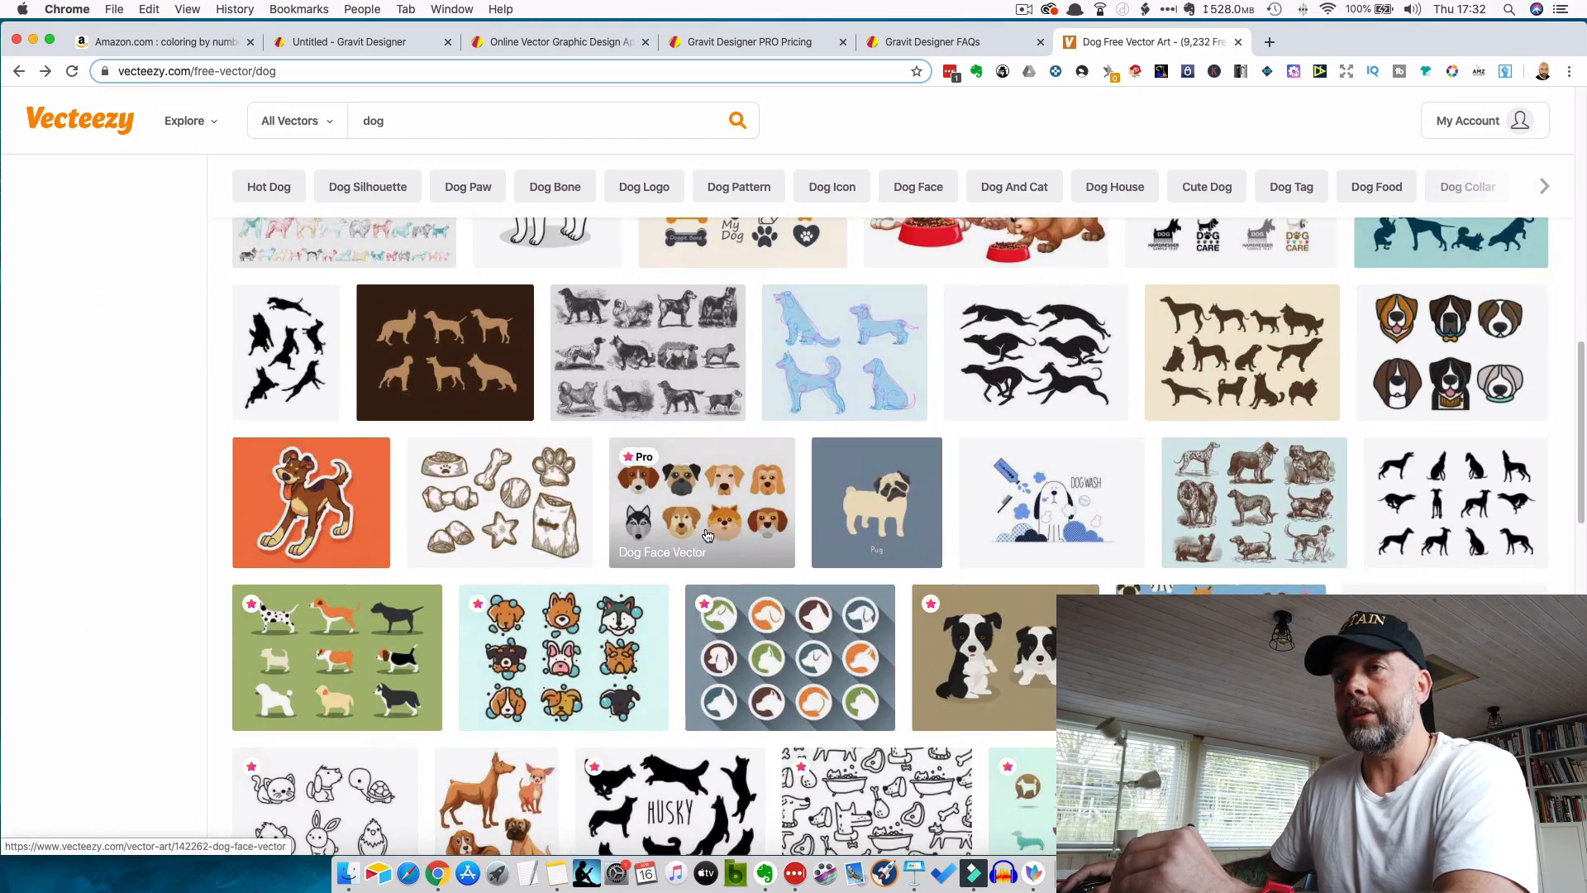
left_click(705, 534)
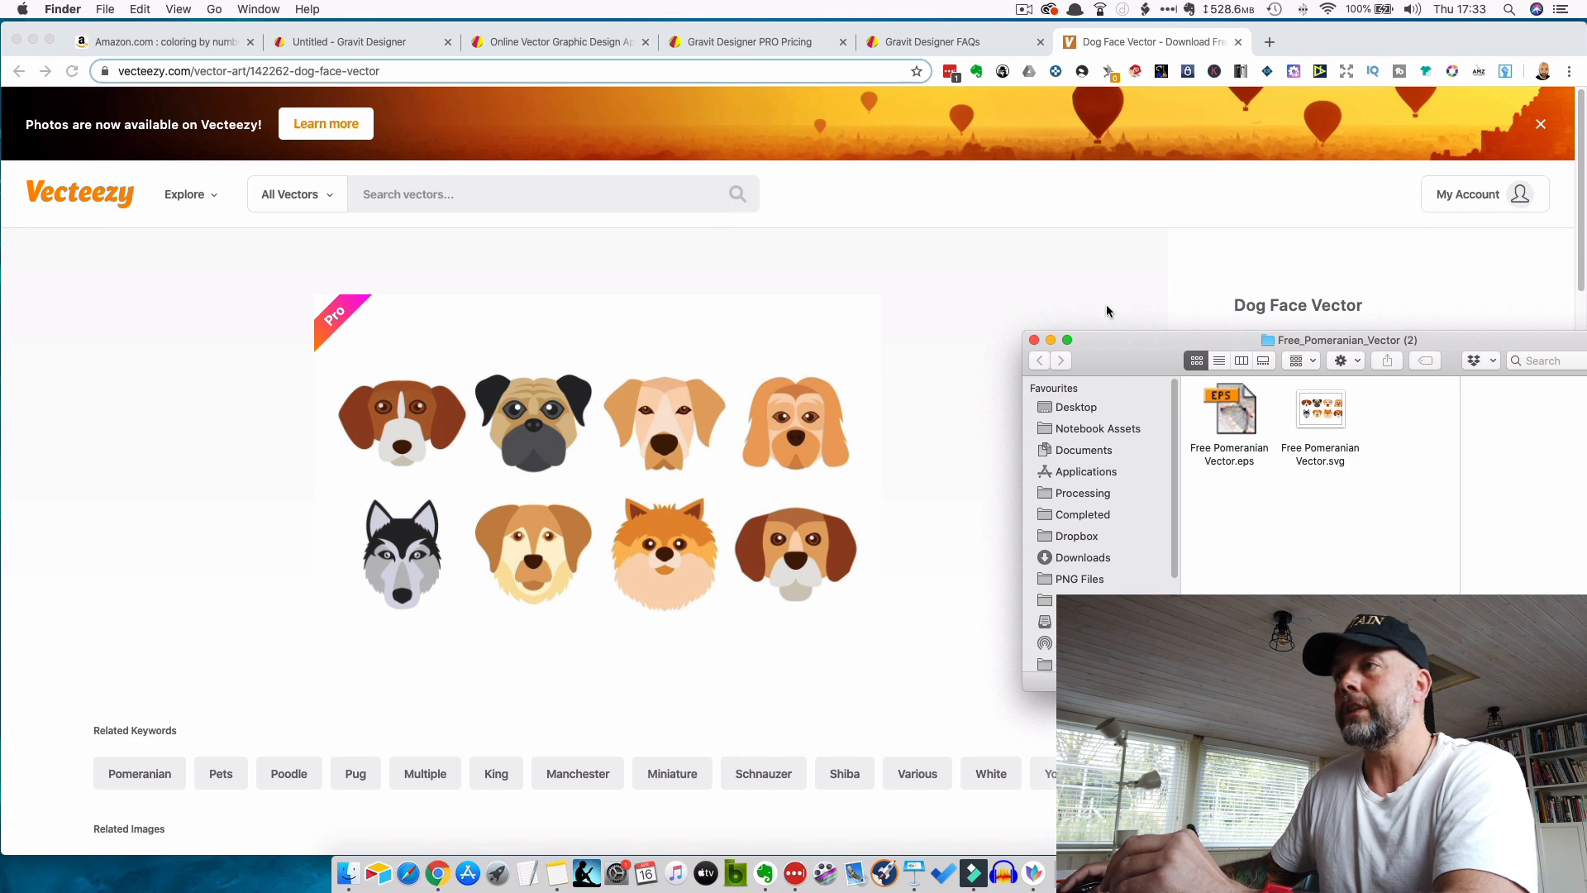
- Import the Free Pomeranian Vector file from the Free_Pomeranian_Vector (2) folder onto the blank Gravit Designer page
left_click_drag(1124, 358, 1179, 559)
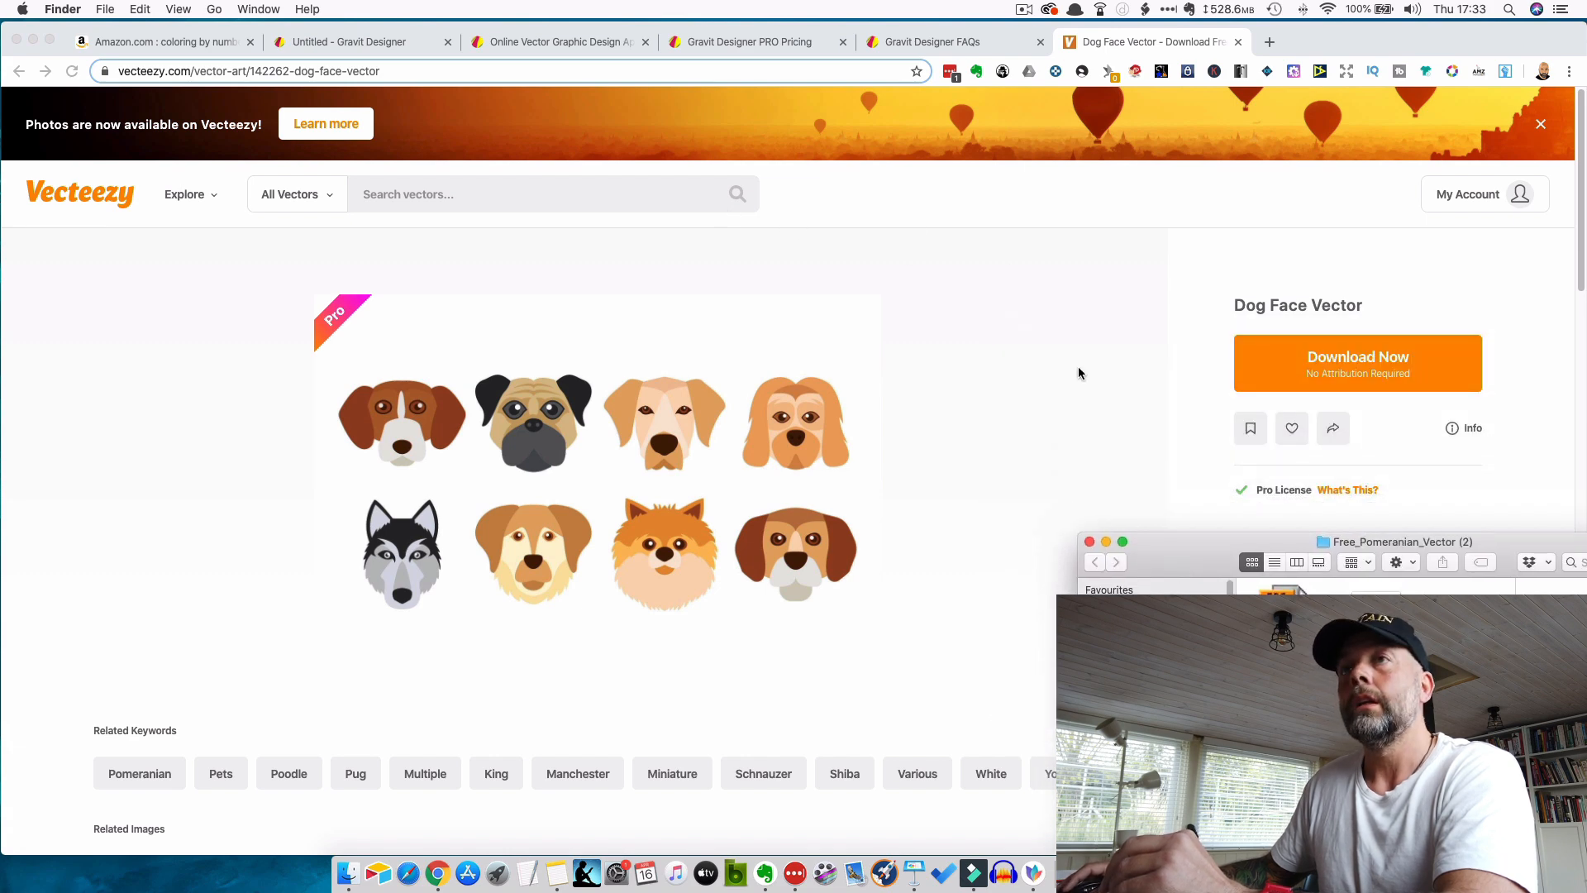
left_click(402, 48)
key("super+Tab")
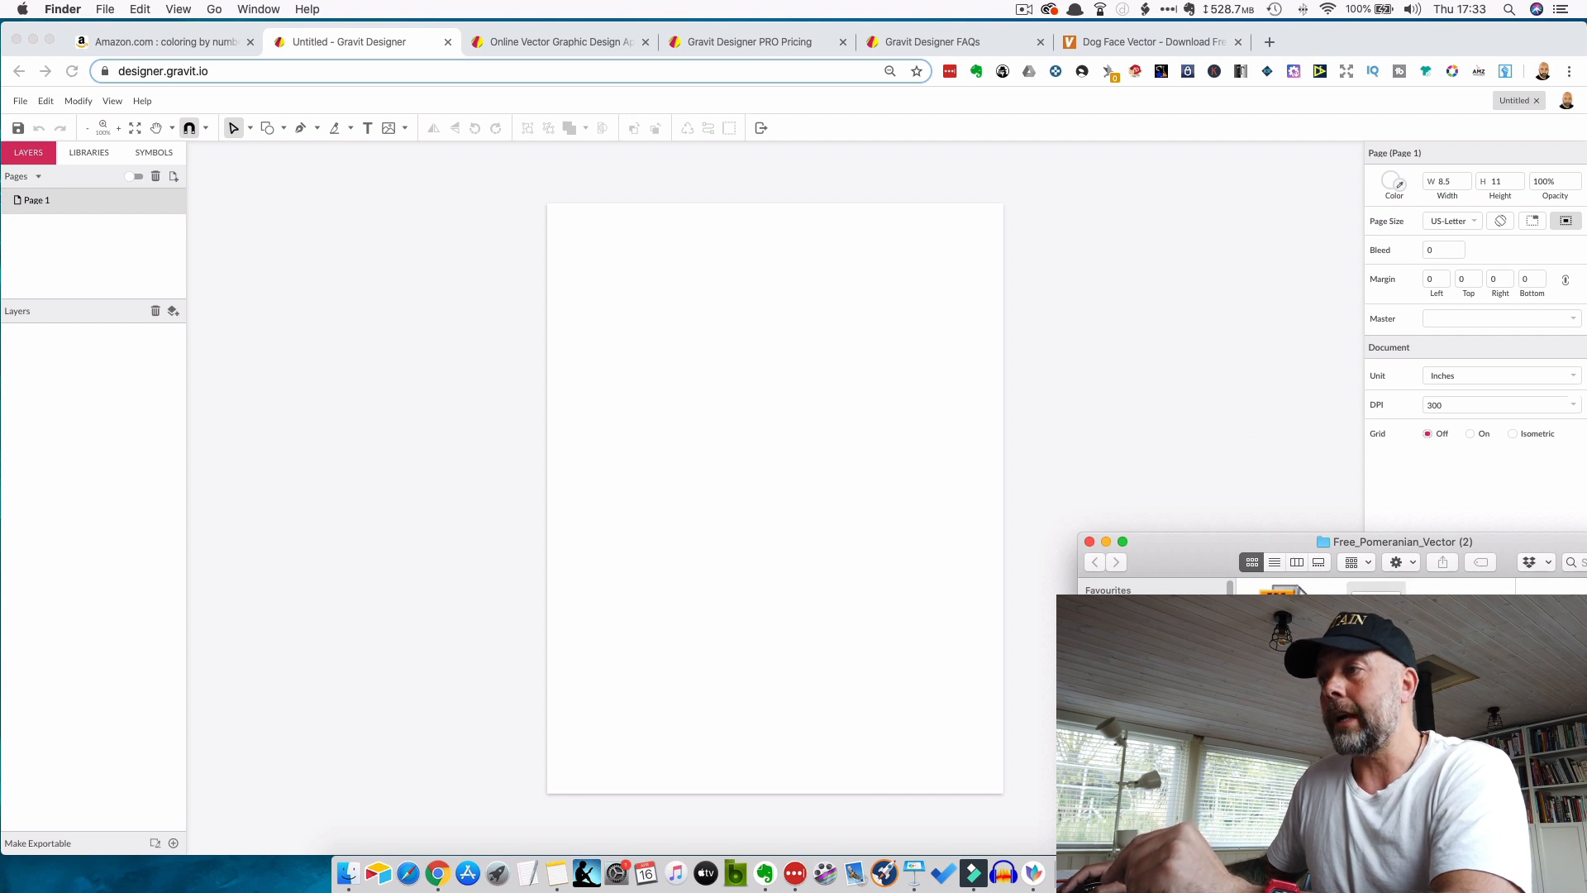
left_click_drag(1279, 590, 772, 447)
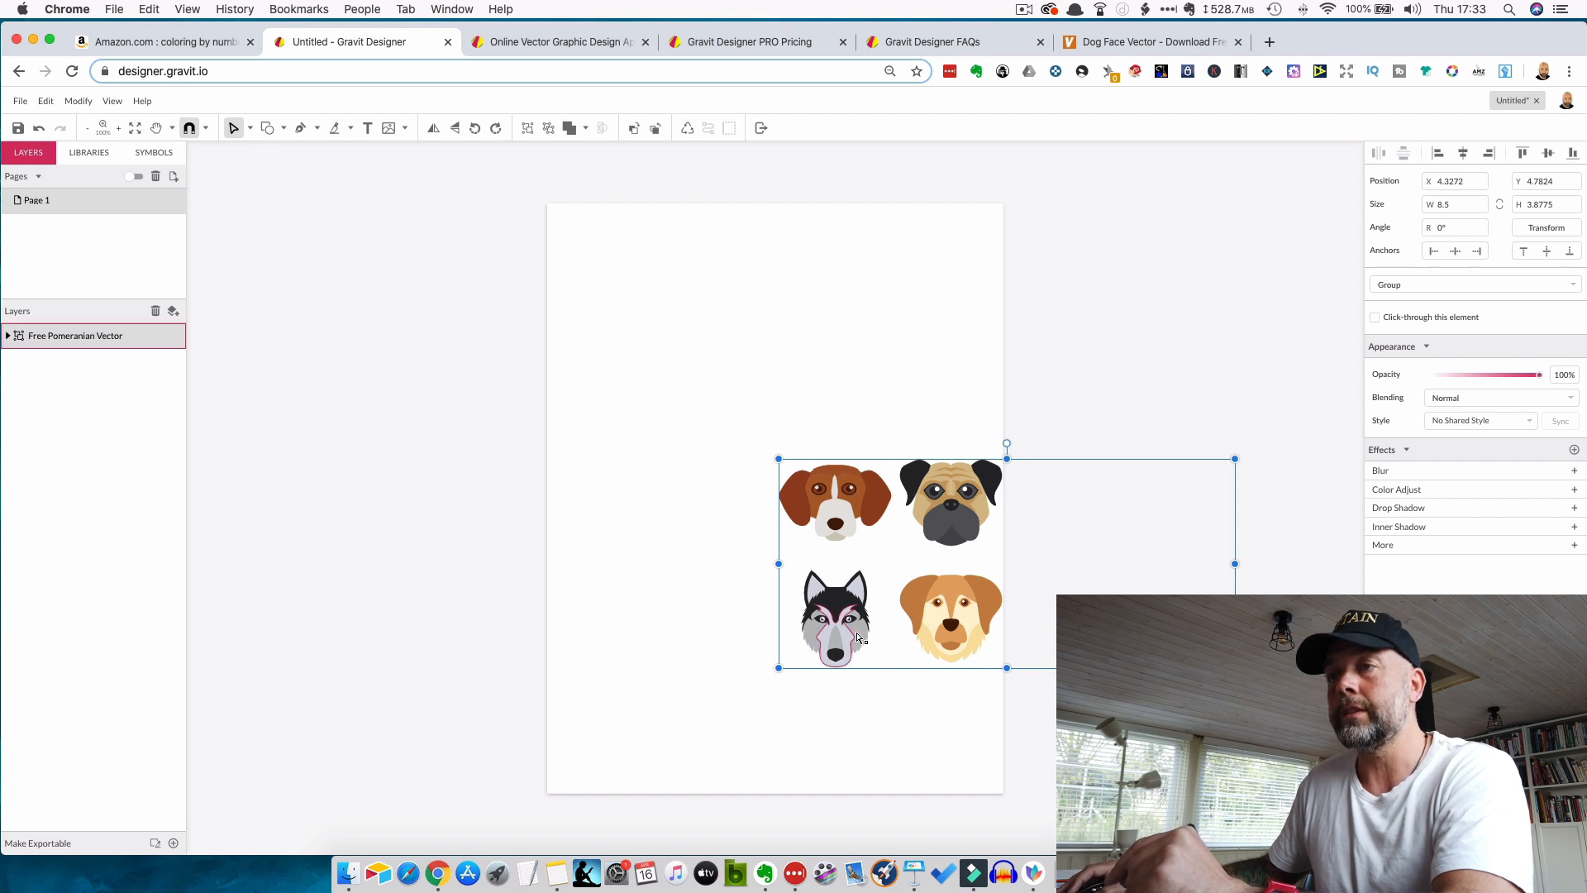
- Ungroup the husky face's nested parts and place a copy of the face near the page's top at about X 2.97, Y 0.64 in
left_click(899, 707)
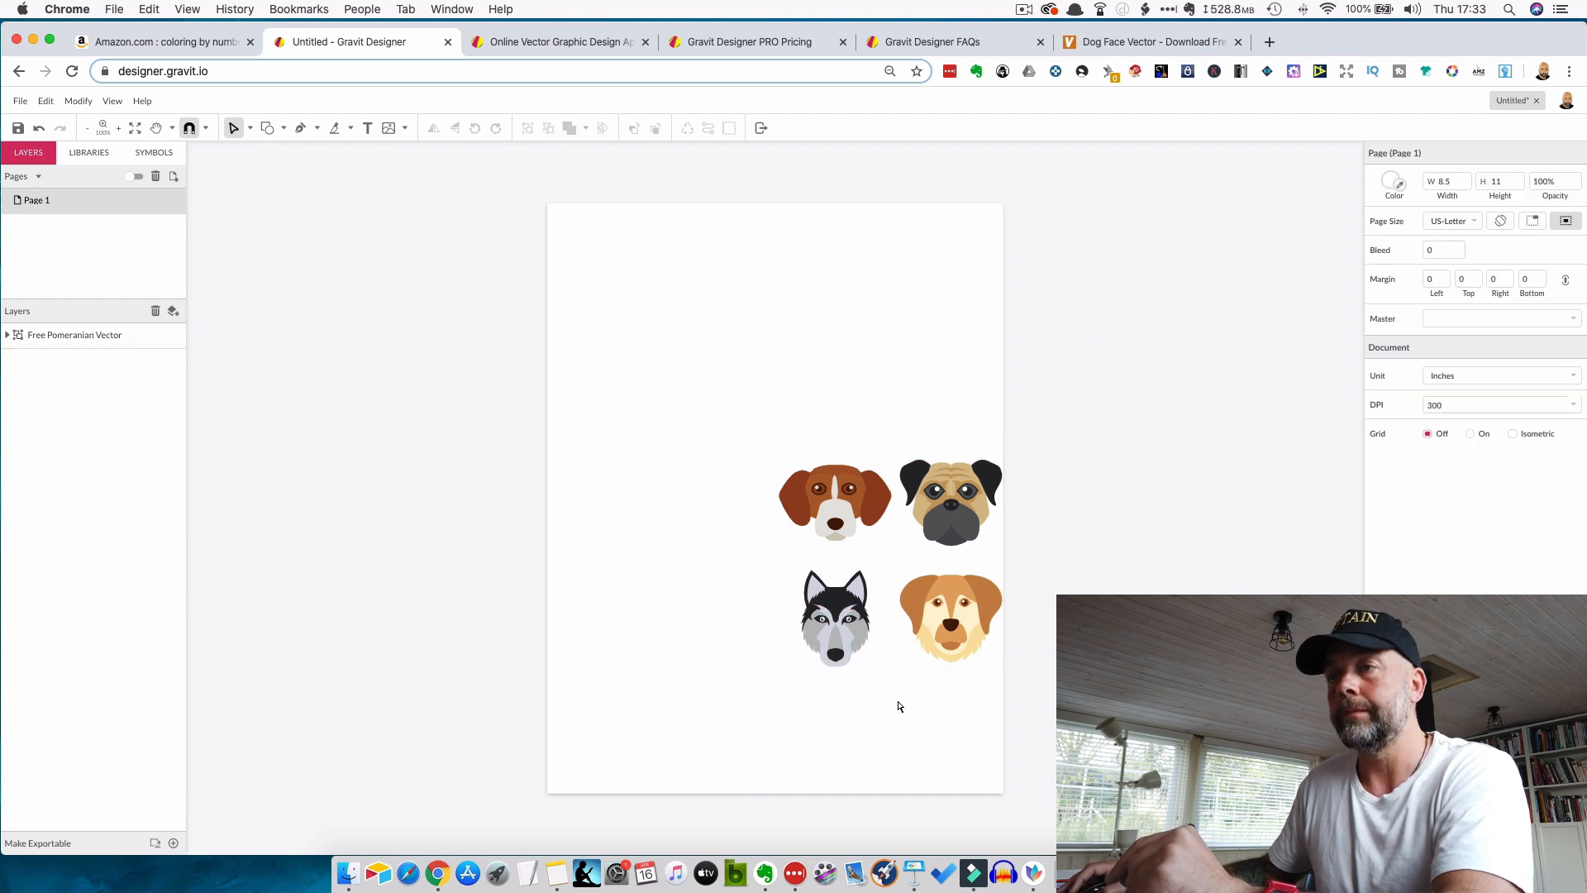
left_click(835, 599, "super")
left_click_drag(786, 555, 881, 676)
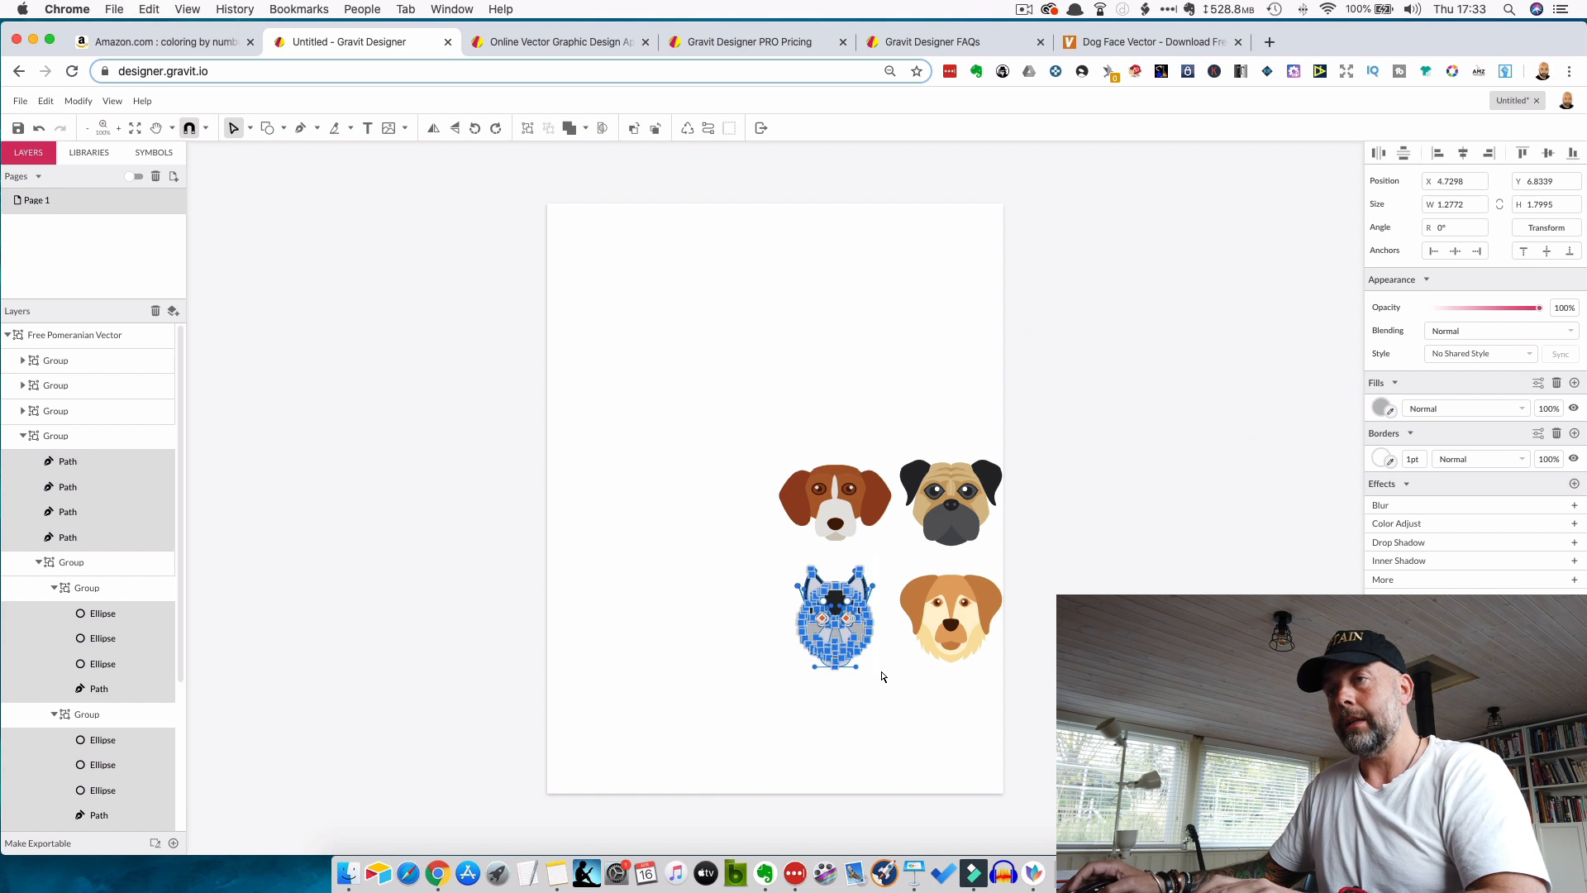
key("super+shift+g")
left_click(855, 634)
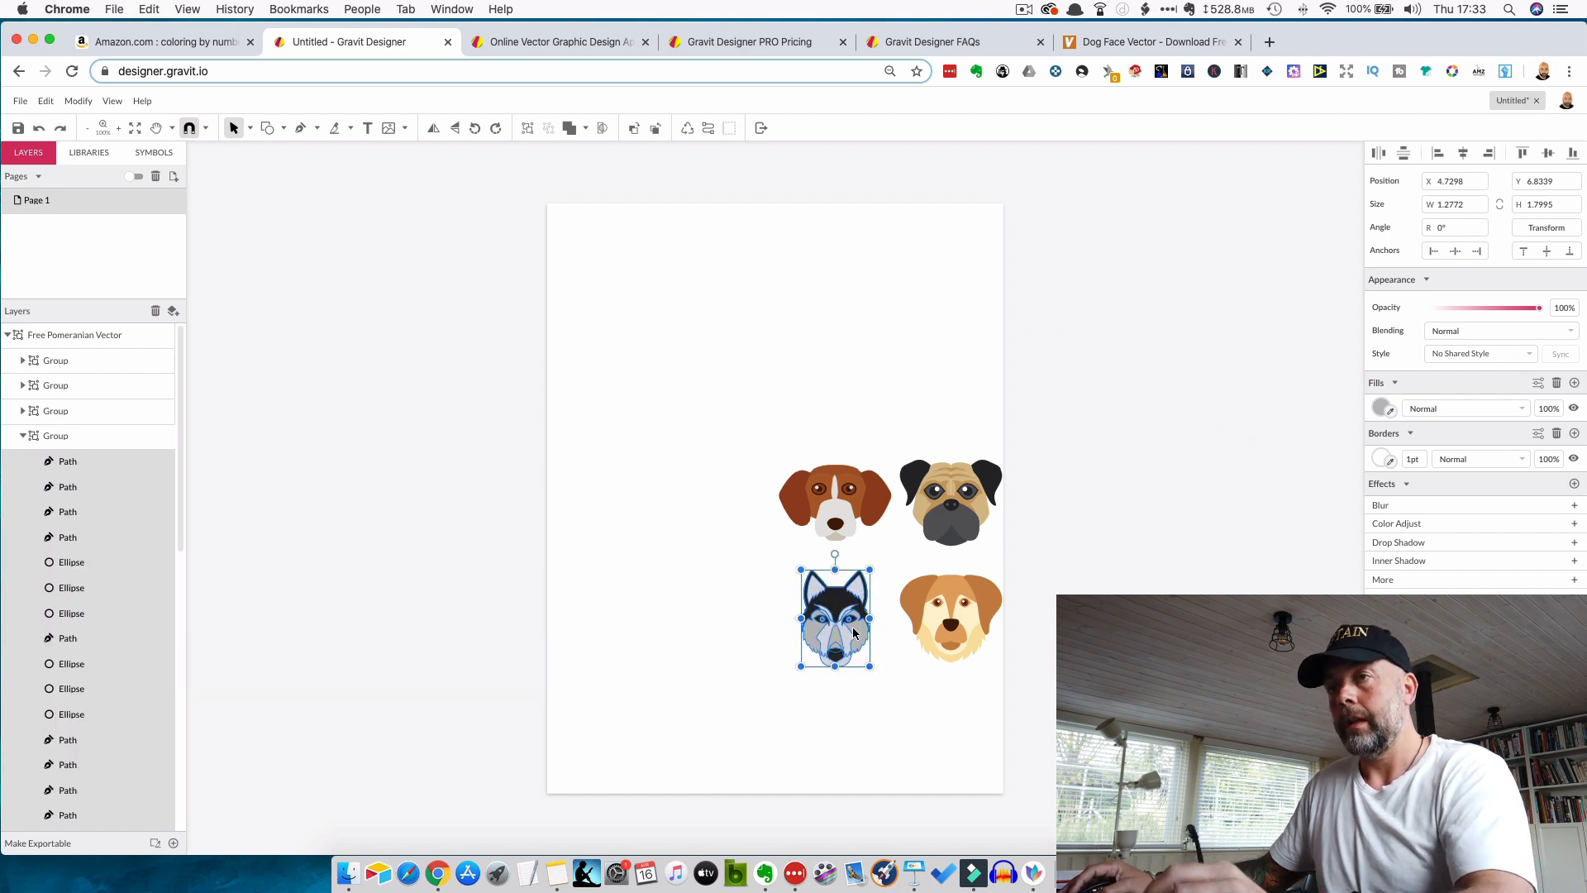
left_click_drag(845, 621, 751, 288)
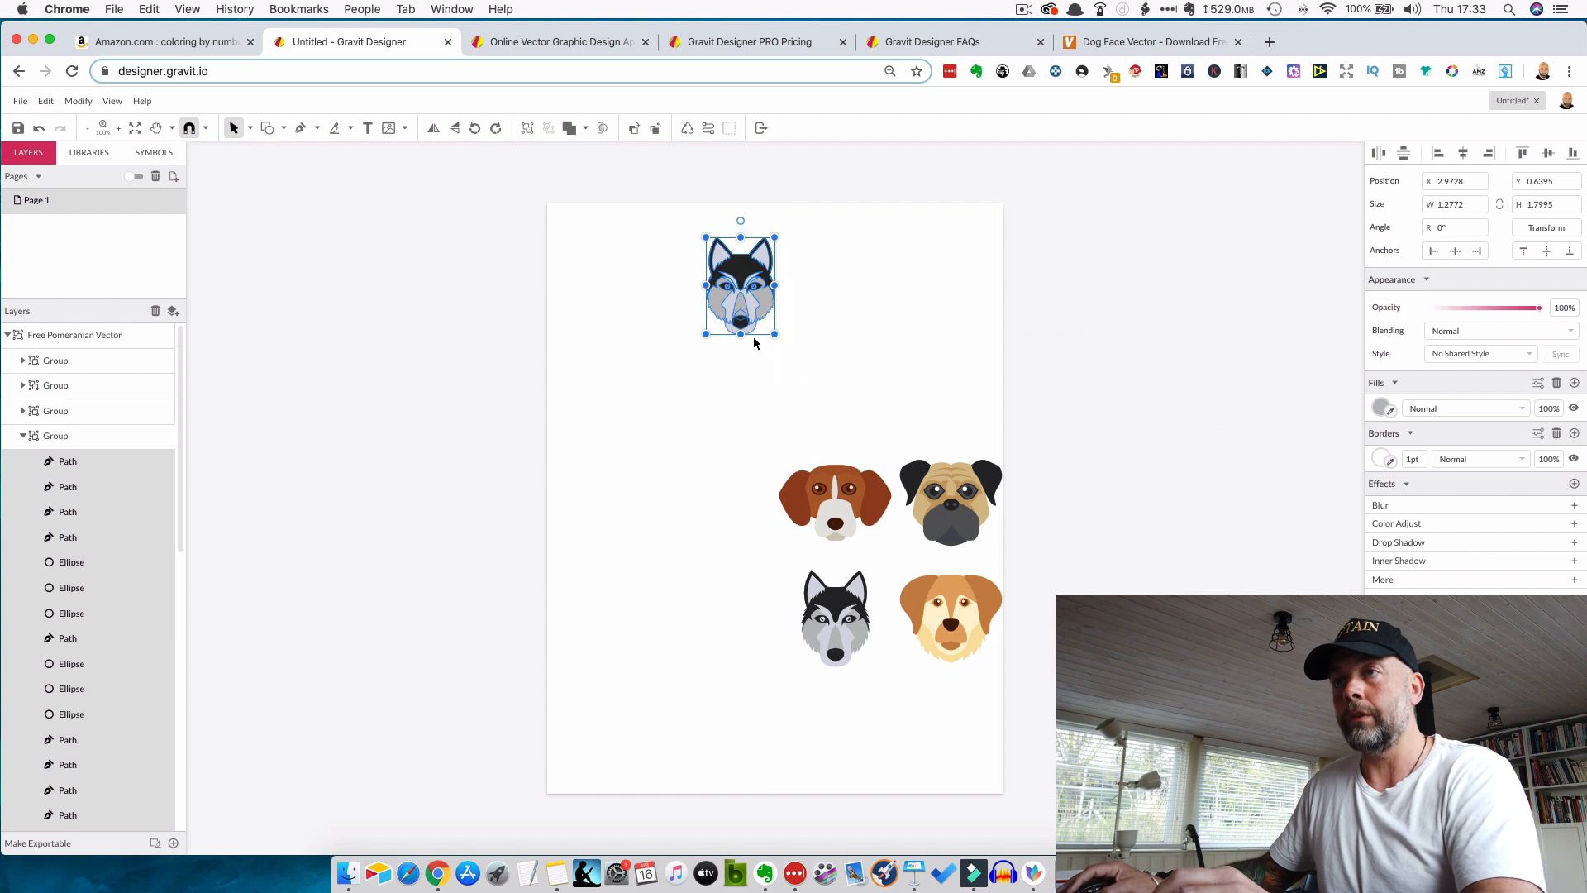
- Ungroup the imported dog face vector so the husky copy separates from the original faces
left_click(736, 438)
left_click_drag(719, 432, 1048, 698)
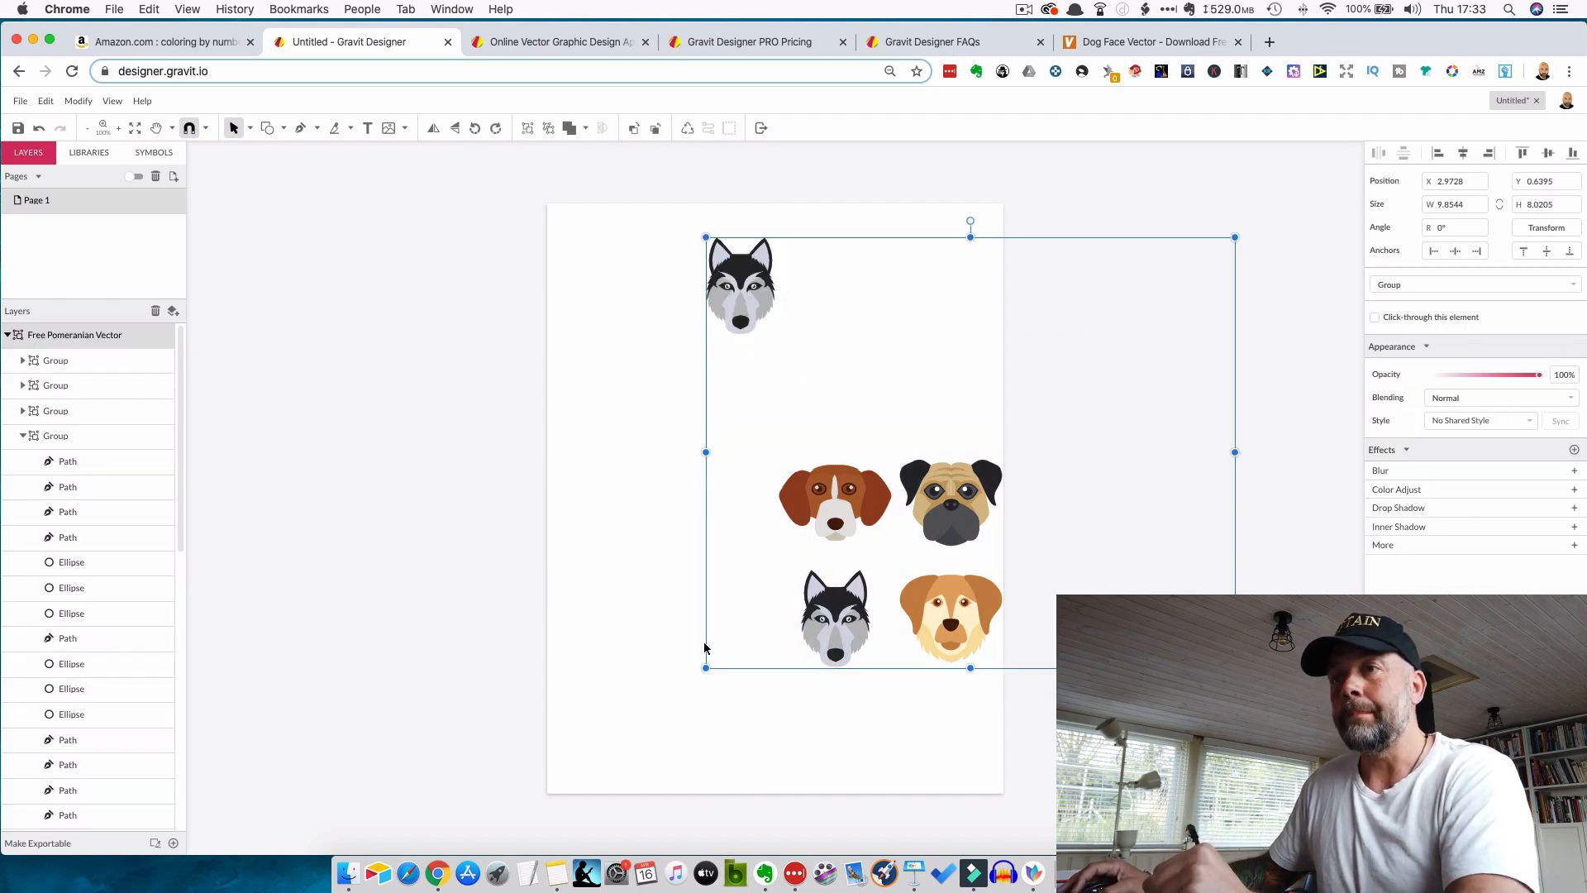
left_click(1060, 584)
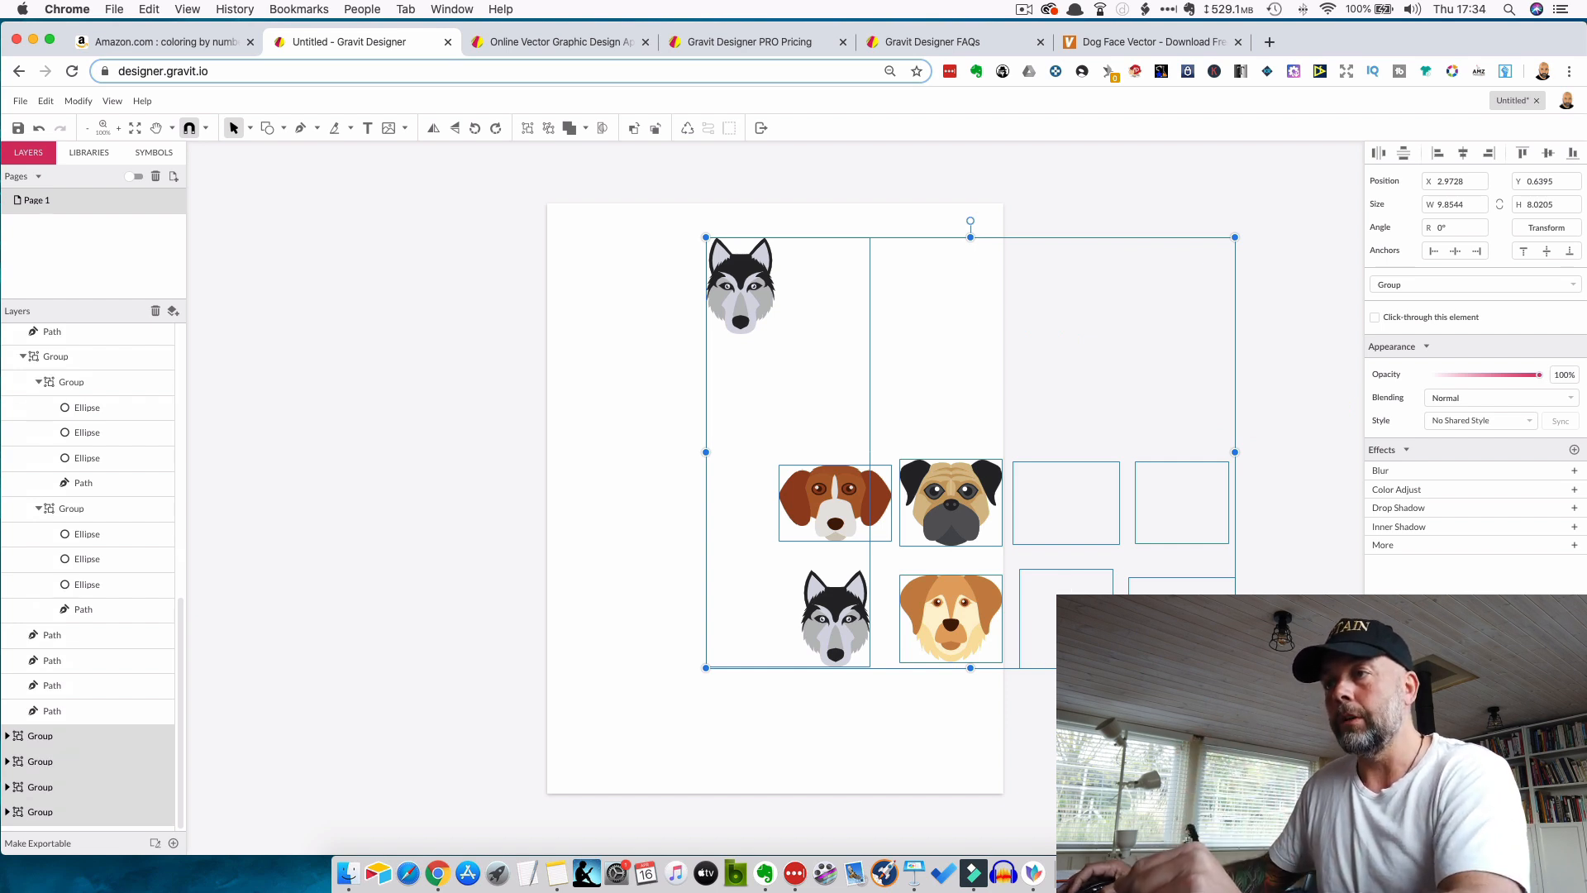
key("Escape")
left_click_drag(716, 445, 1067, 681)
left_click(1067, 681)
left_click(797, 527)
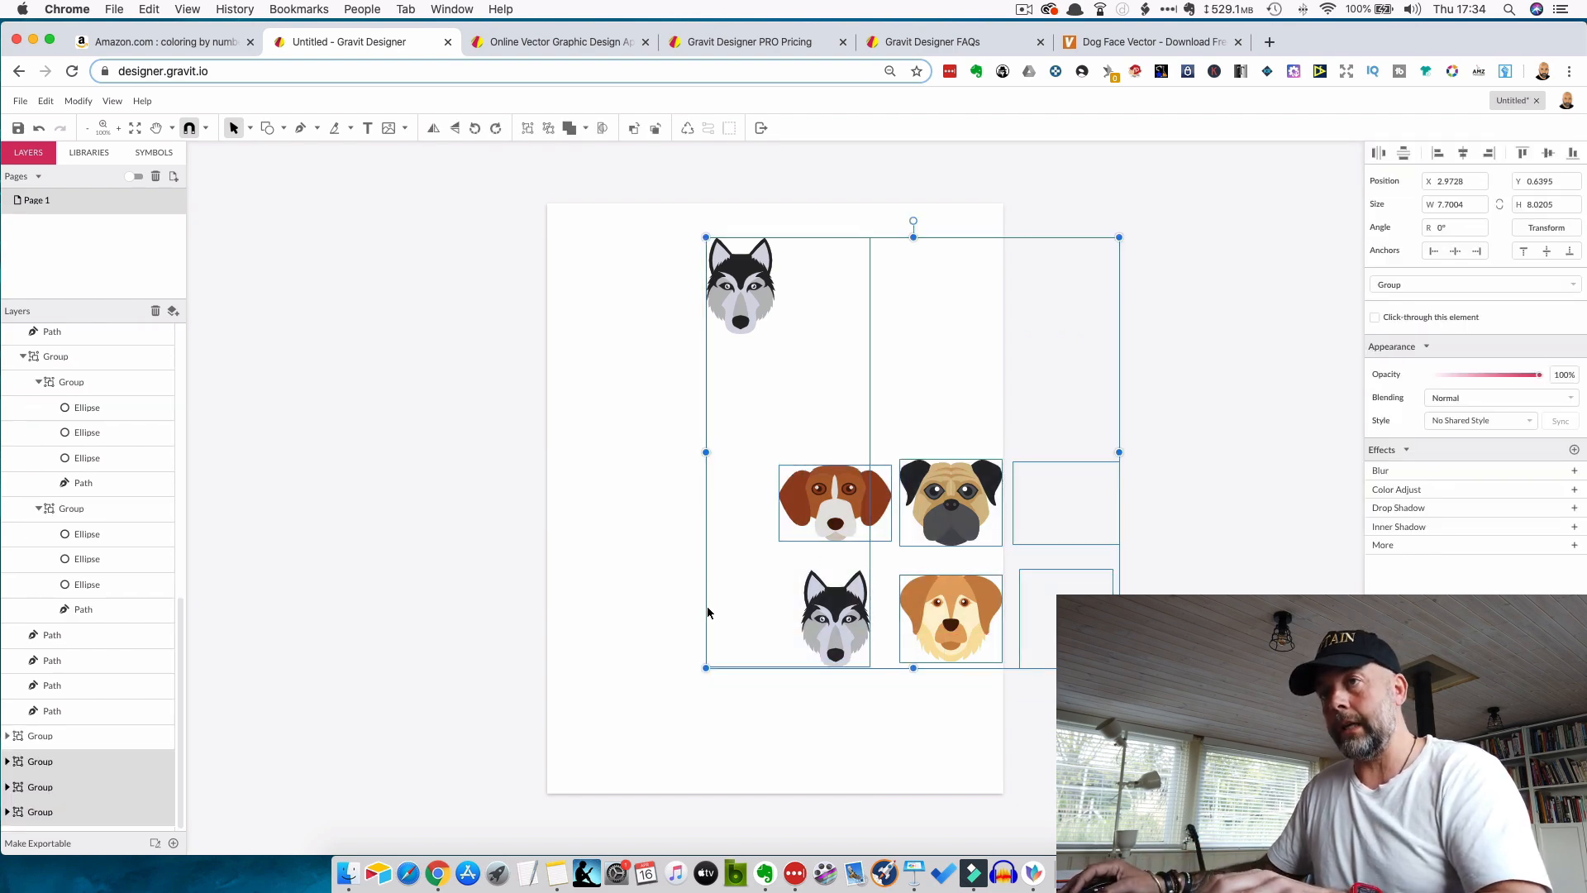
left_click(647, 281)
left_click_drag(643, 259, 1246, 709)
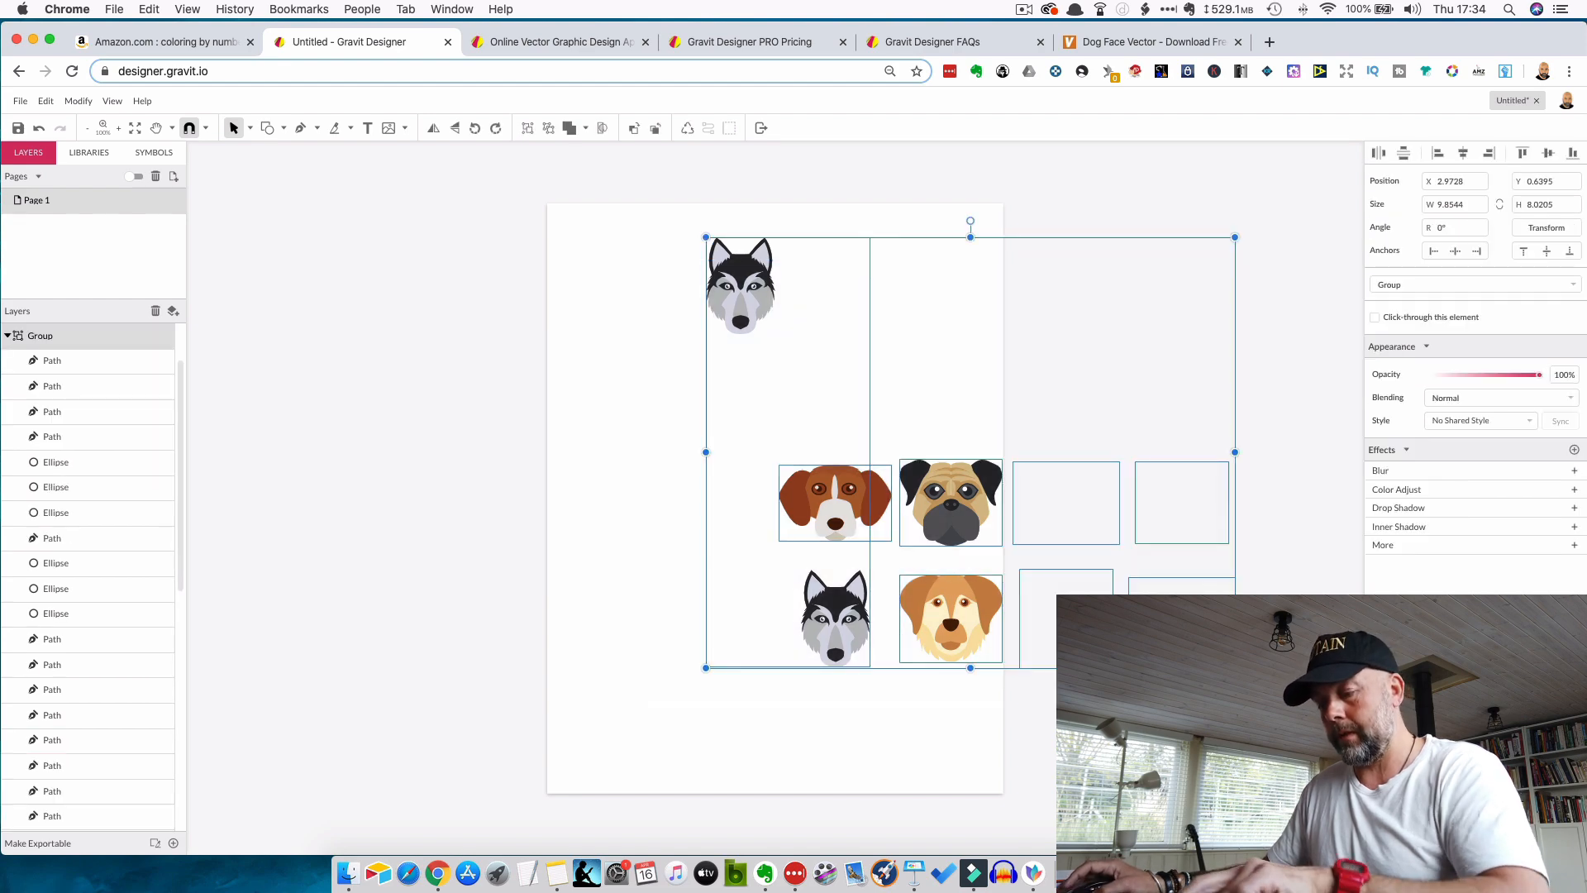
key("super+shift+g")
- Delete all the original dog faces below the husky copy, including those extending beyond the page
left_click(748, 494)
left_click_drag(750, 466, 1250, 681)
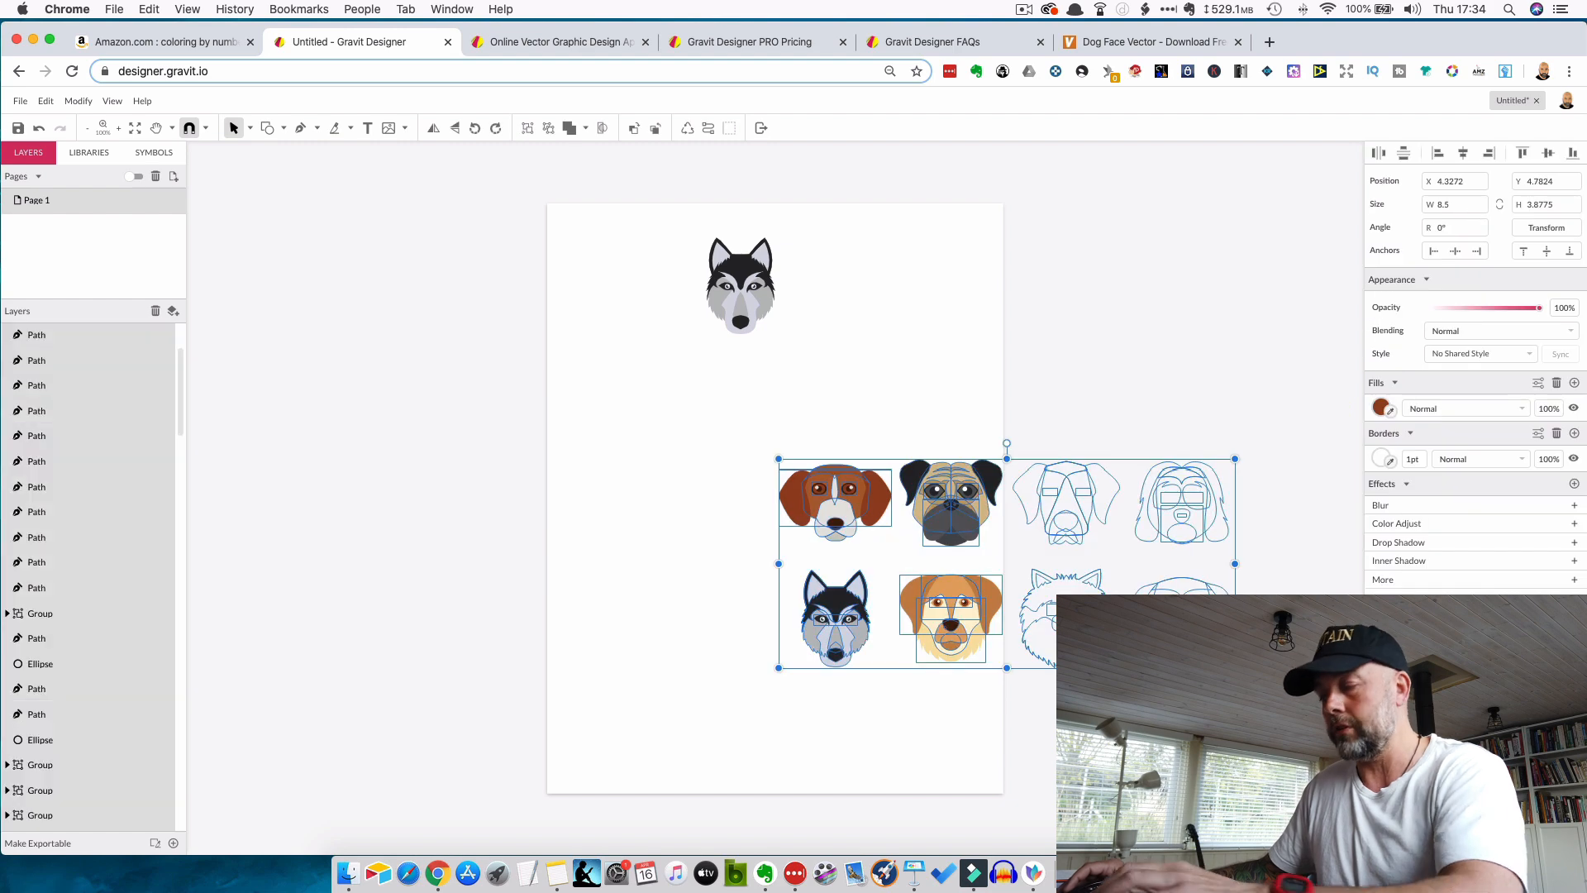
key("BackSpace")
- Enlarge the husky face to about 5.9 x 8.31 in and centre it horizontally at about X 1.3, Y 0.45 in
left_click_drag(671, 227, 811, 359)
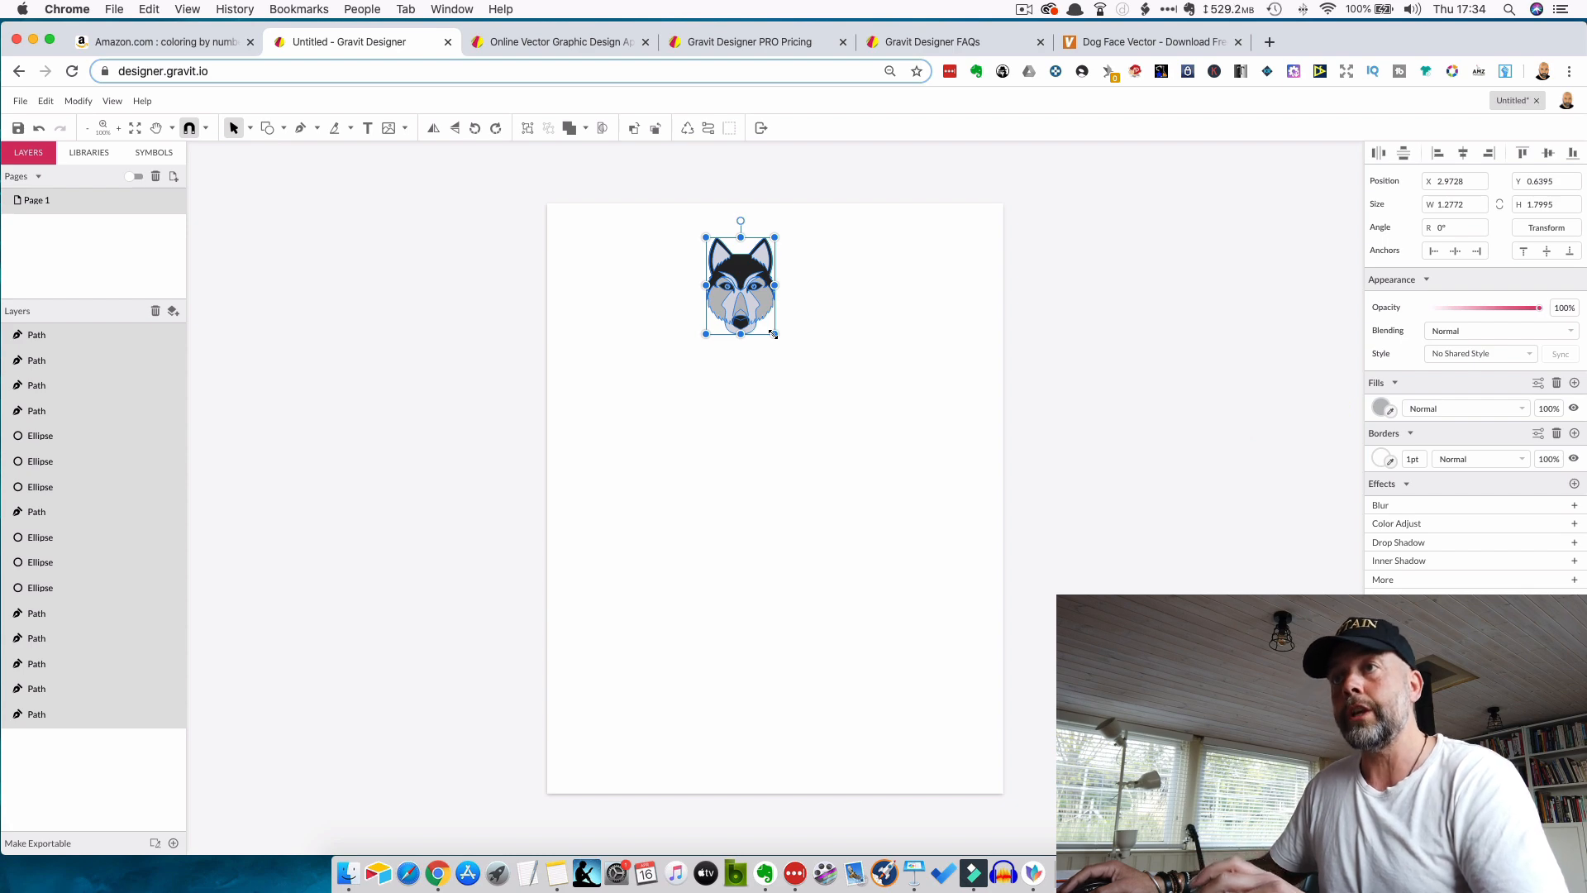
left_click_drag(775, 335, 1030, 628)
left_click_drag(949, 538, 864, 526)
left_click_drag(947, 683, 931, 667)
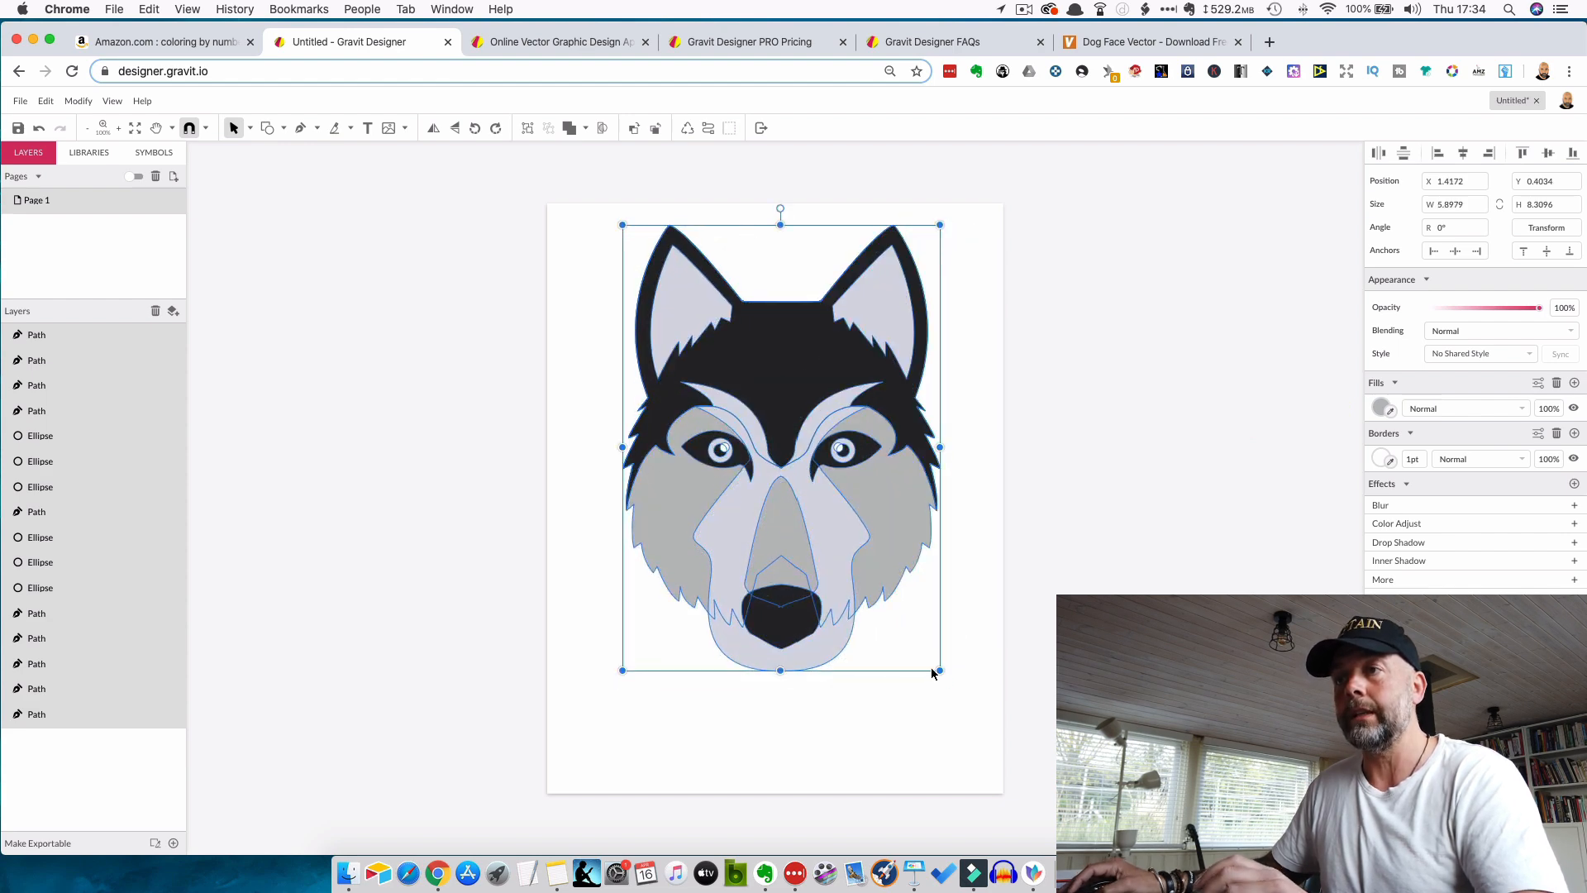
mouse_move(823, 599)
left_mouse_down()
mouse_move(836, 611)
mouse_move(812, 598)
left_mouse_up()
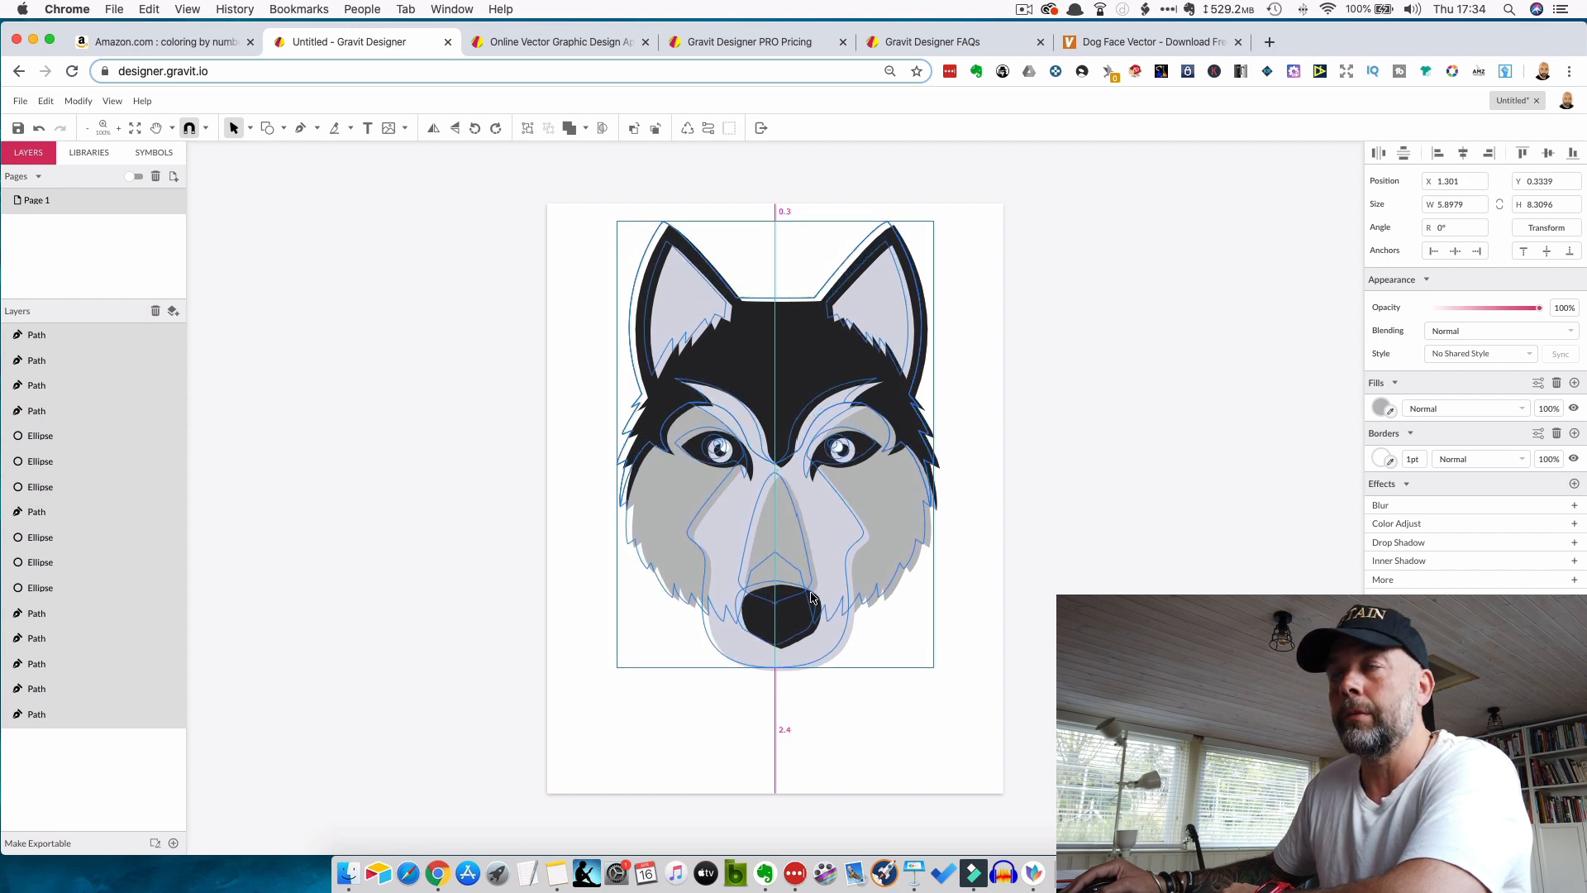
left_click_drag(812, 598, 812, 590)
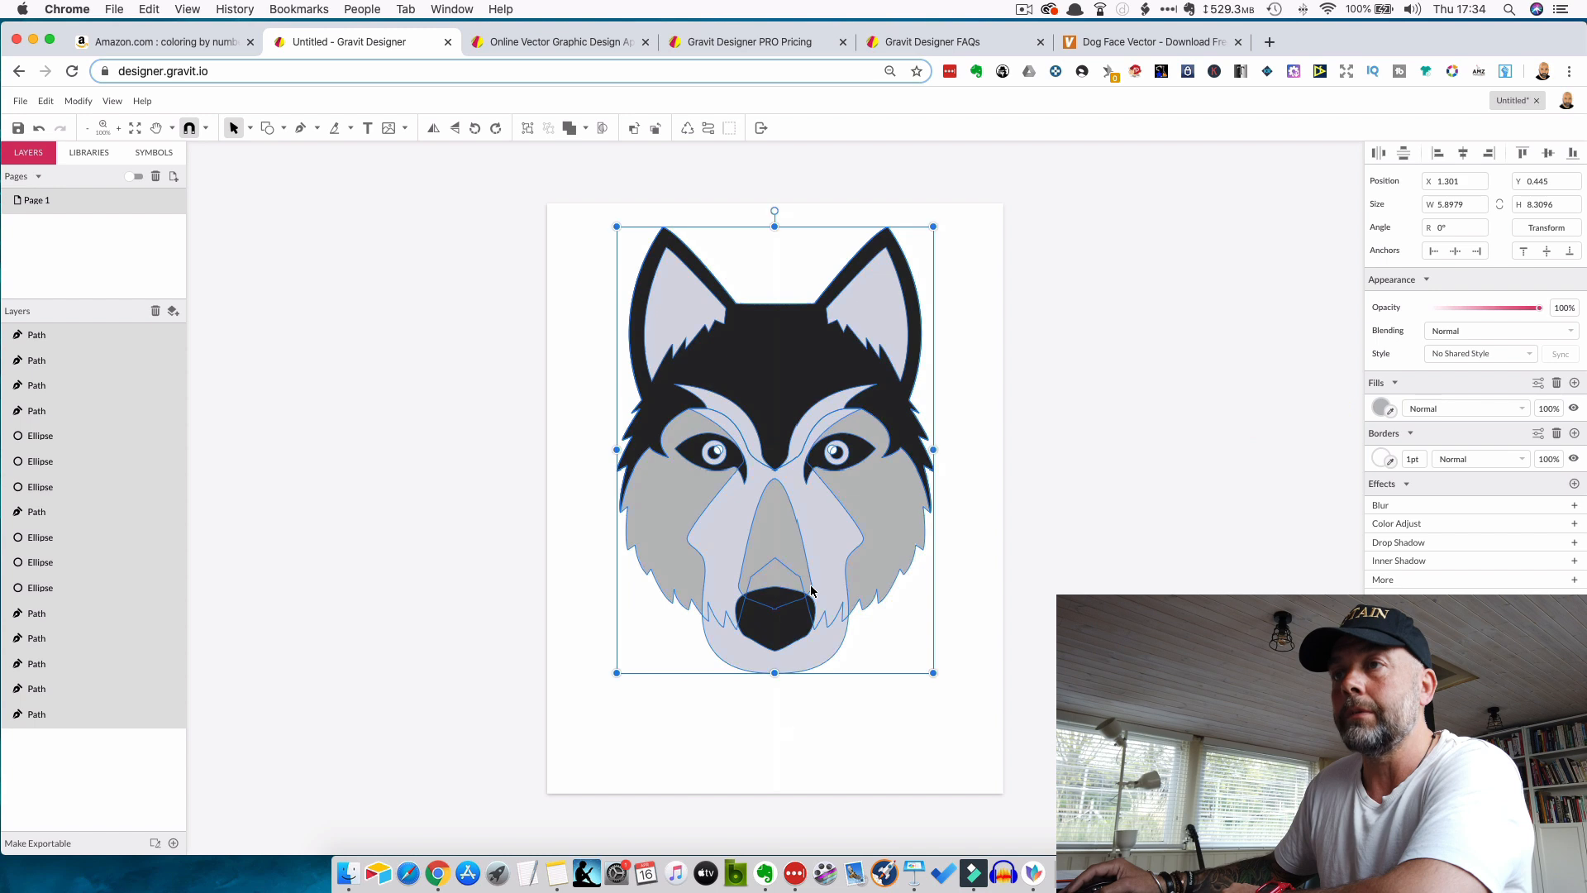
left_click(1025, 596)
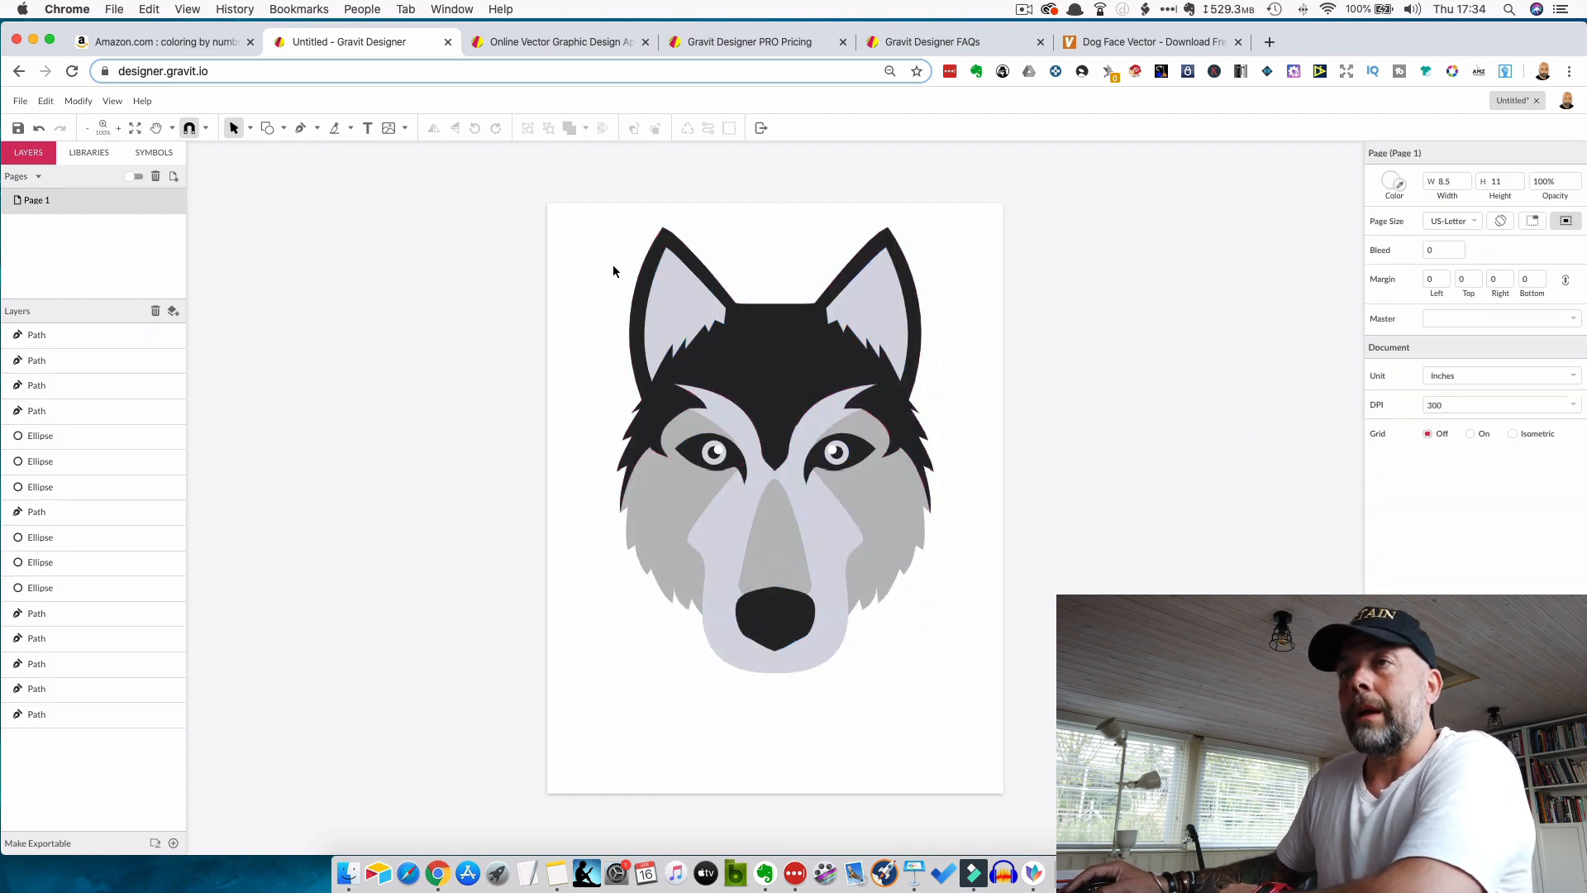
left_click(658, 253)
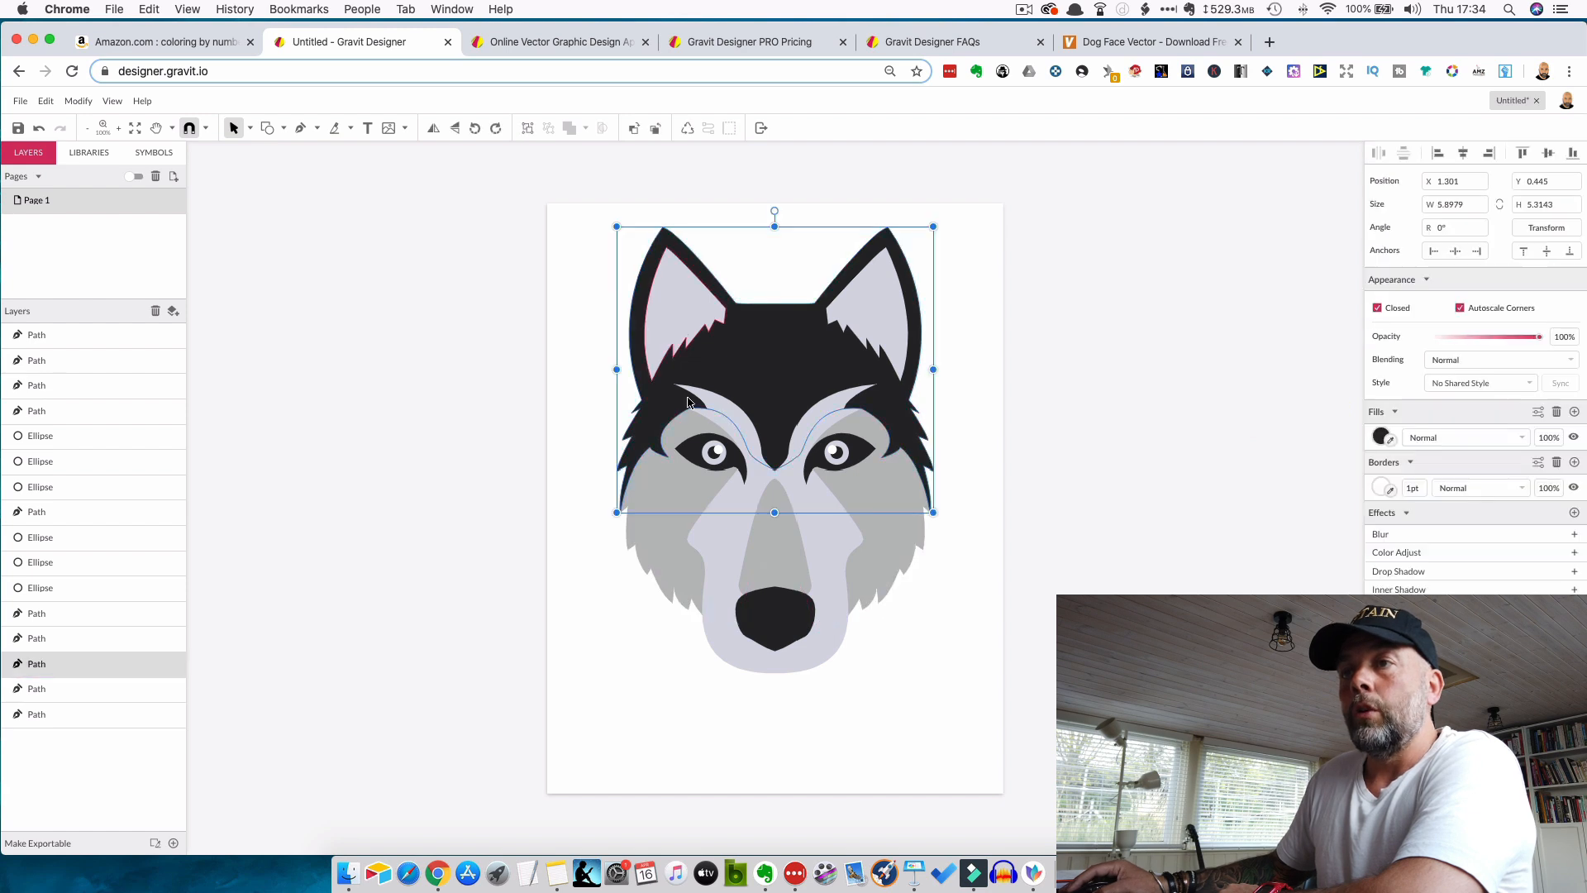
left_click(763, 587)
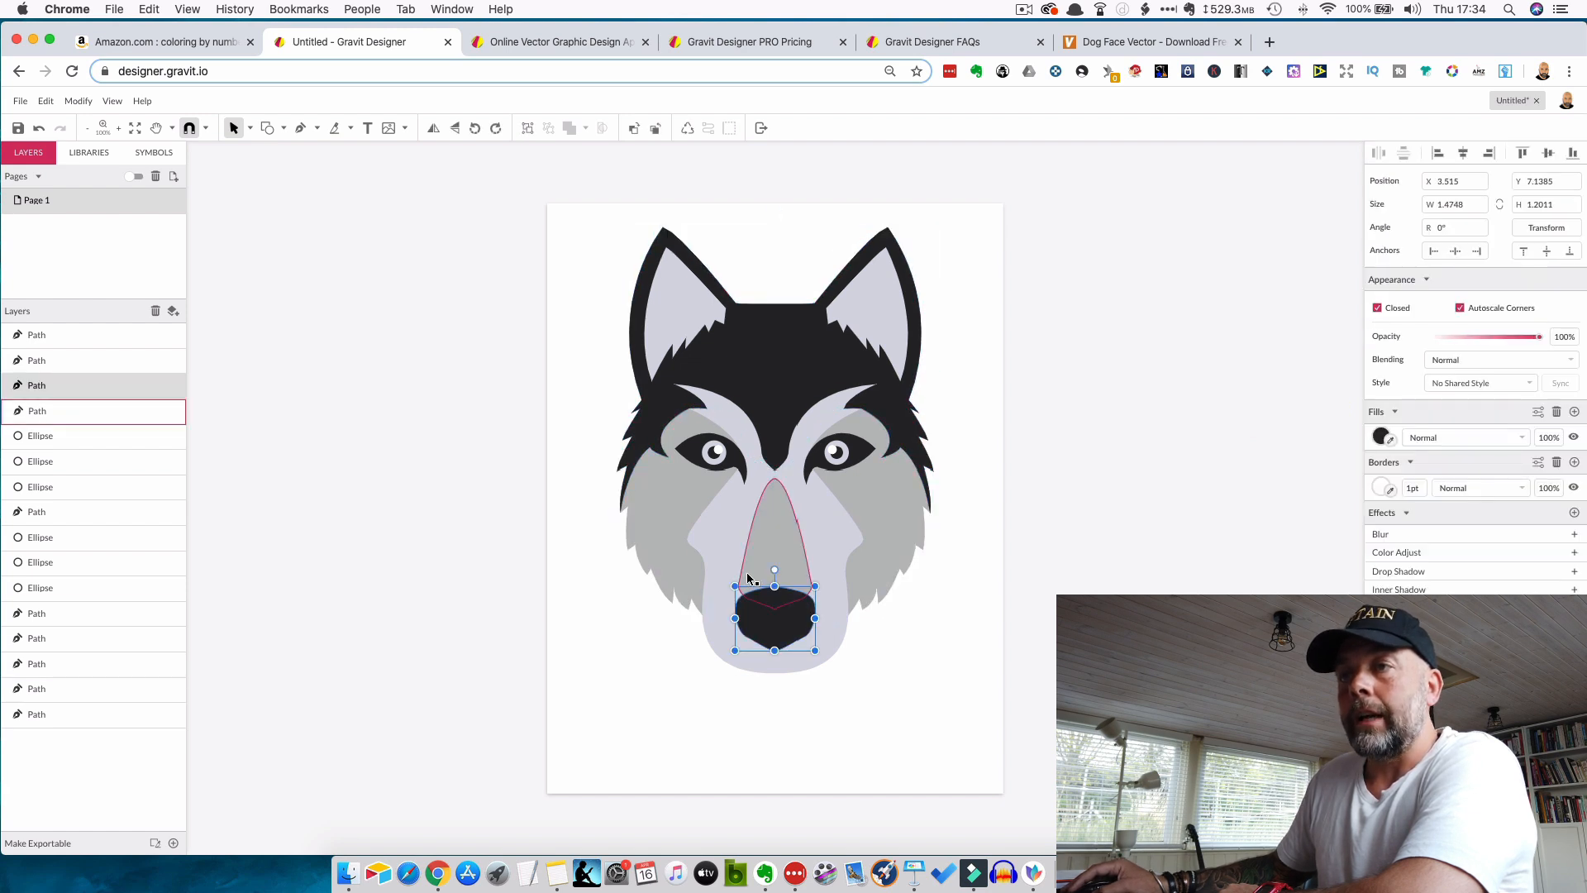
left_click(701, 514)
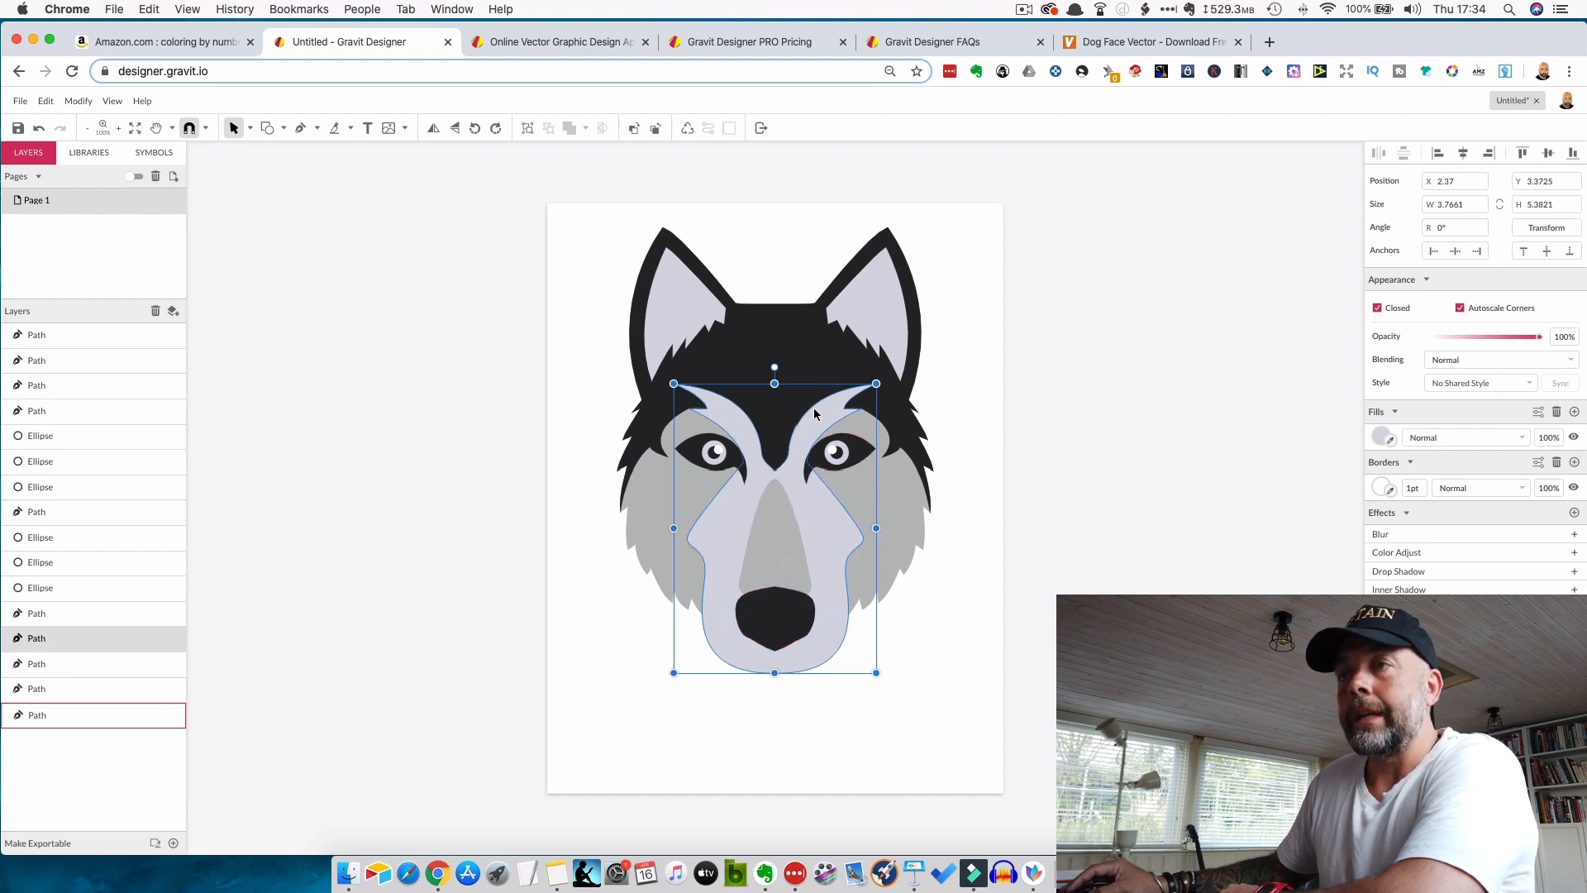
left_click(972, 665)
- Apply a solid black Color Fill border to all the husky's shapes
left_click_drag(600, 227, 992, 681)
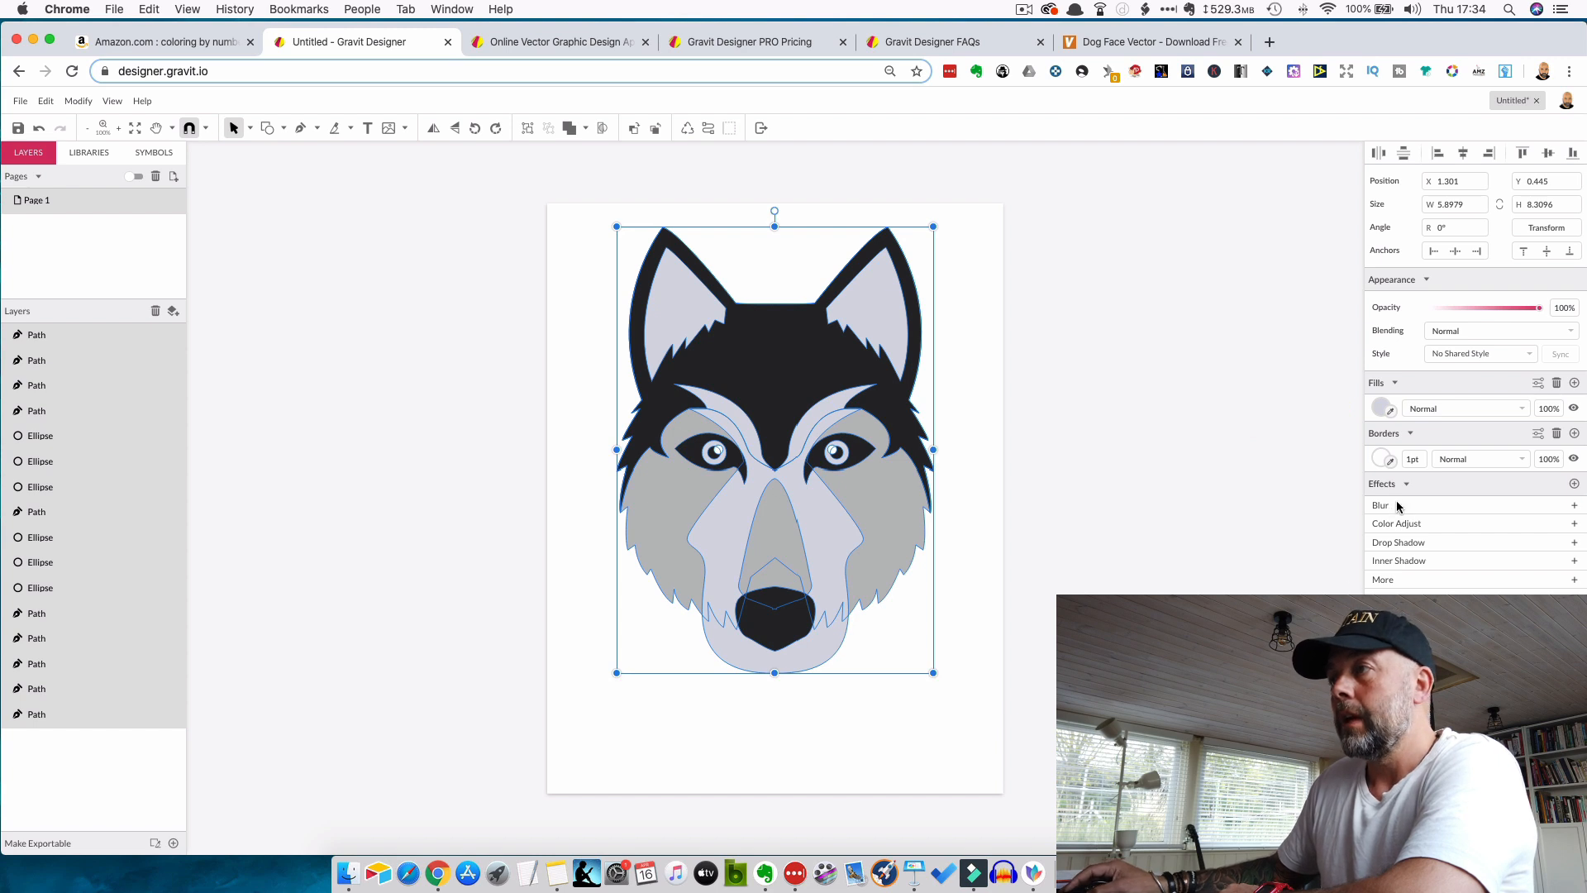
left_click(1380, 460)
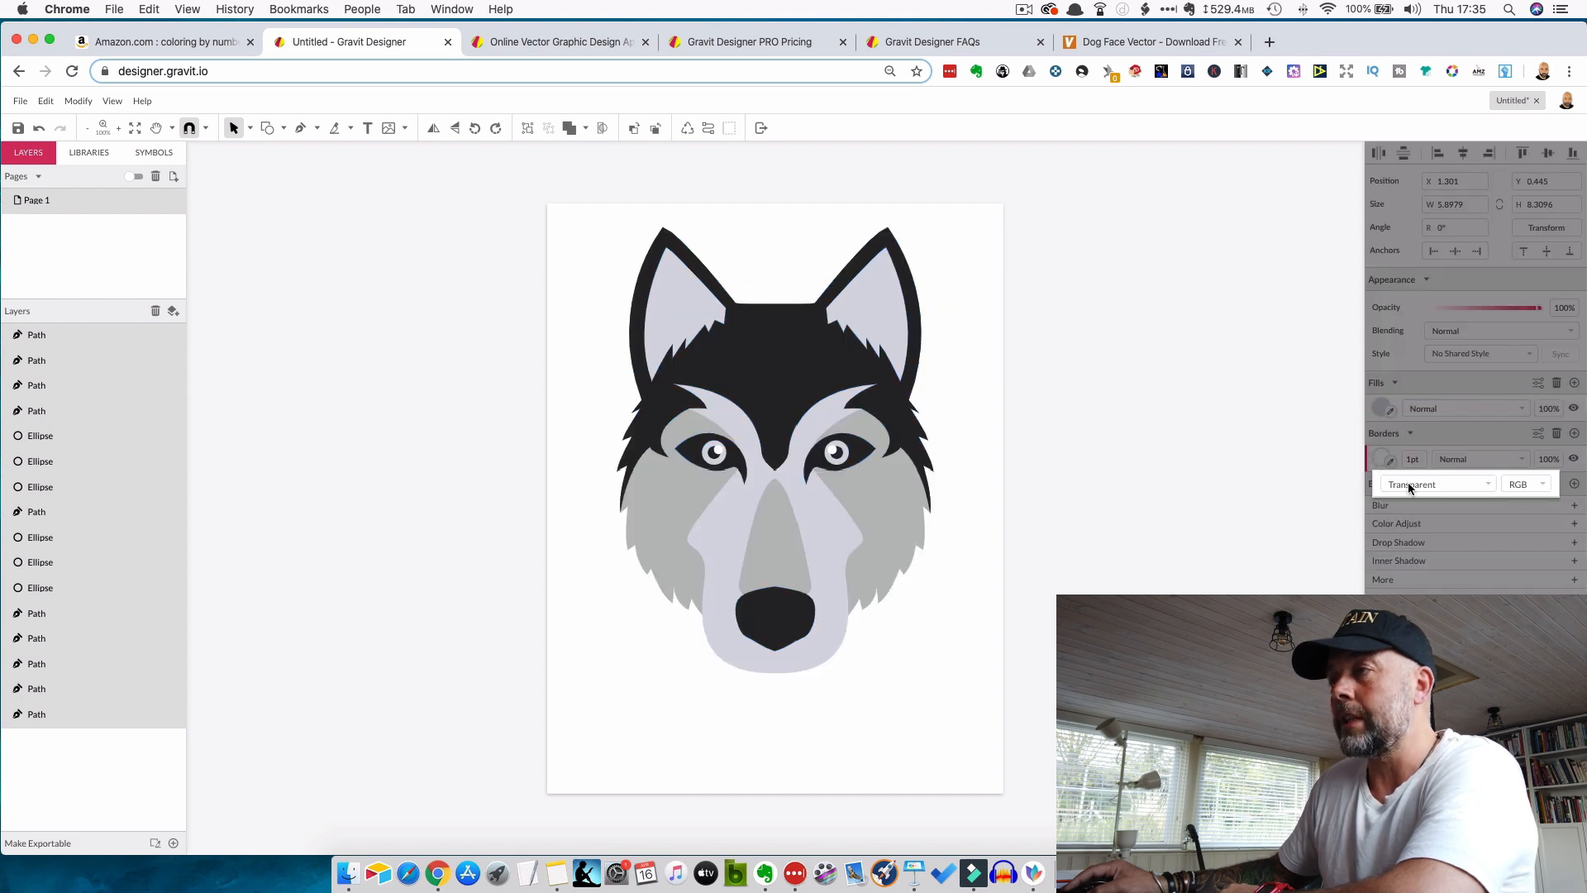
left_click(1407, 483)
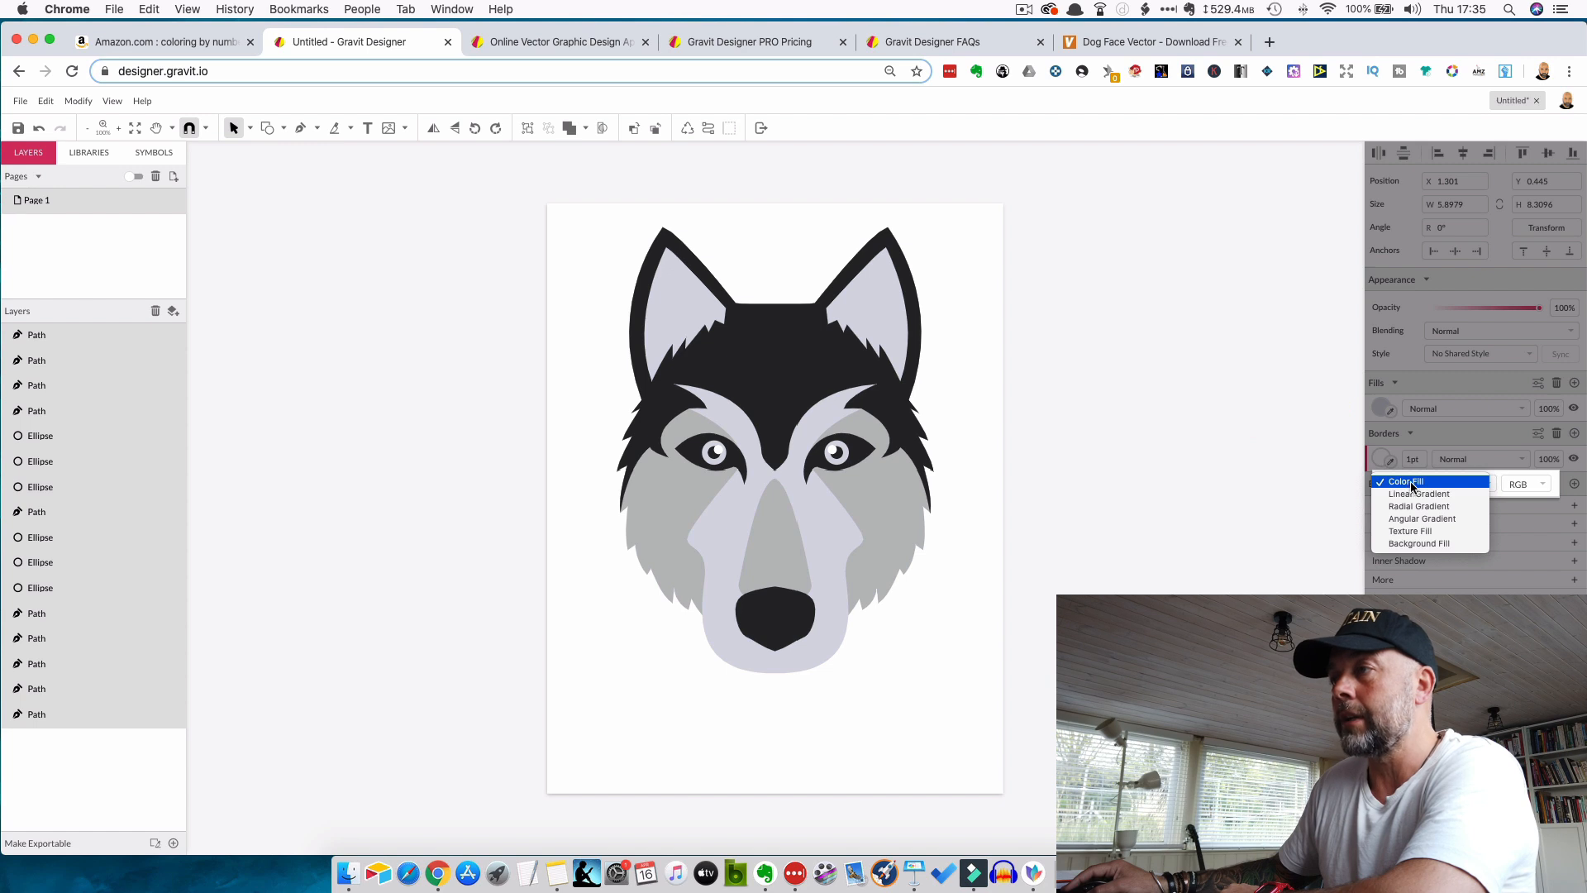
left_click(1412, 485)
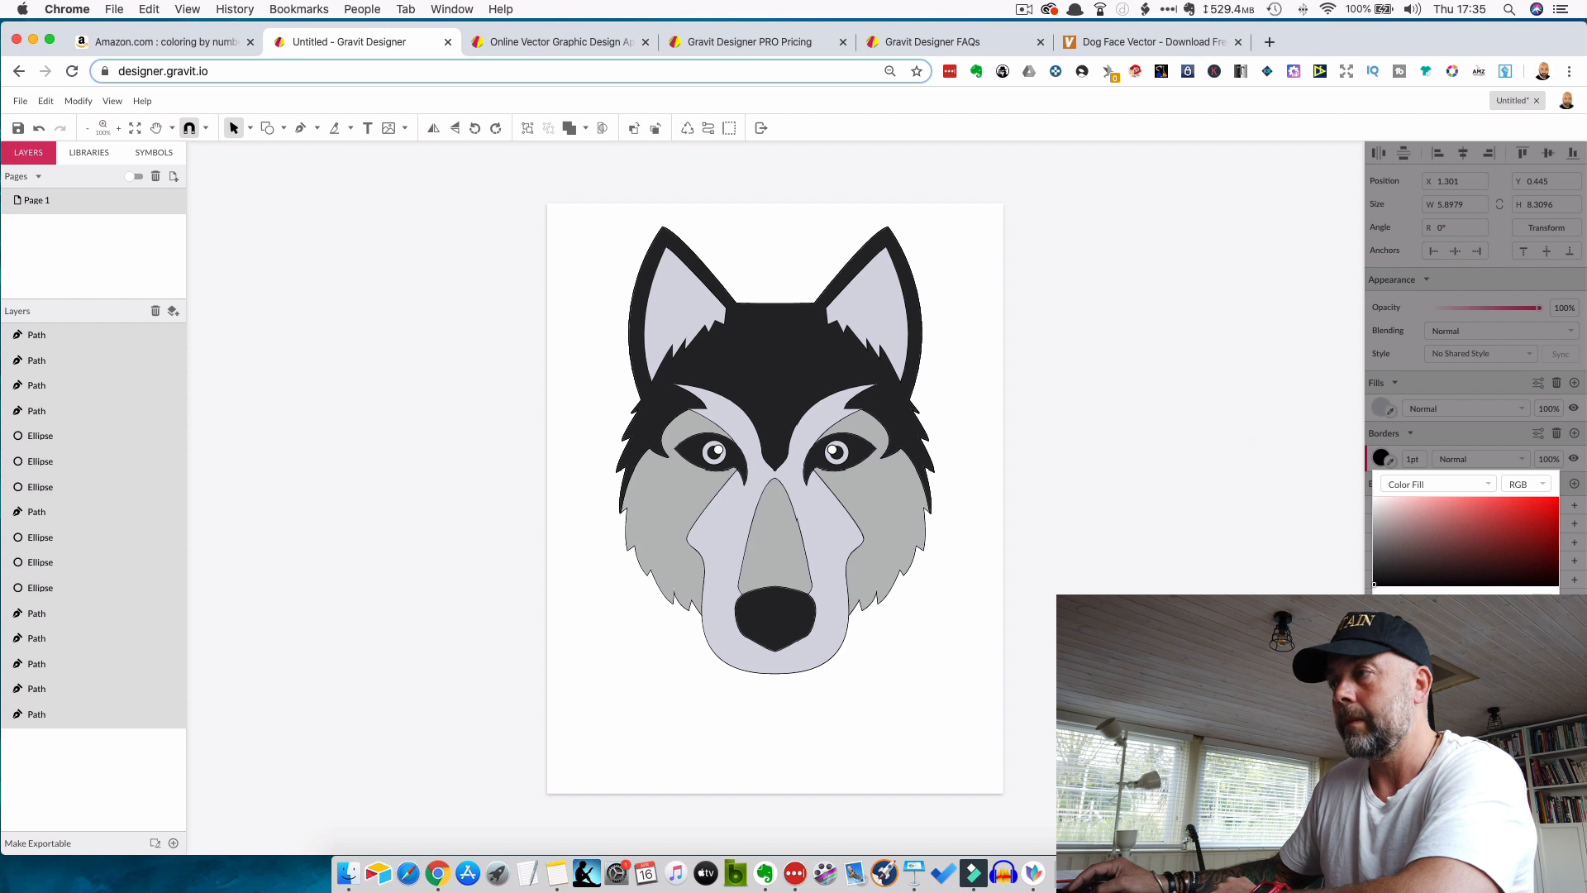
left_click(923, 605)
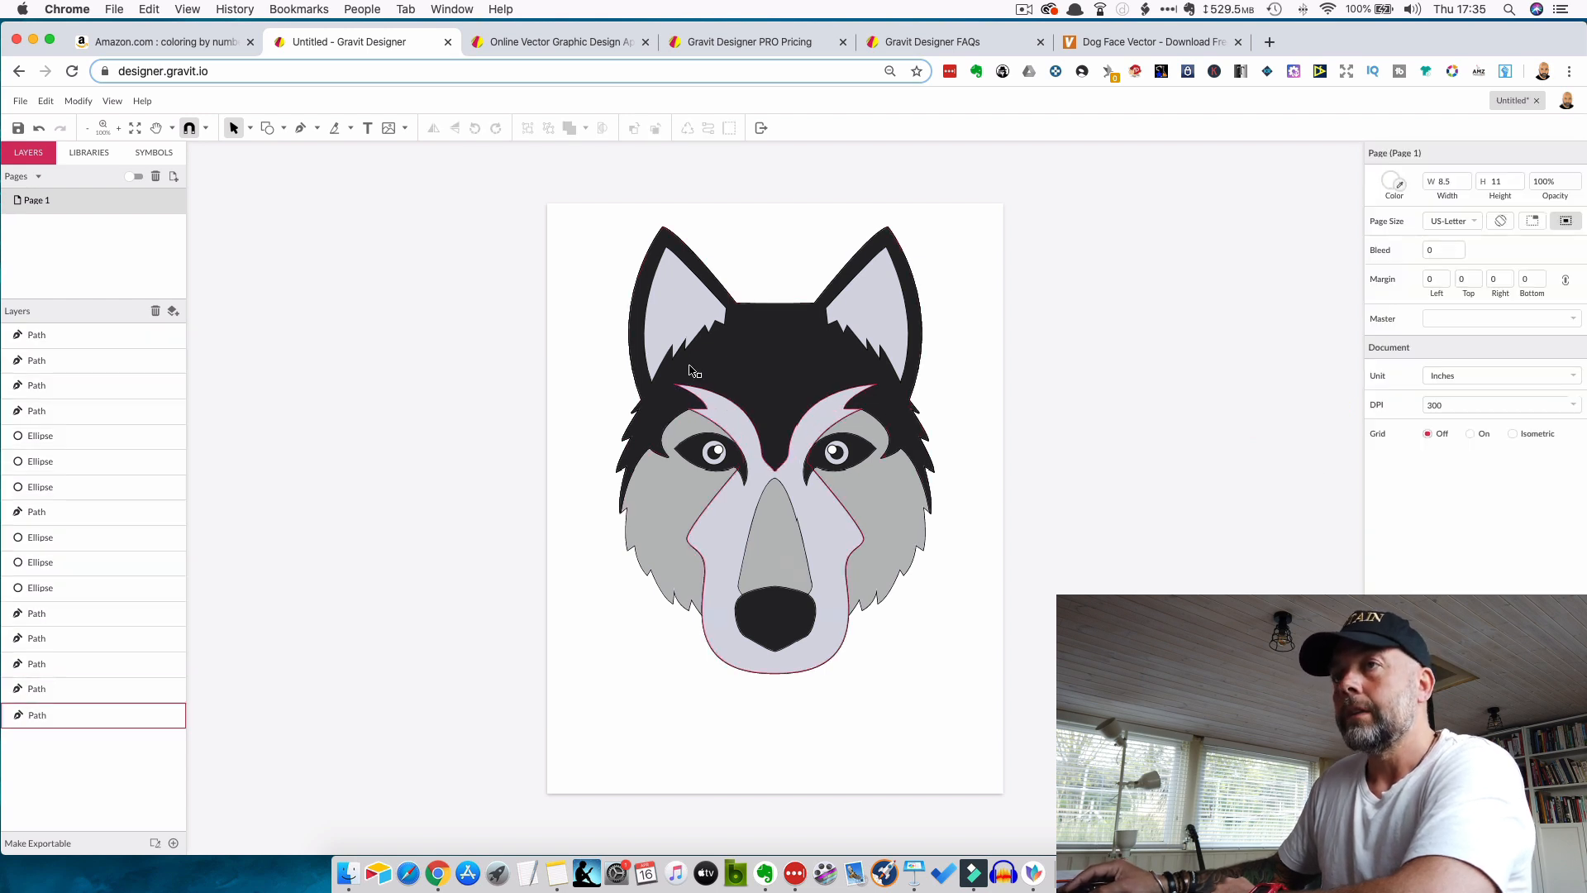
- Set the border width of all the husky's shapes to 3 pt
left_click_drag(591, 258, 964, 678)
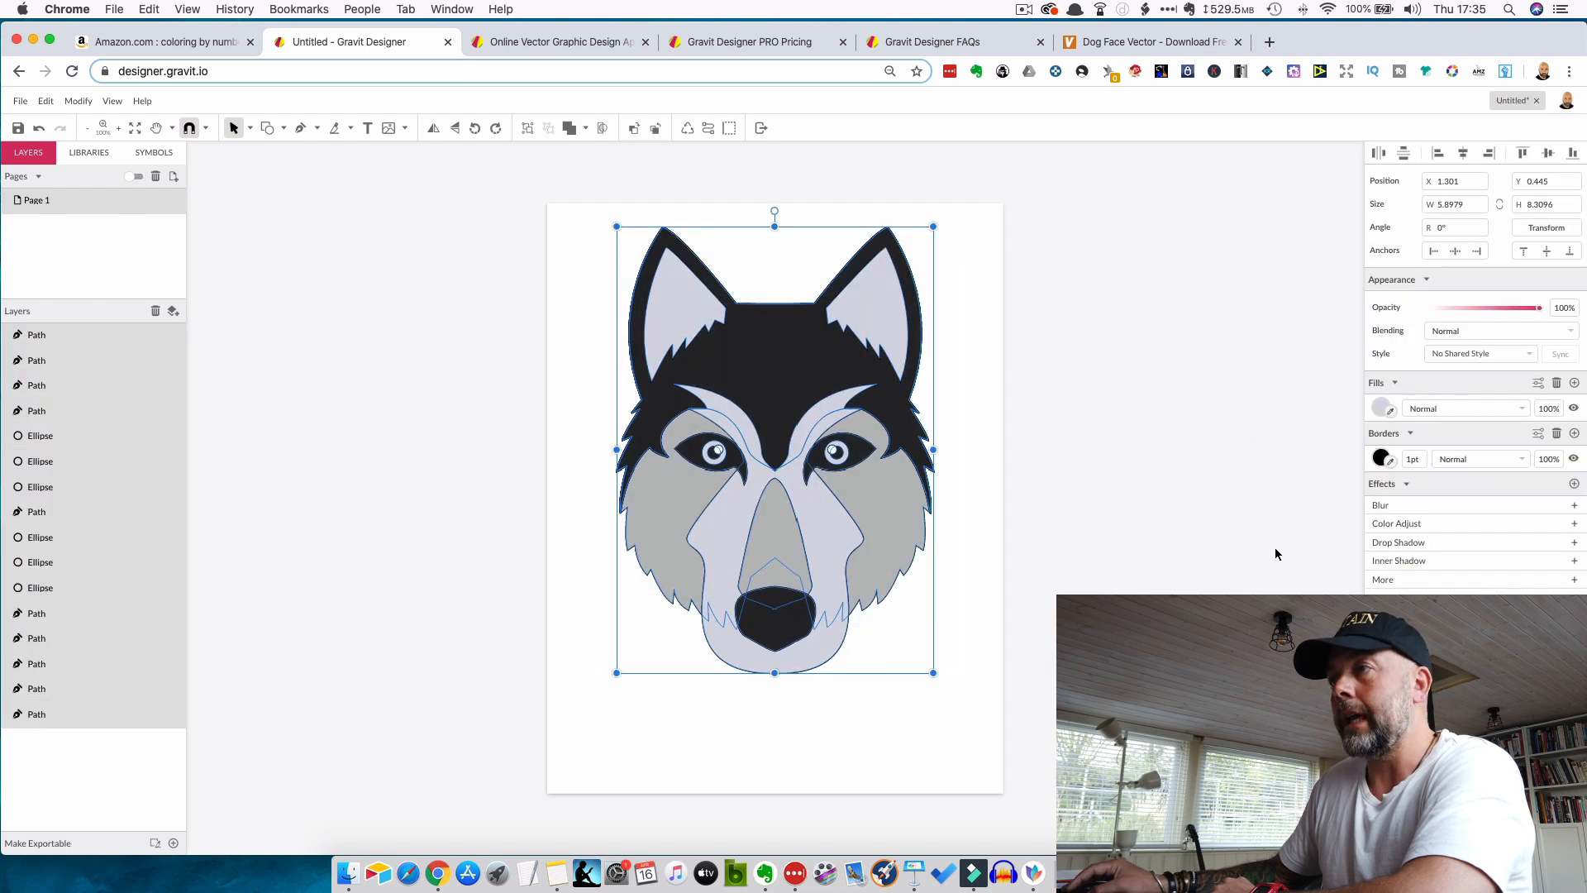
left_click(1414, 459)
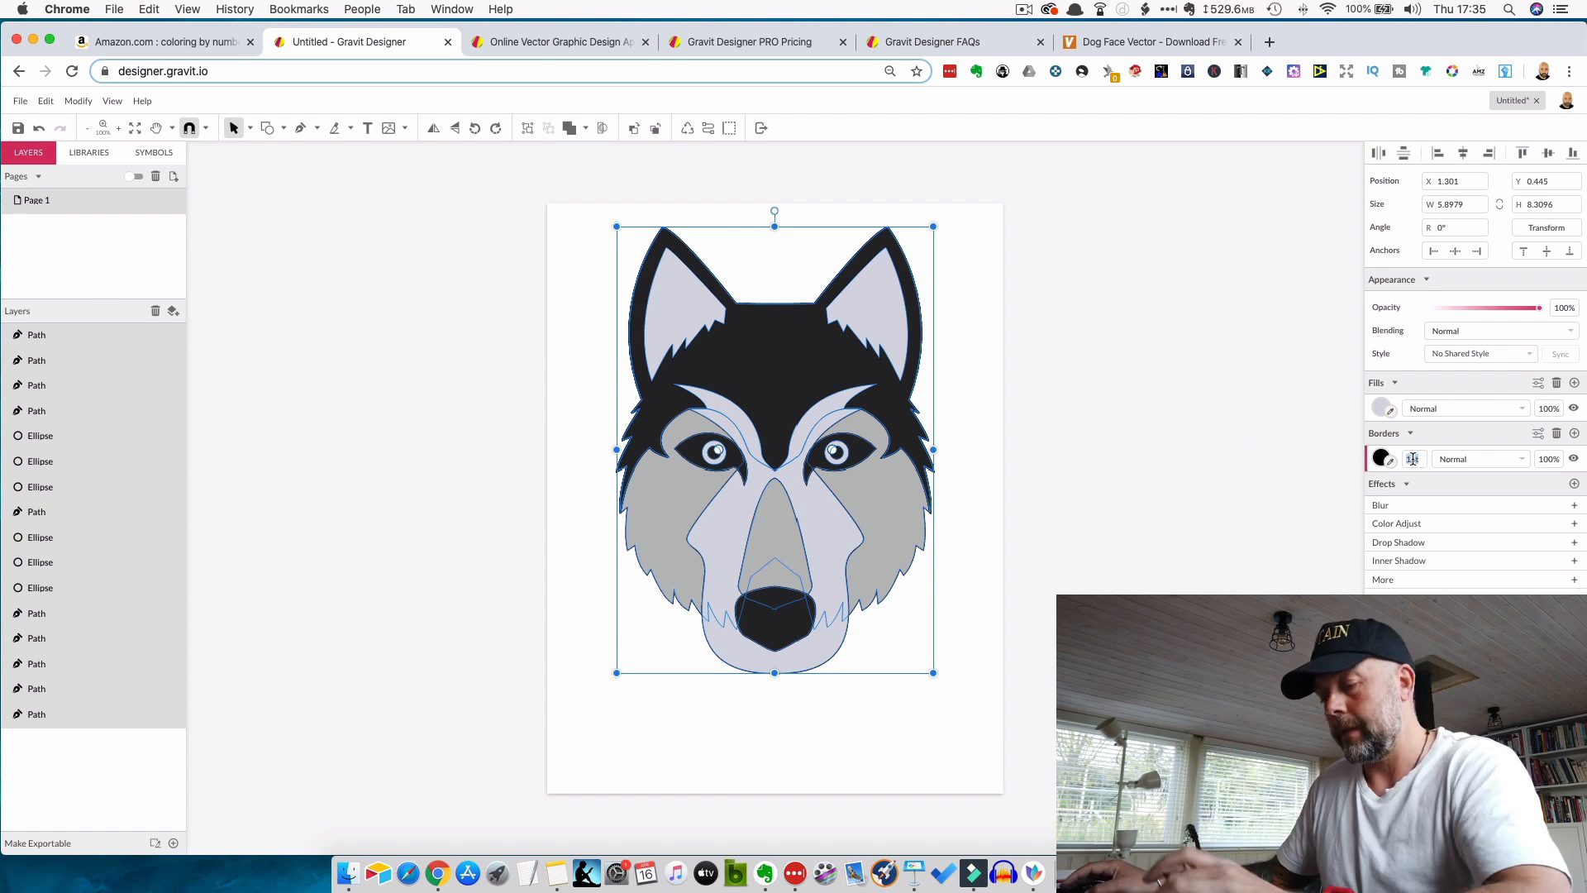
type("3")
key("Return")
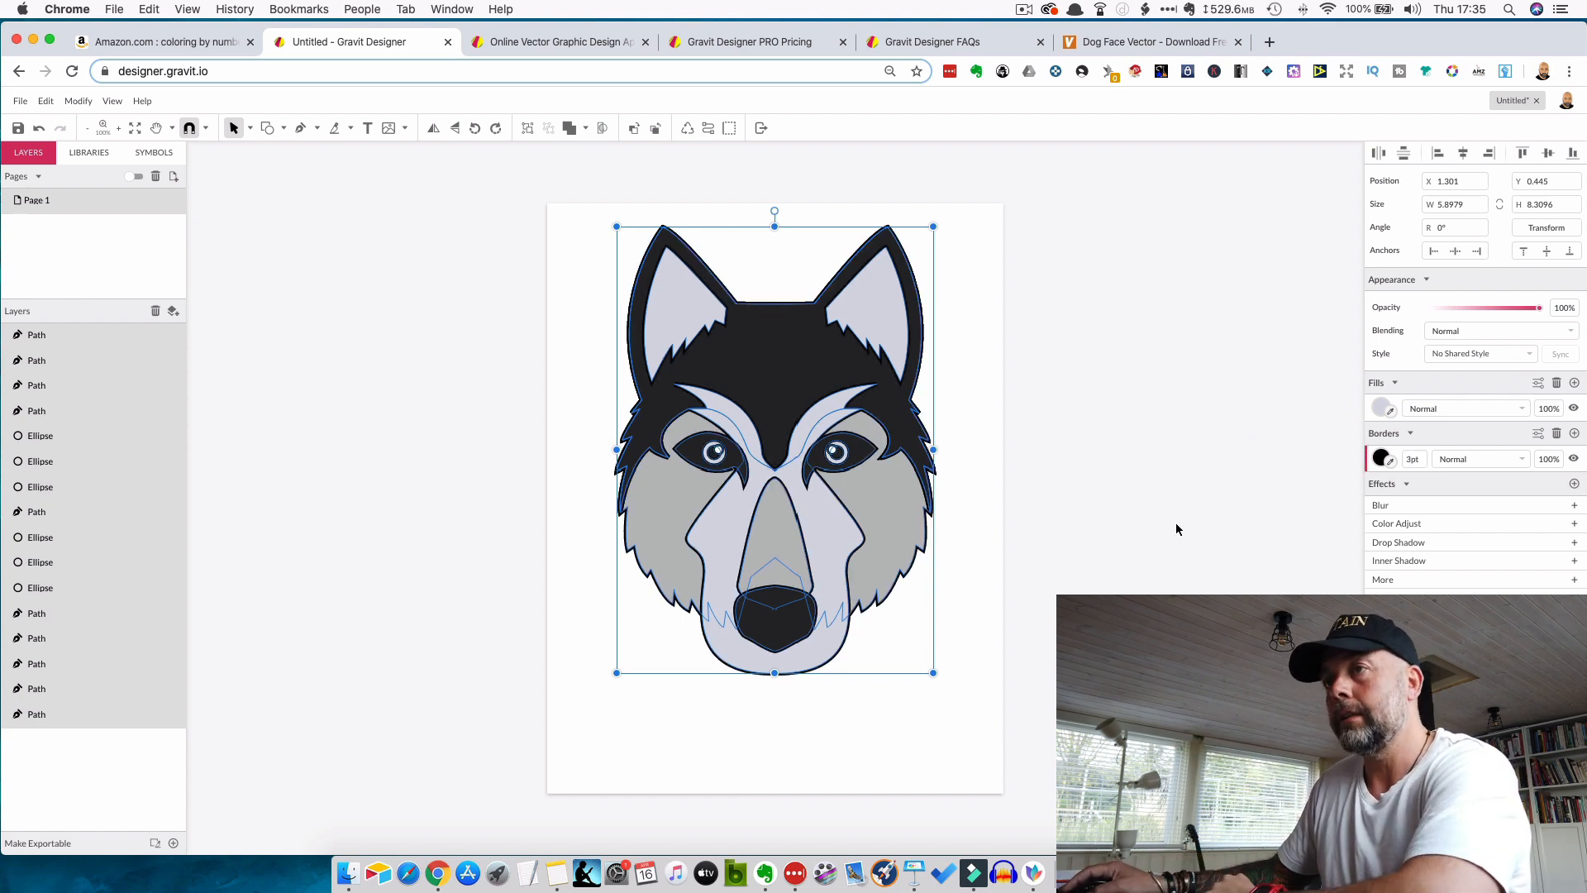
left_click(1034, 543)
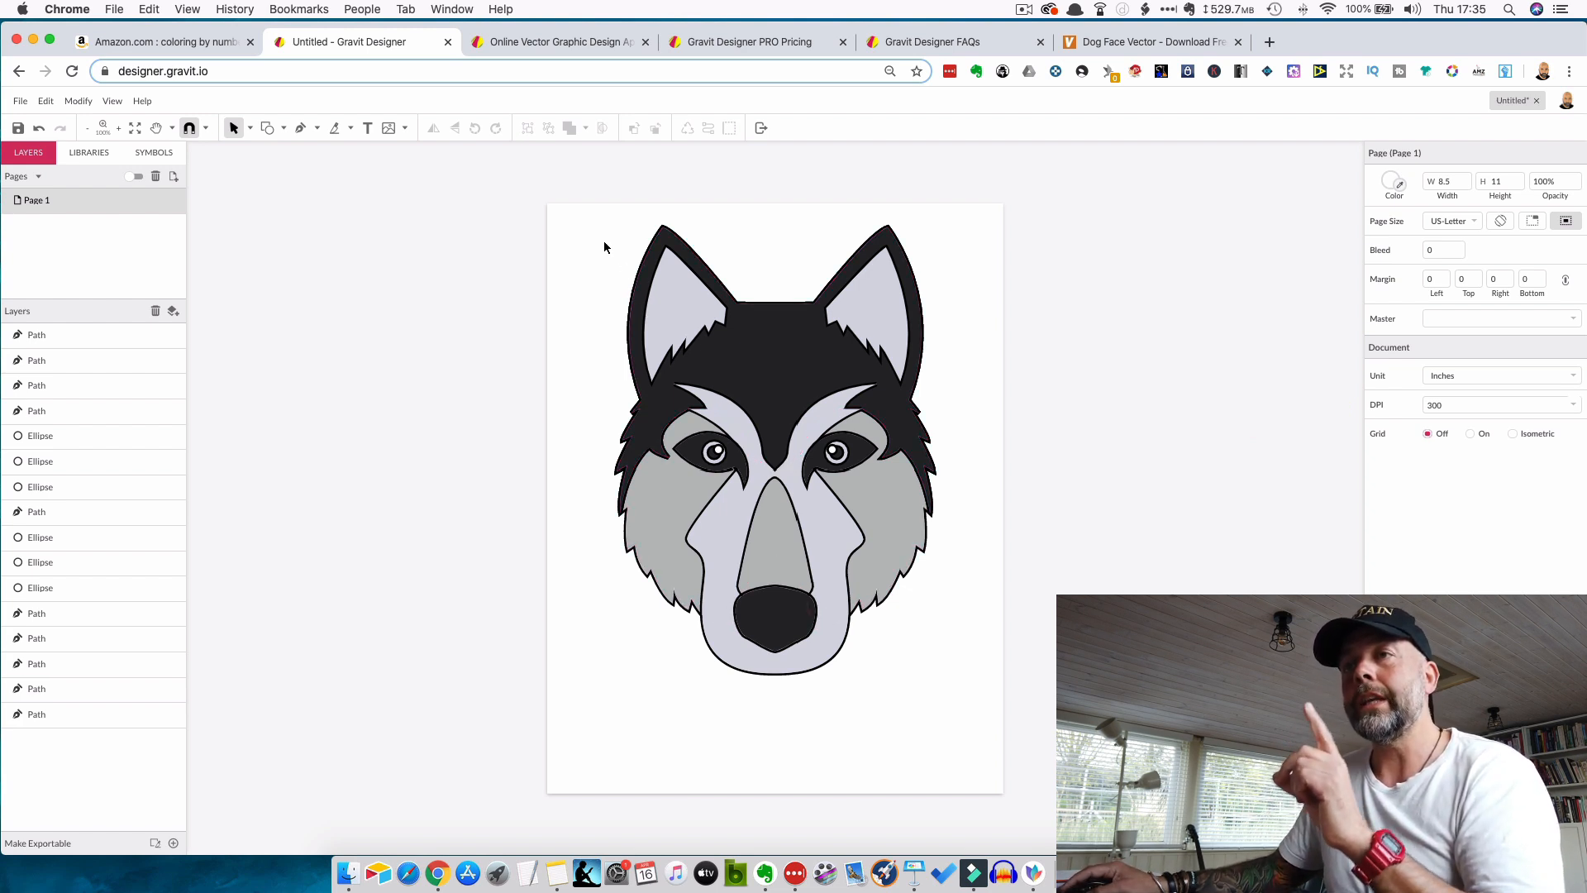
- Duplicate the coloured husky face and shrink the copy into the page's lower-right corner as a small reference picture
left_click_drag(604, 244, 998, 689)
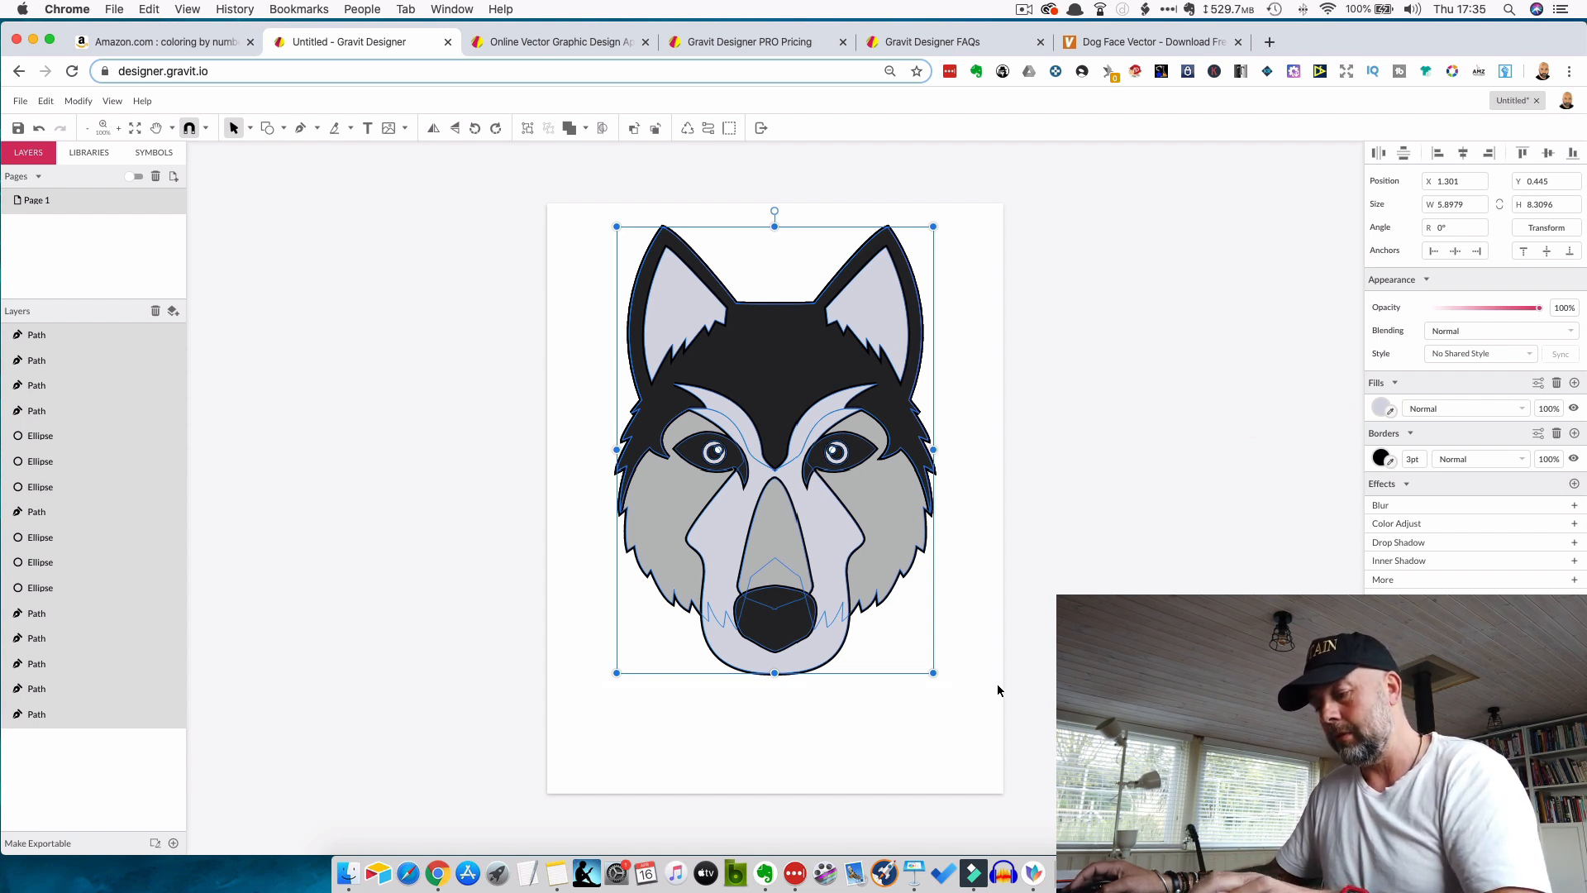
key("super+c")
key("super+v")
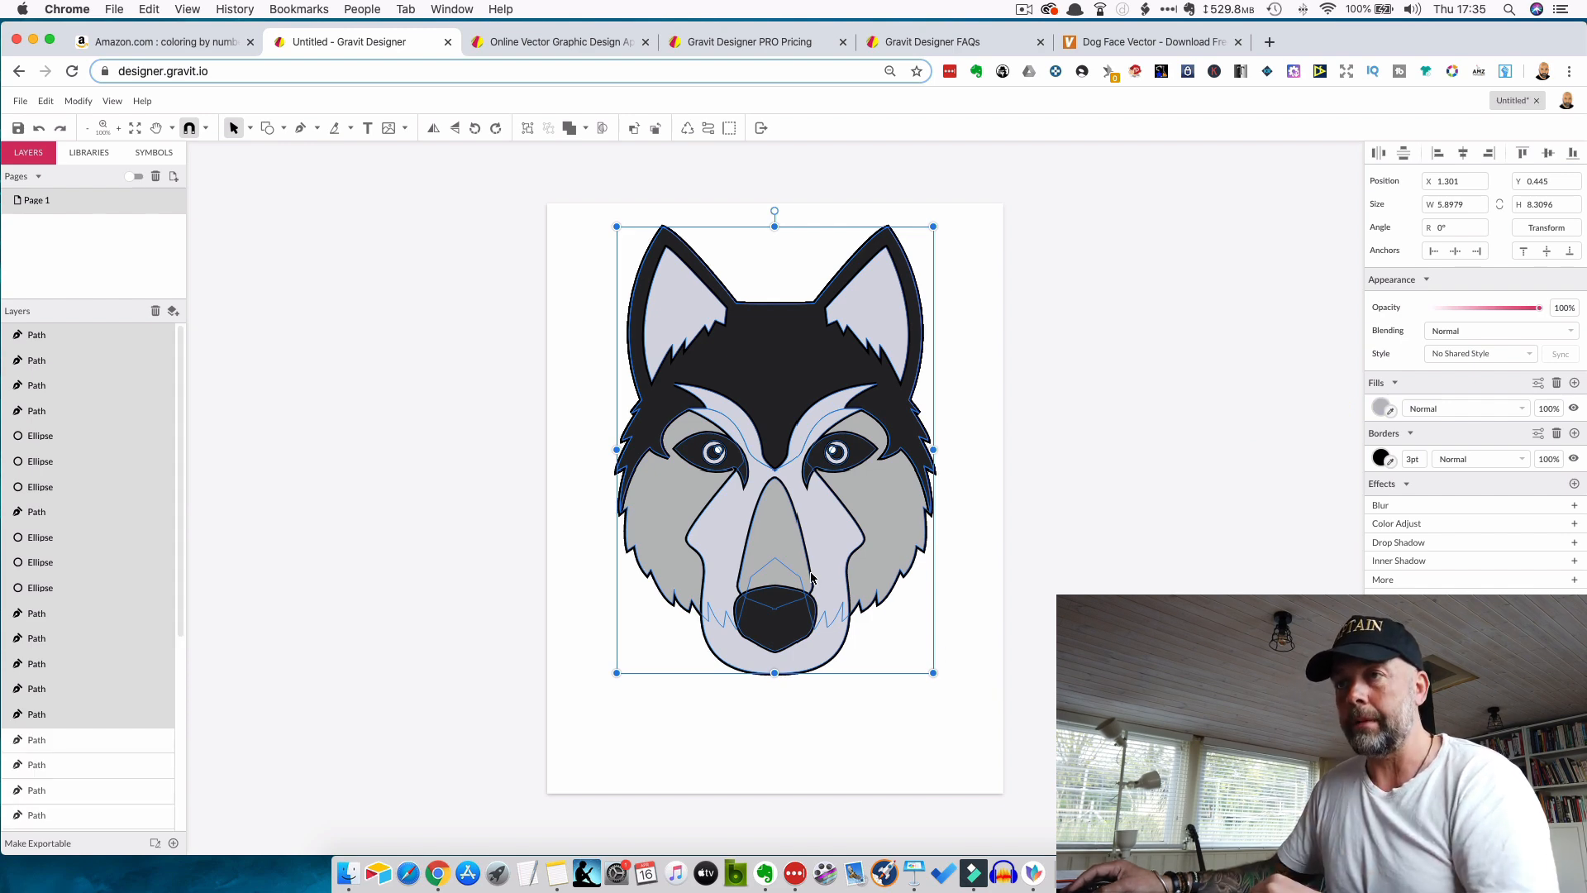
left_click_drag(812, 579, 902, 618)
left_click_drag(1004, 675, 1004, 675)
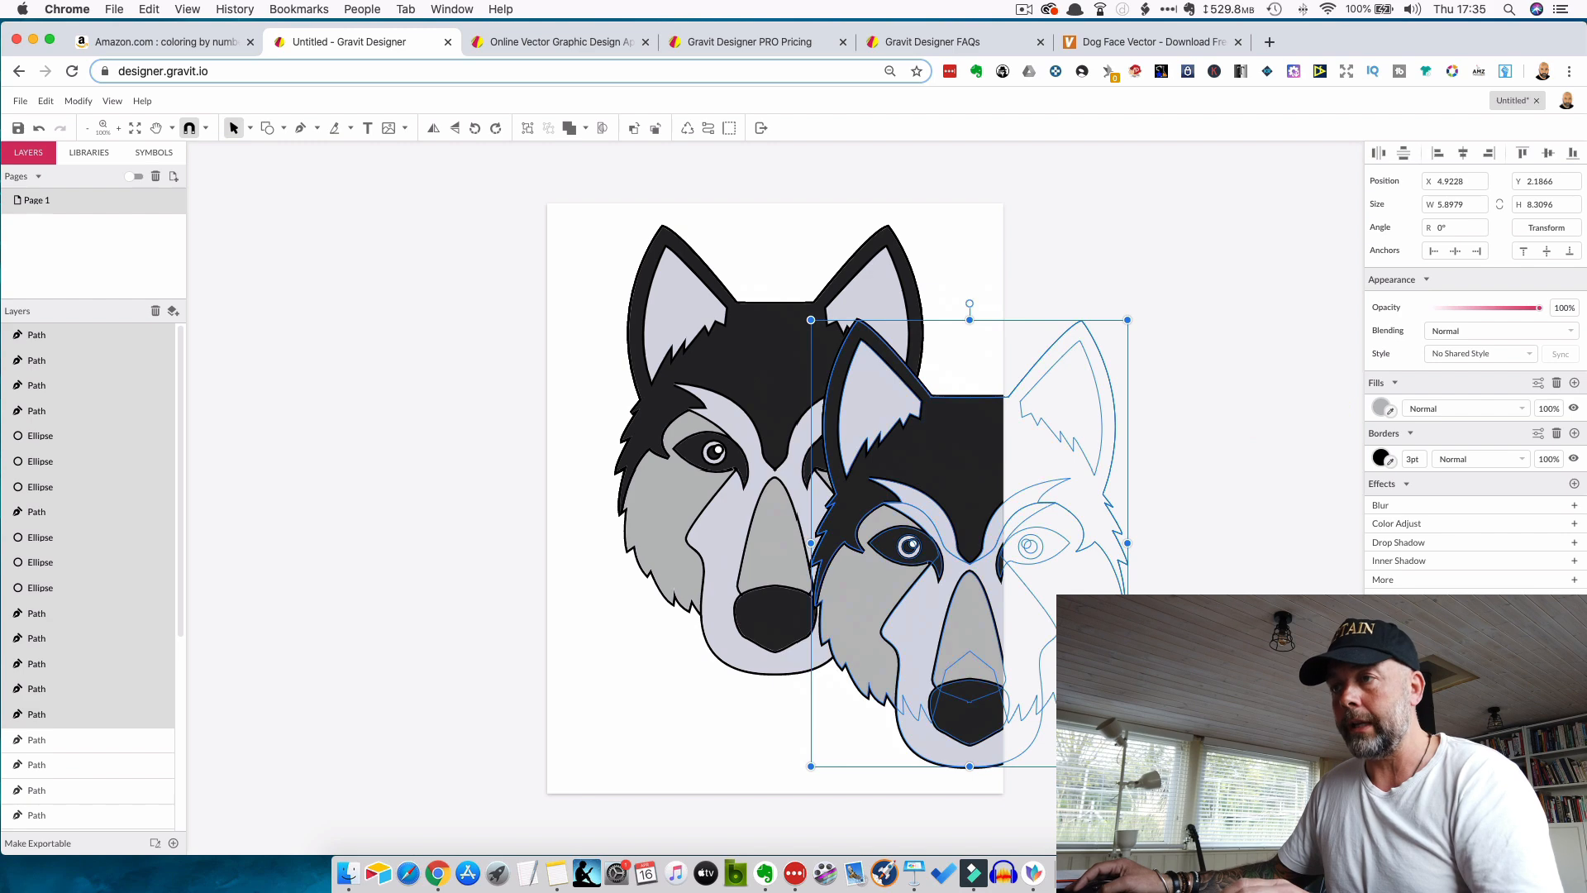
left_click_drag(1128, 767, 982, 795)
left_click(1100, 731)
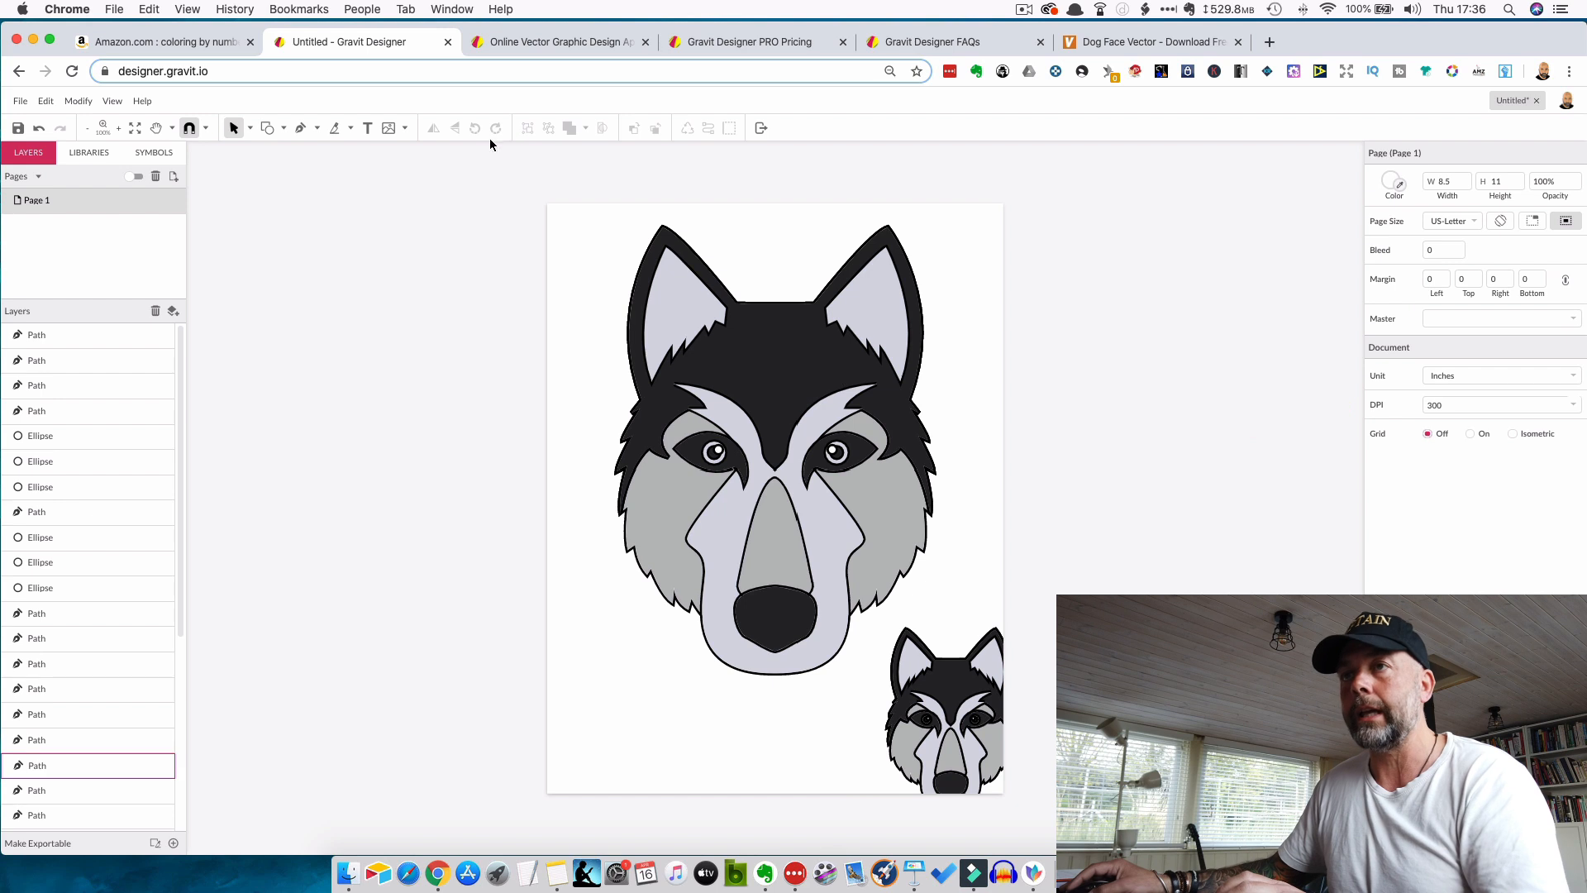
- Fill all shapes of the large husky face with white (#FFFFFF), leaving the small copy coloured
left_click_drag(601, 230, 893, 646)
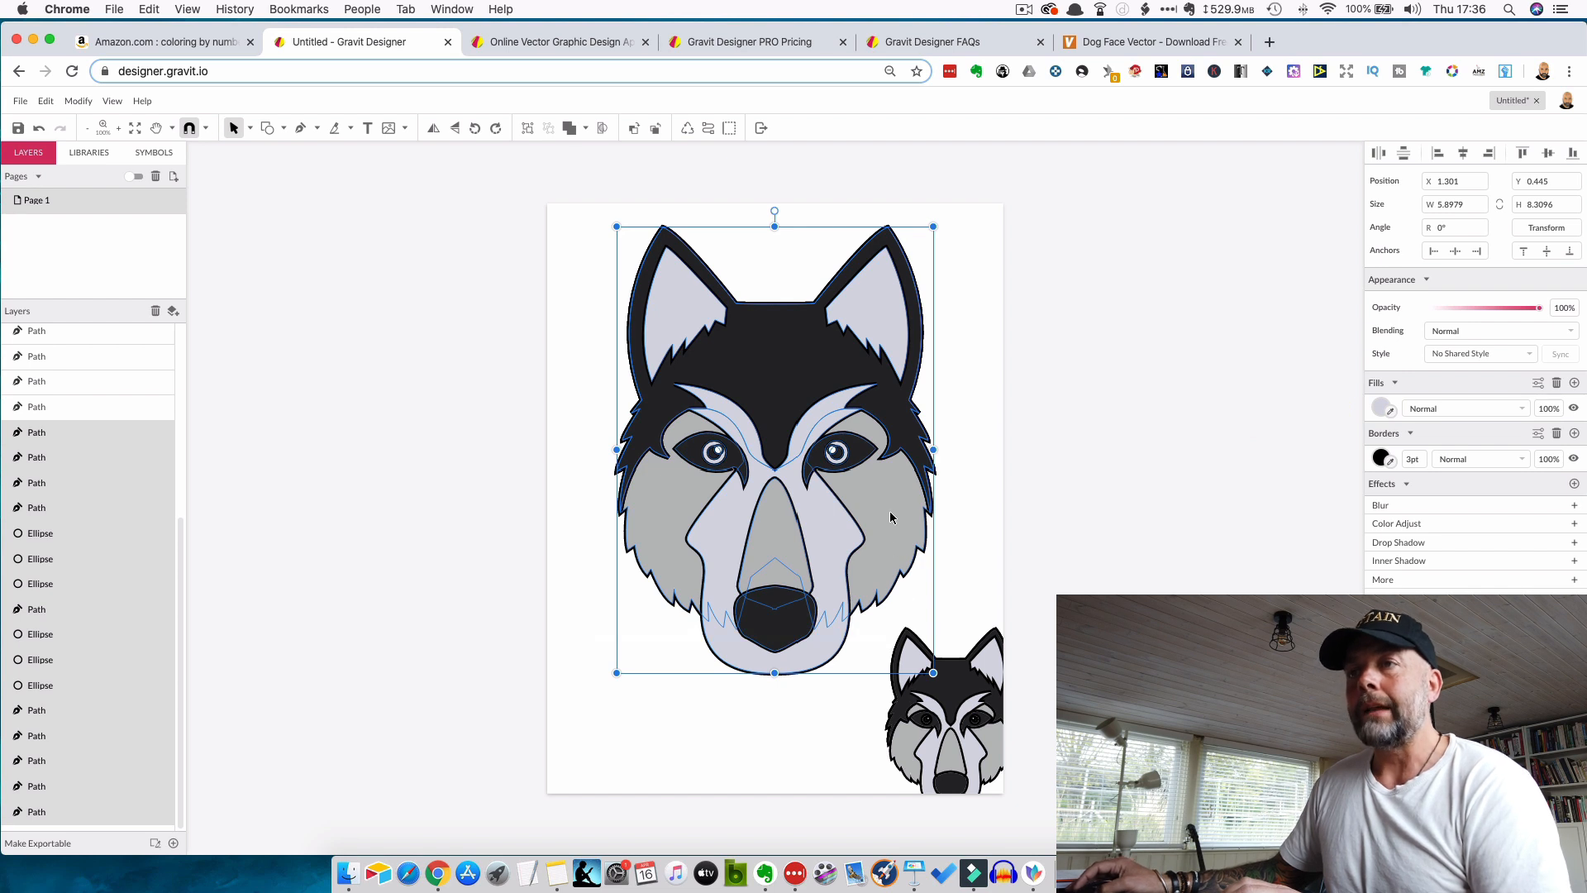
left_click(1381, 409)
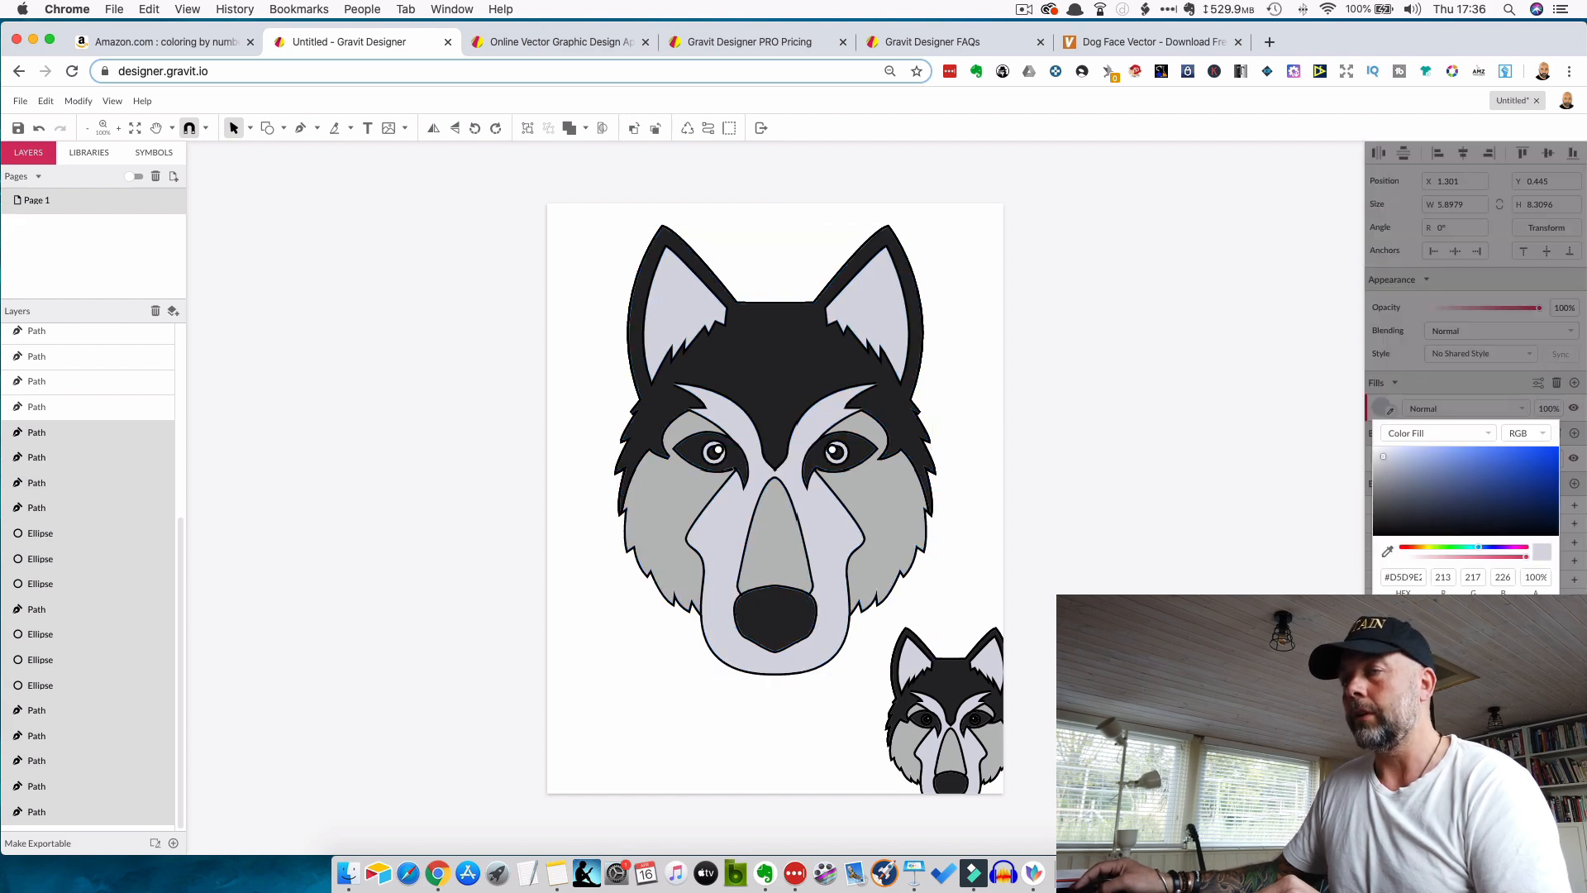
left_click(1389, 626)
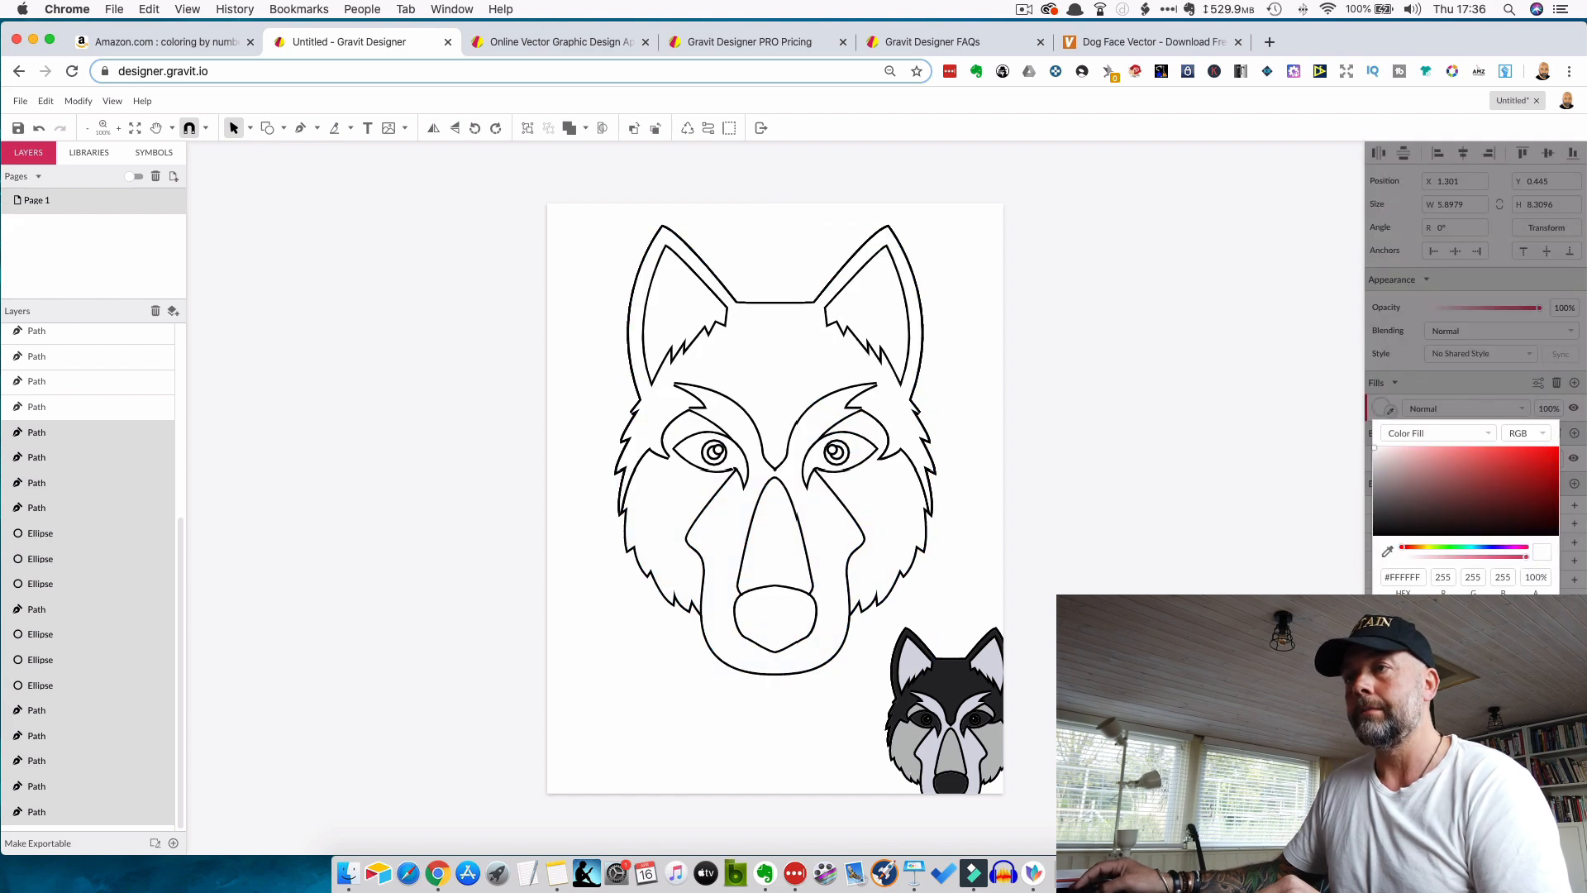
left_click(1184, 593)
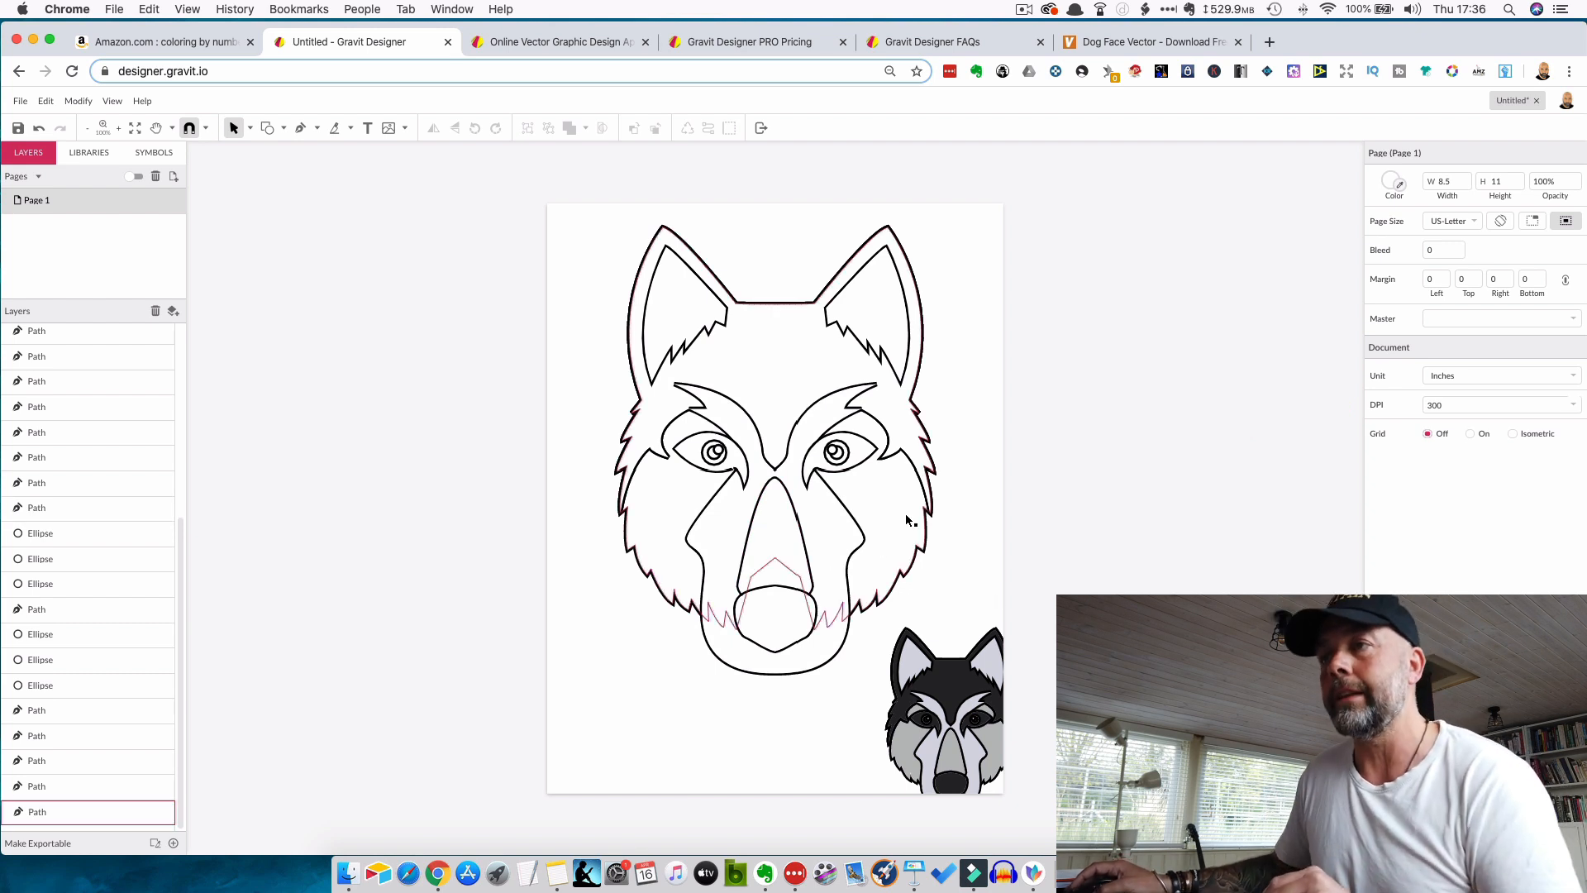
- Add the number 1 as text on the large husky's forehead and centre it horizontally on the face
key("t")
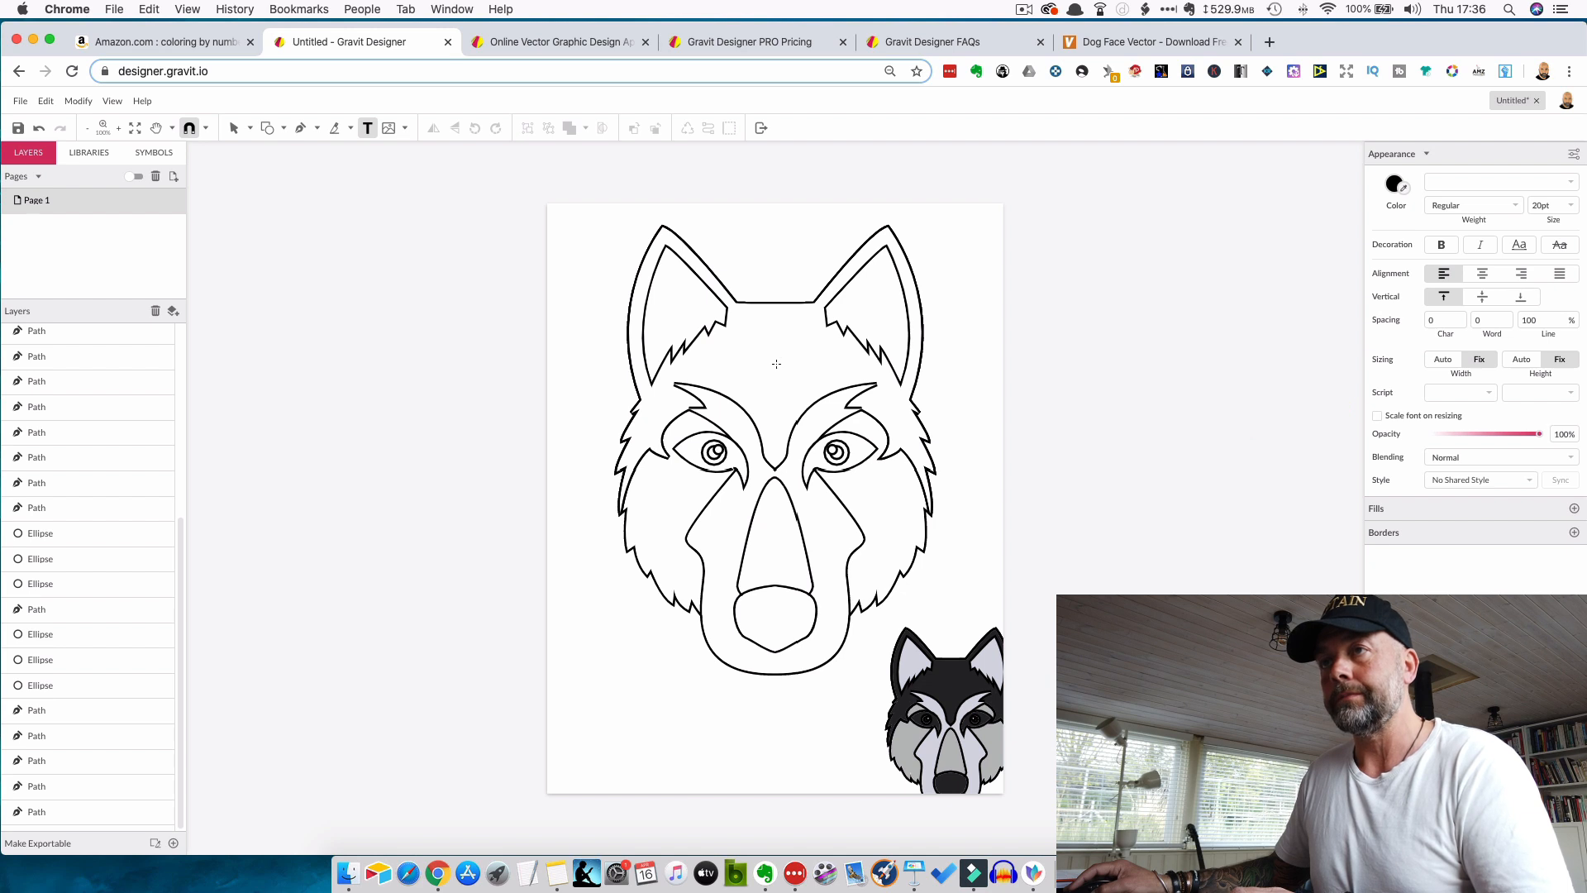
left_click(776, 364)
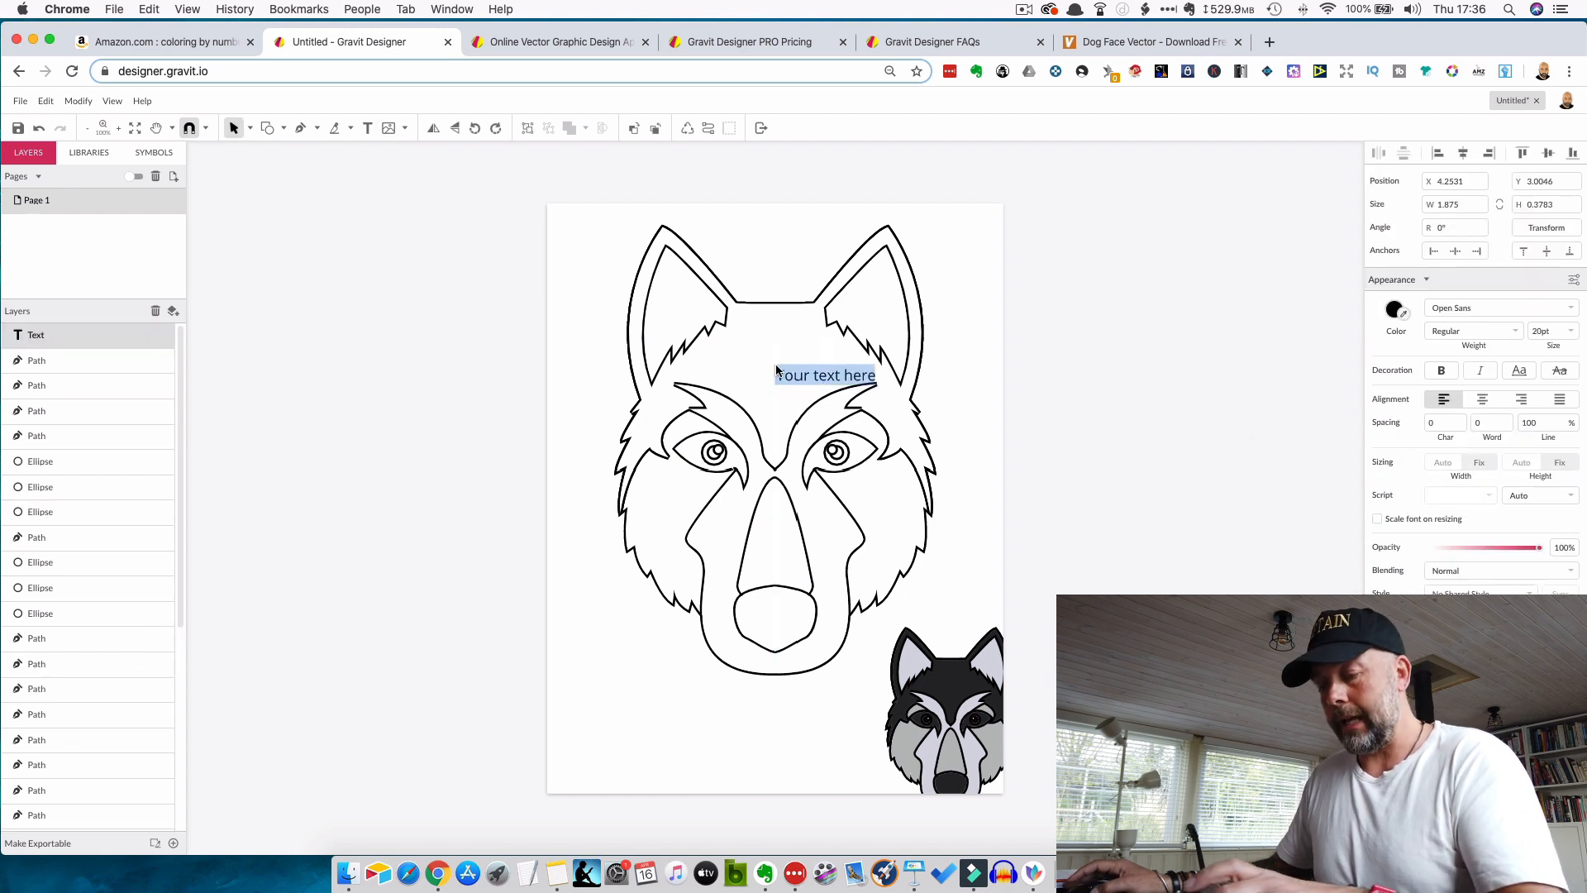
key("BackSpace")
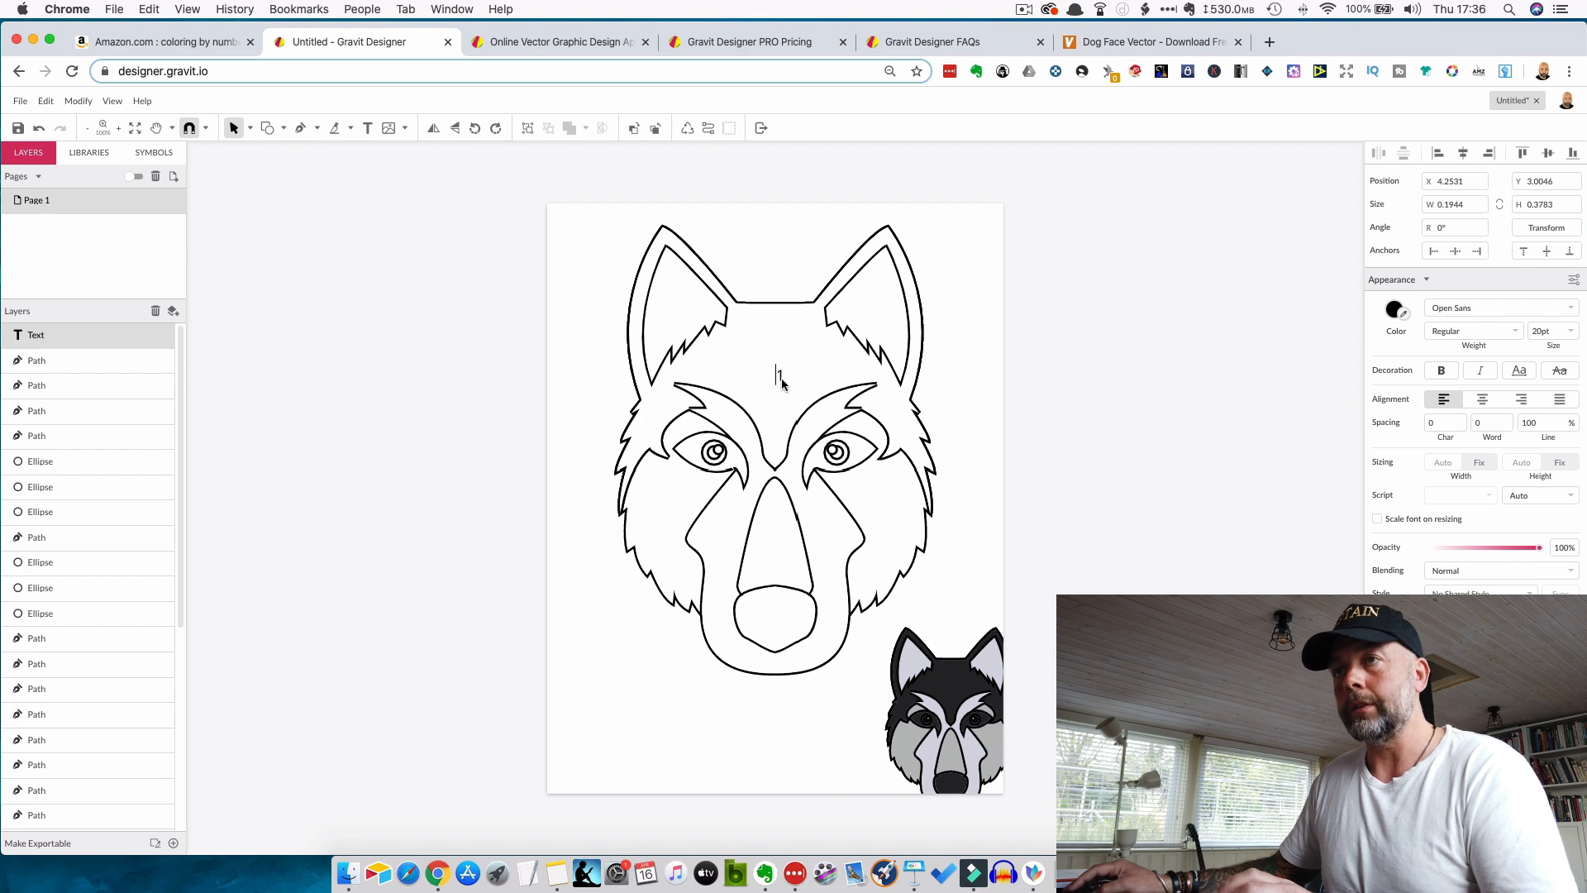
key("Escape")
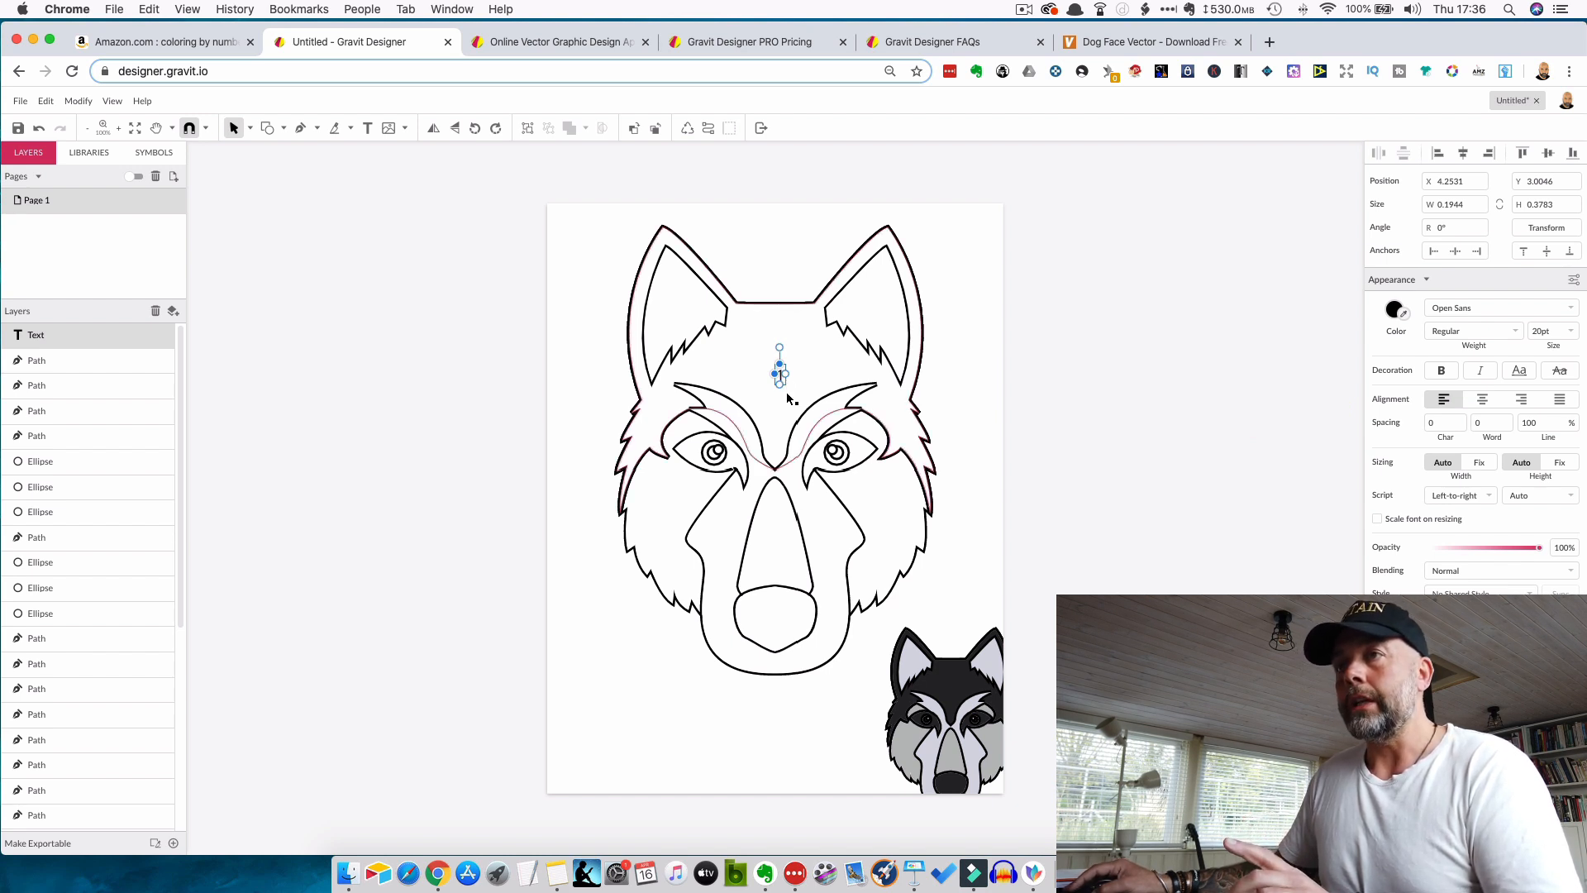
left_click_drag(781, 373, 777, 365)
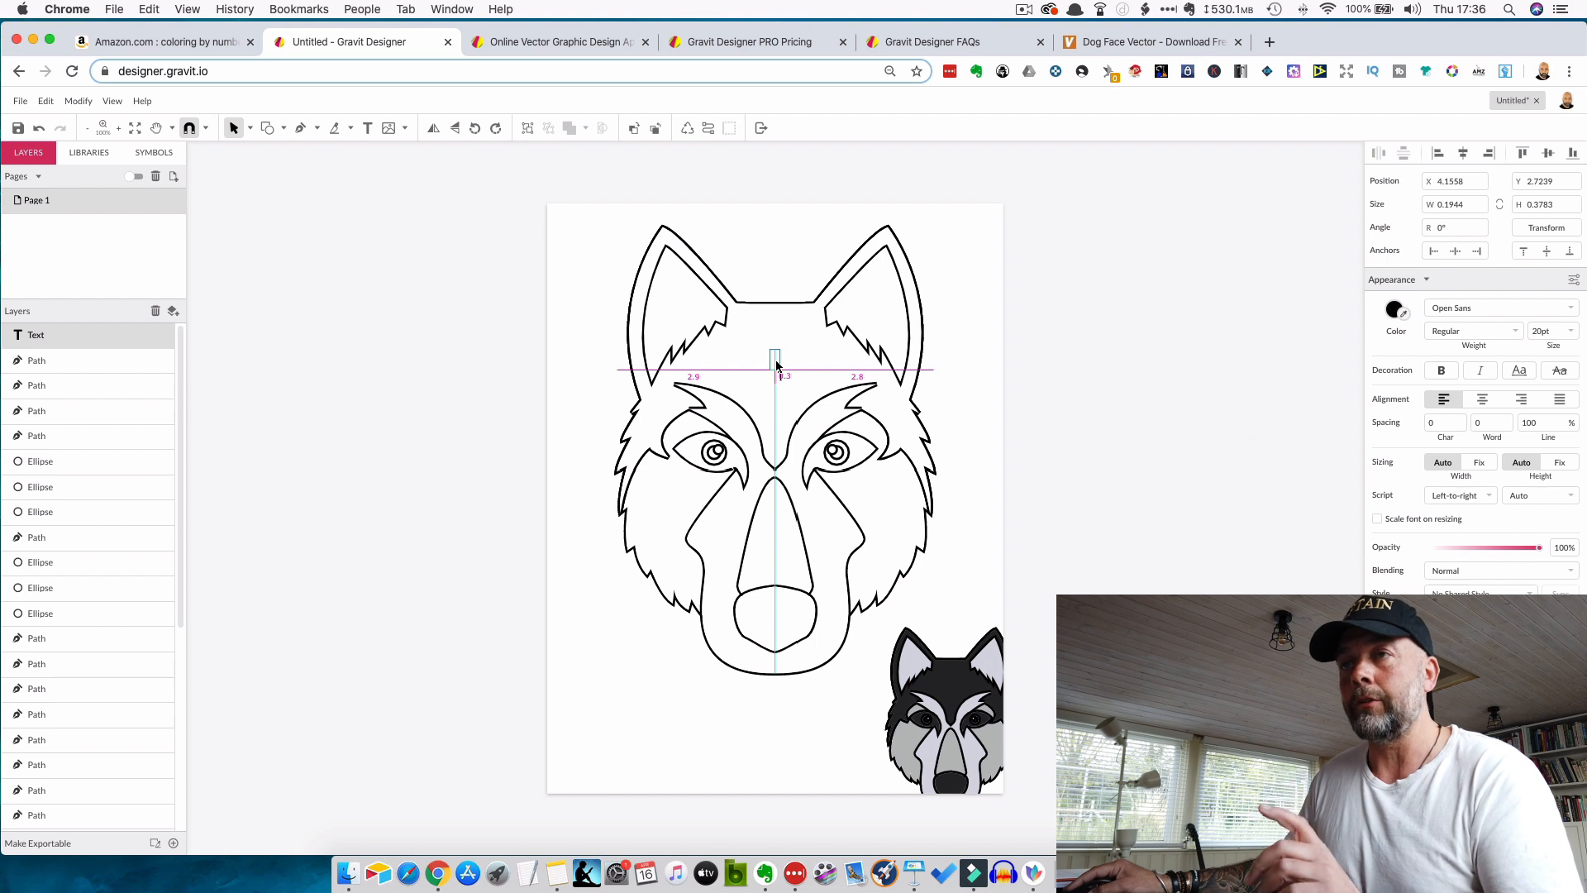
- Change the text colour of the number 1 on the husky's forehead to grey (#A2A2A2)
left_click_drag(777, 364, 778, 364)
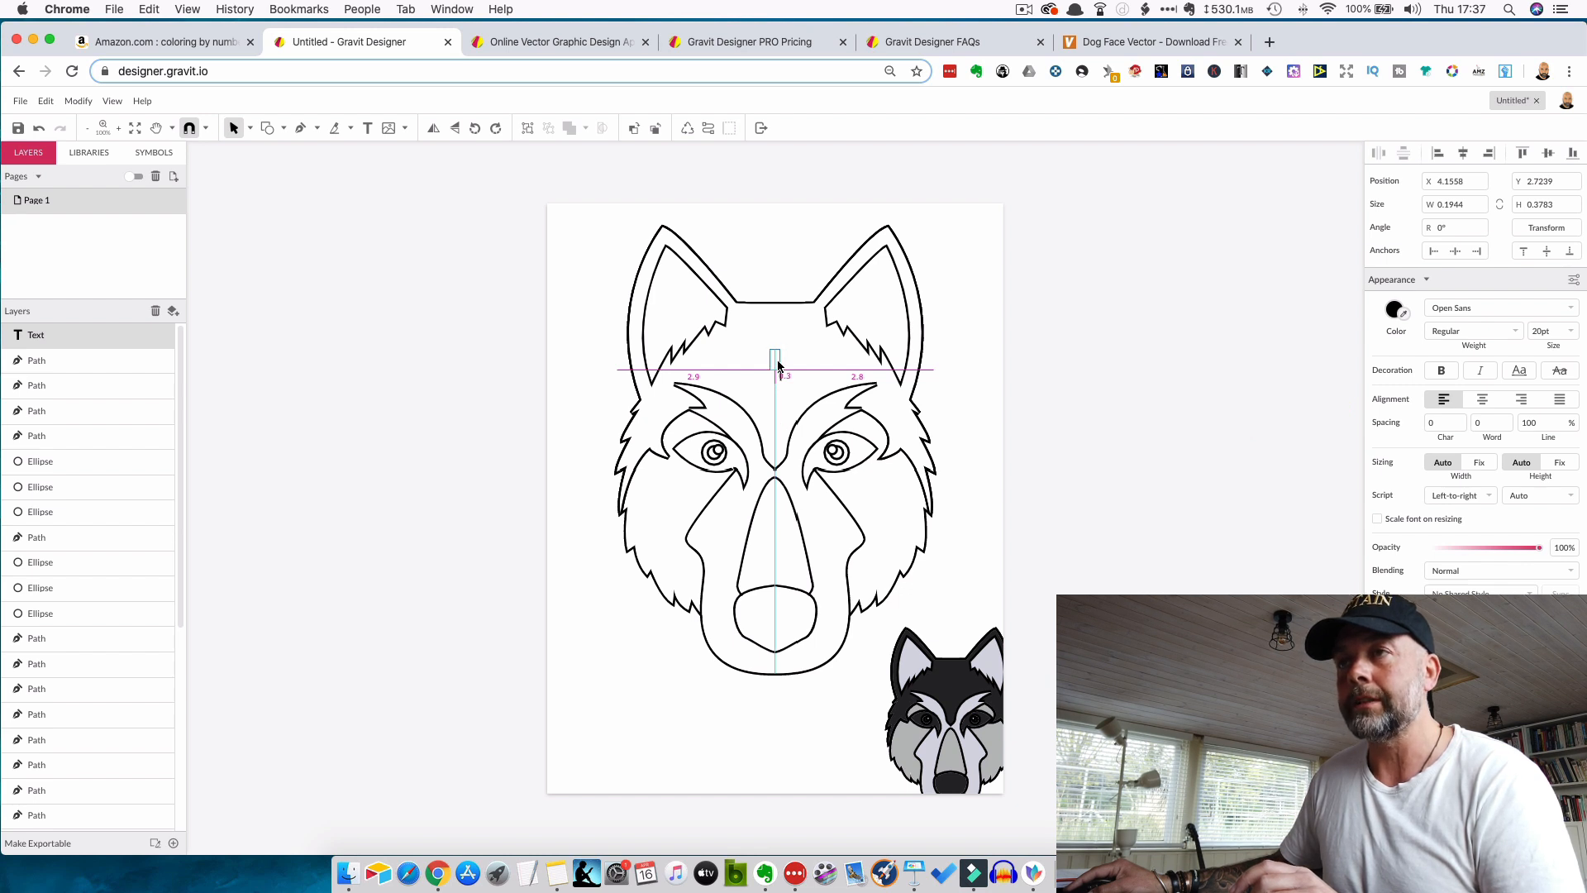
left_click_drag(778, 365, 778, 365)
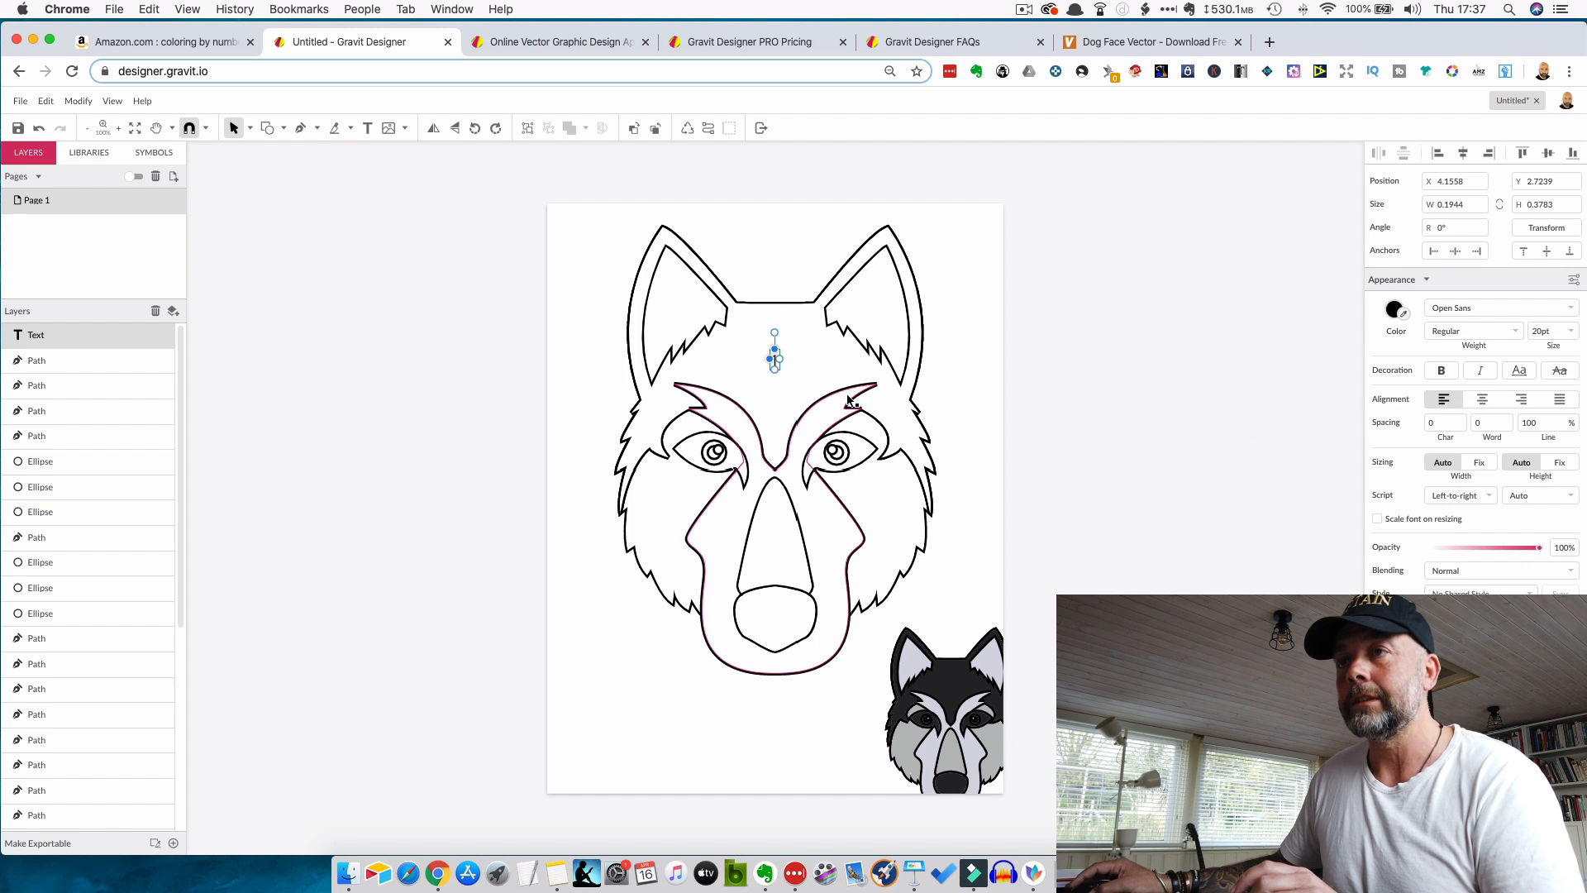
left_click(823, 378)
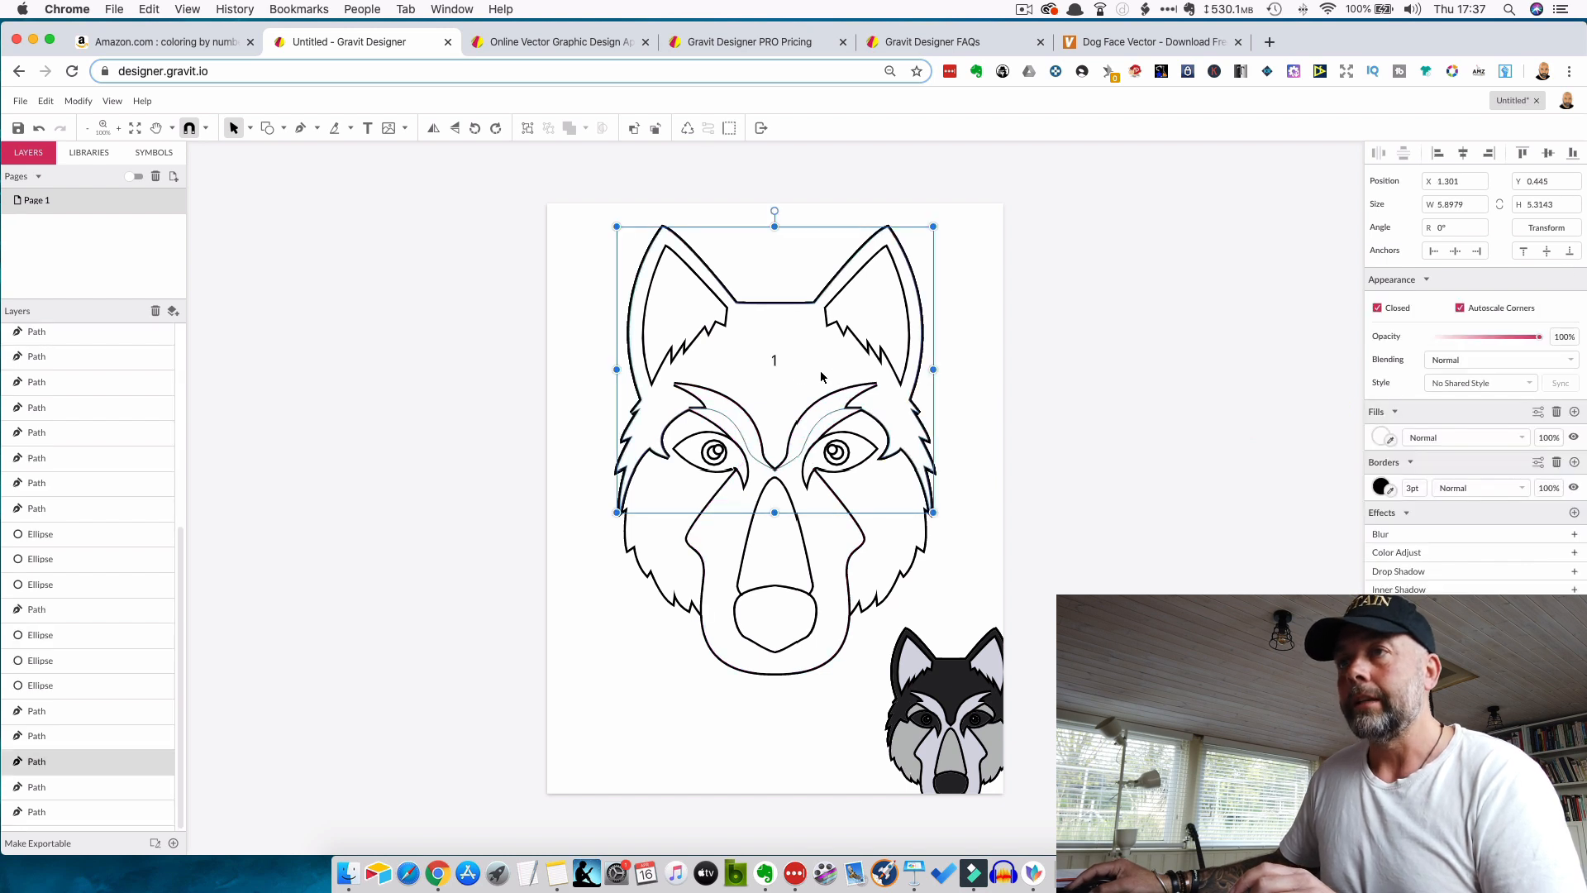
left_click(775, 360)
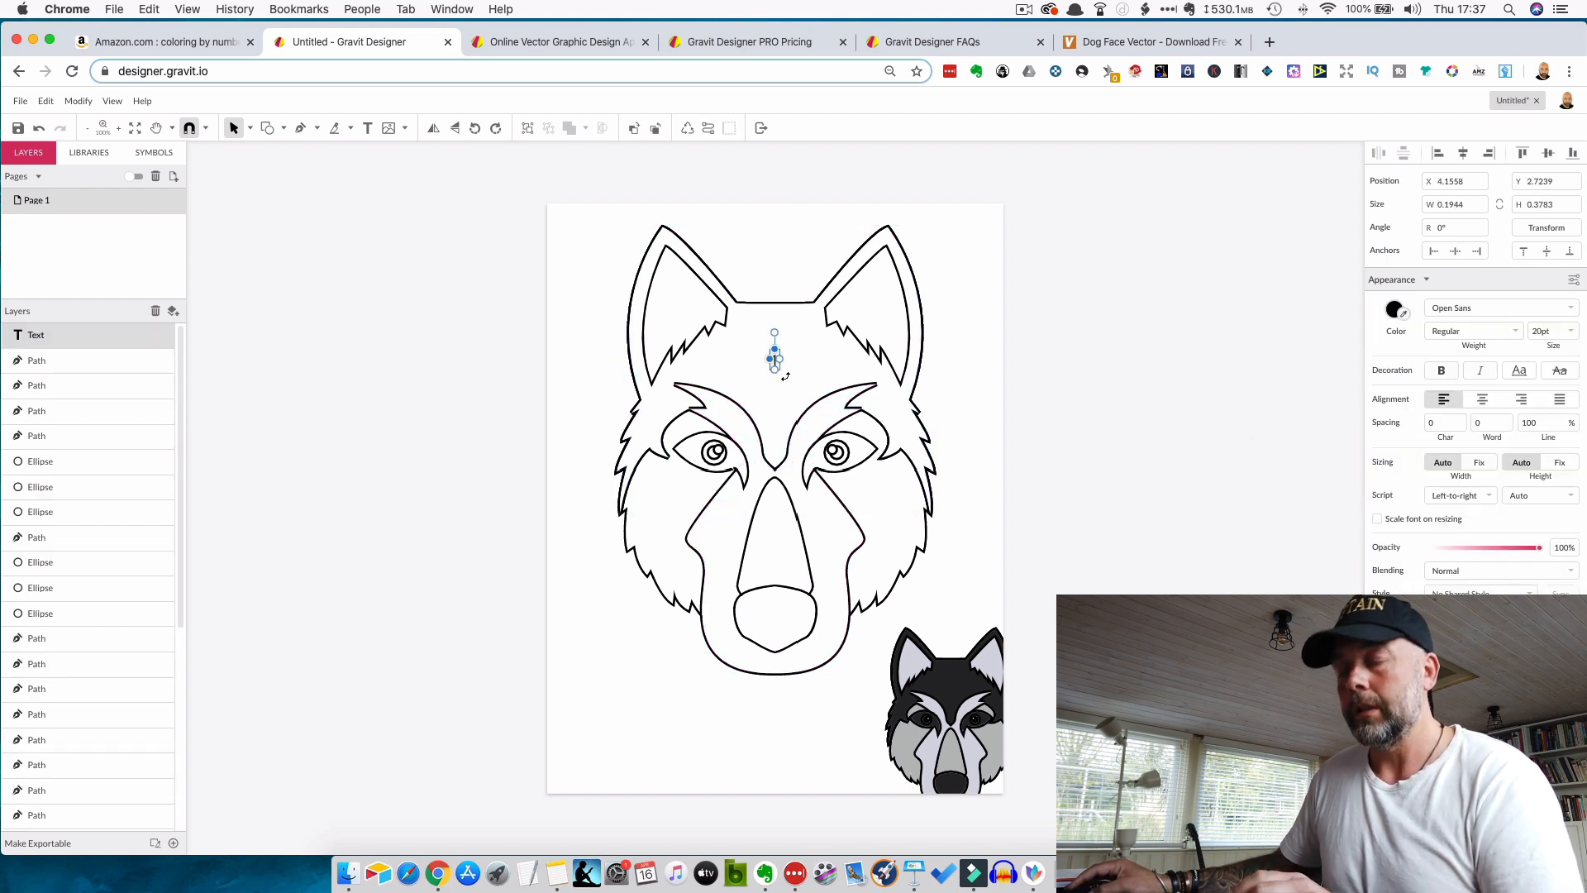
key("super+plus")
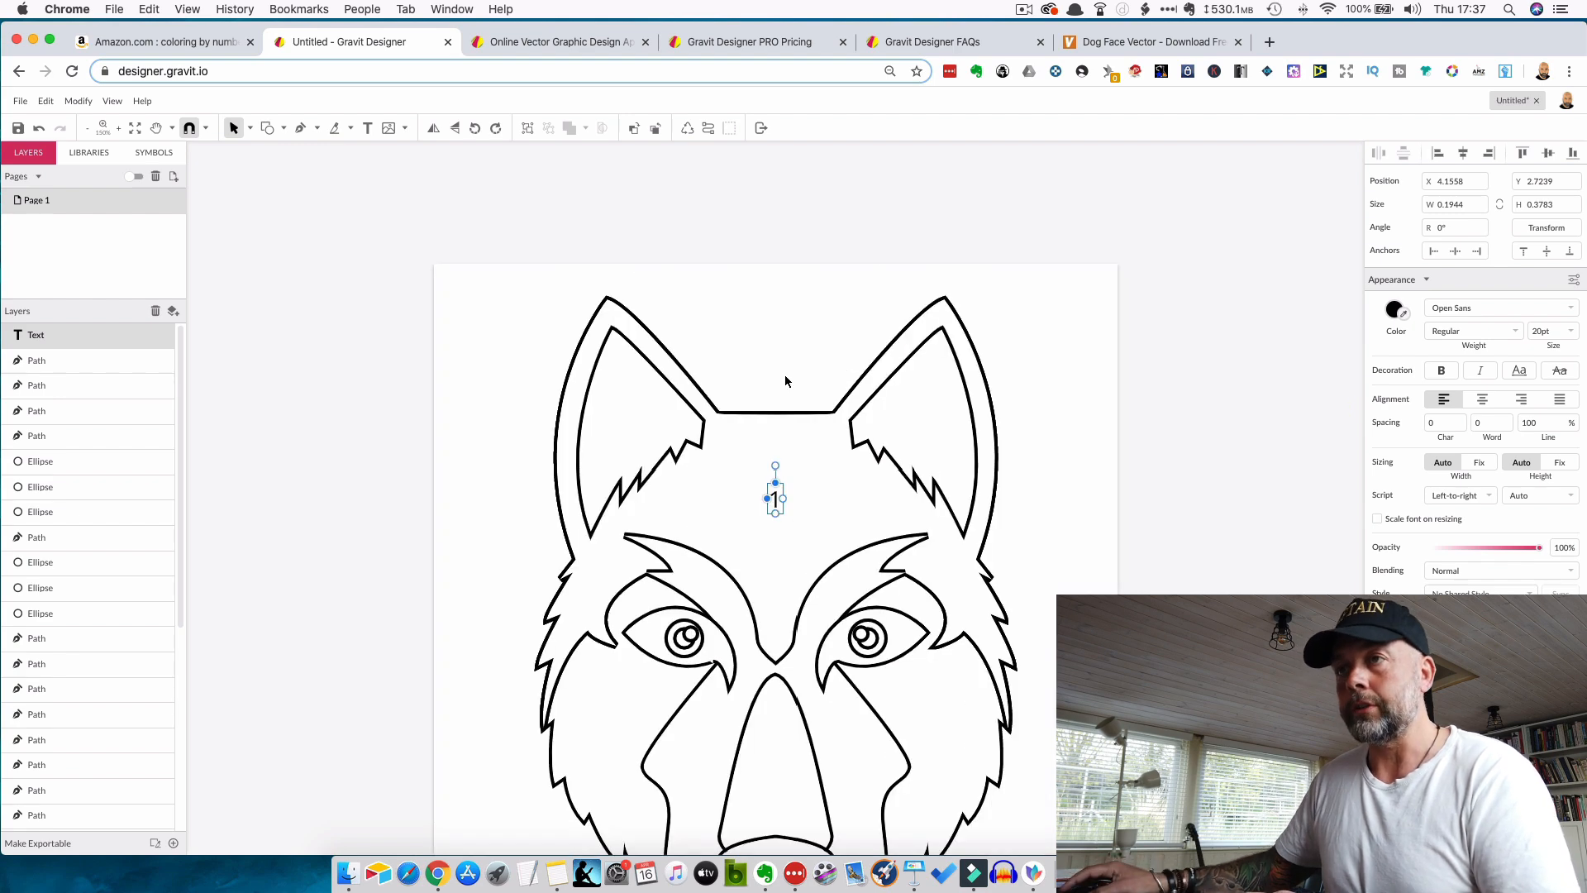
left_click(804, 535)
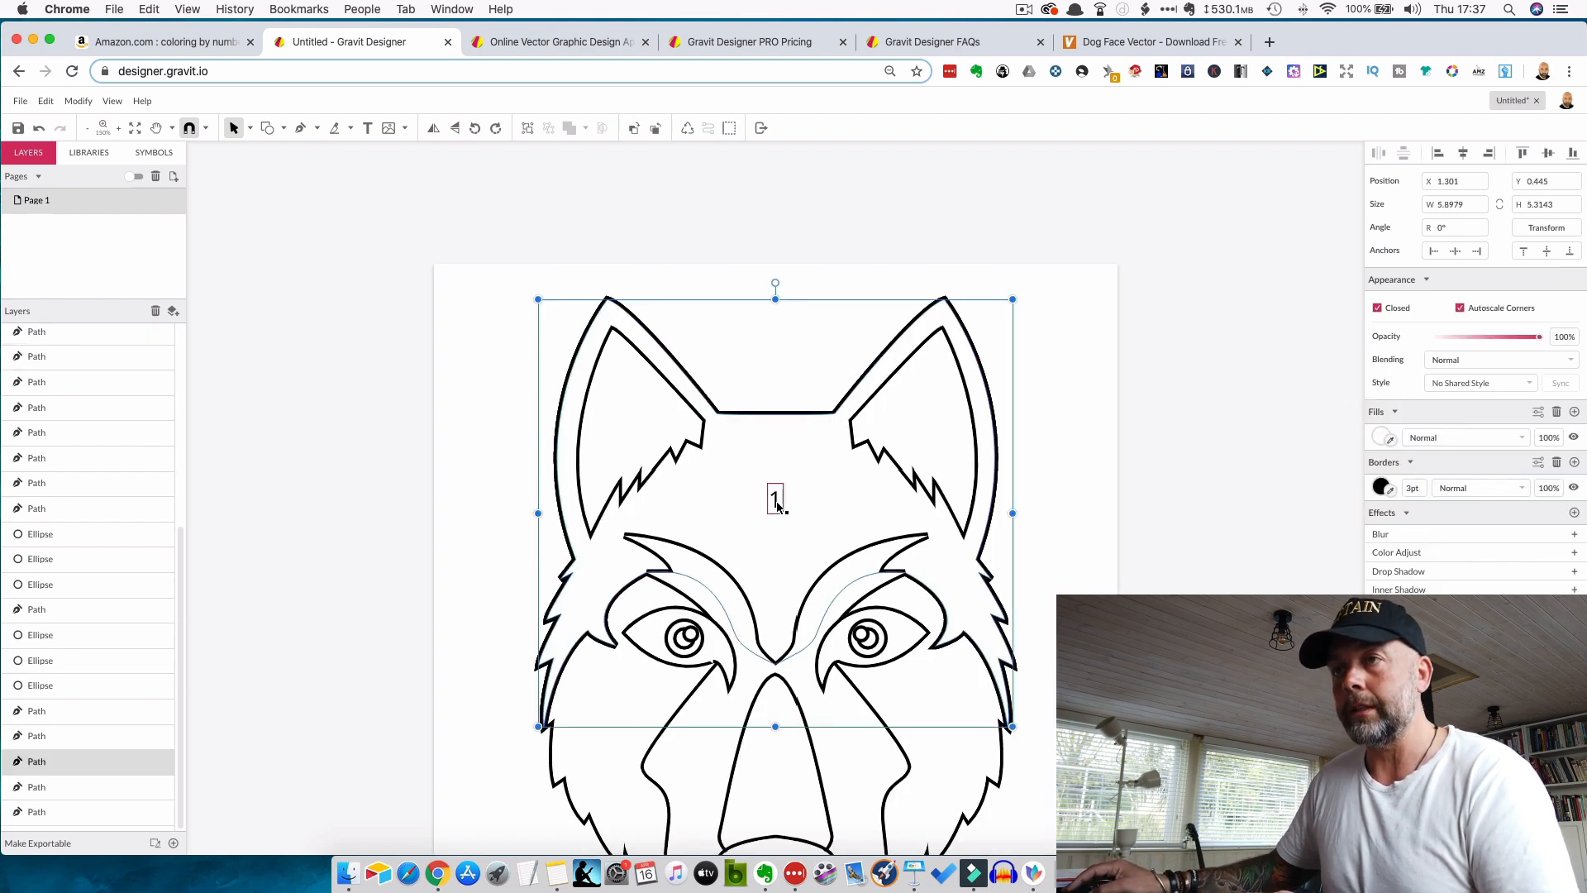
double_click(777, 506)
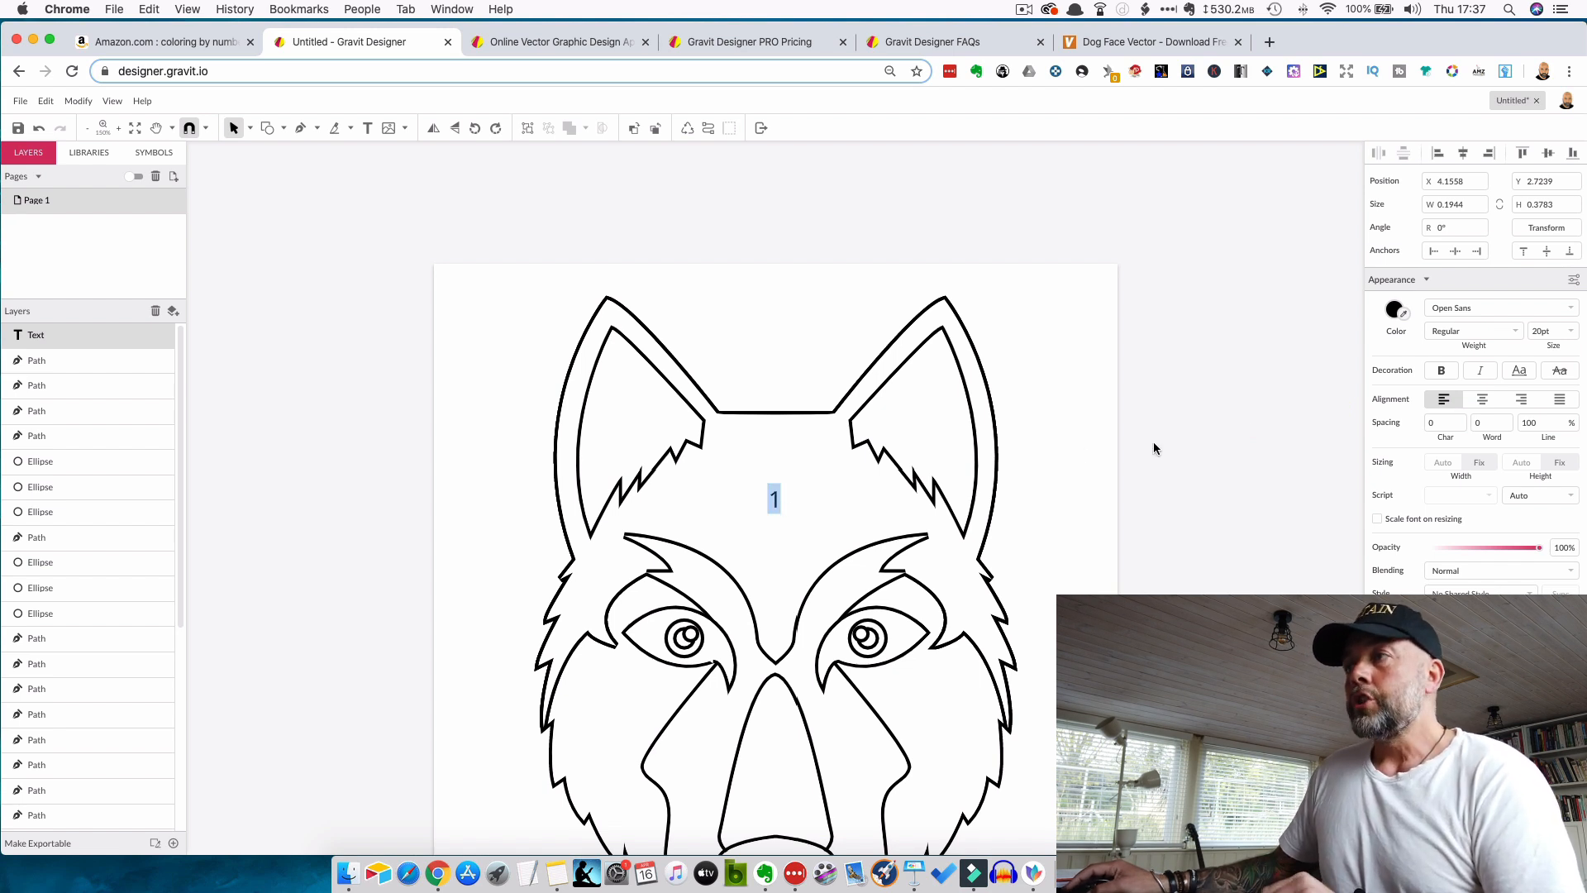
left_click(1396, 310)
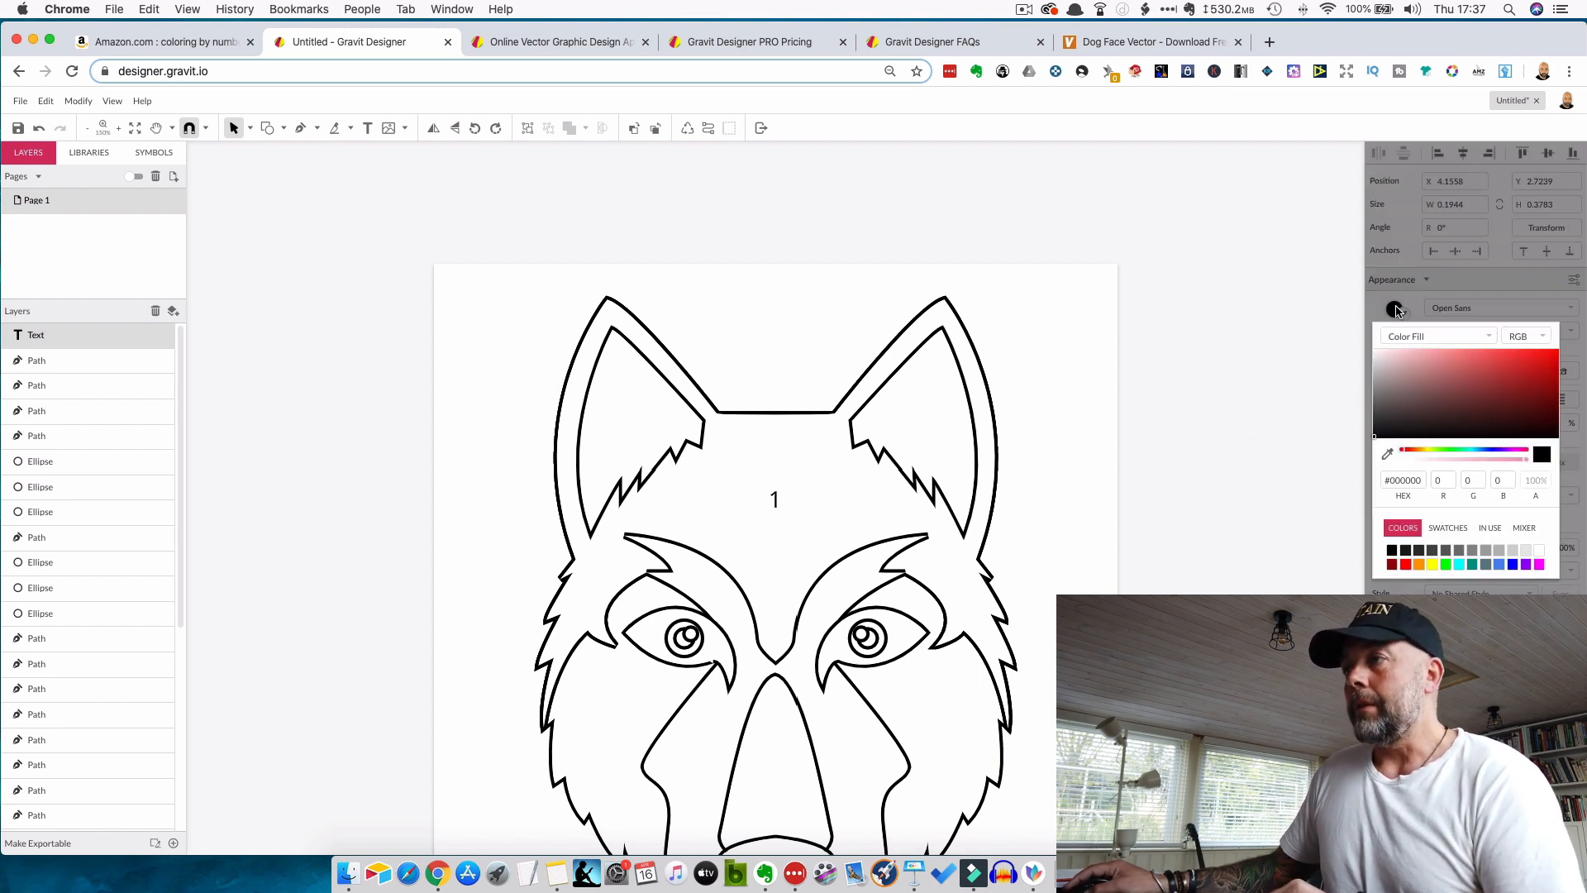
left_click(1498, 551)
left_click(1486, 552)
- Examine the grey number against the face's outlined areas and the small coloured reference husky, both close up and on the whole page
scroll(1287, 592, "down", 4)
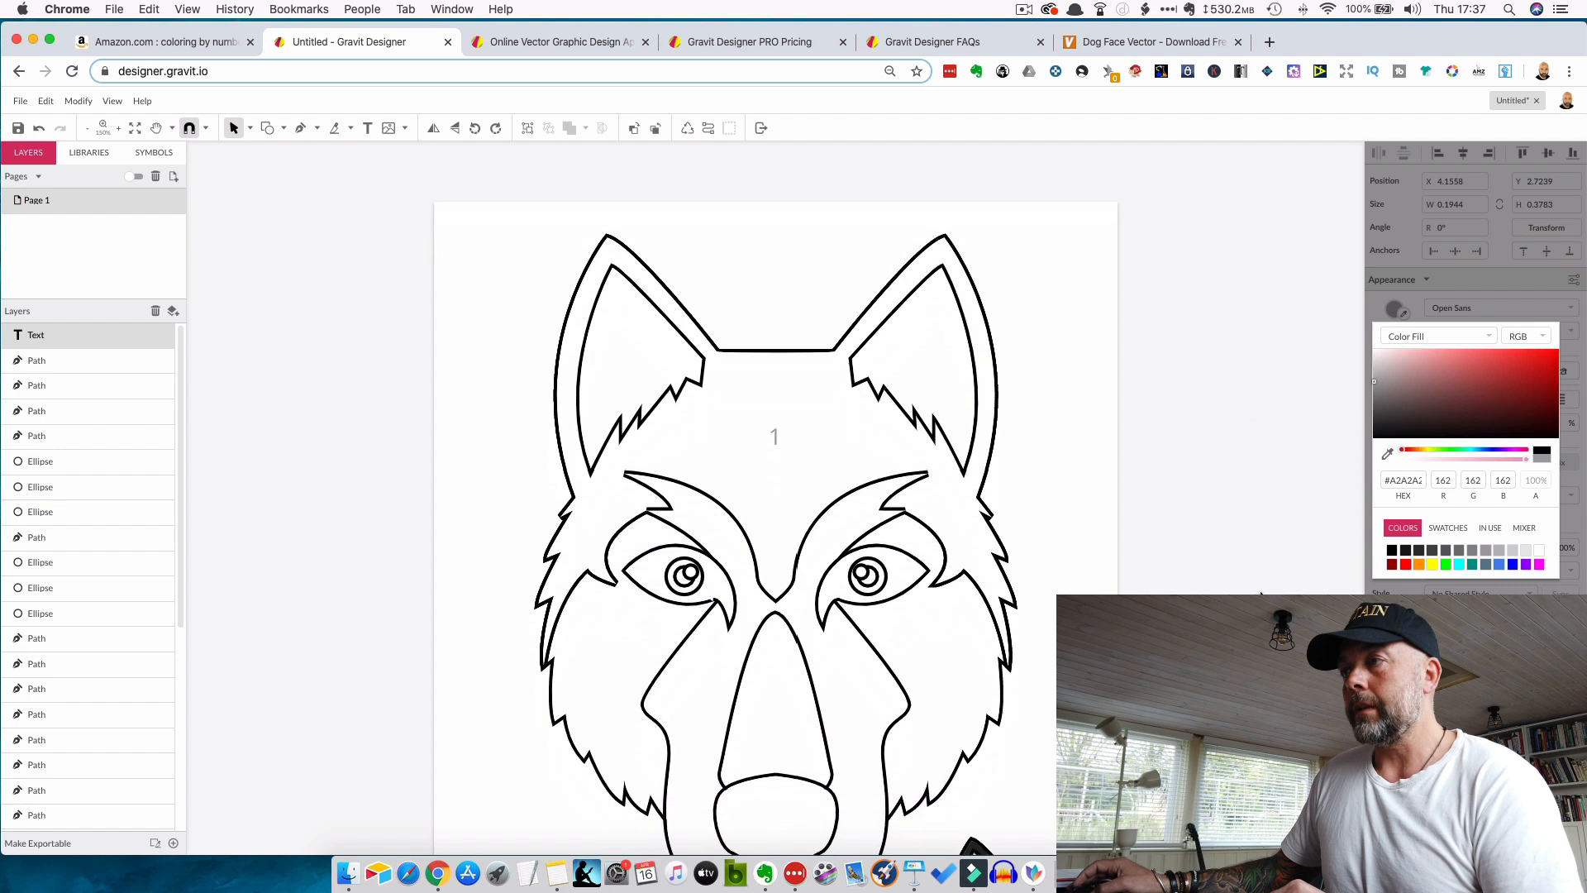
scroll(1205, 562, "down", 3)
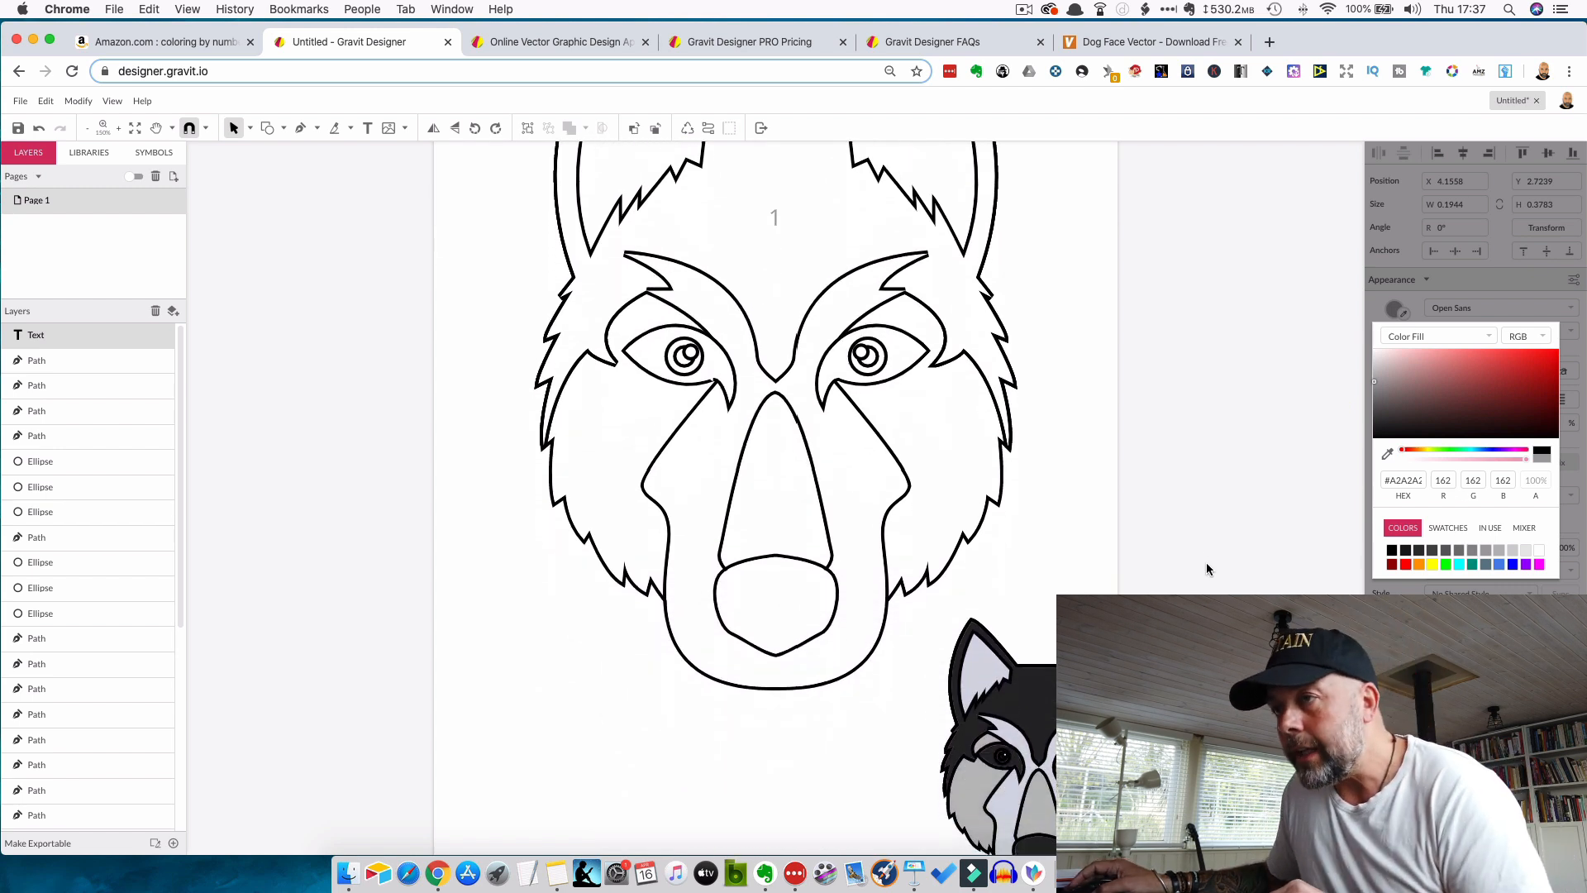
scroll(1206, 562, "up", 3)
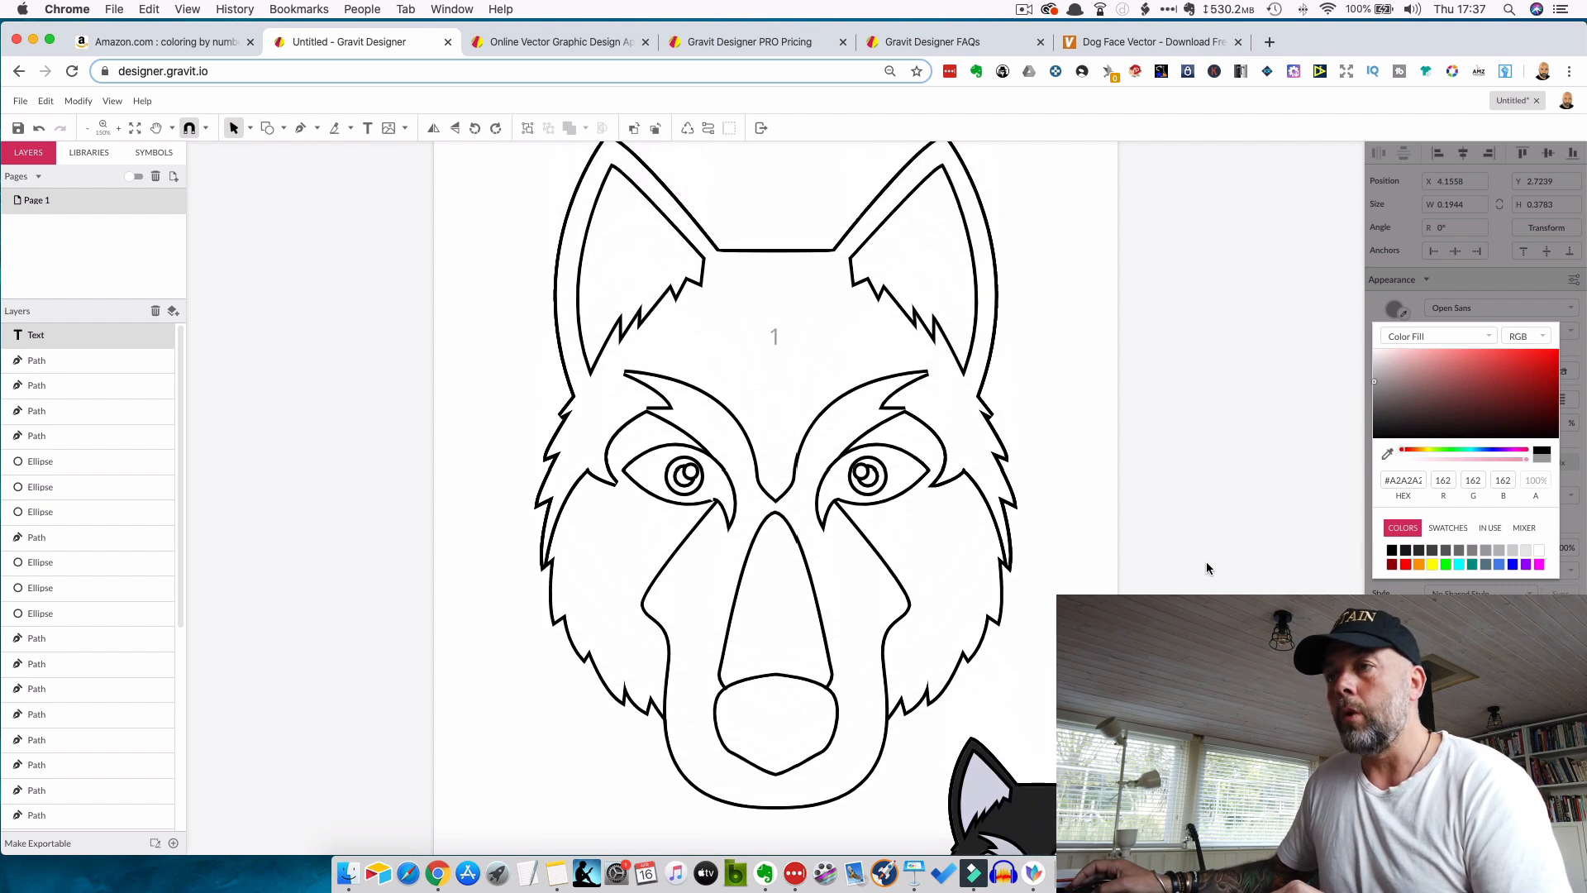
scroll(1207, 566, "down", 2)
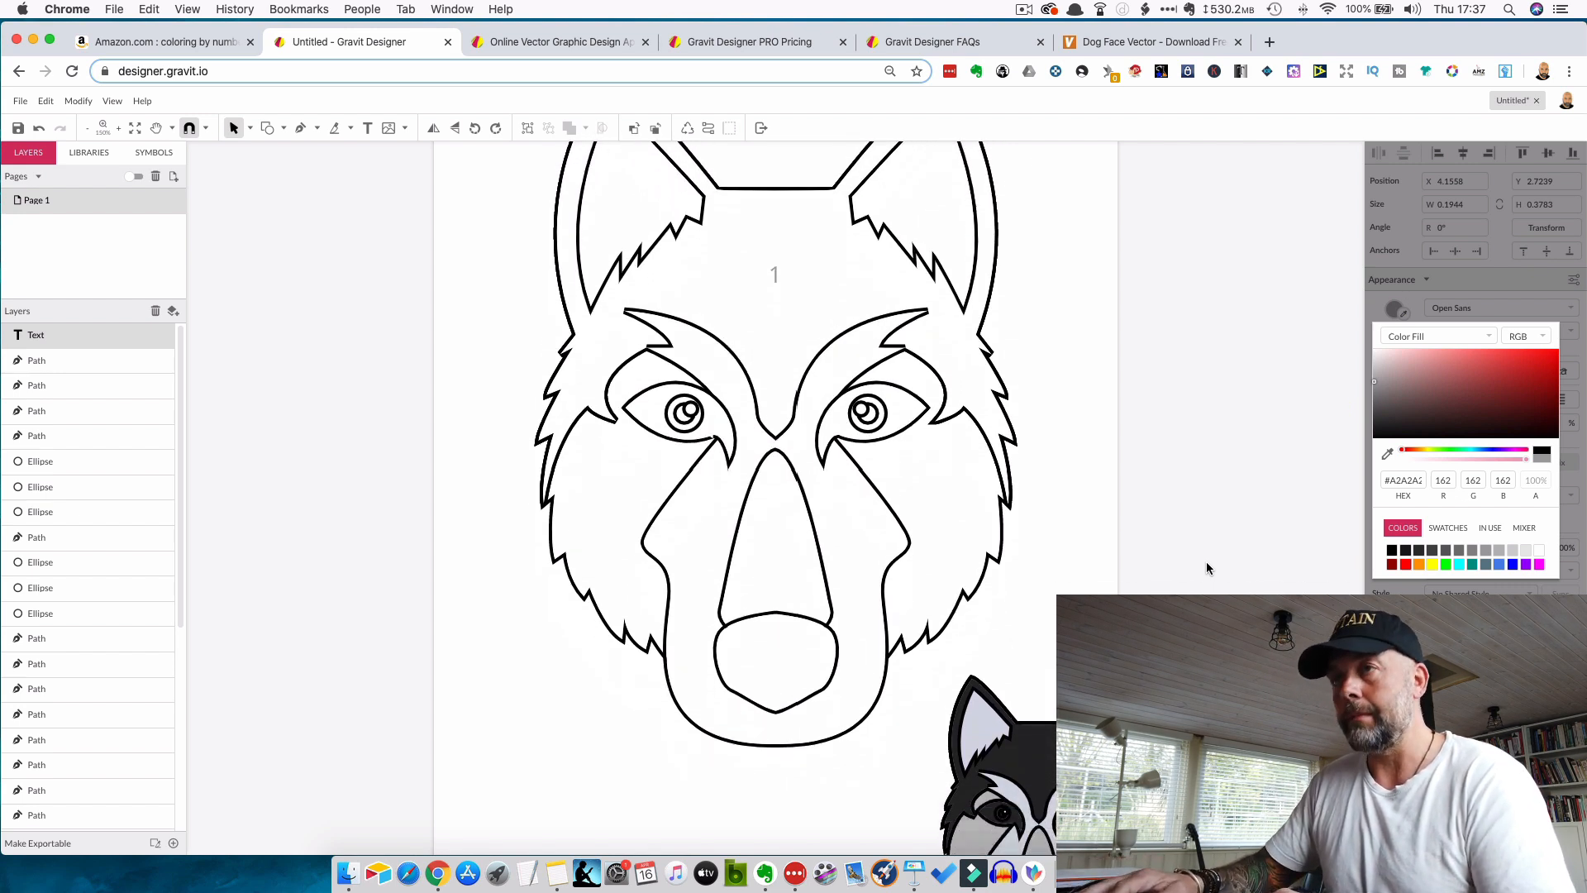
key("super+minus")
scroll(1205, 559, "down", 4)
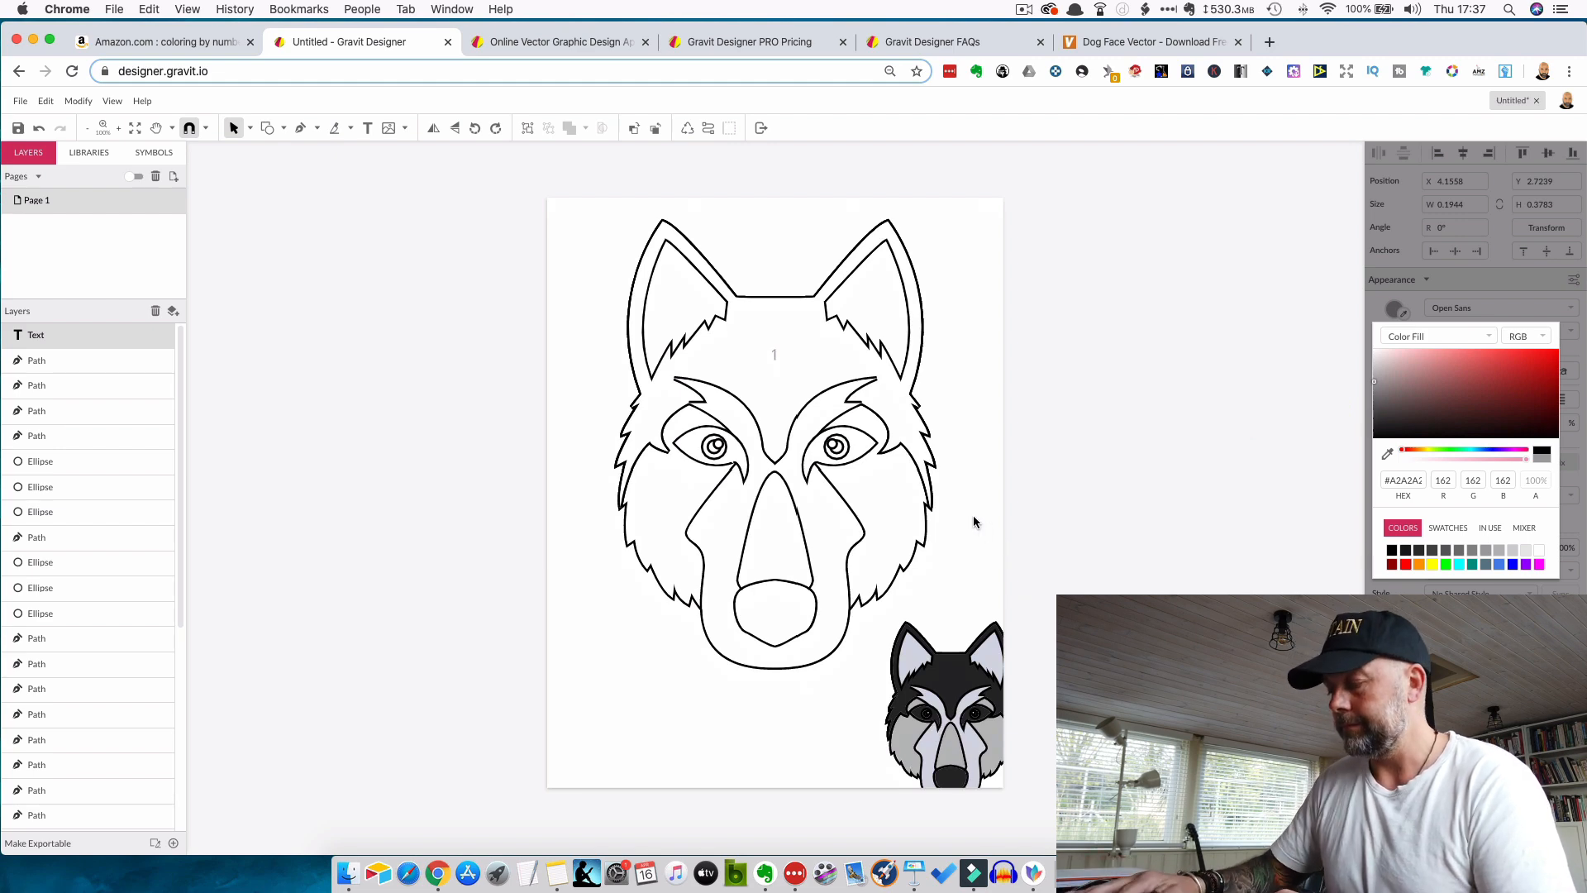
scroll(974, 521, "up", 3)
scroll(986, 510, "up", 3)
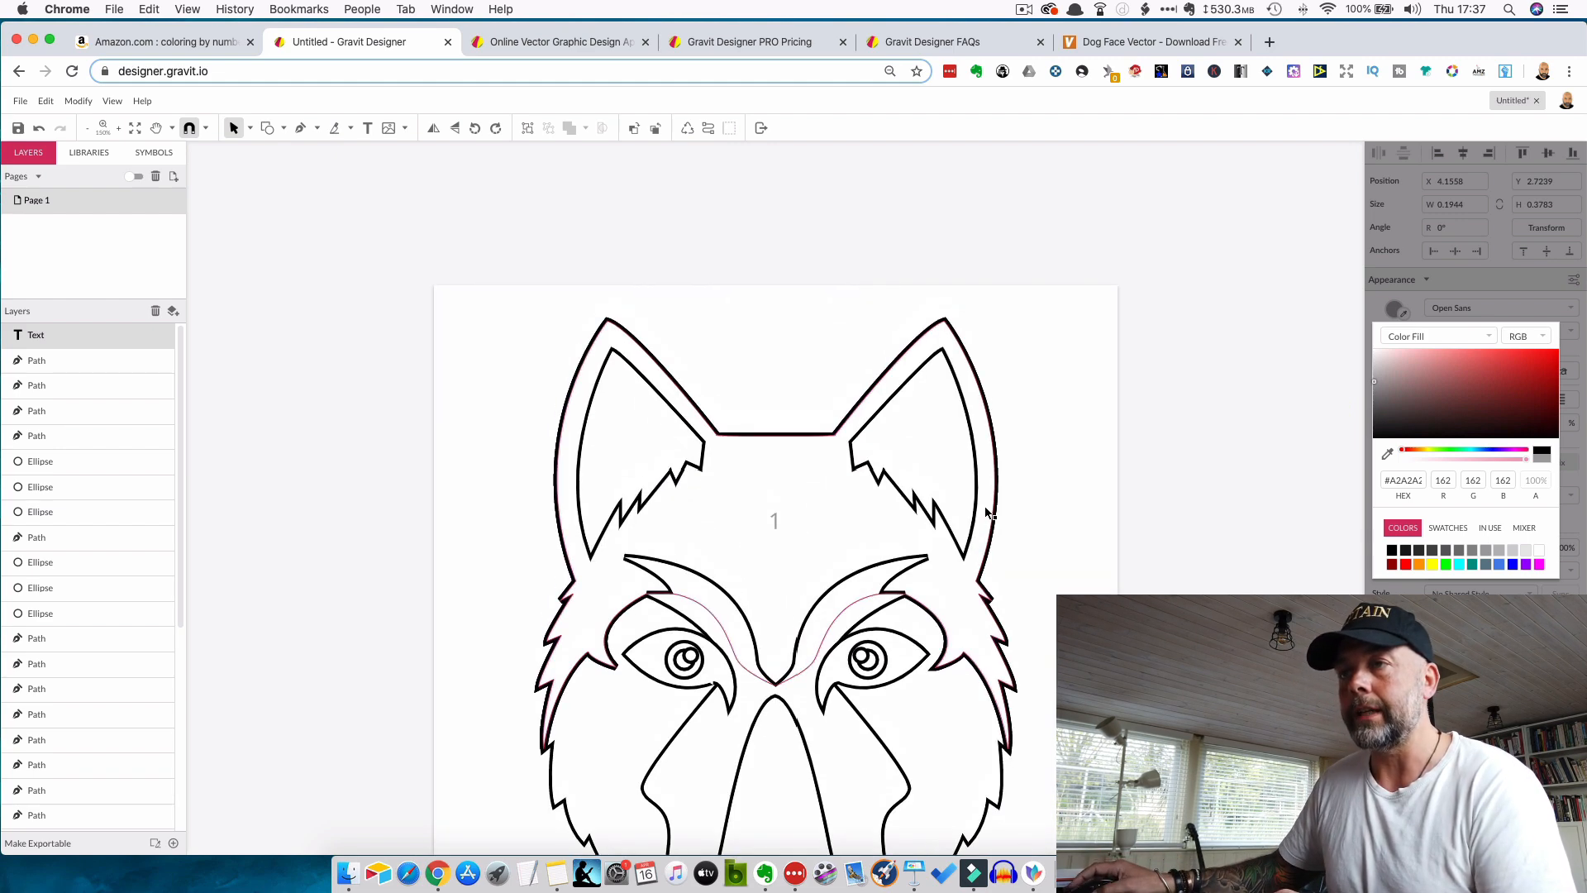
- Duplicate the grey forehead number 1 into the outer part of both eyes, keeping the two copies level with each other
left_click(827, 304)
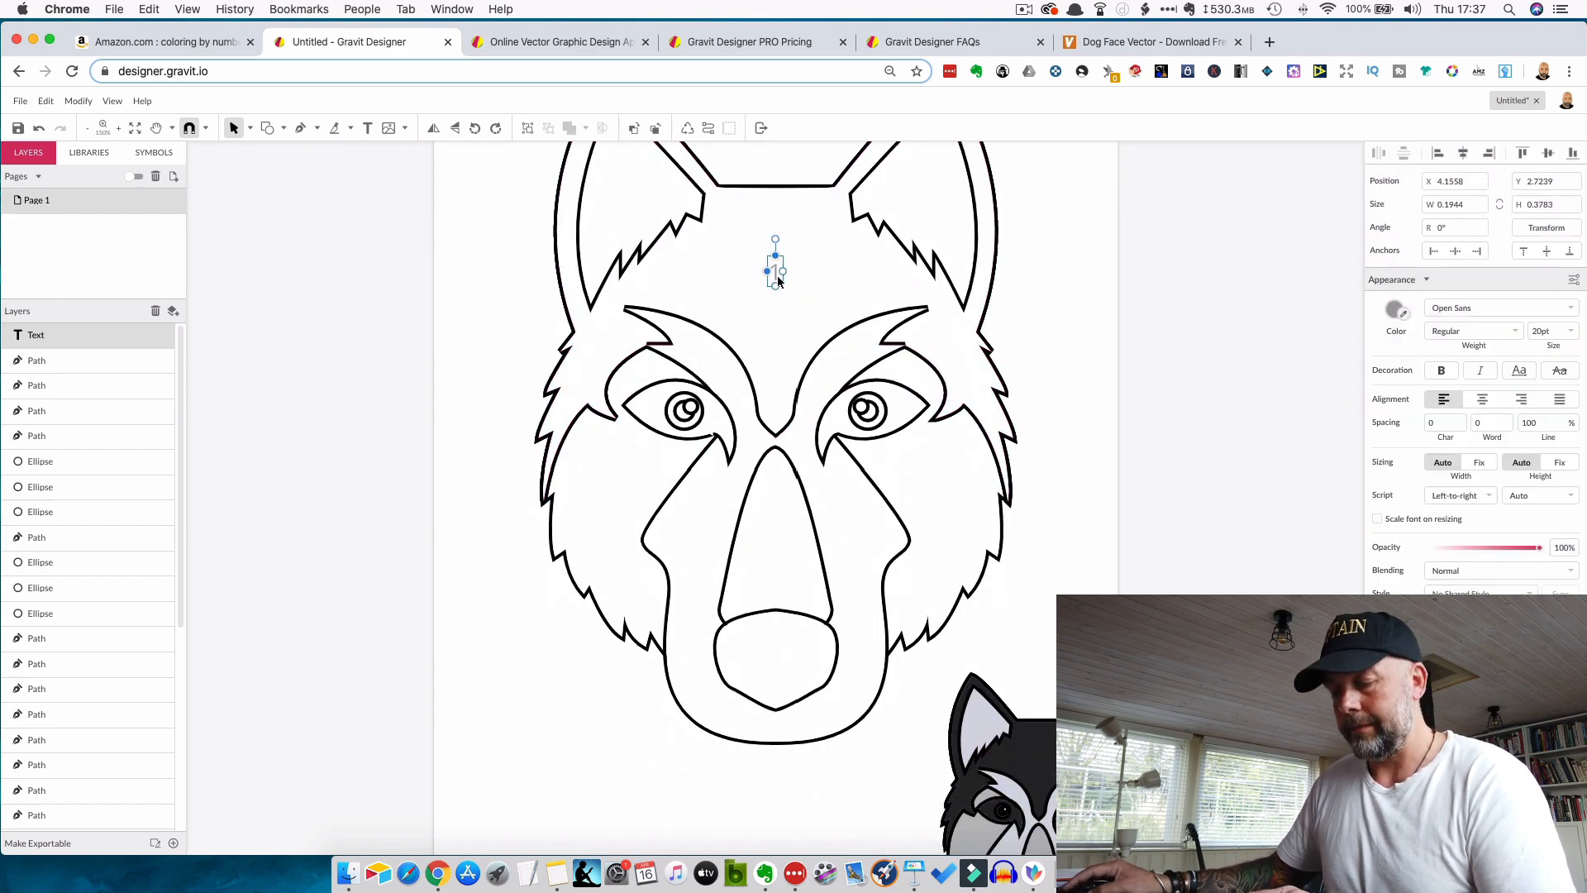
key("alt")
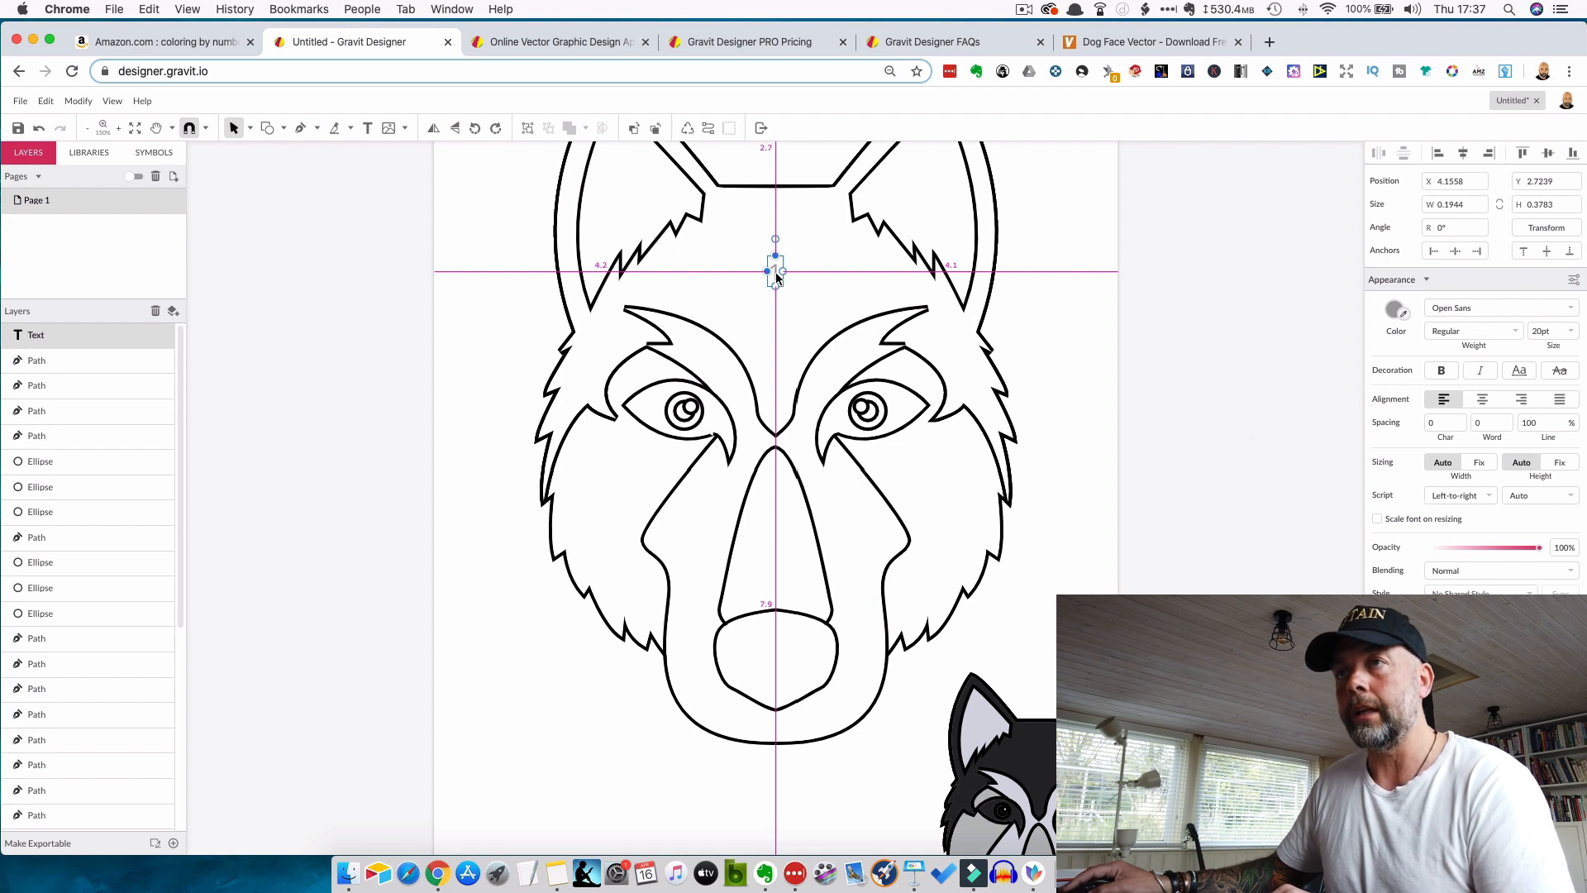
left_click_drag(777, 279, 901, 414)
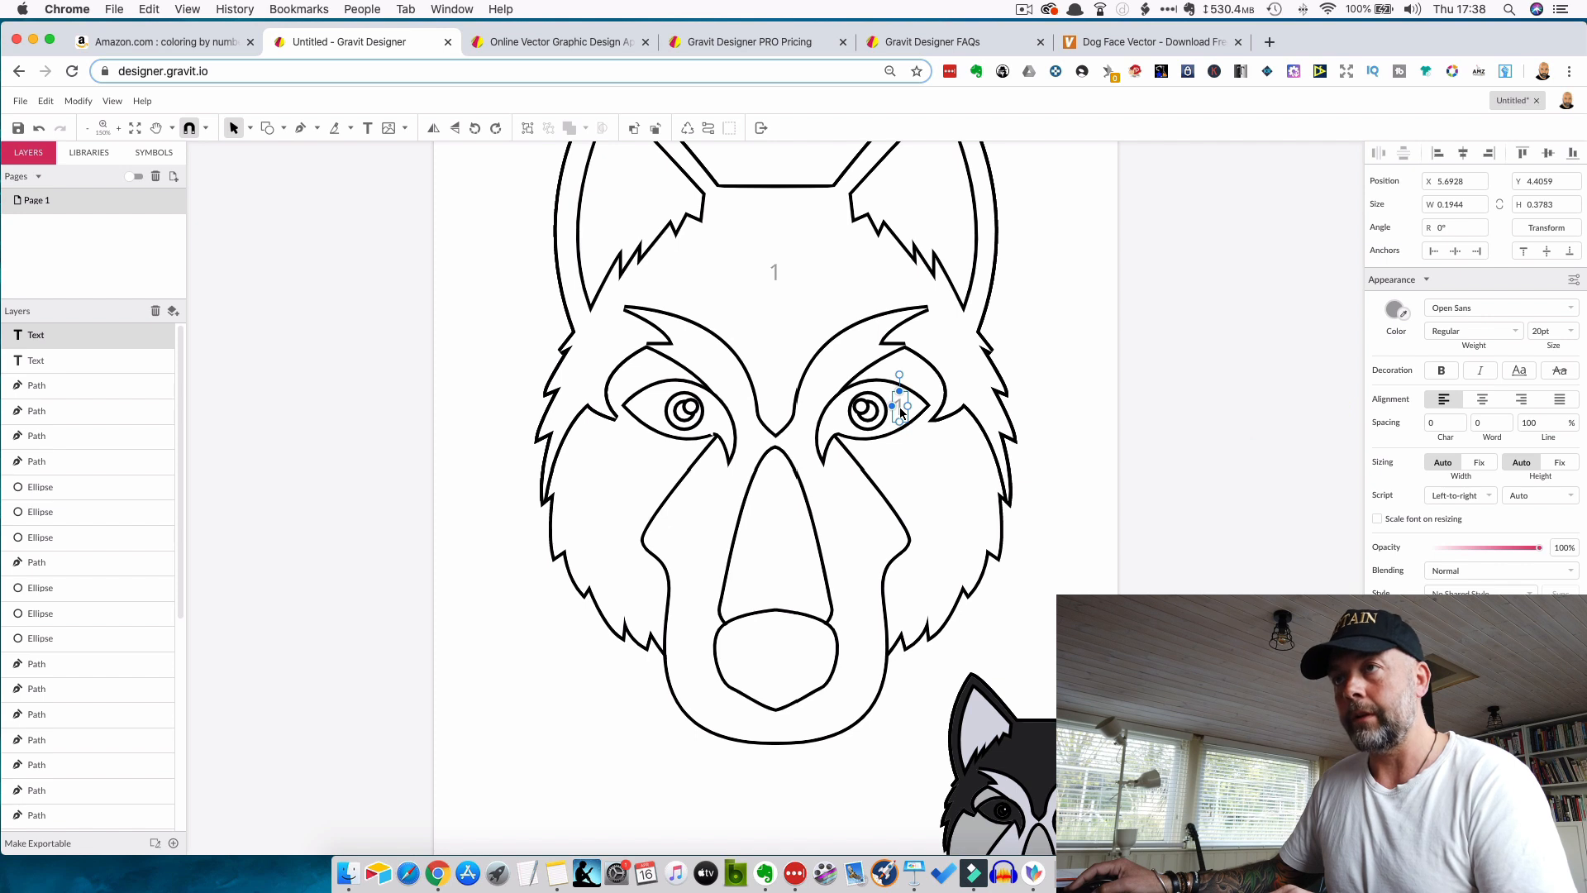
key("alt")
left_click_drag(901, 413, 653, 414)
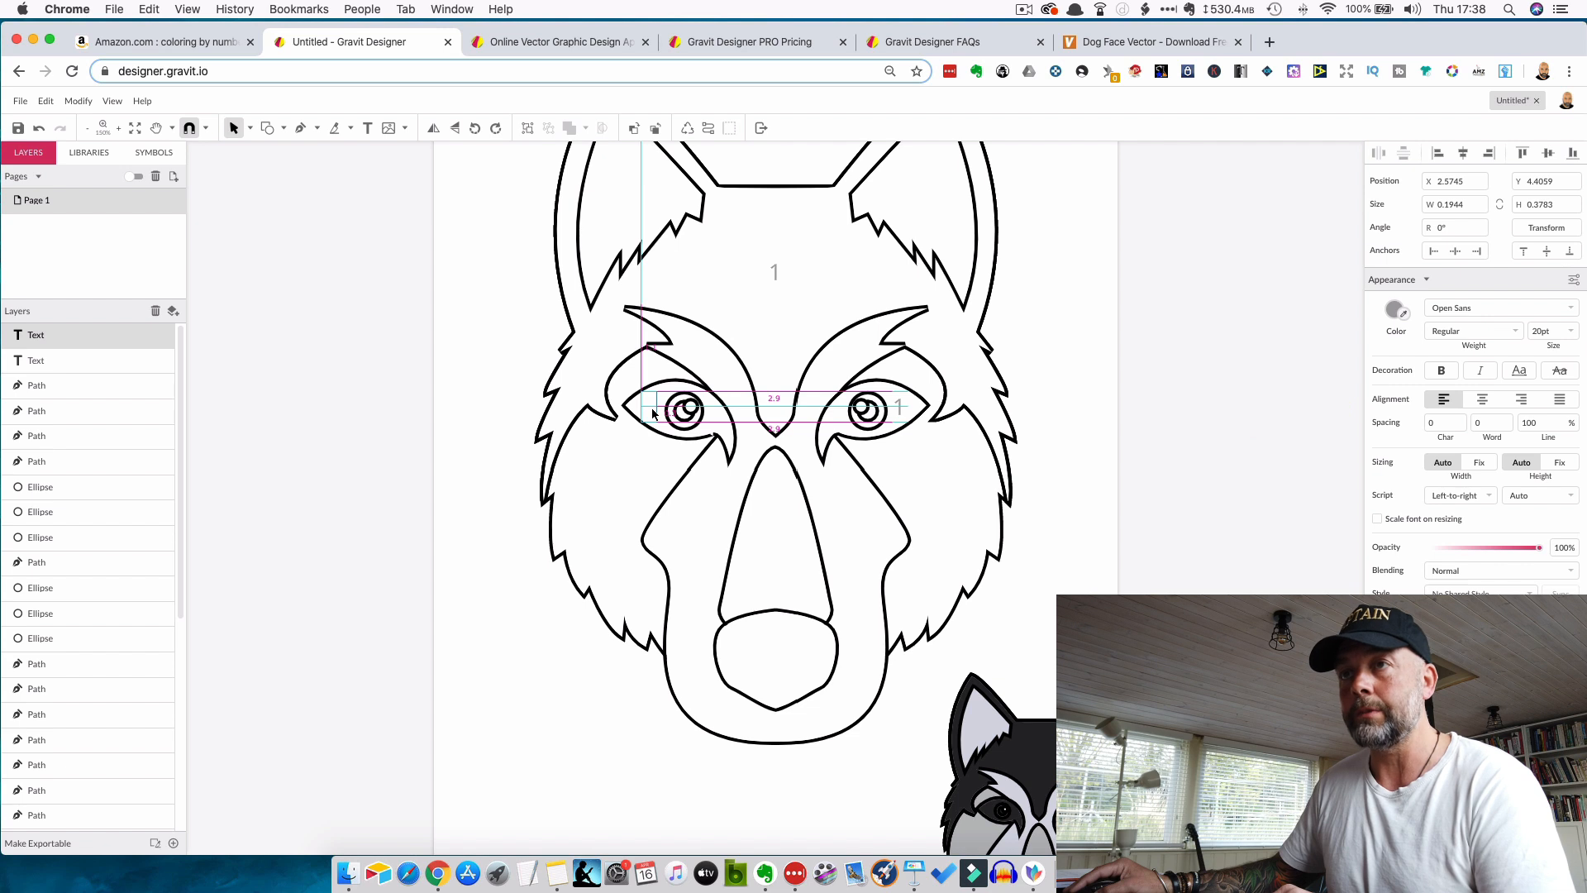
left_click_drag(653, 413, 653, 411)
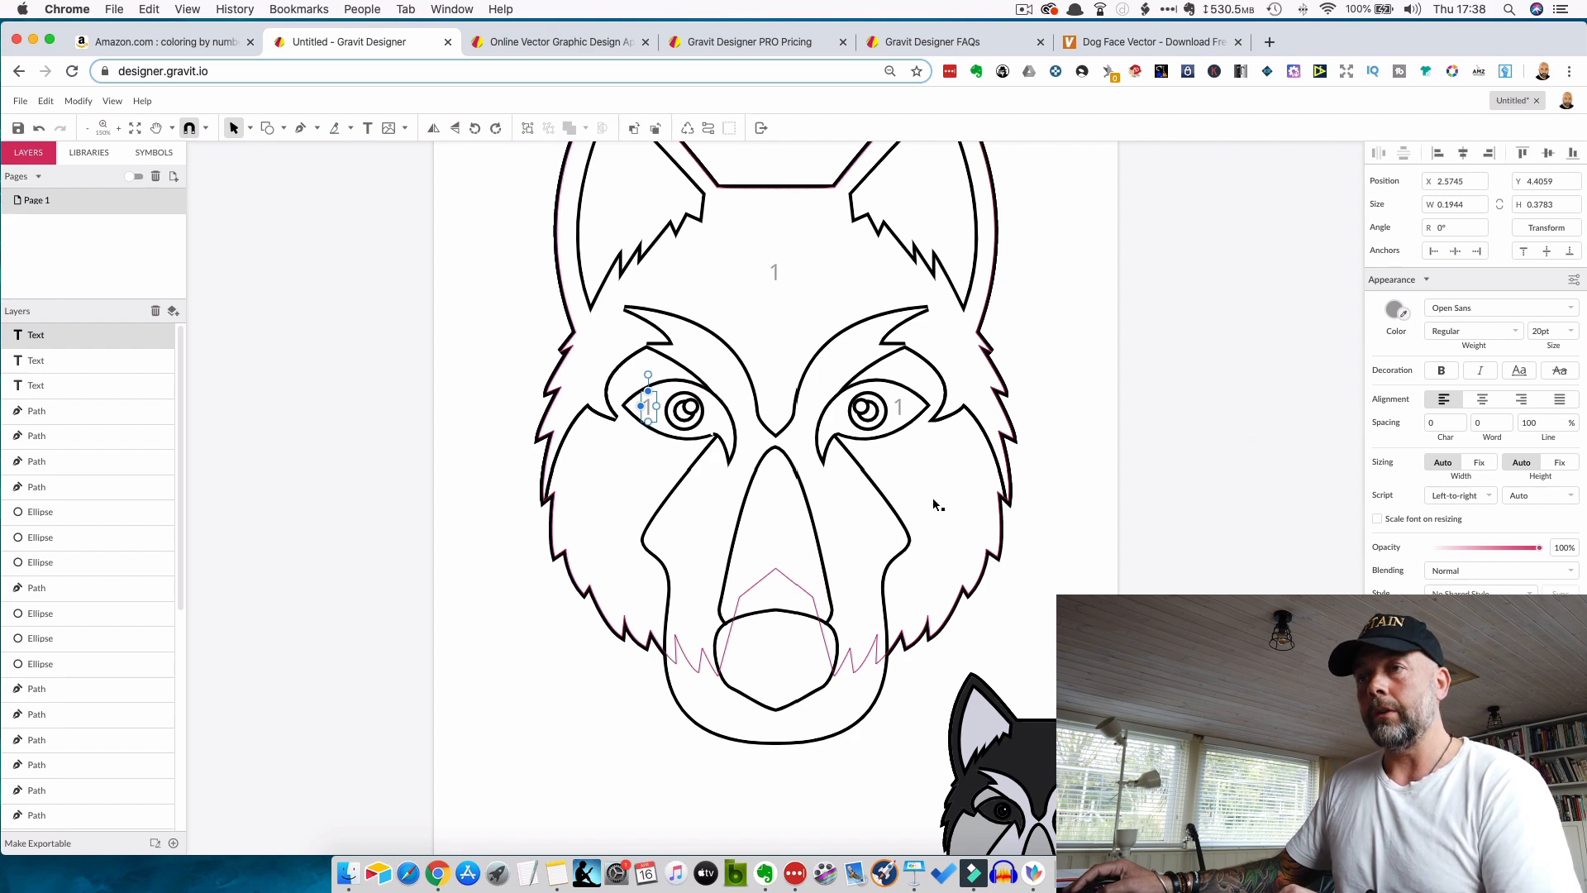
- Duplicate the number 1 from the right-hand eye onto the husky's nose, centred horizontally on the face
scroll(934, 505, "down", 5)
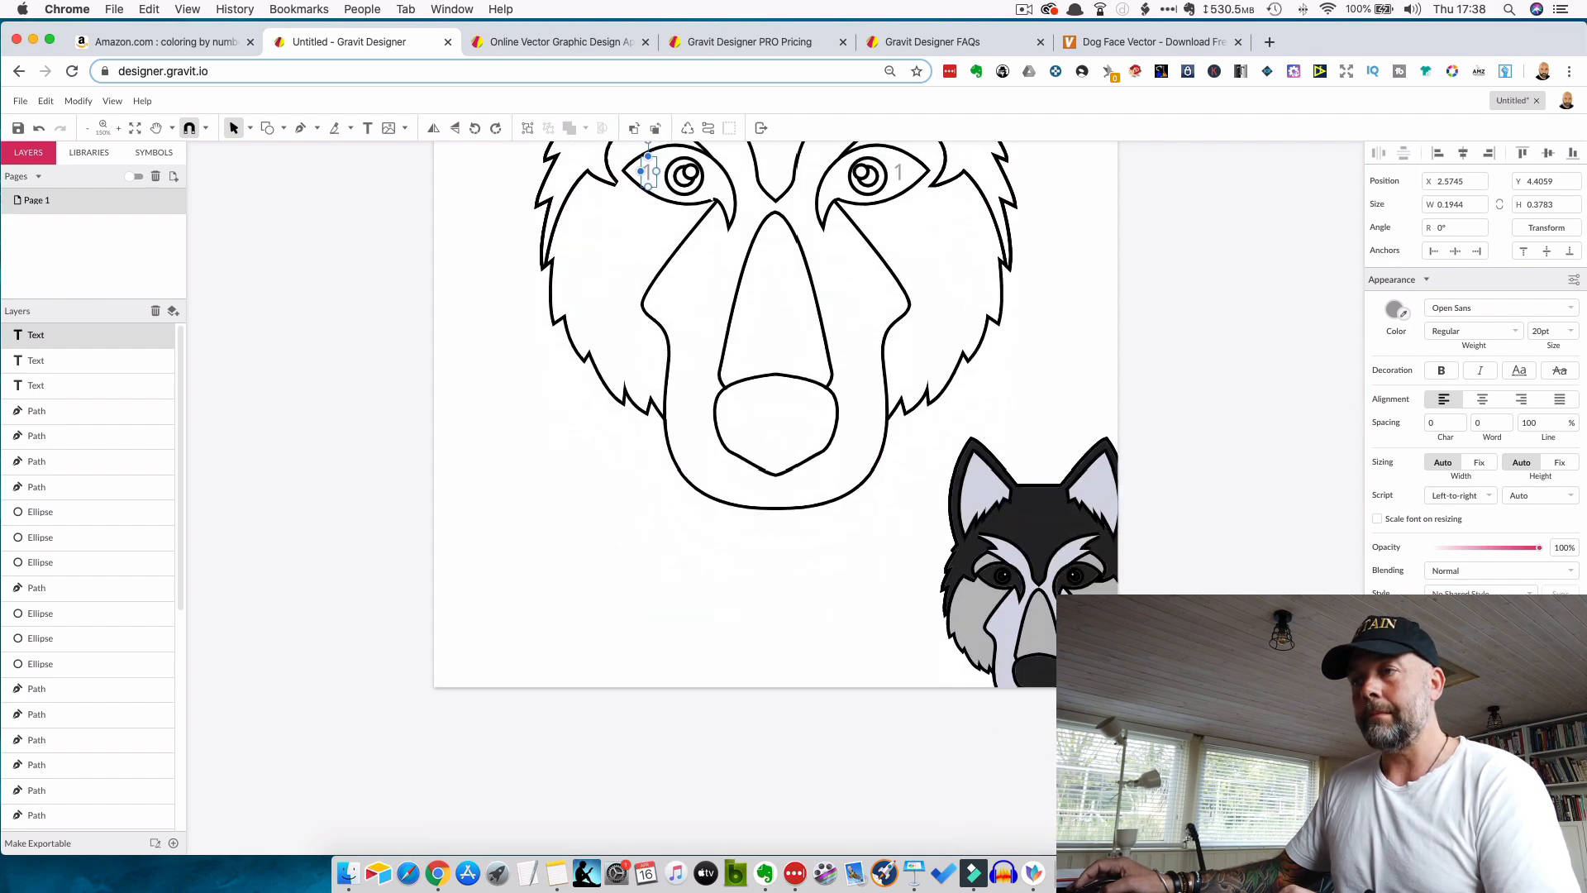
scroll(967, 496, "up", 5)
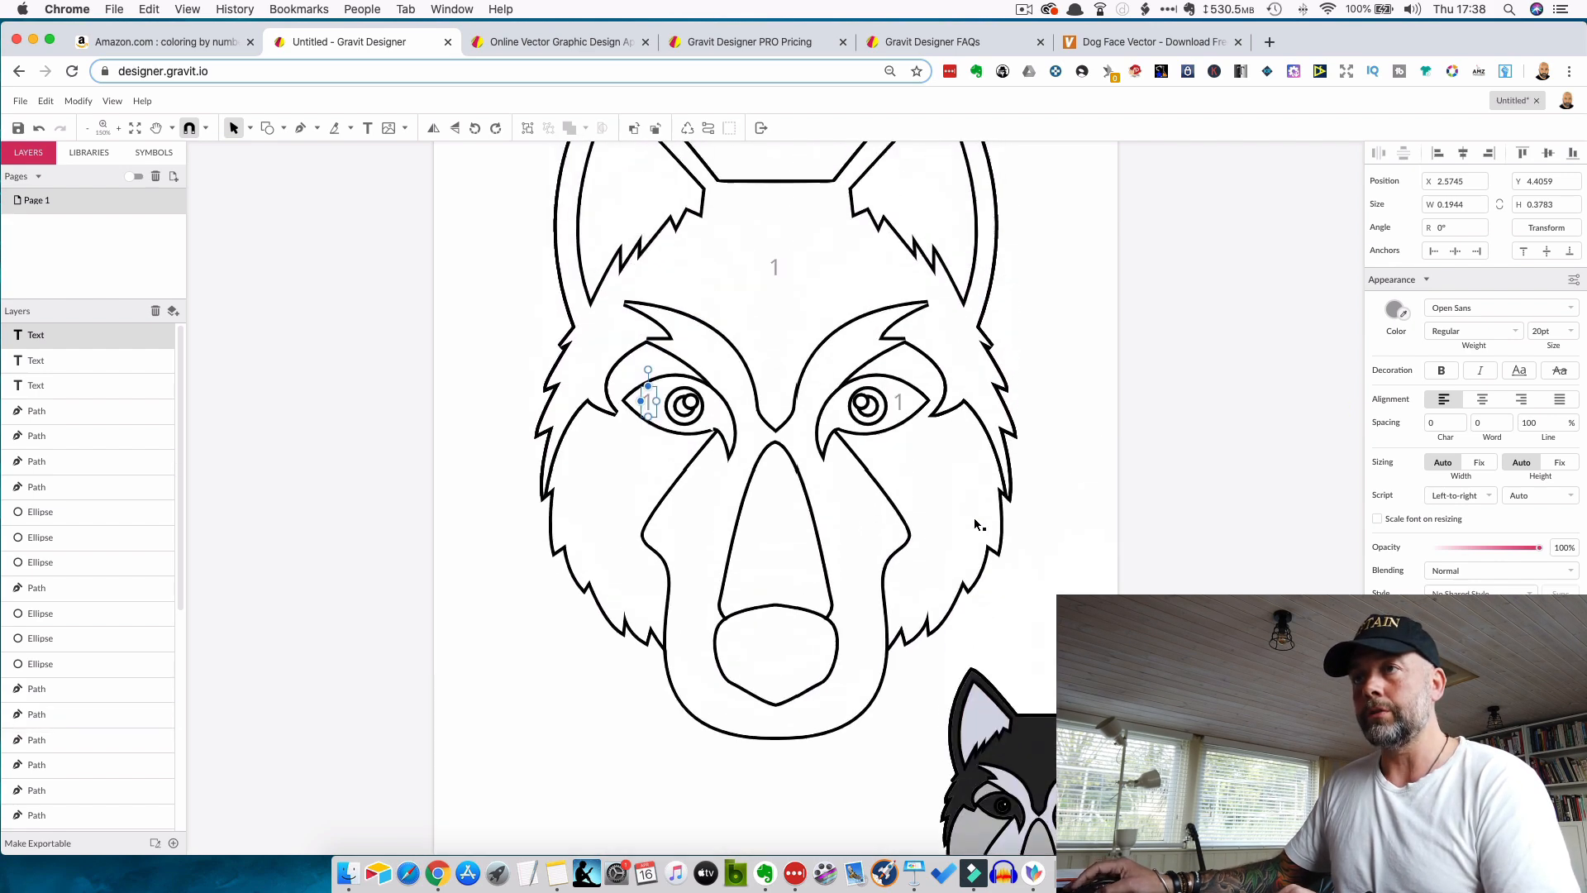
left_click(957, 469)
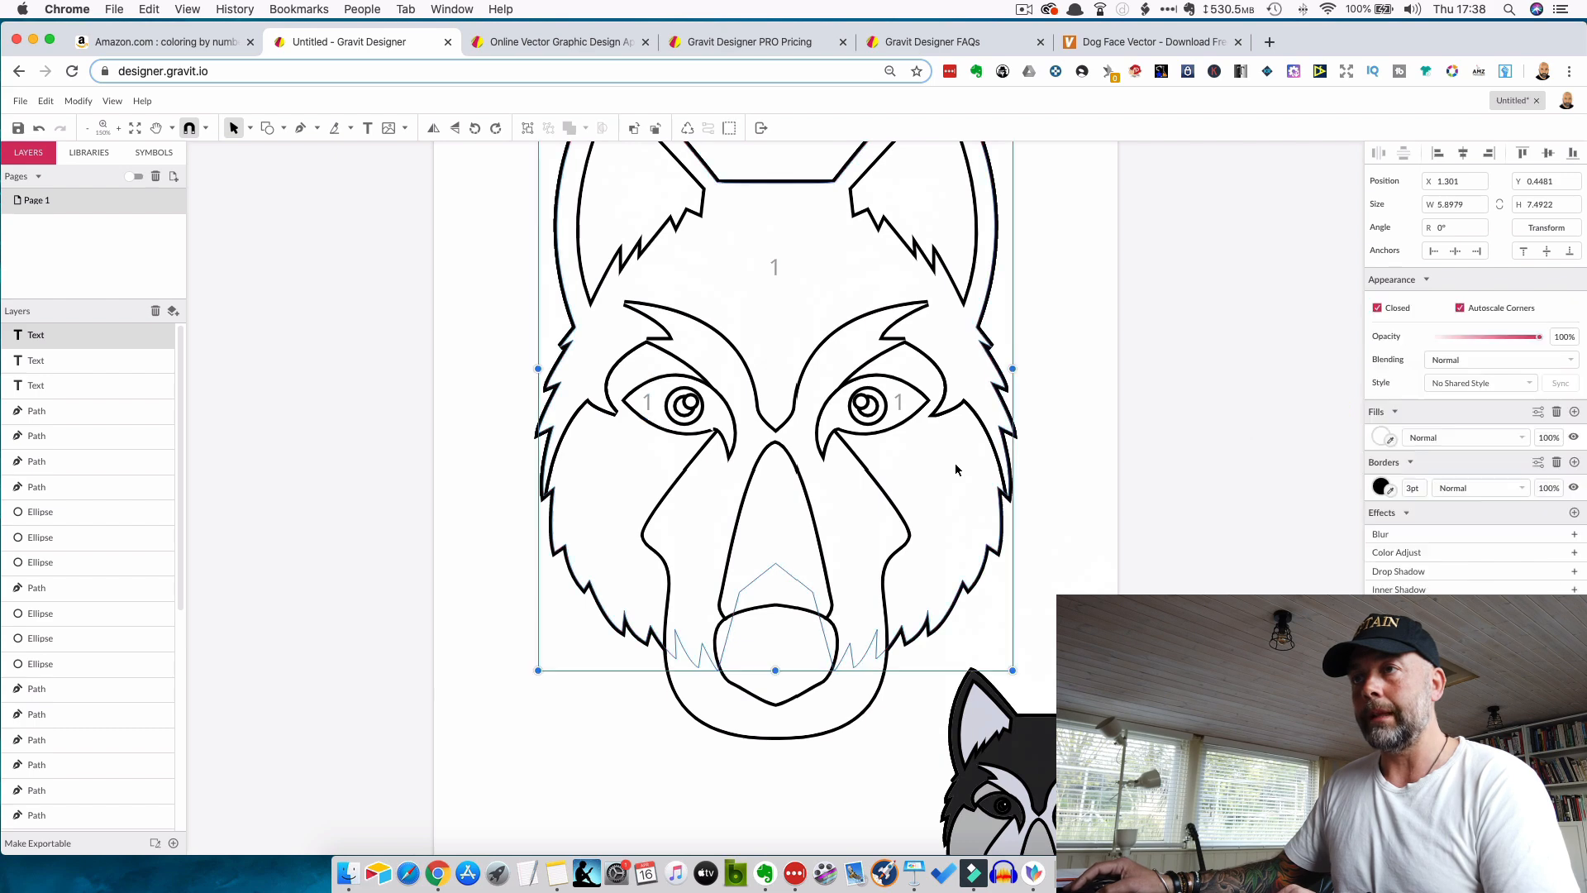
left_click(897, 411)
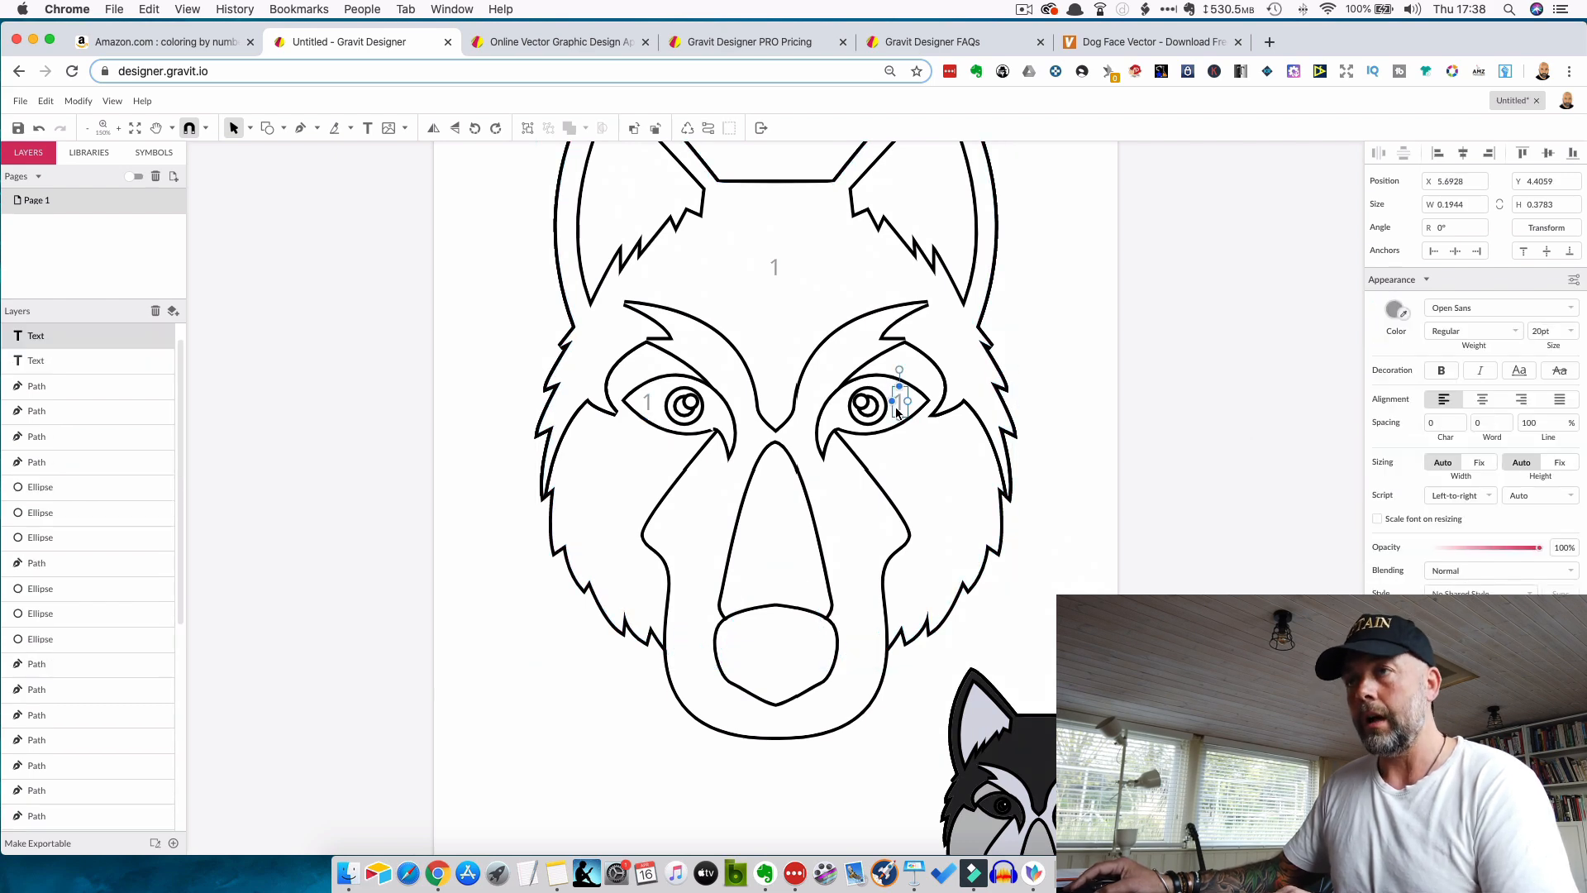
left_click_drag(900, 411, 777, 661)
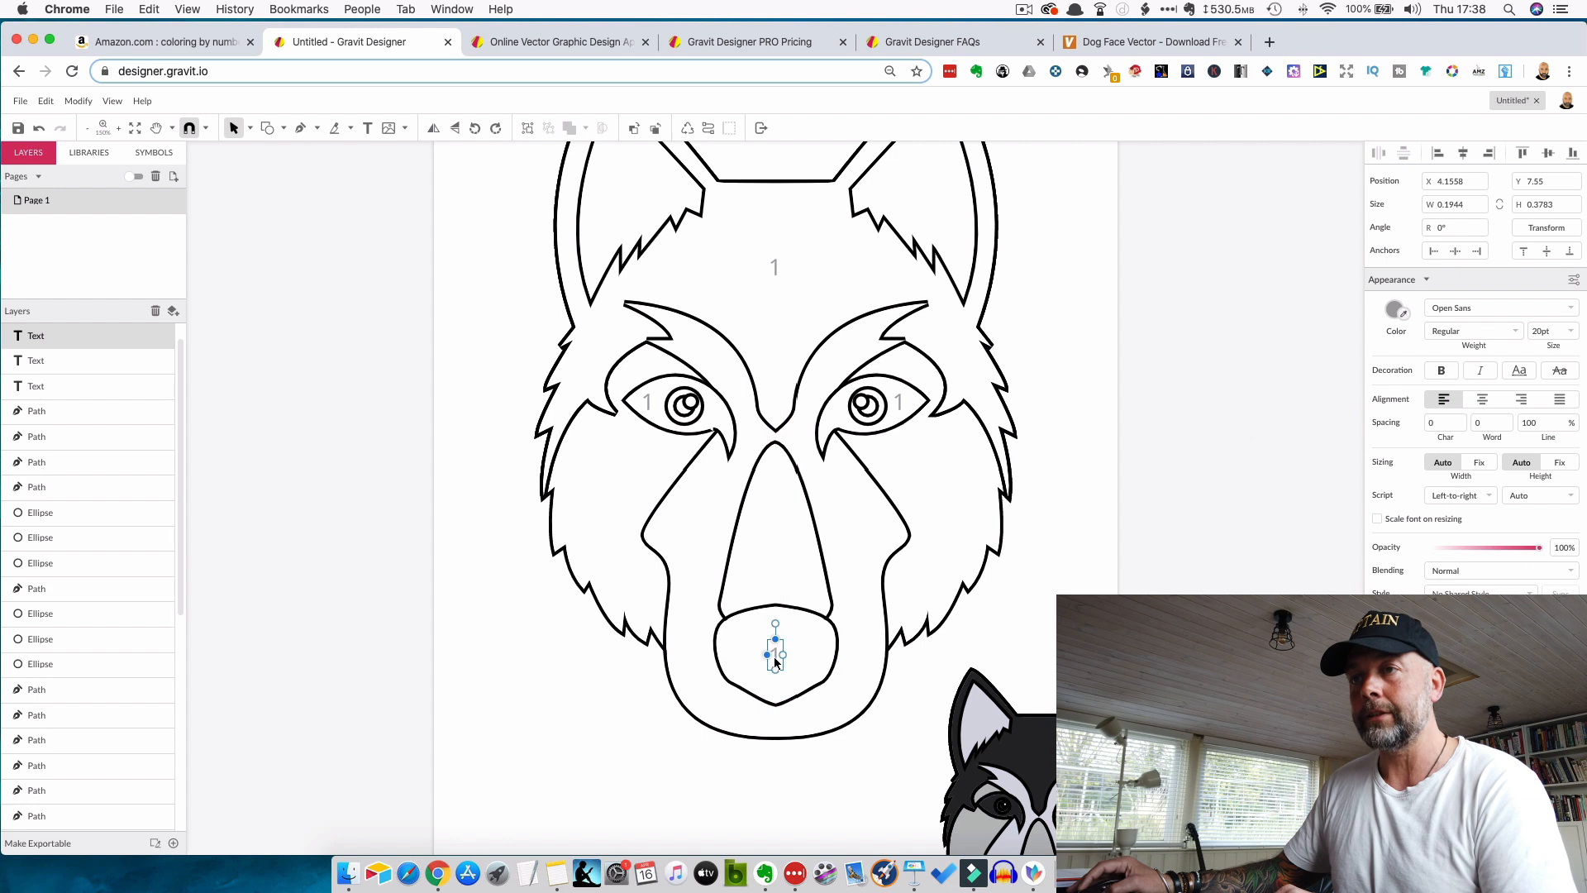
left_click(1032, 603)
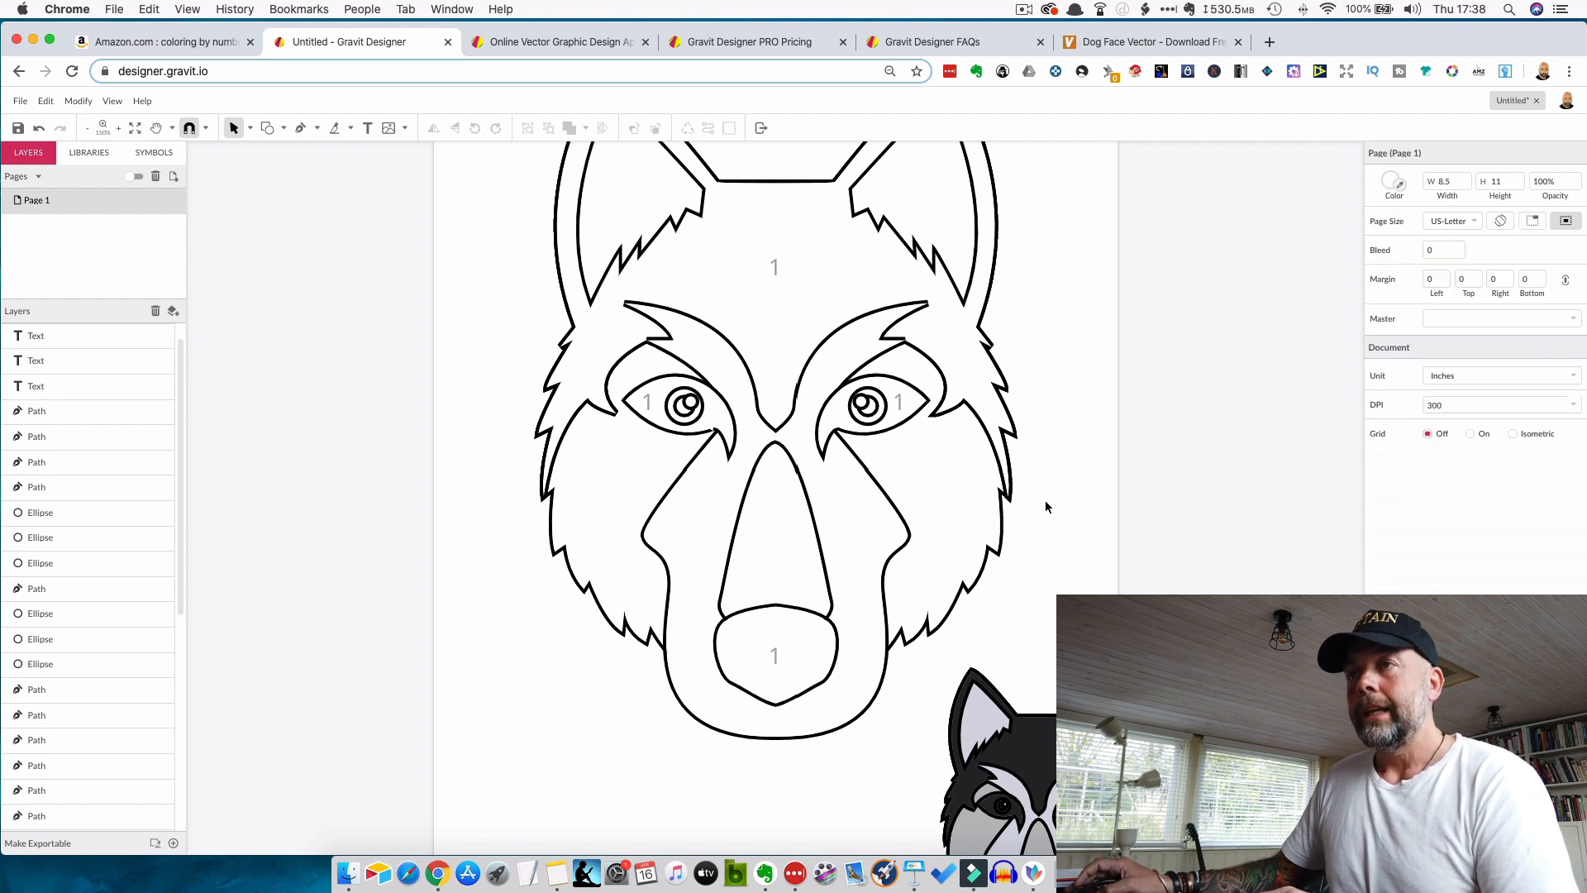
- Delete the small highlight circle from the pupil of each eye on the large husky face
scroll(1045, 500, "up", 1)
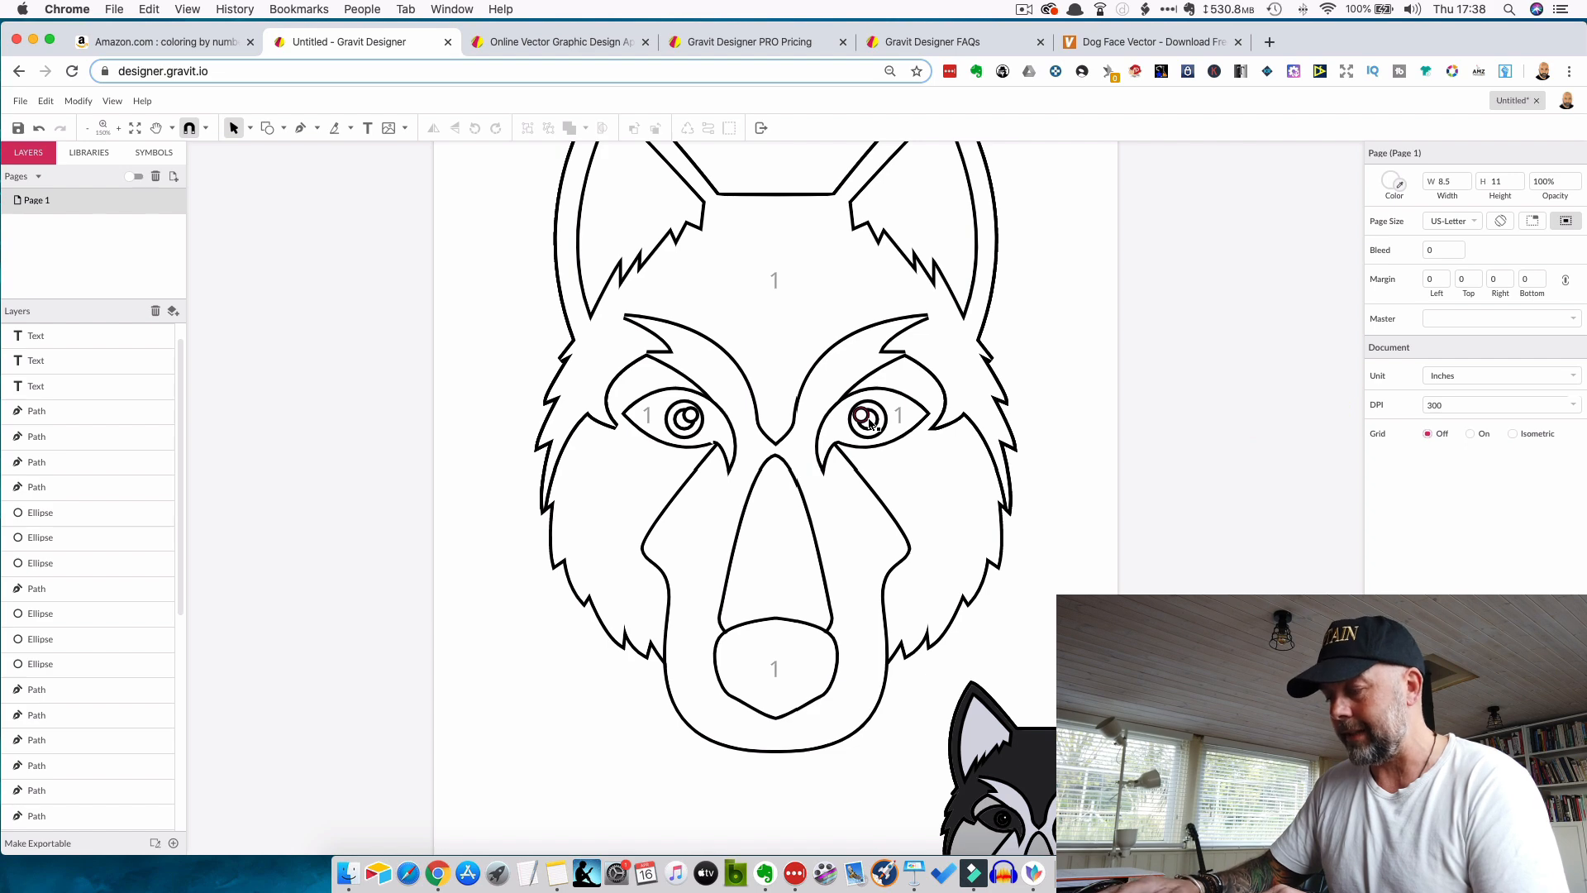
key("super+equal")
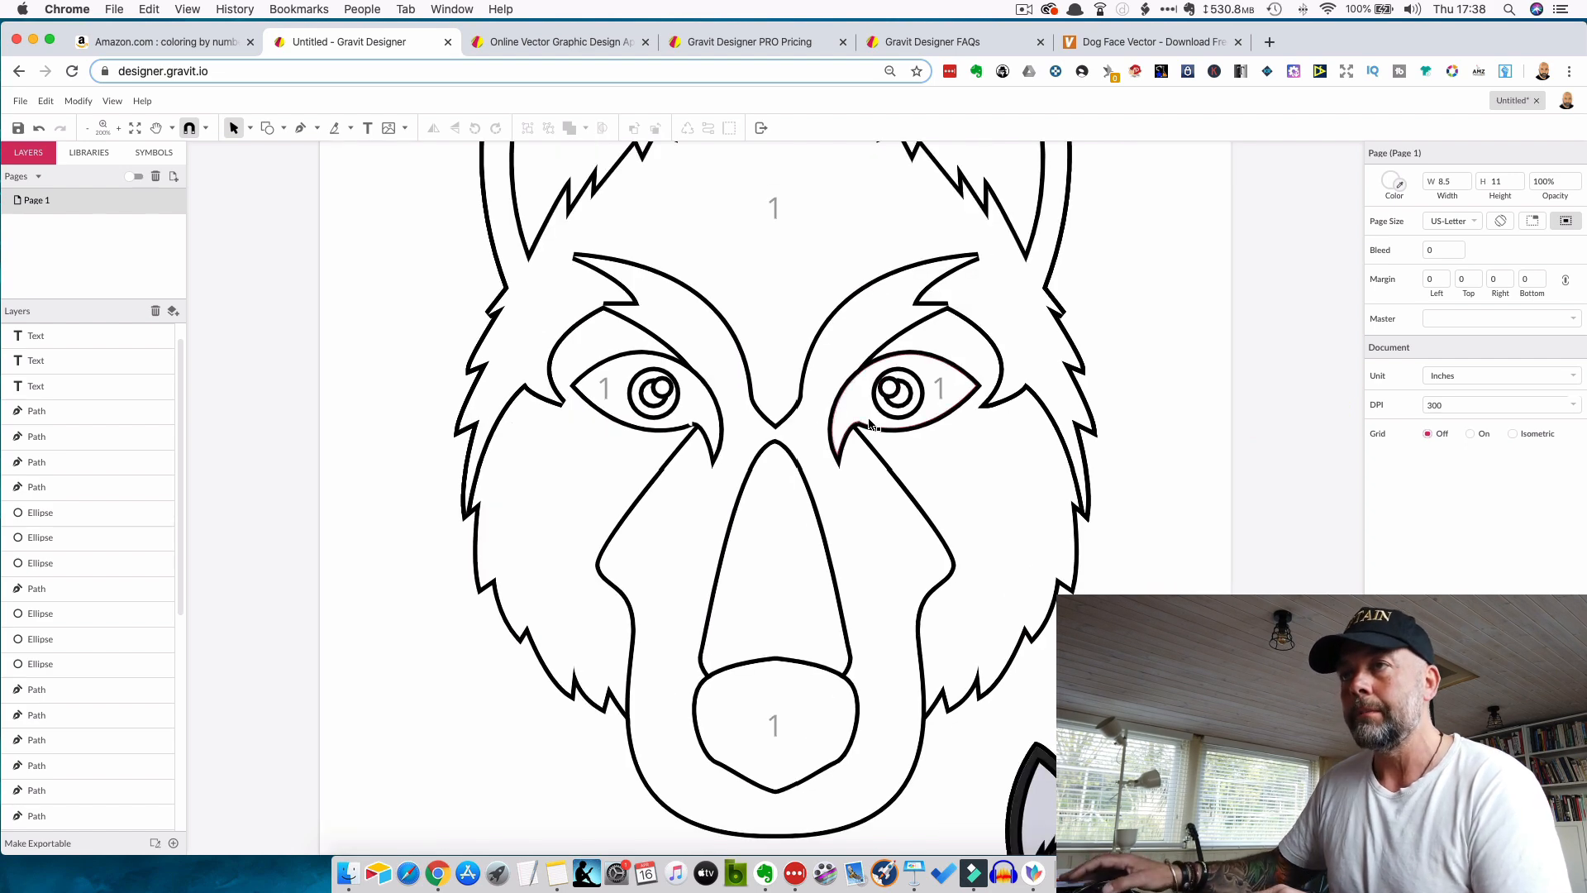
scroll(869, 425, "up", 3)
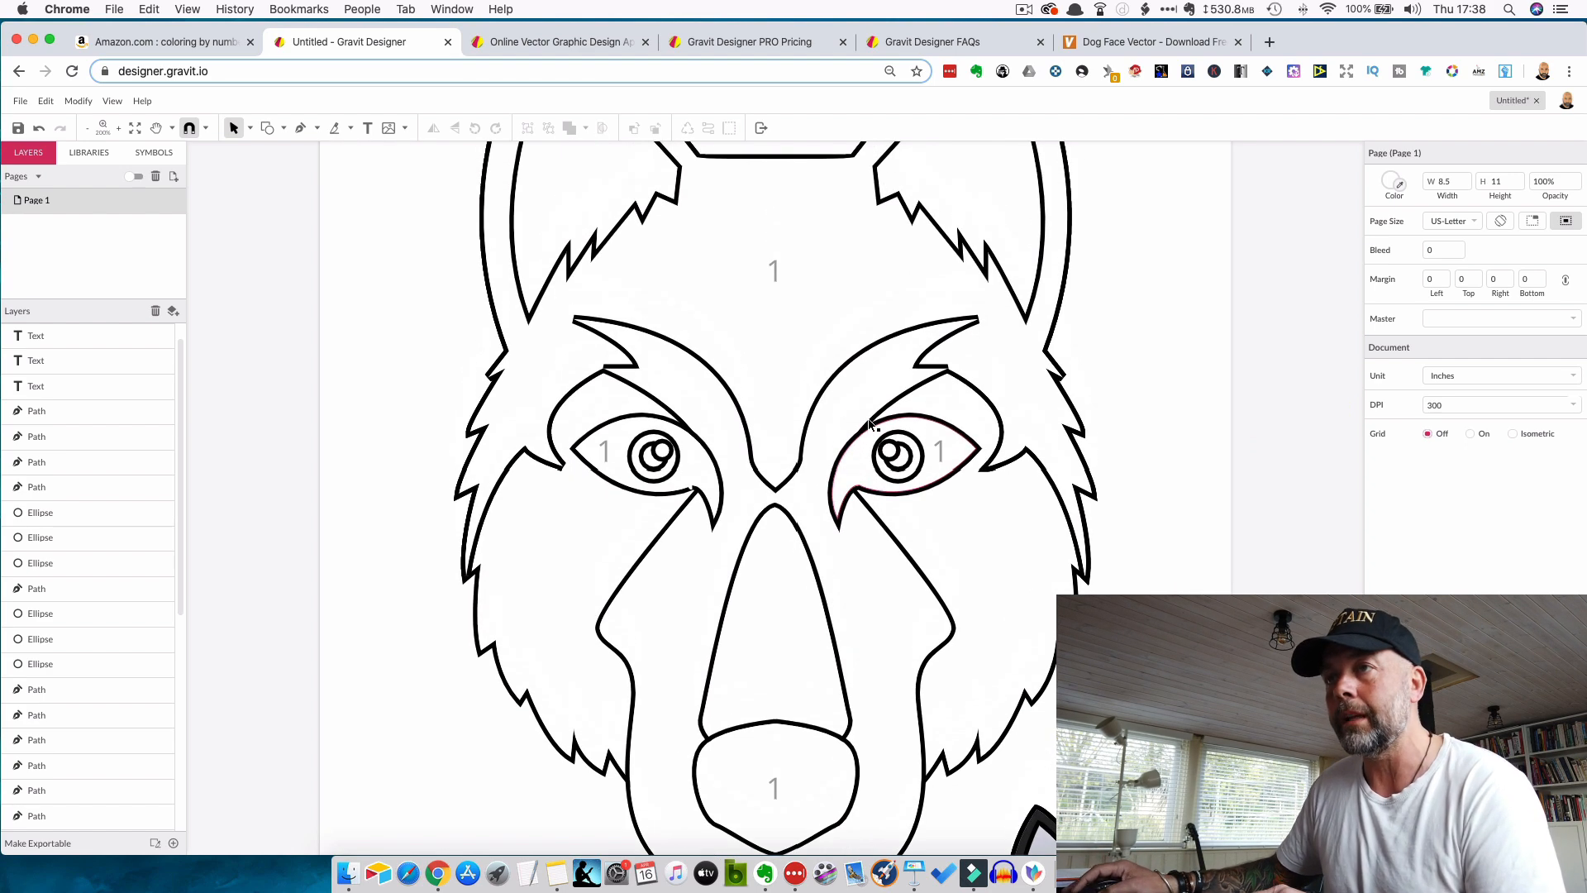
left_click(891, 457)
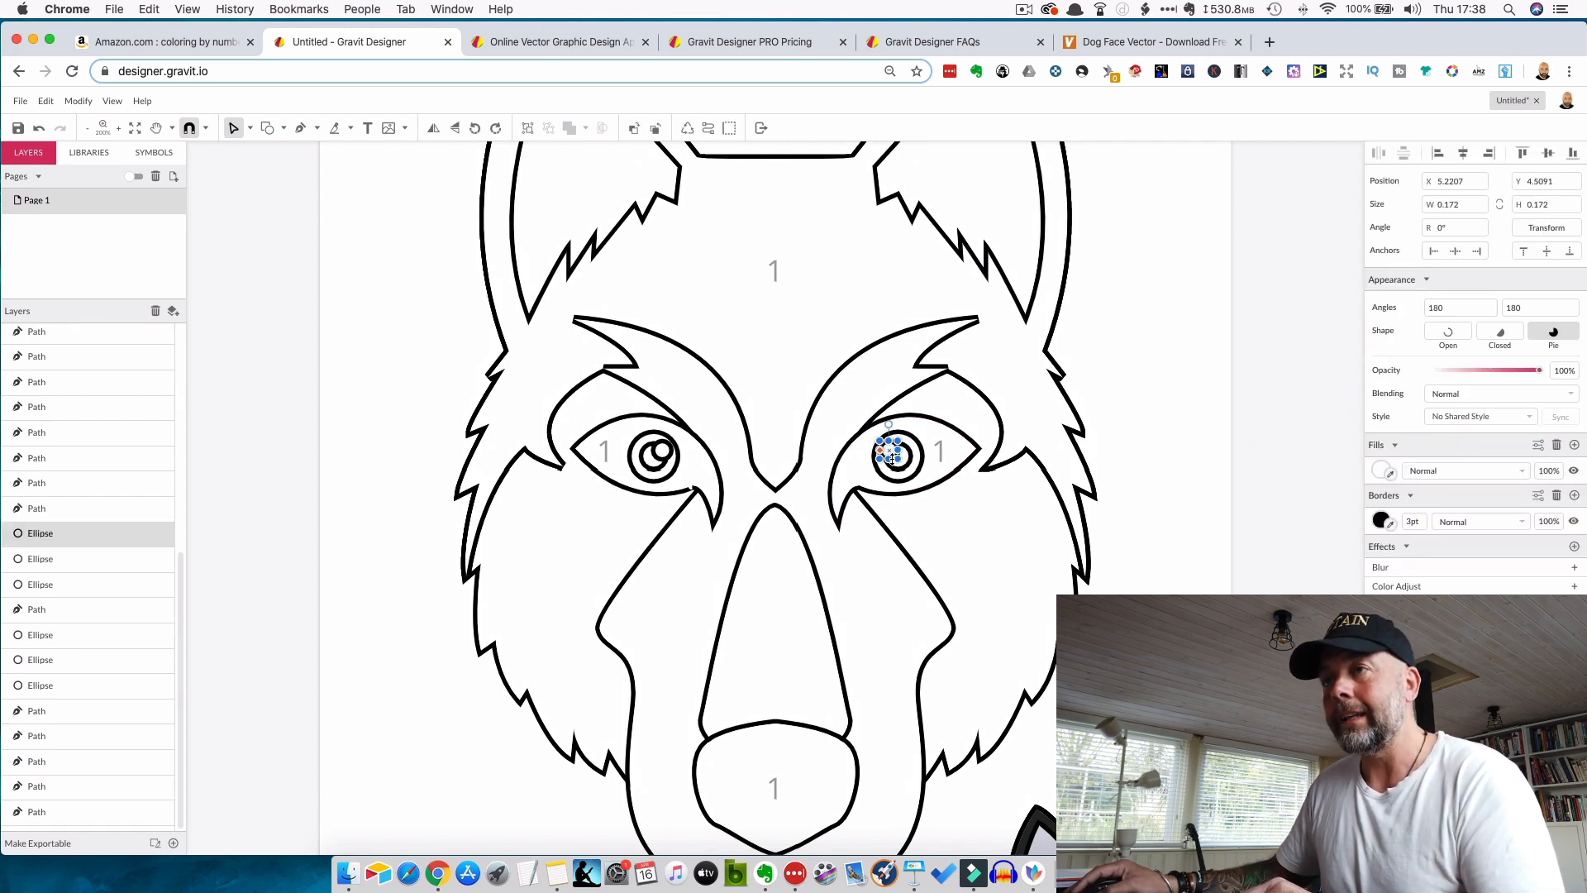
key("BackSpace")
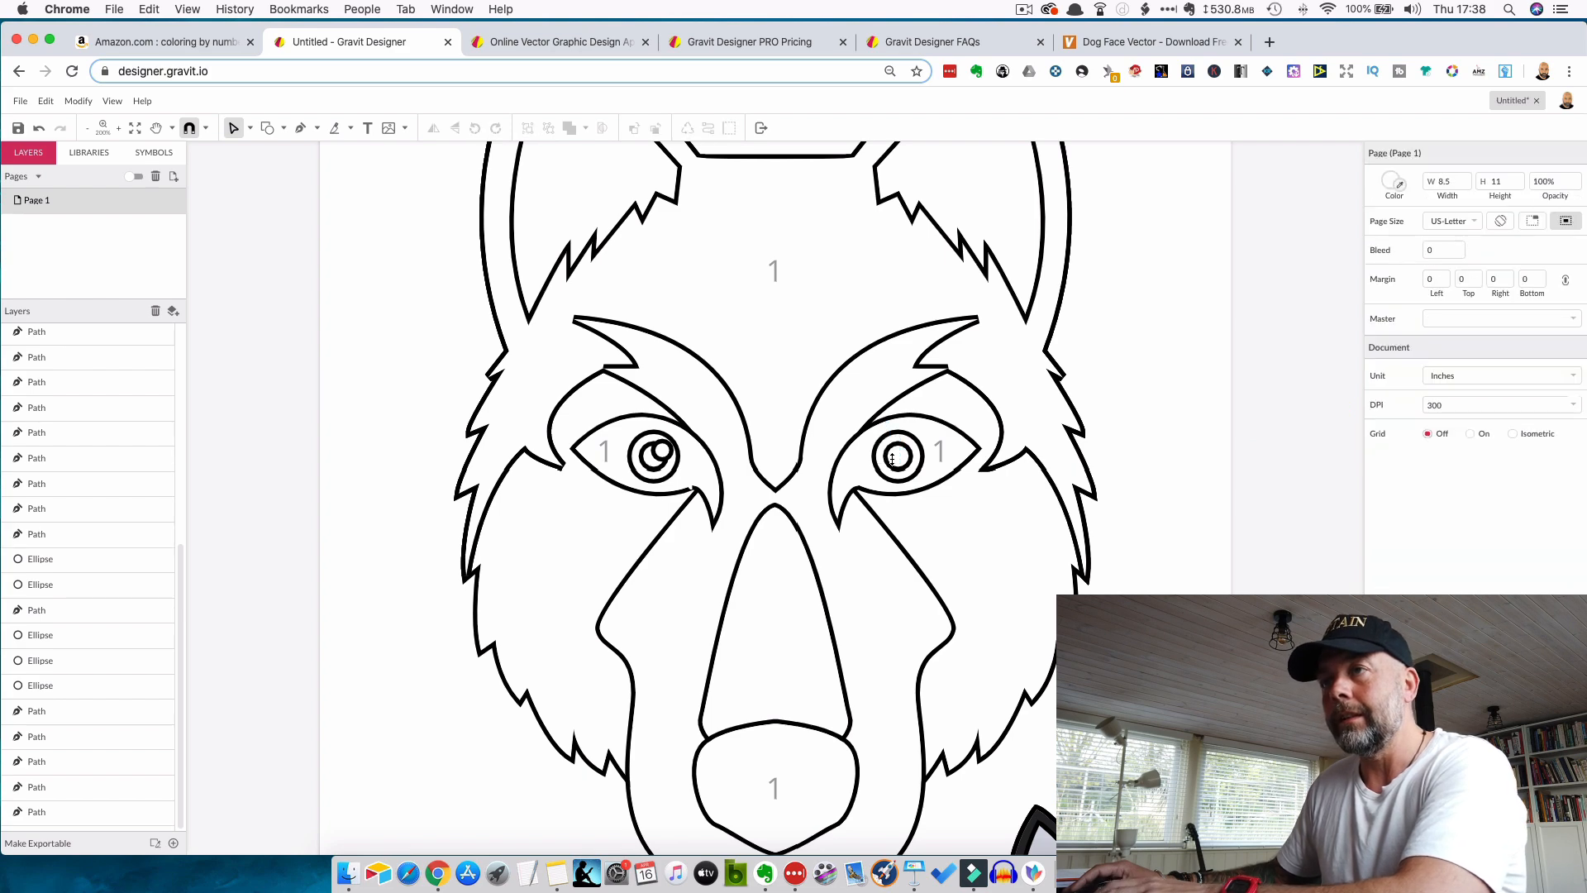
left_click(661, 454)
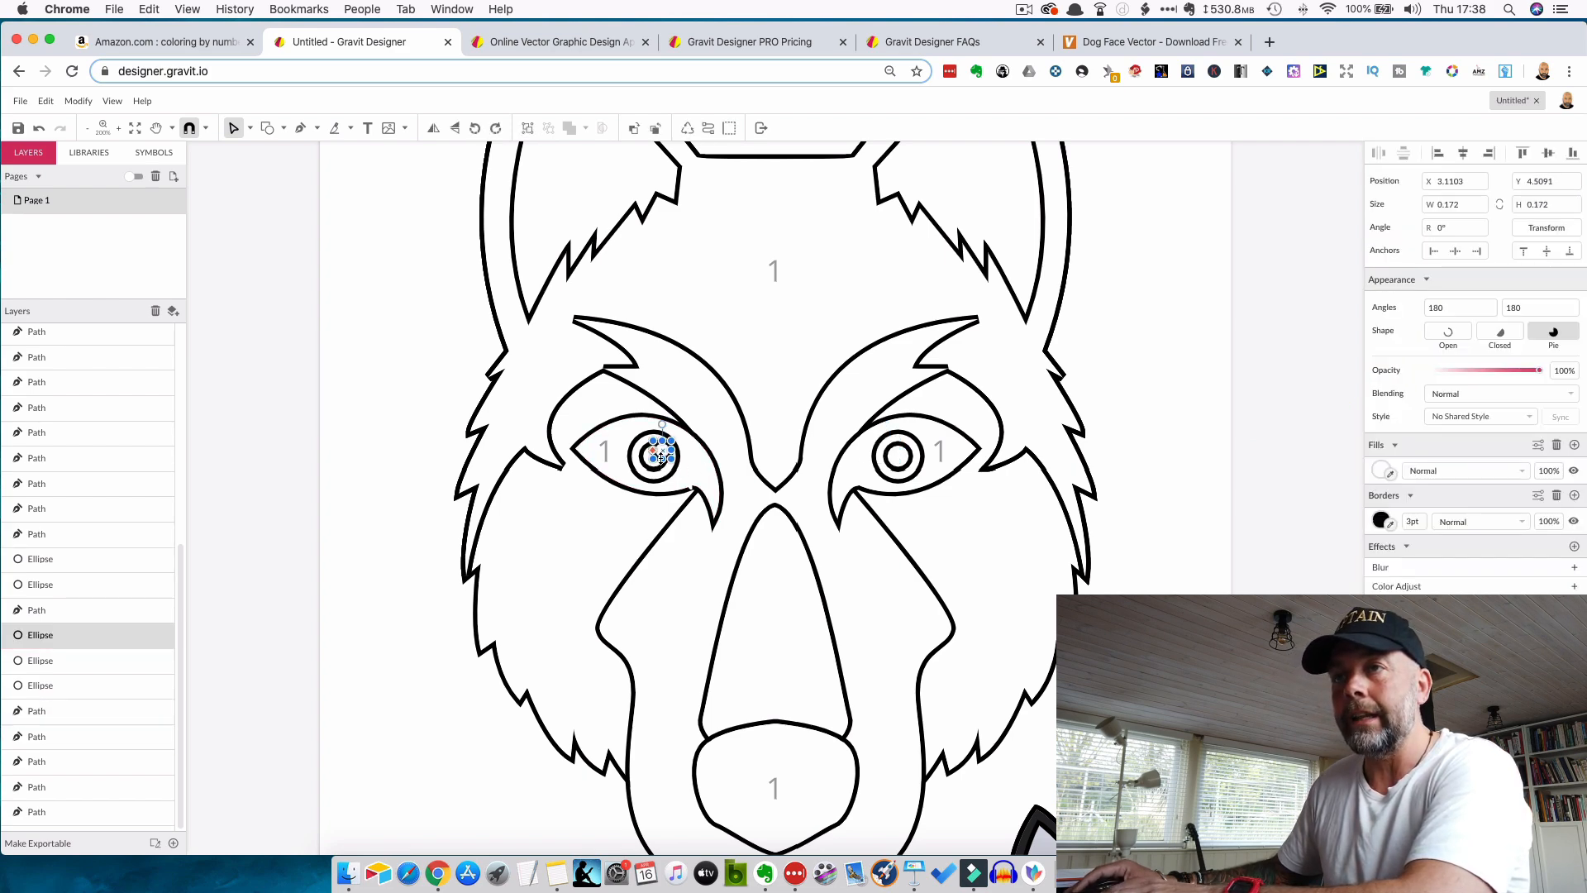
key("BackSpace")
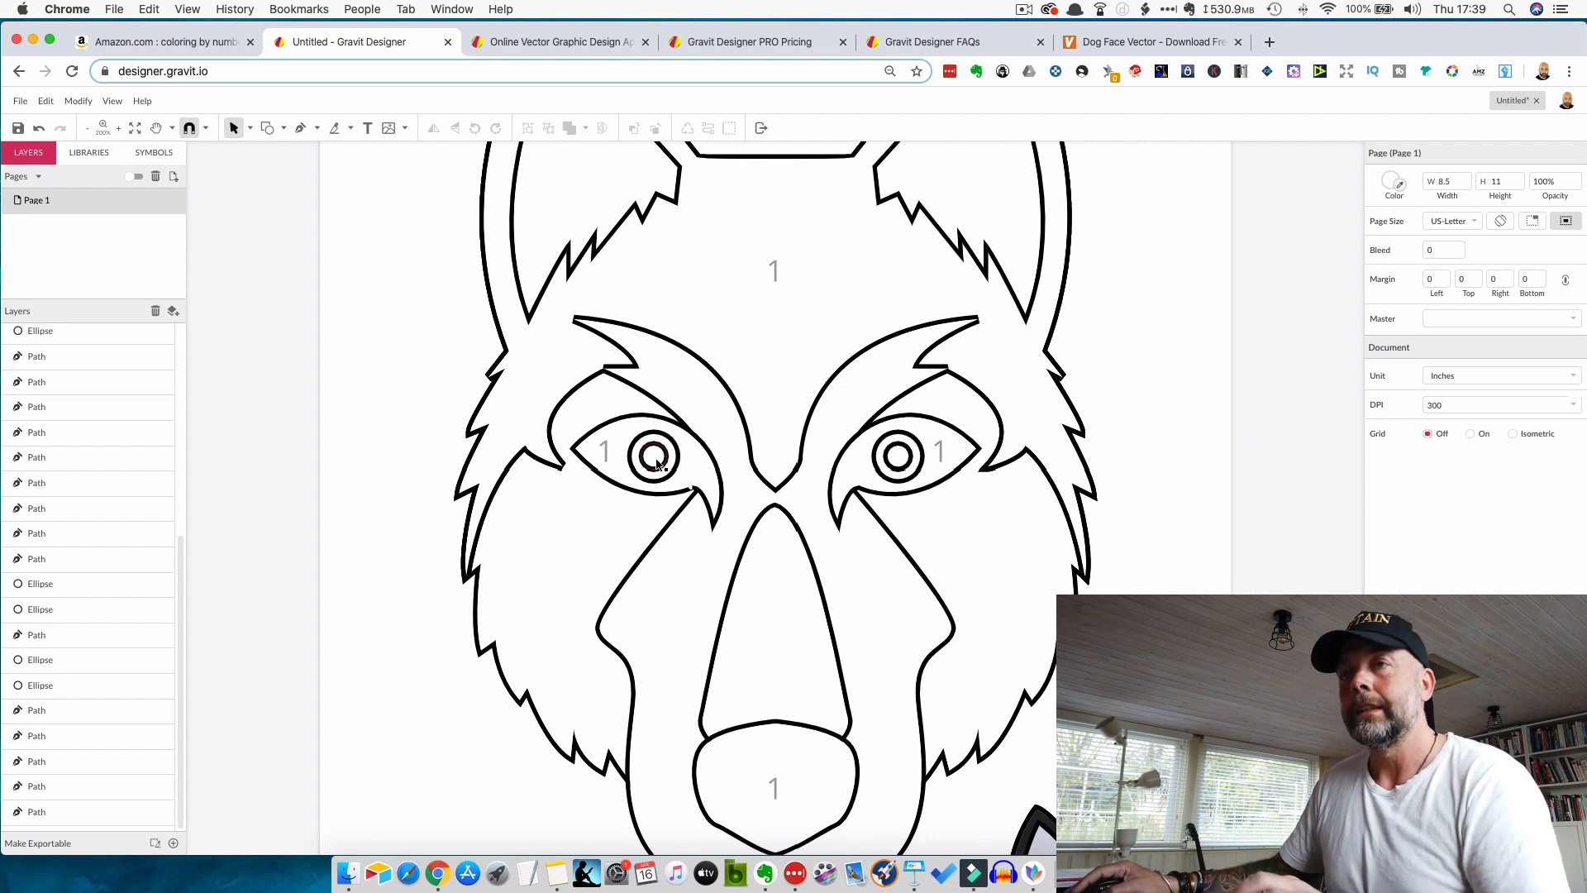
- Duplicate the left-hand eye's number 1 into its pupil, set the copy's font size to 11 pt and centre it in the inner circle
left_click(605, 463)
left_click_drag(604, 463, 654, 467)
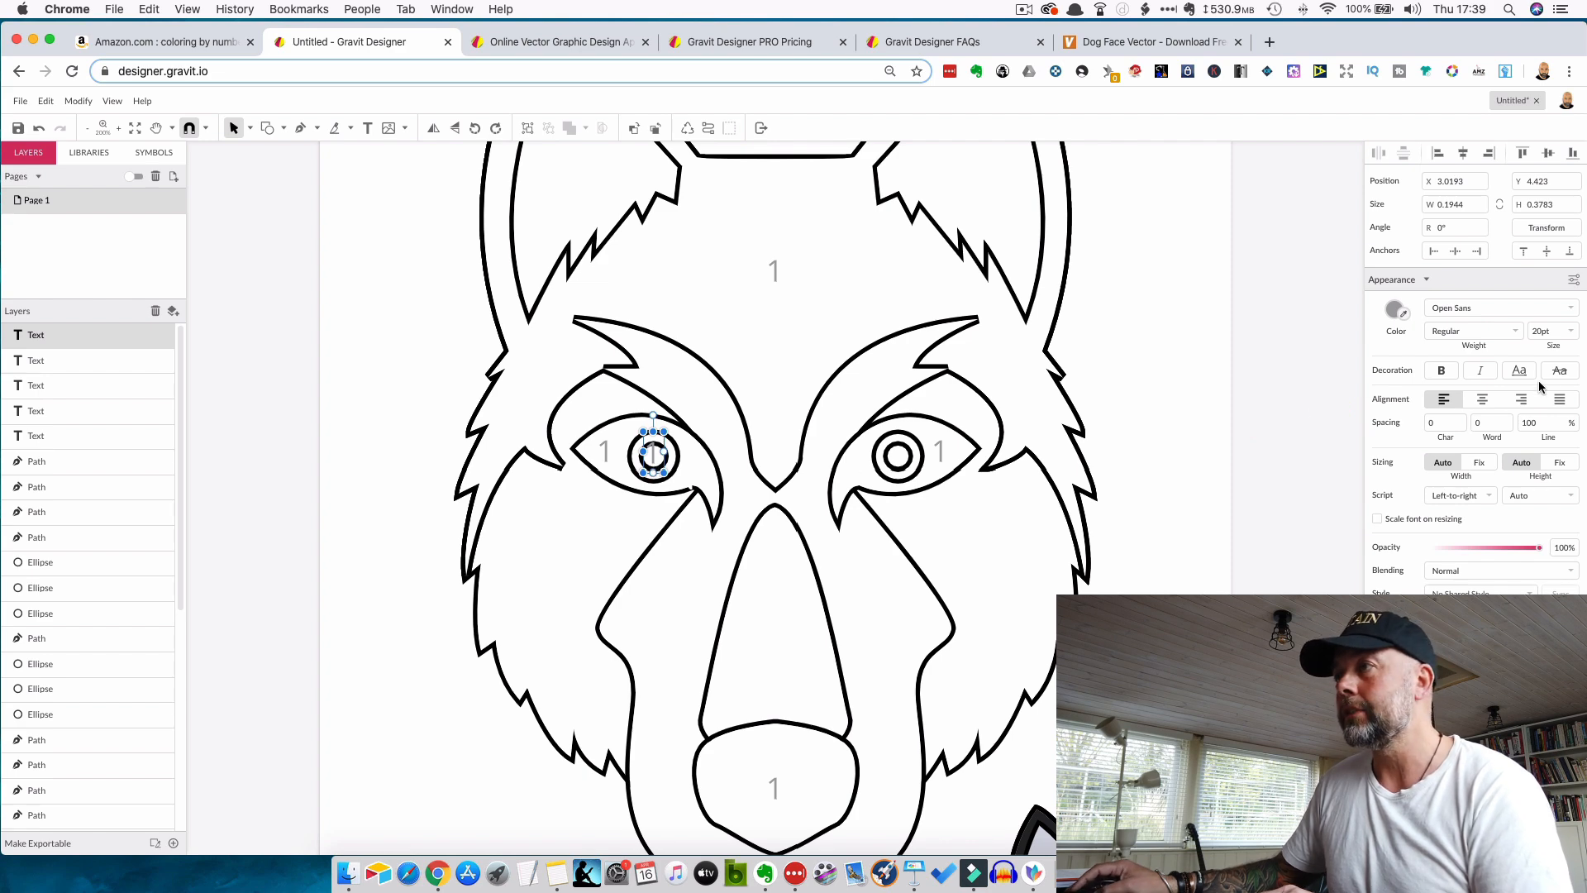
left_click(1547, 332)
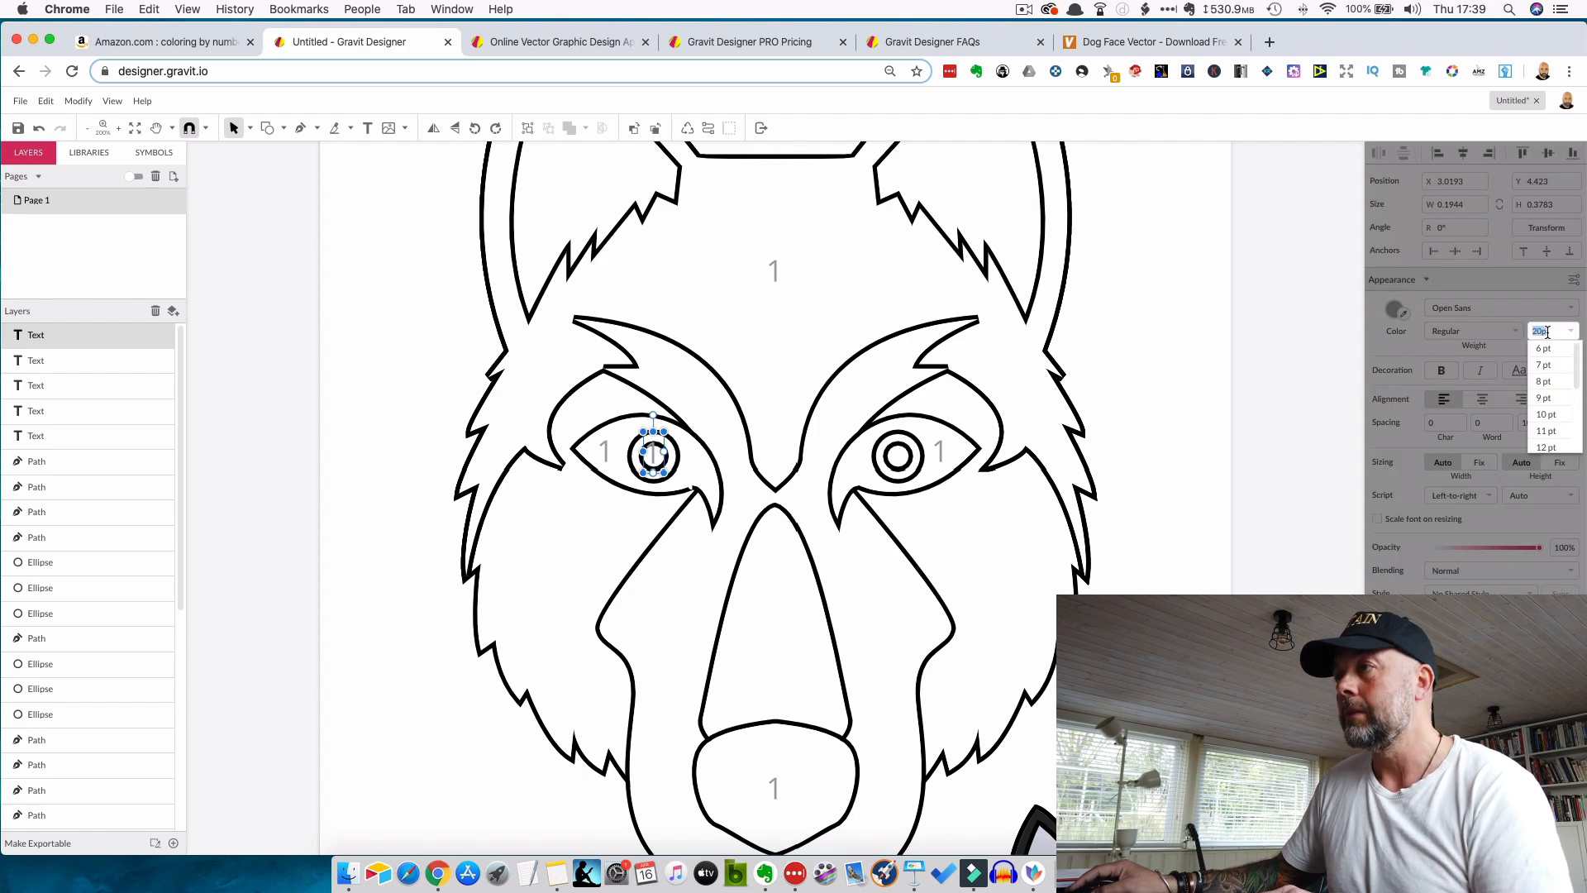
left_click(1546, 431)
left_click_drag(652, 449, 658, 462)
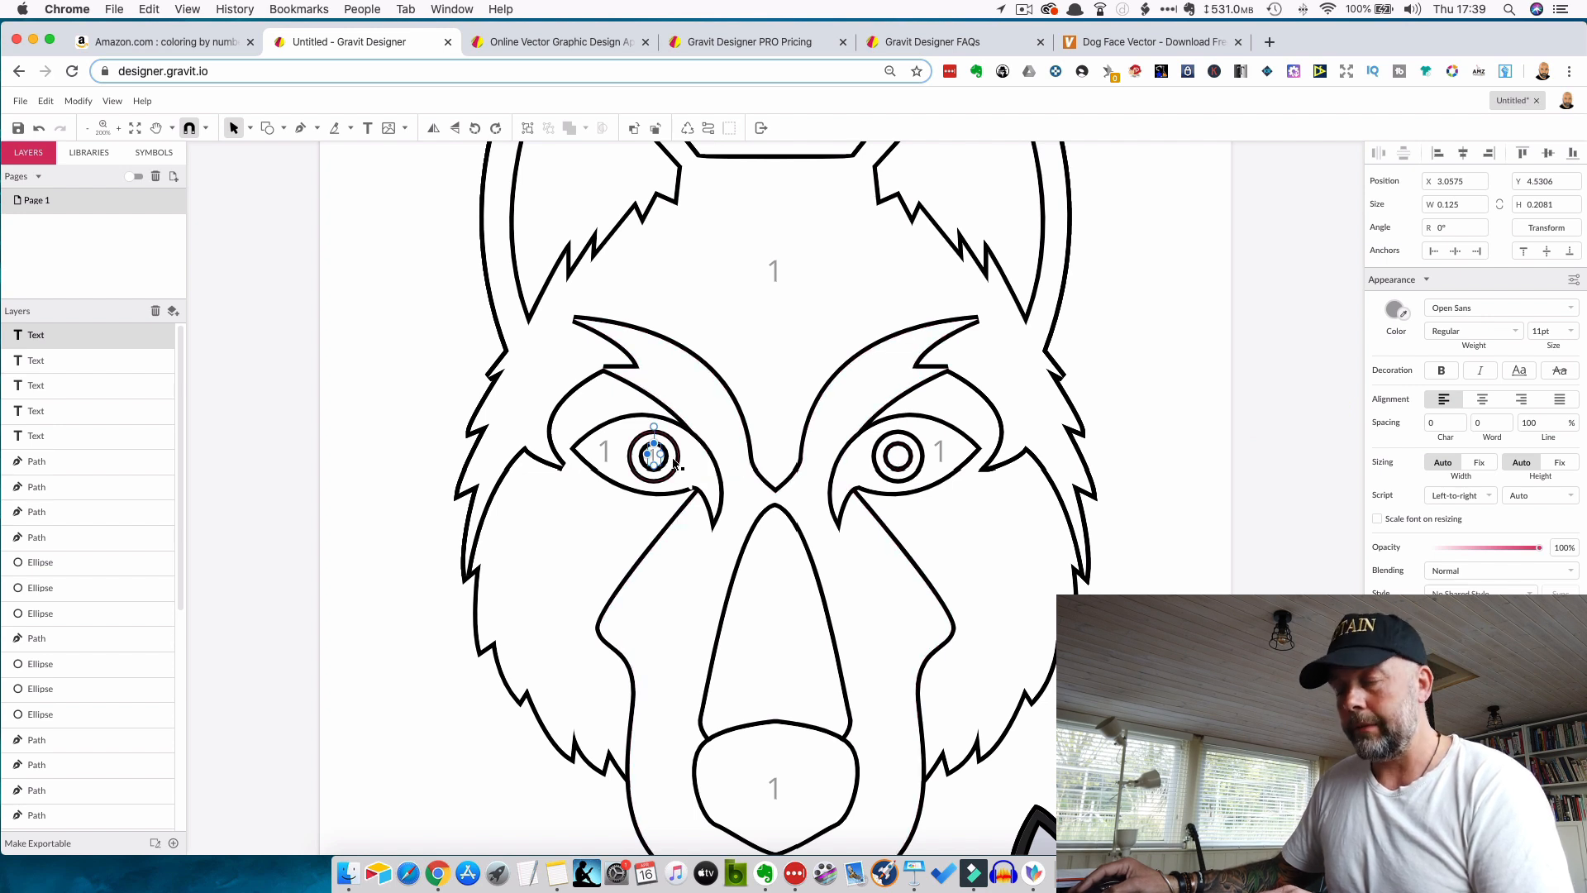
- Duplicate the small number 1 from the left-hand pupil into the inner circle of the right-hand eye, keeping both level
key("alt")
left_click_drag(654, 460, 898, 463)
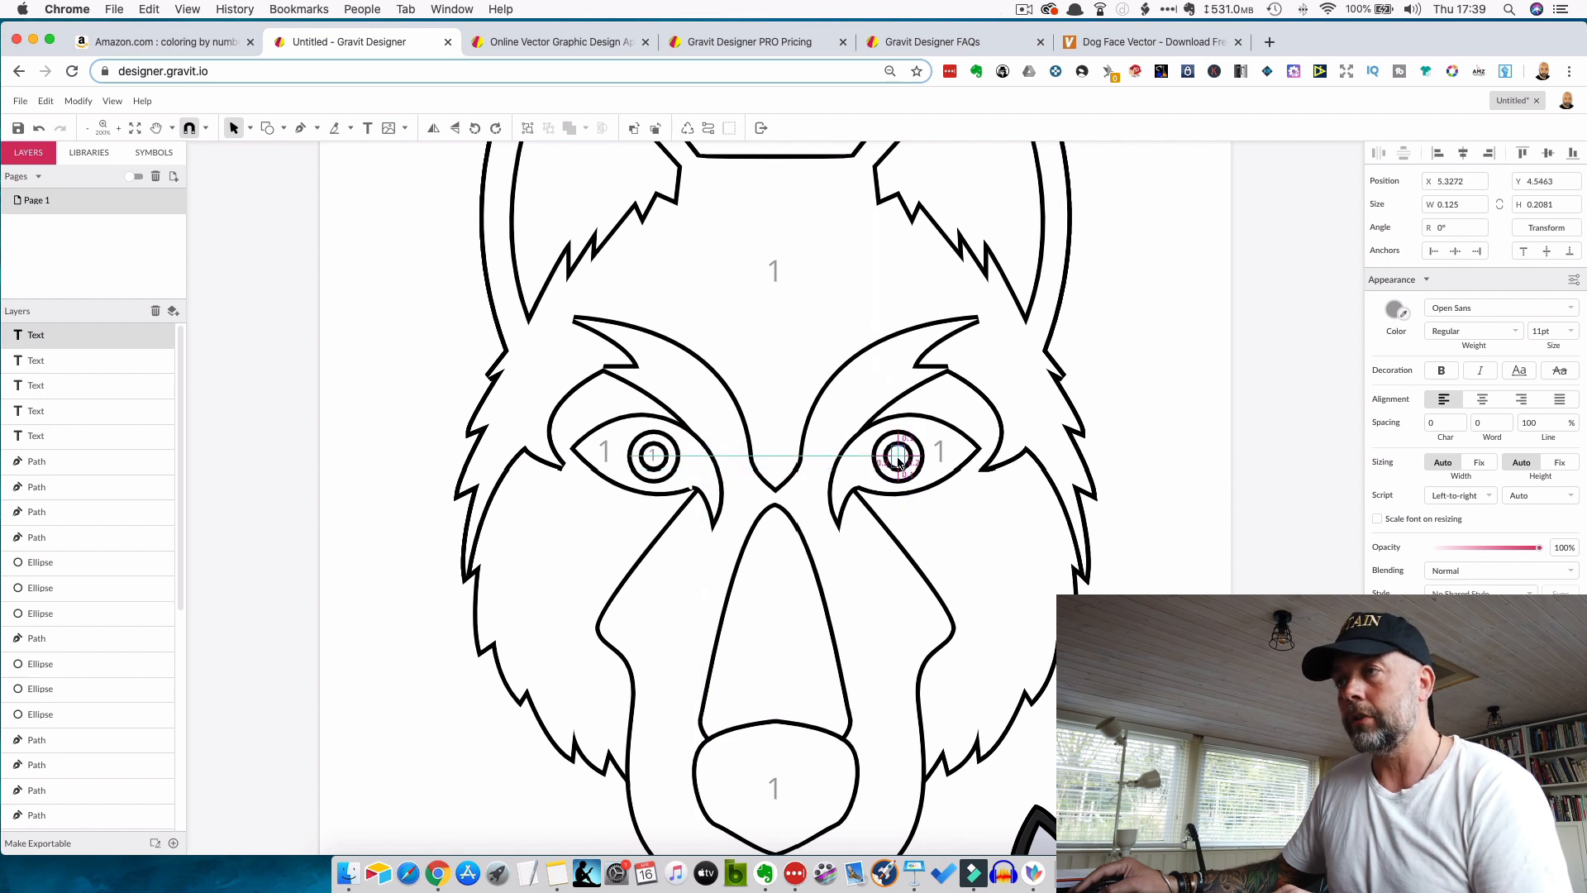
left_click_drag(899, 463, 899, 462)
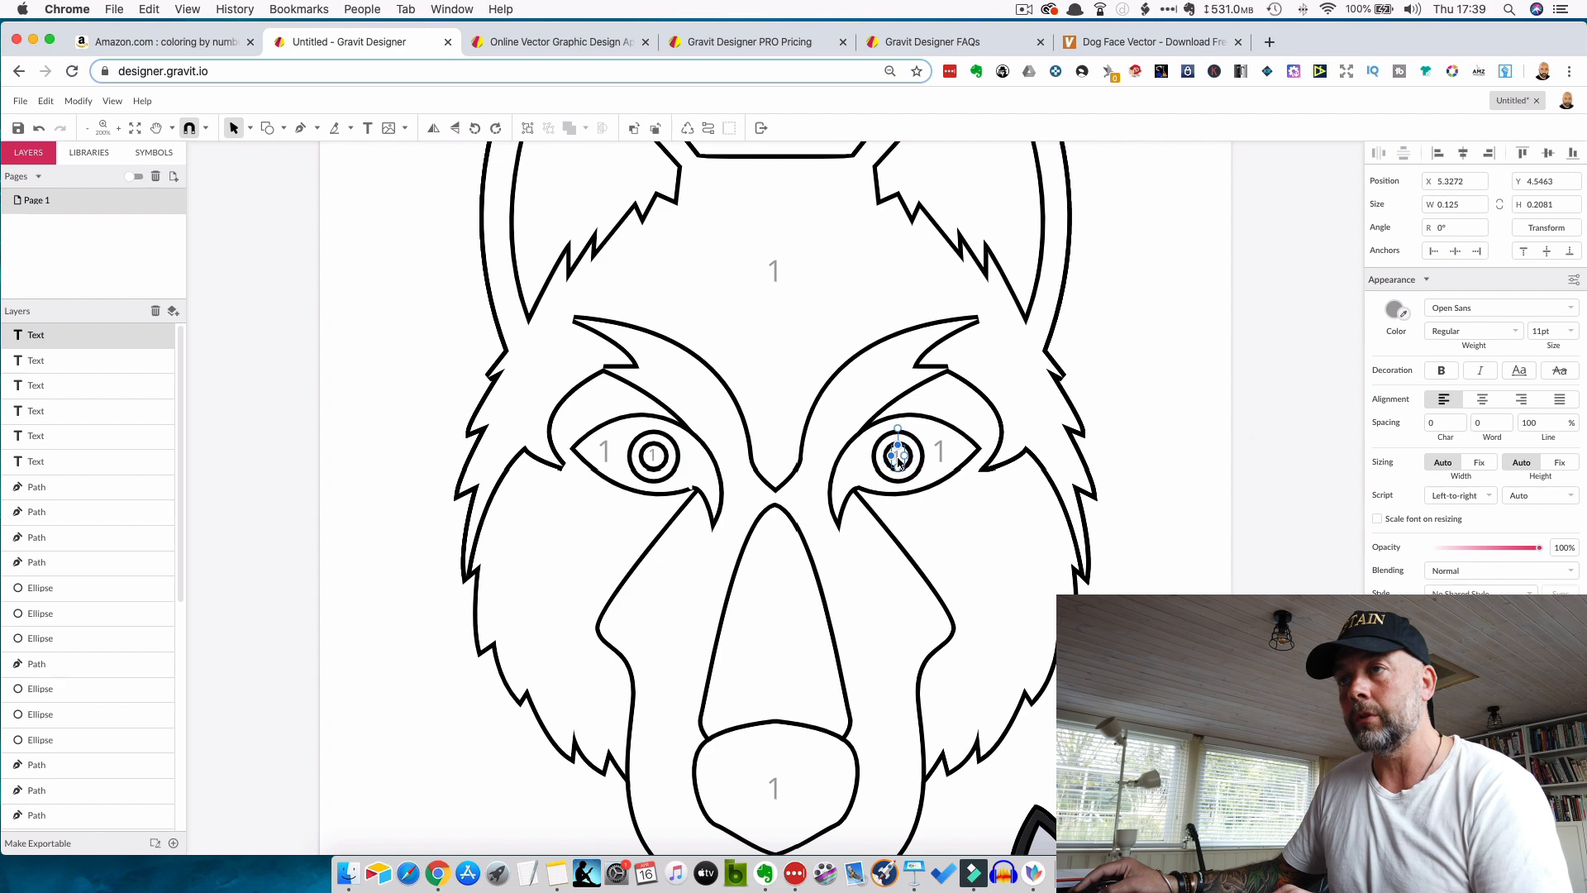
left_click(992, 513)
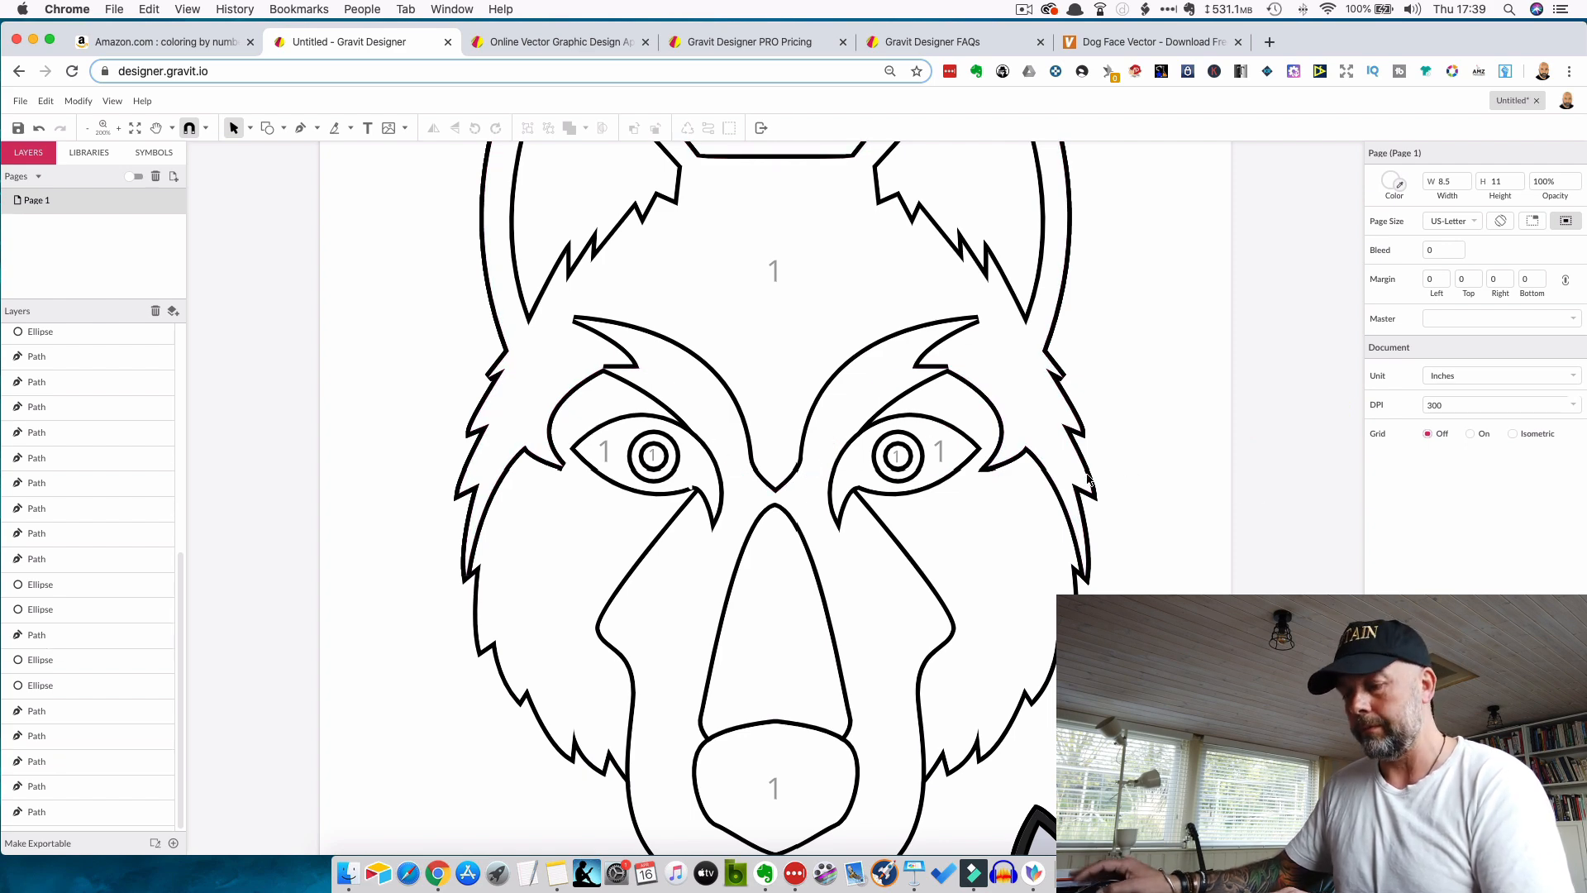
- Add the number 2 as a new text inside the inner area of the husky's left-hand ear
key("super+minus")
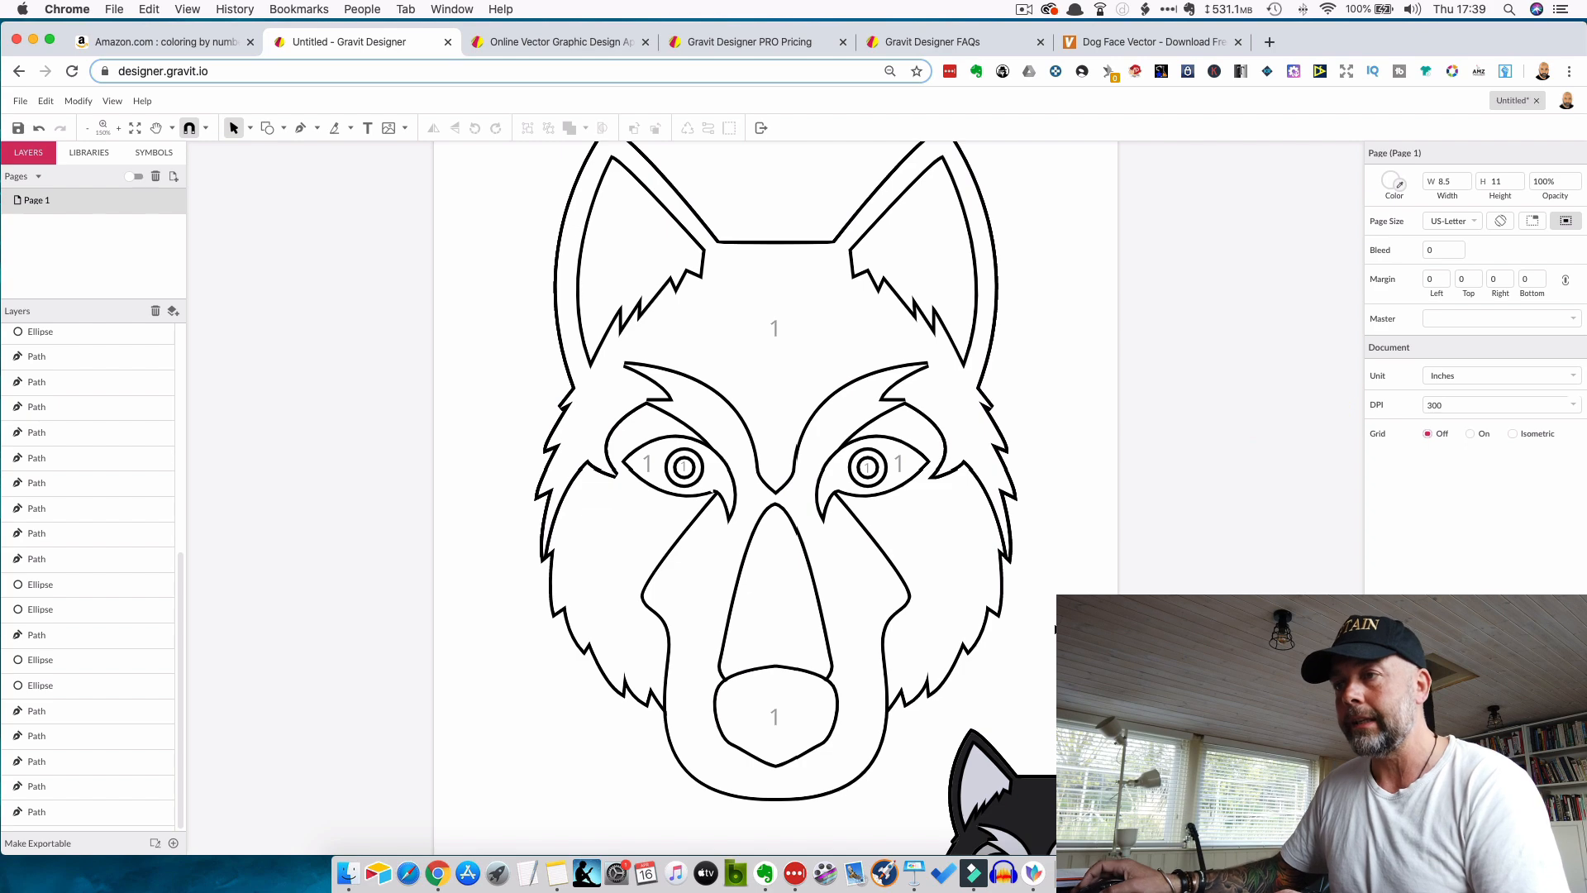
scroll(1083, 480, "down", 5)
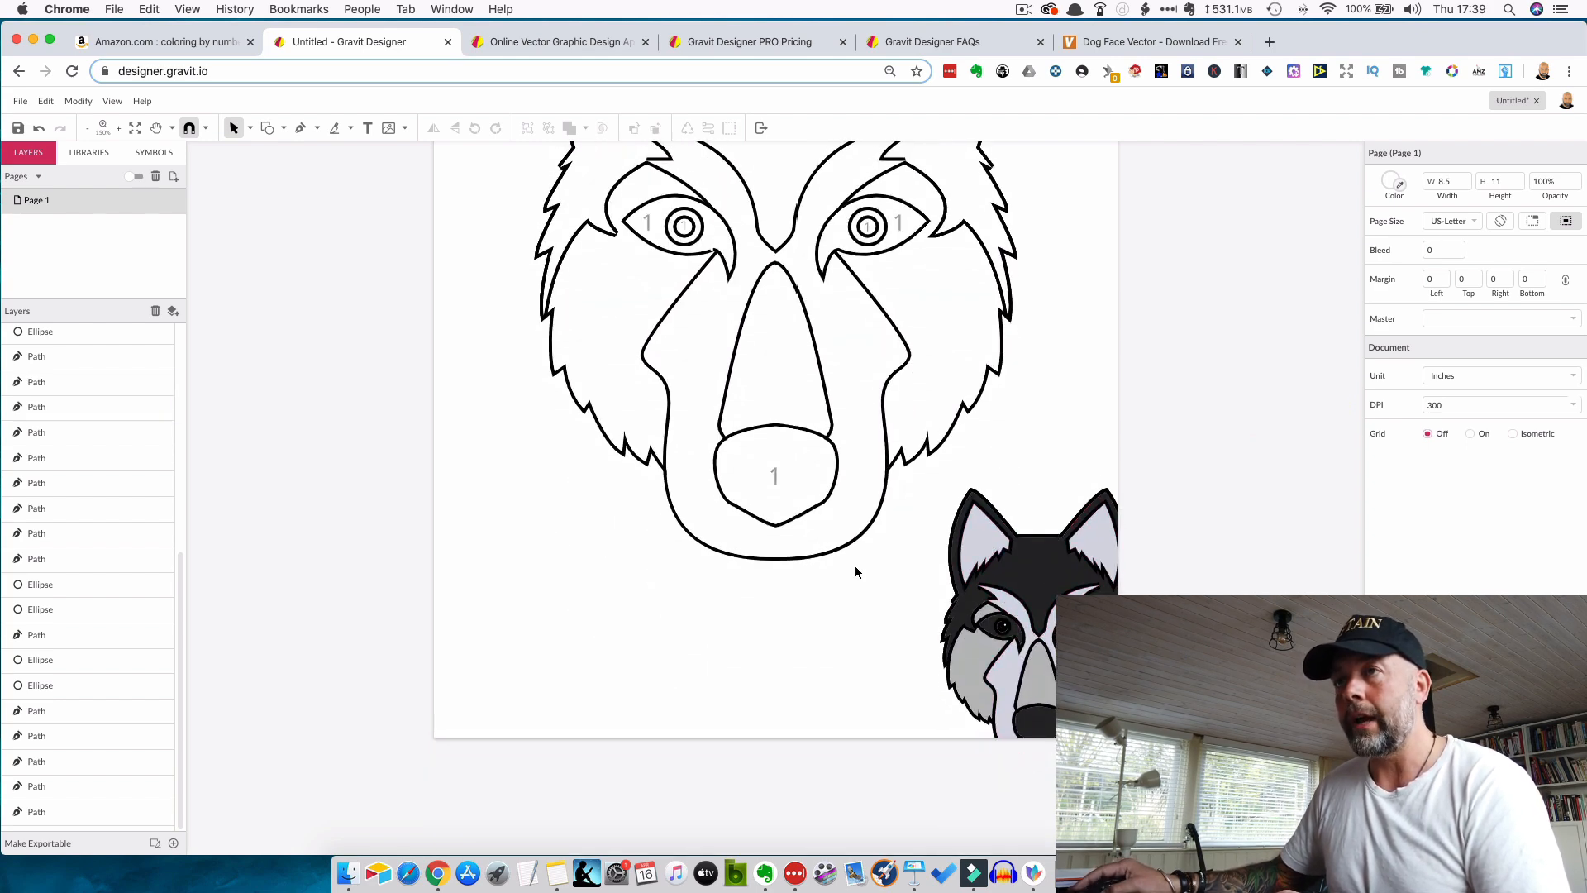
scroll(855, 565, "up", 6)
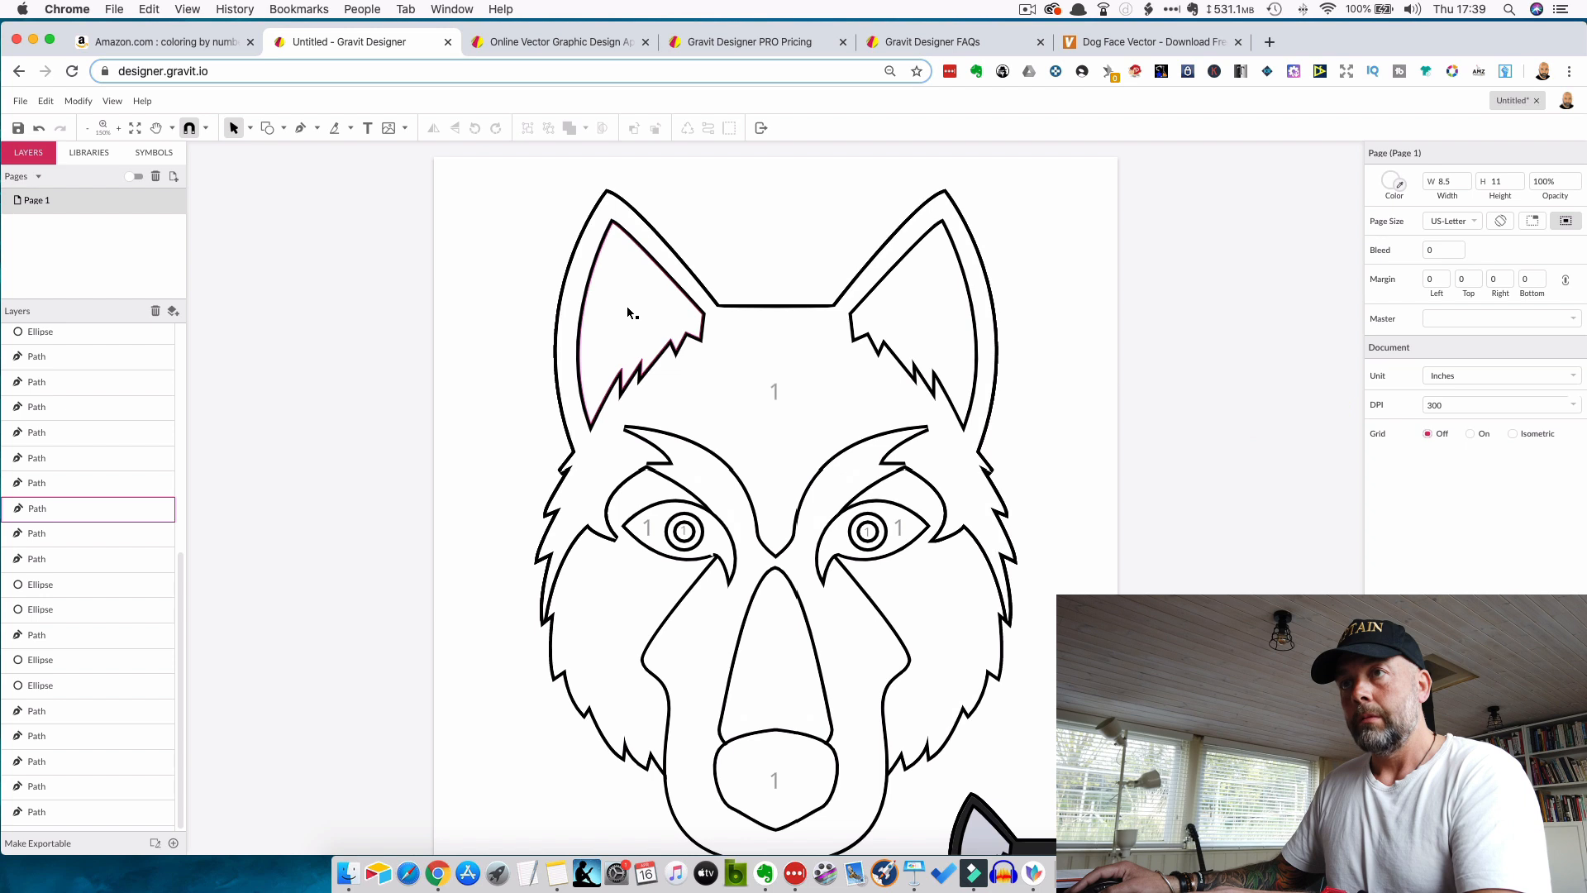
key("t")
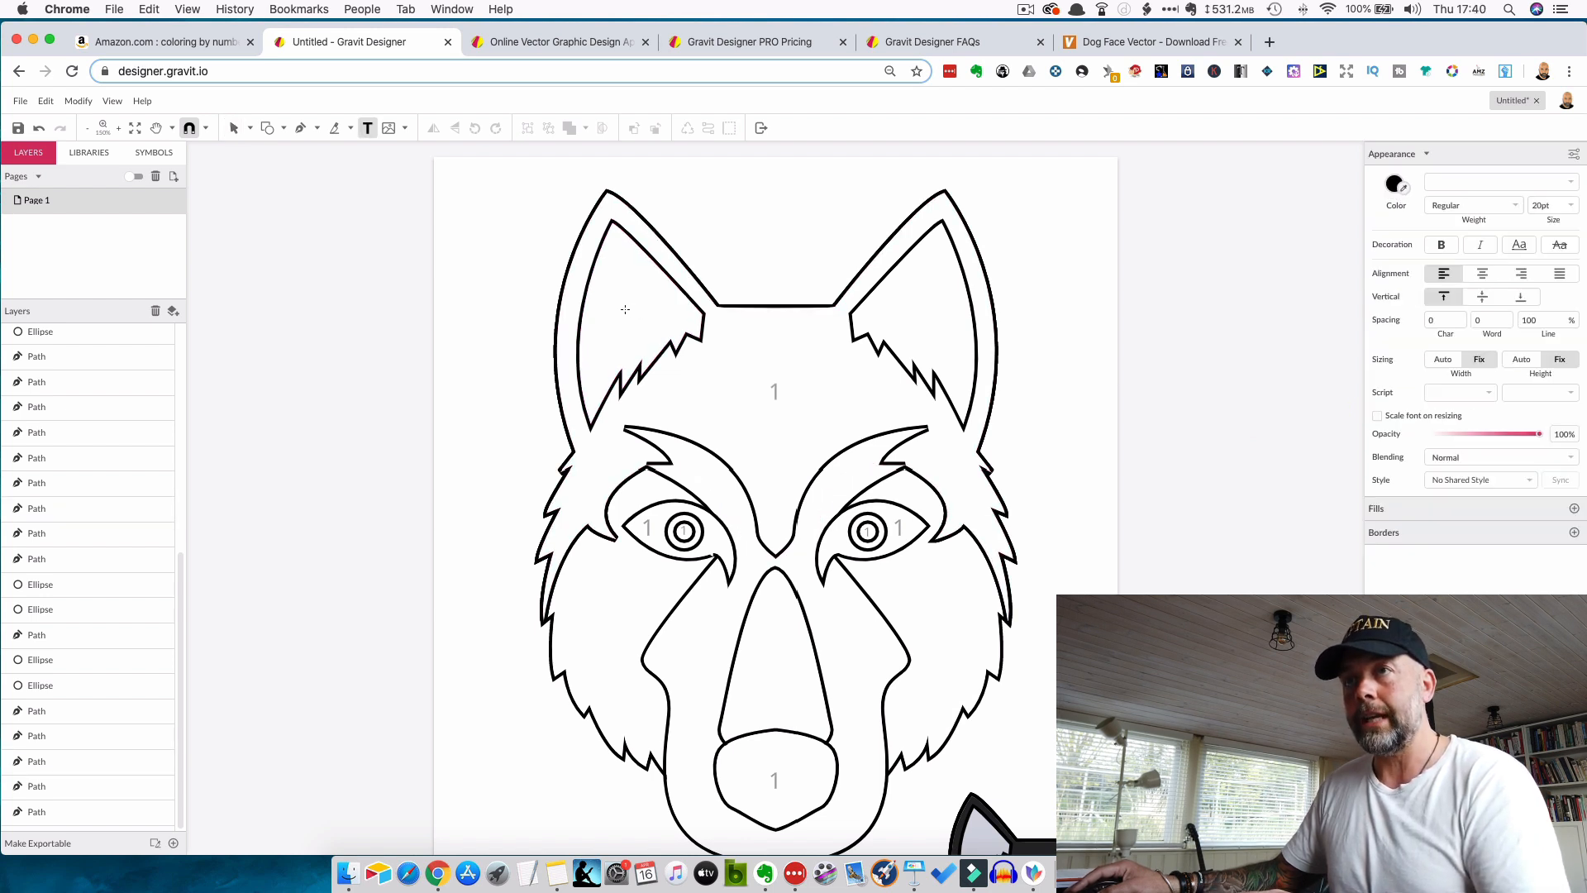
left_click(625, 309)
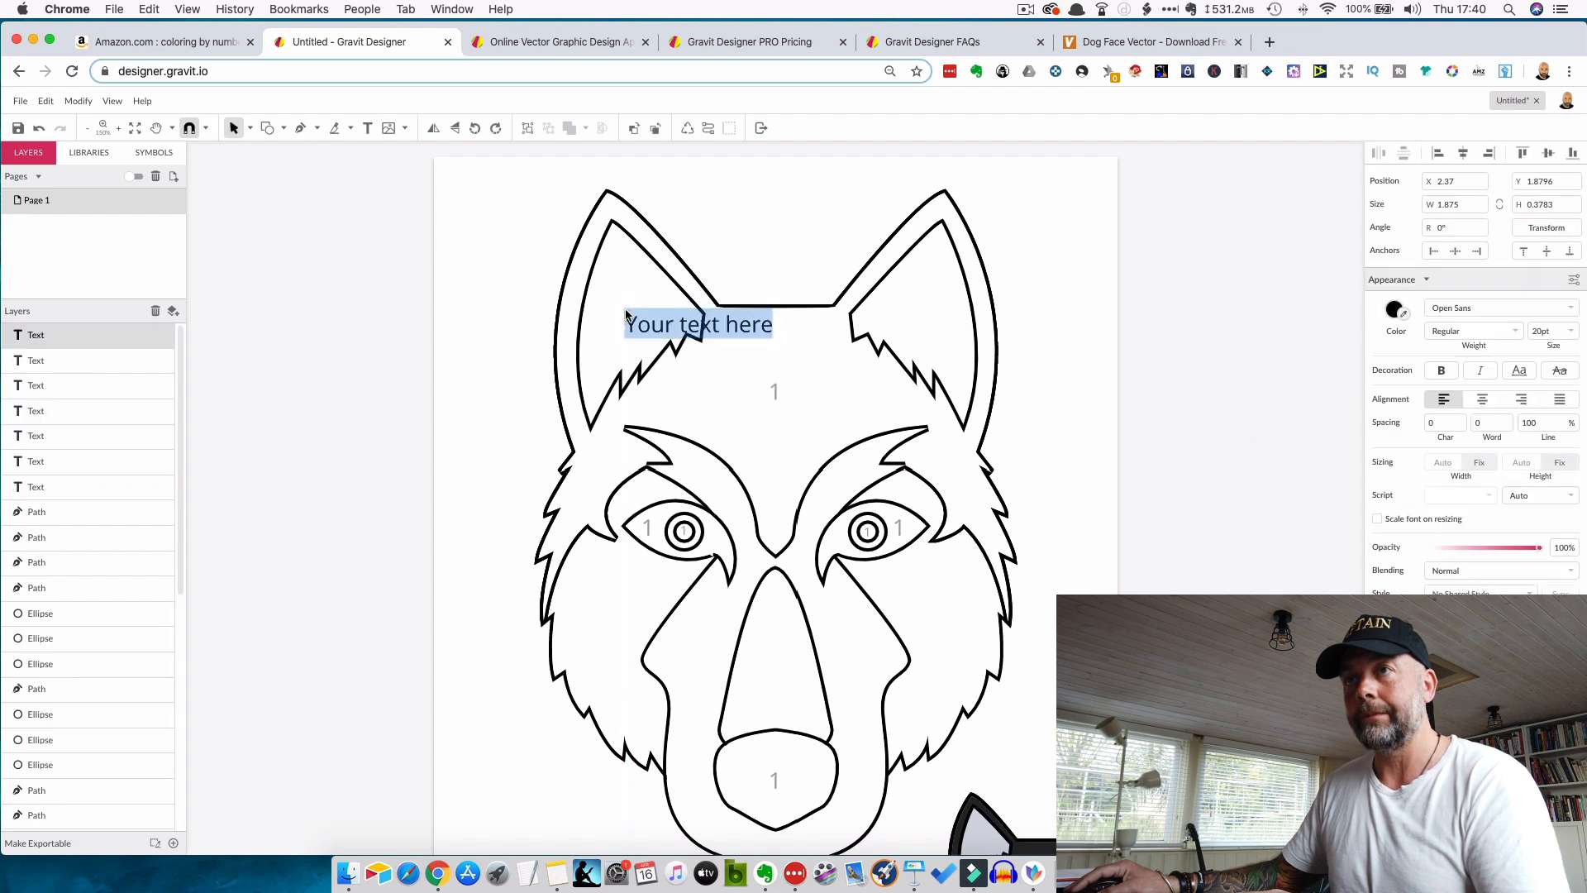
type("2")
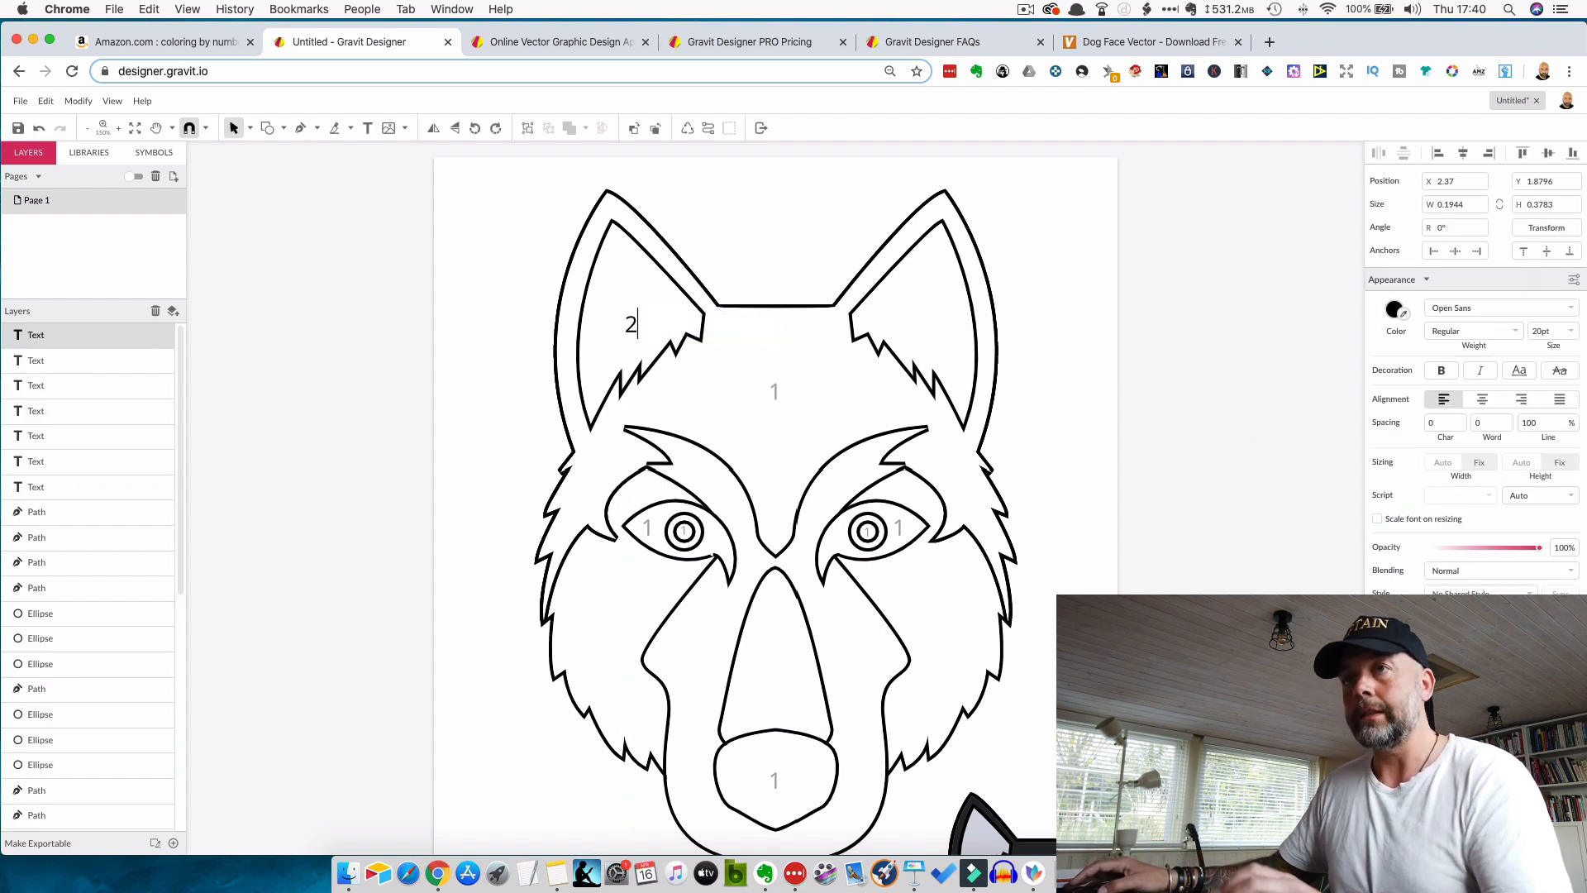
- Change the colour of the number 2 in the left-hand ear to grey #A2A2A2
double_click(631, 329)
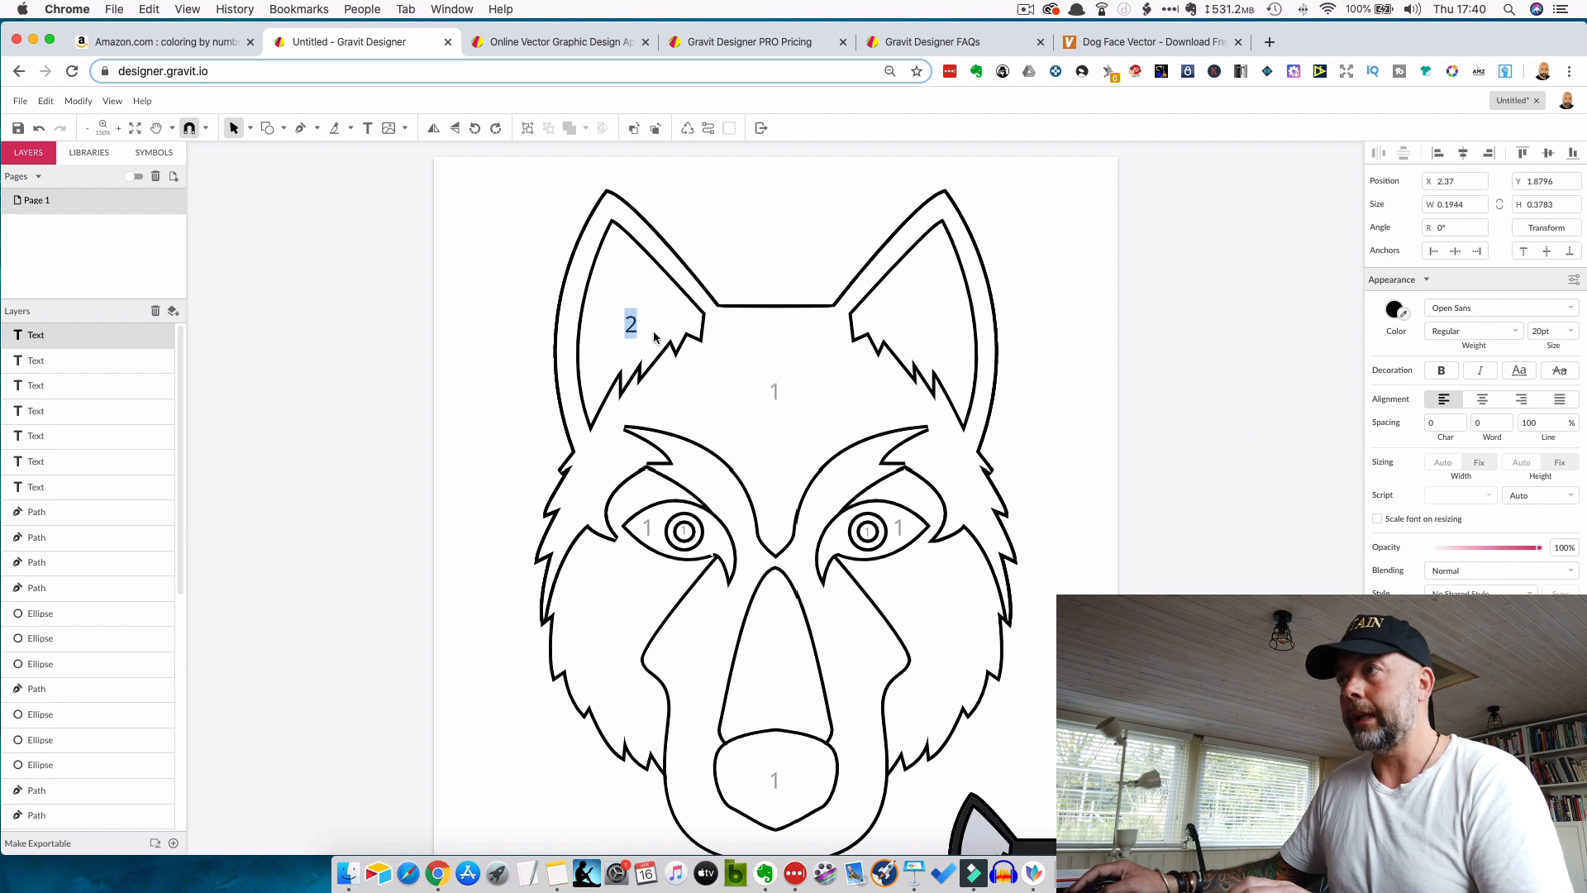
left_click(1395, 311)
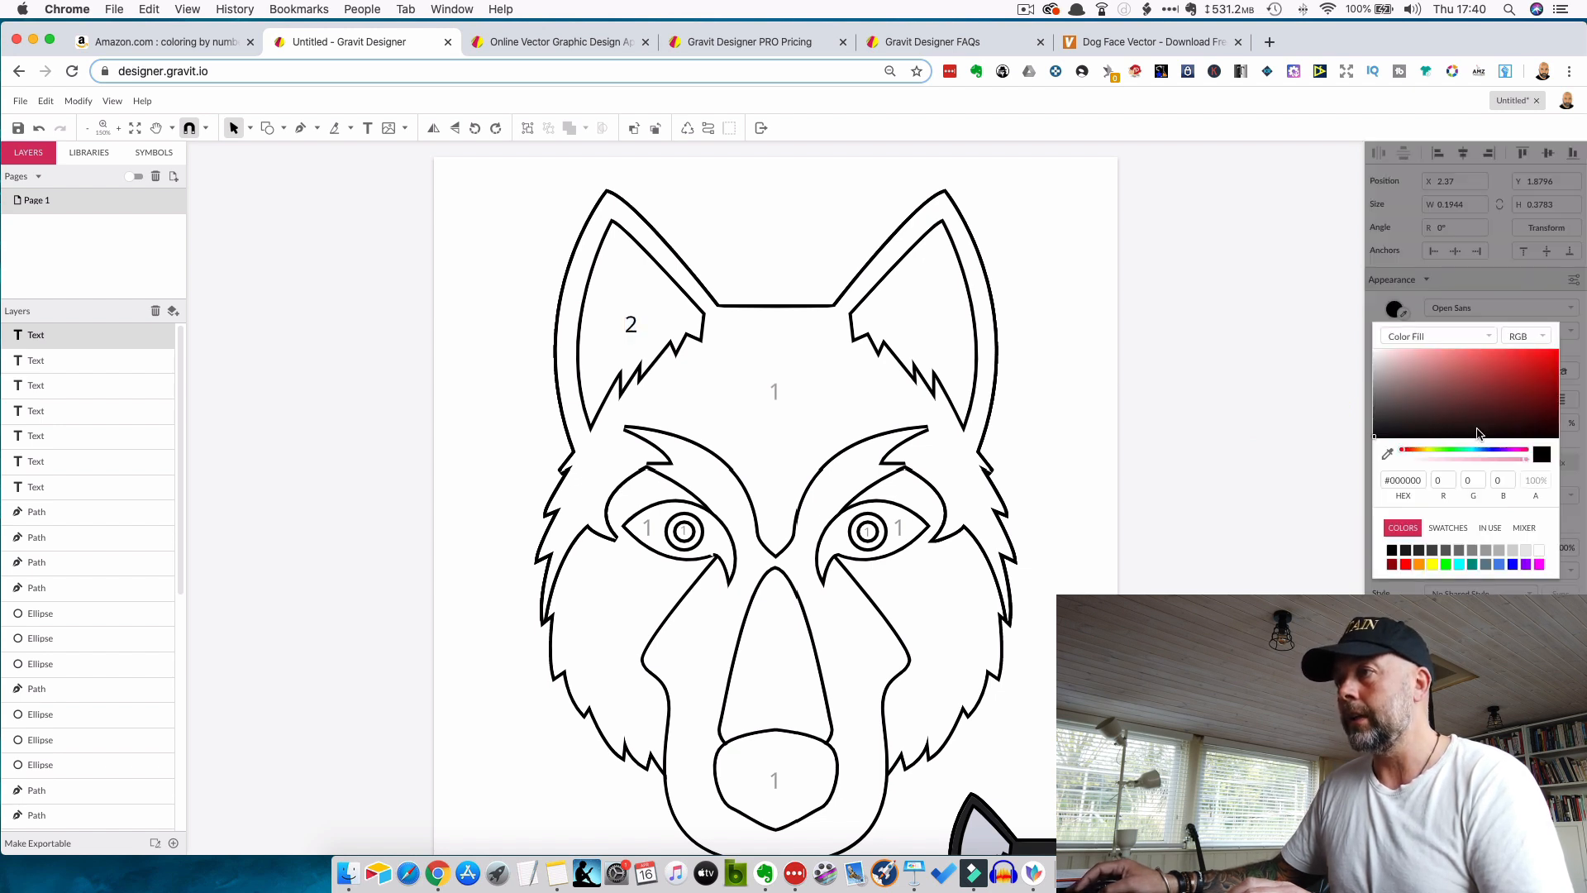
left_click(1485, 551)
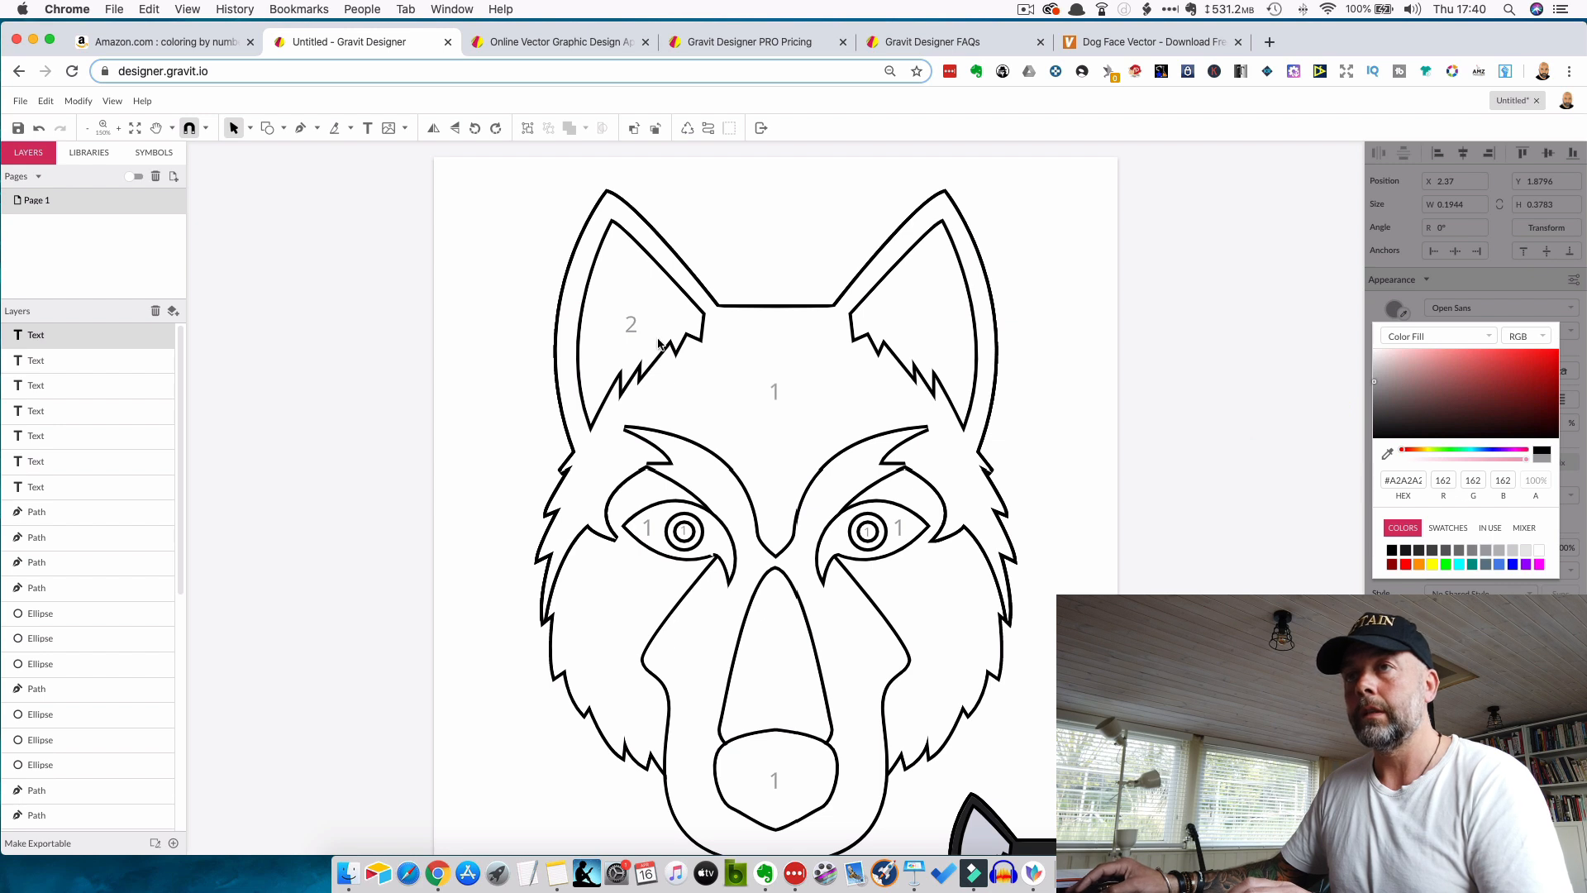
left_click(633, 331)
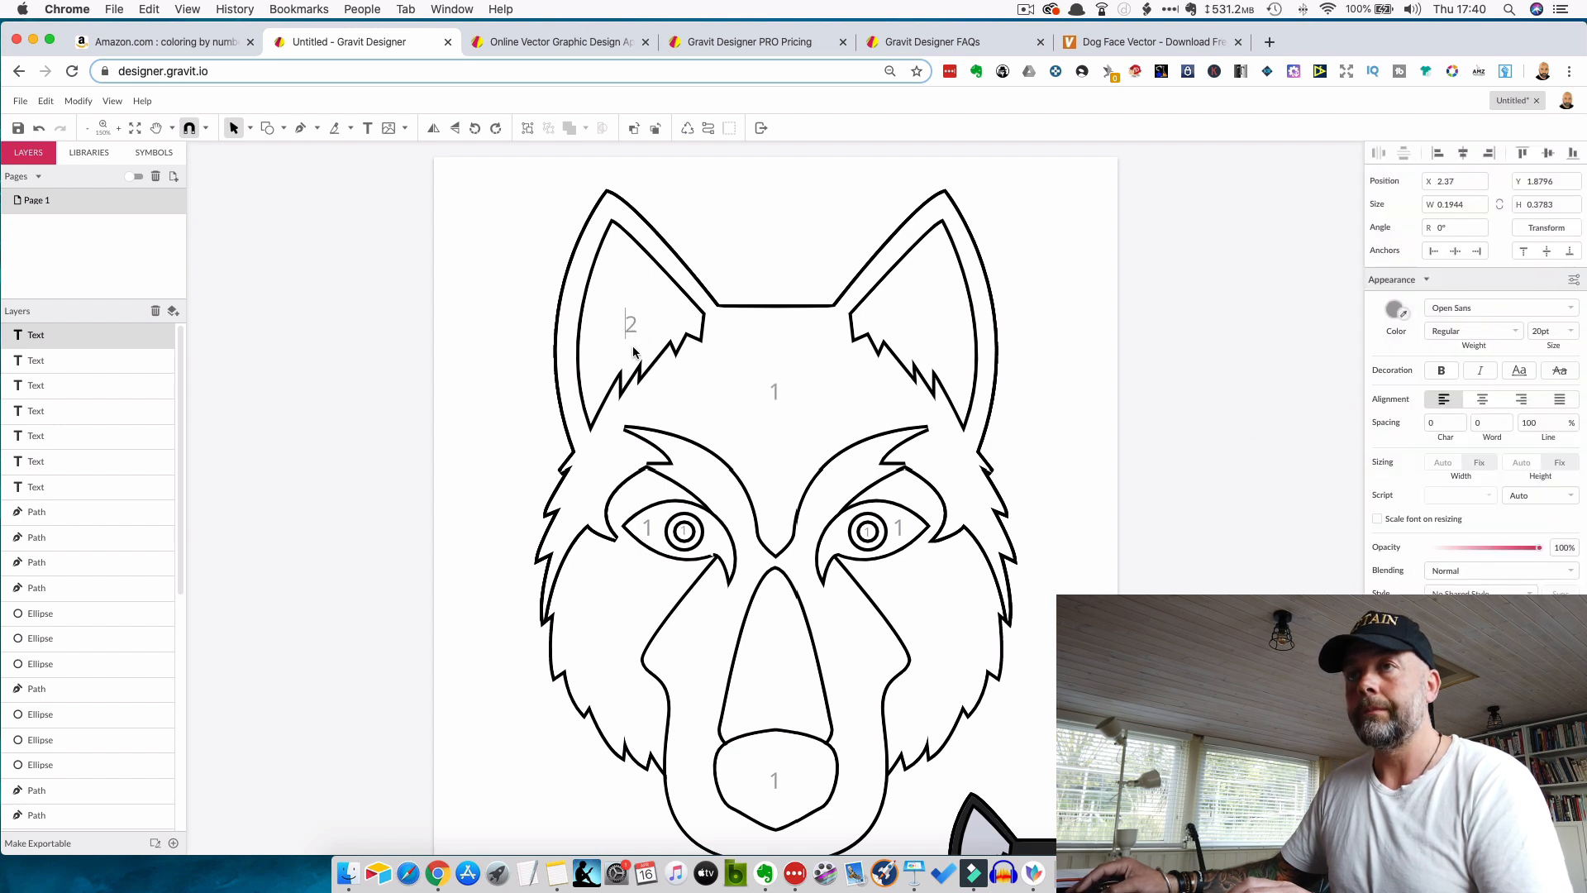
- Move the grey 2 slightly higher in the left-hand ear and duplicate it at the same height into the right-hand inner ear
left_click(634, 347)
left_click_drag(632, 325, 938, 315)
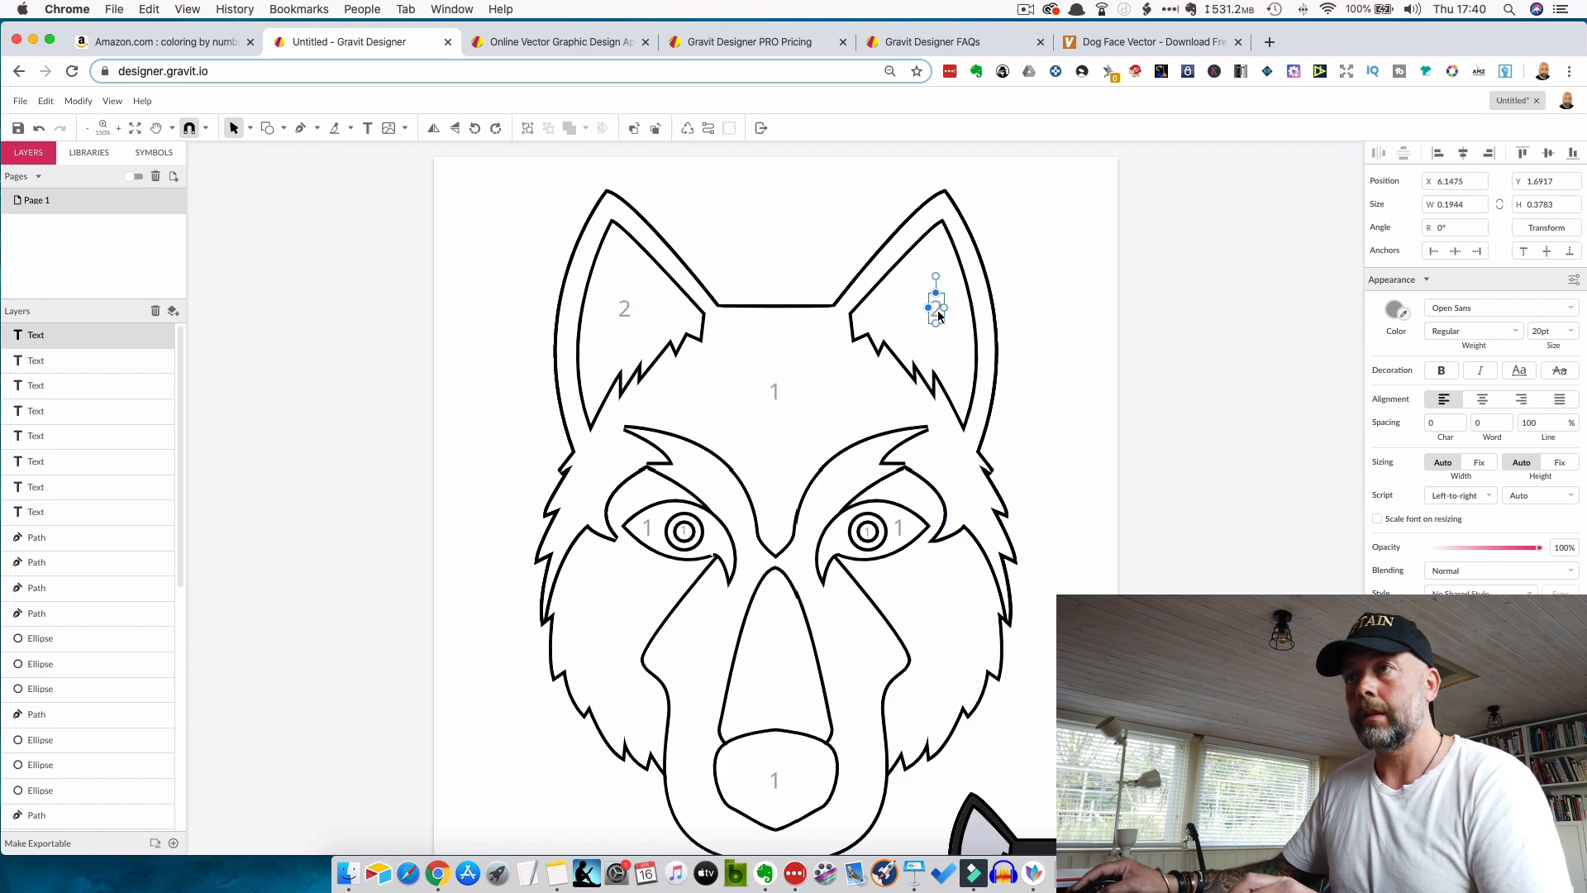
- Duplicate the grey number 2 onto both sides of the muzzle beside the nose bridge, keeping the two copies level
scroll(1038, 410, "down", 5)
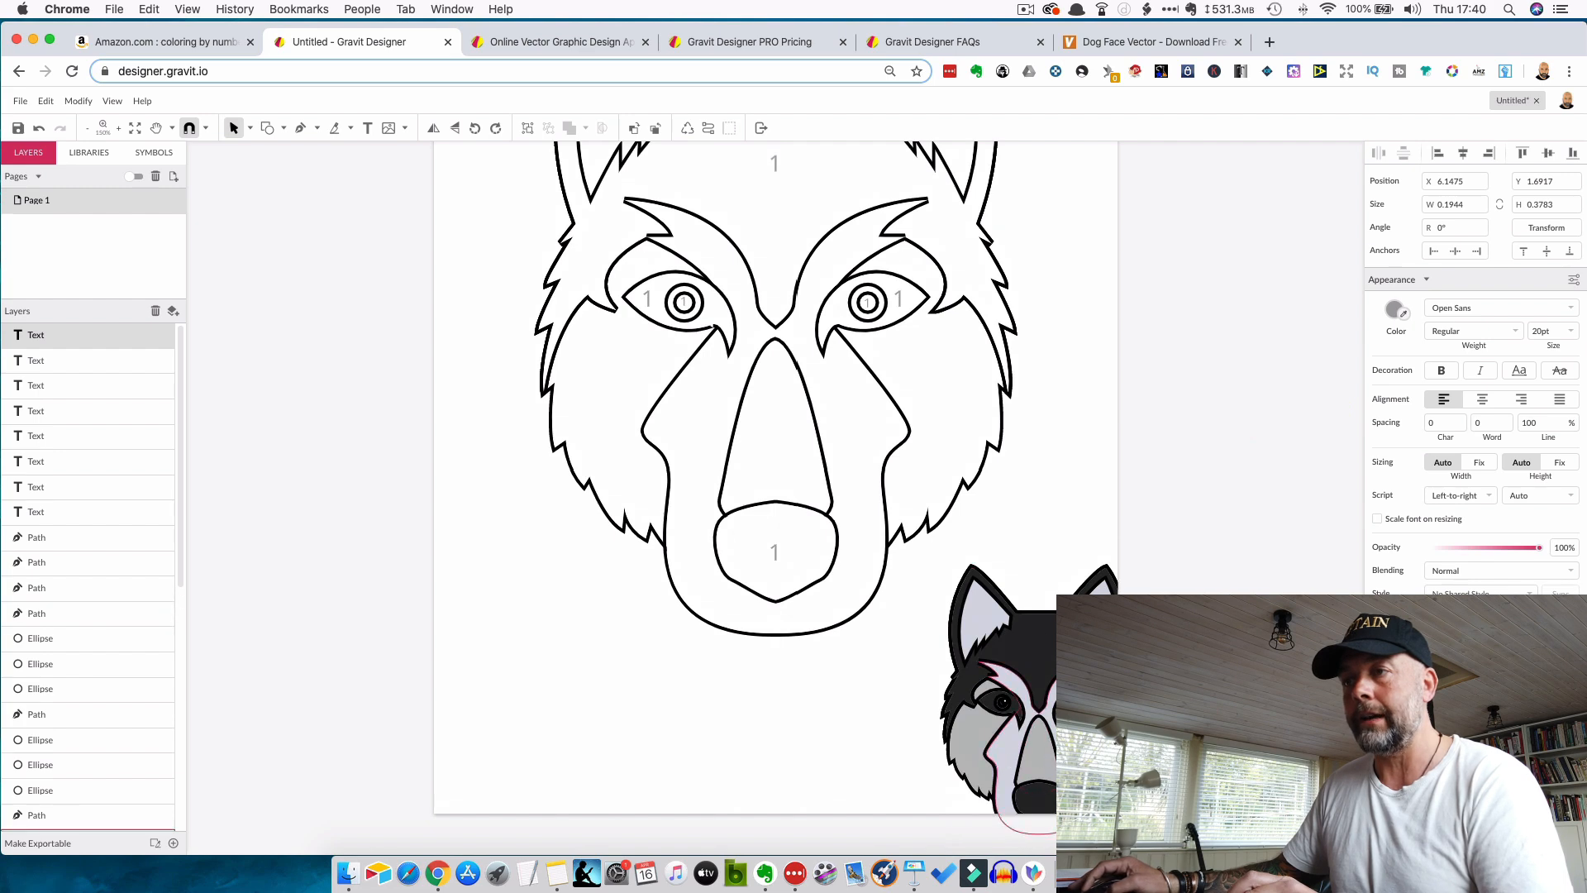
scroll(745, 537, "up", 5)
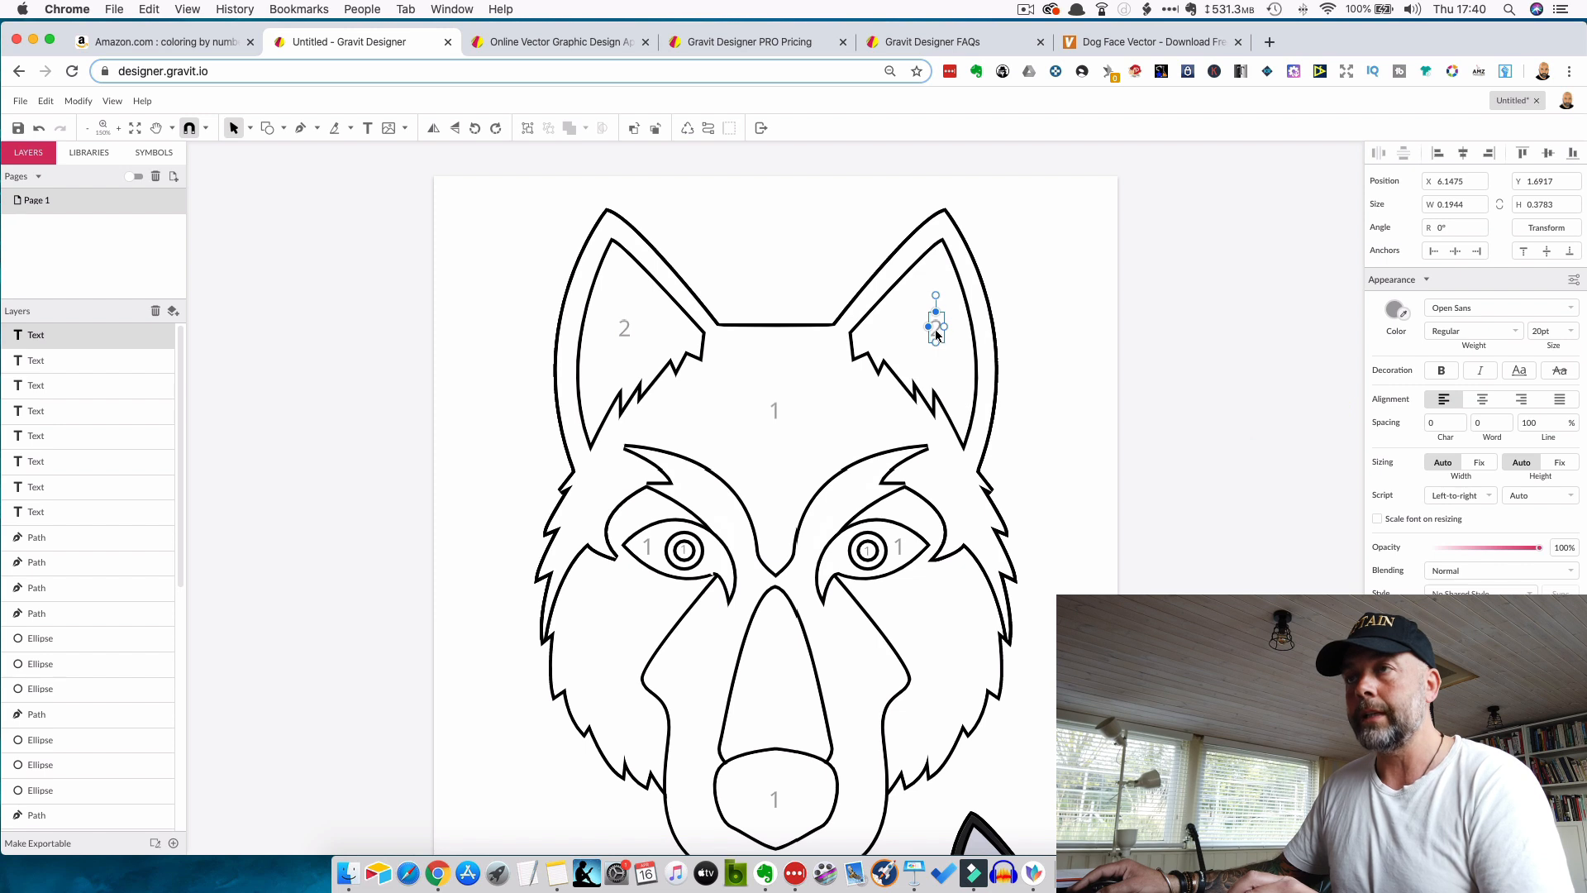
key("alt")
left_click_drag(935, 329, 855, 672)
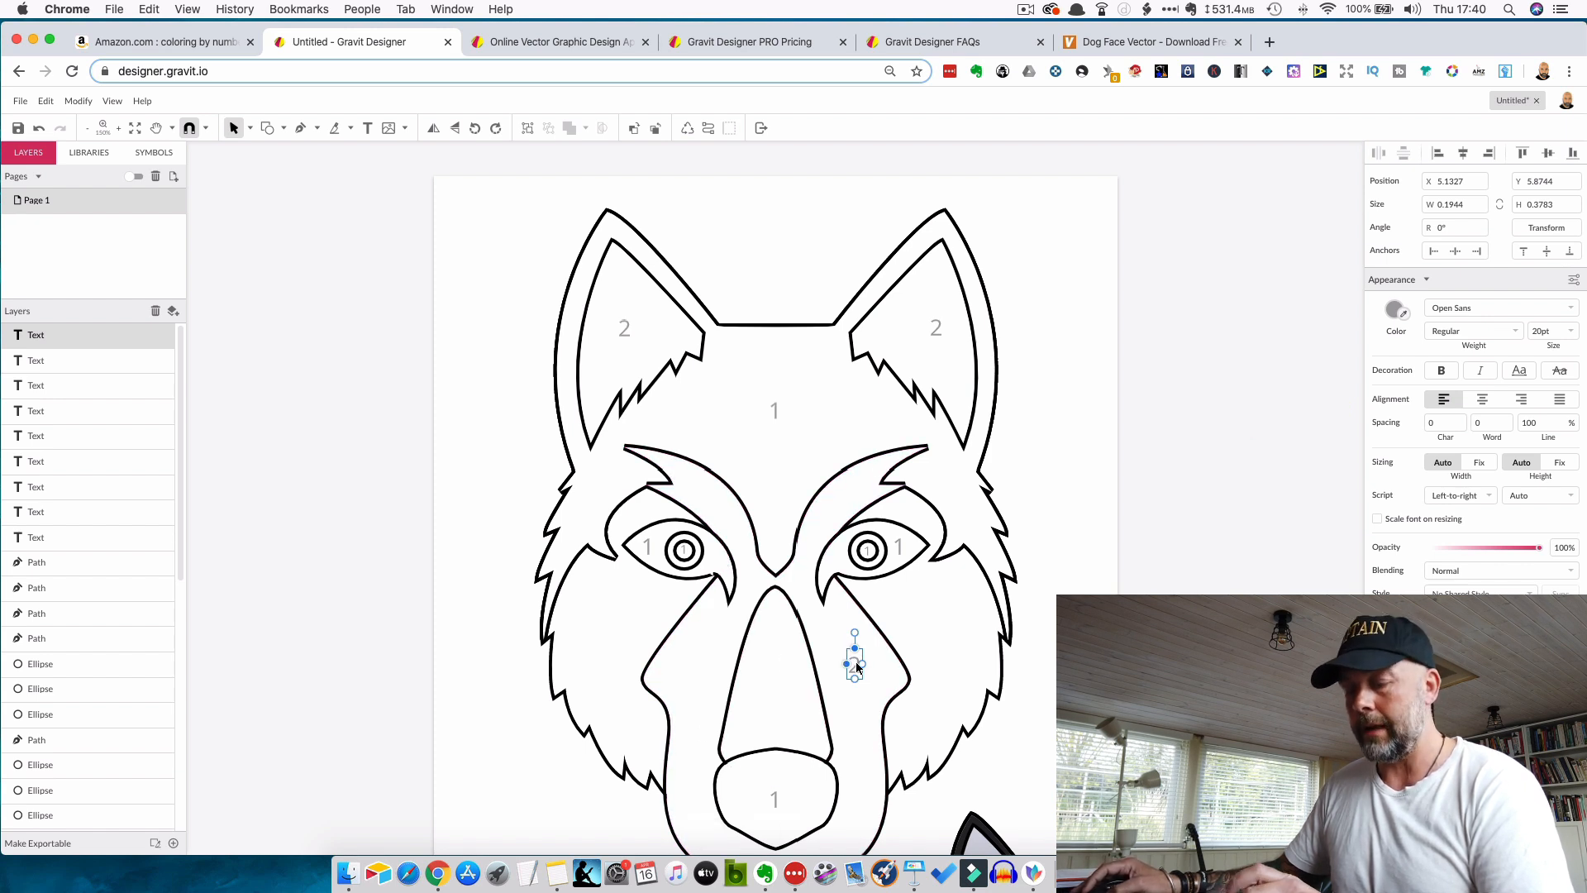
key("alt")
left_click_drag(855, 661, 693, 667)
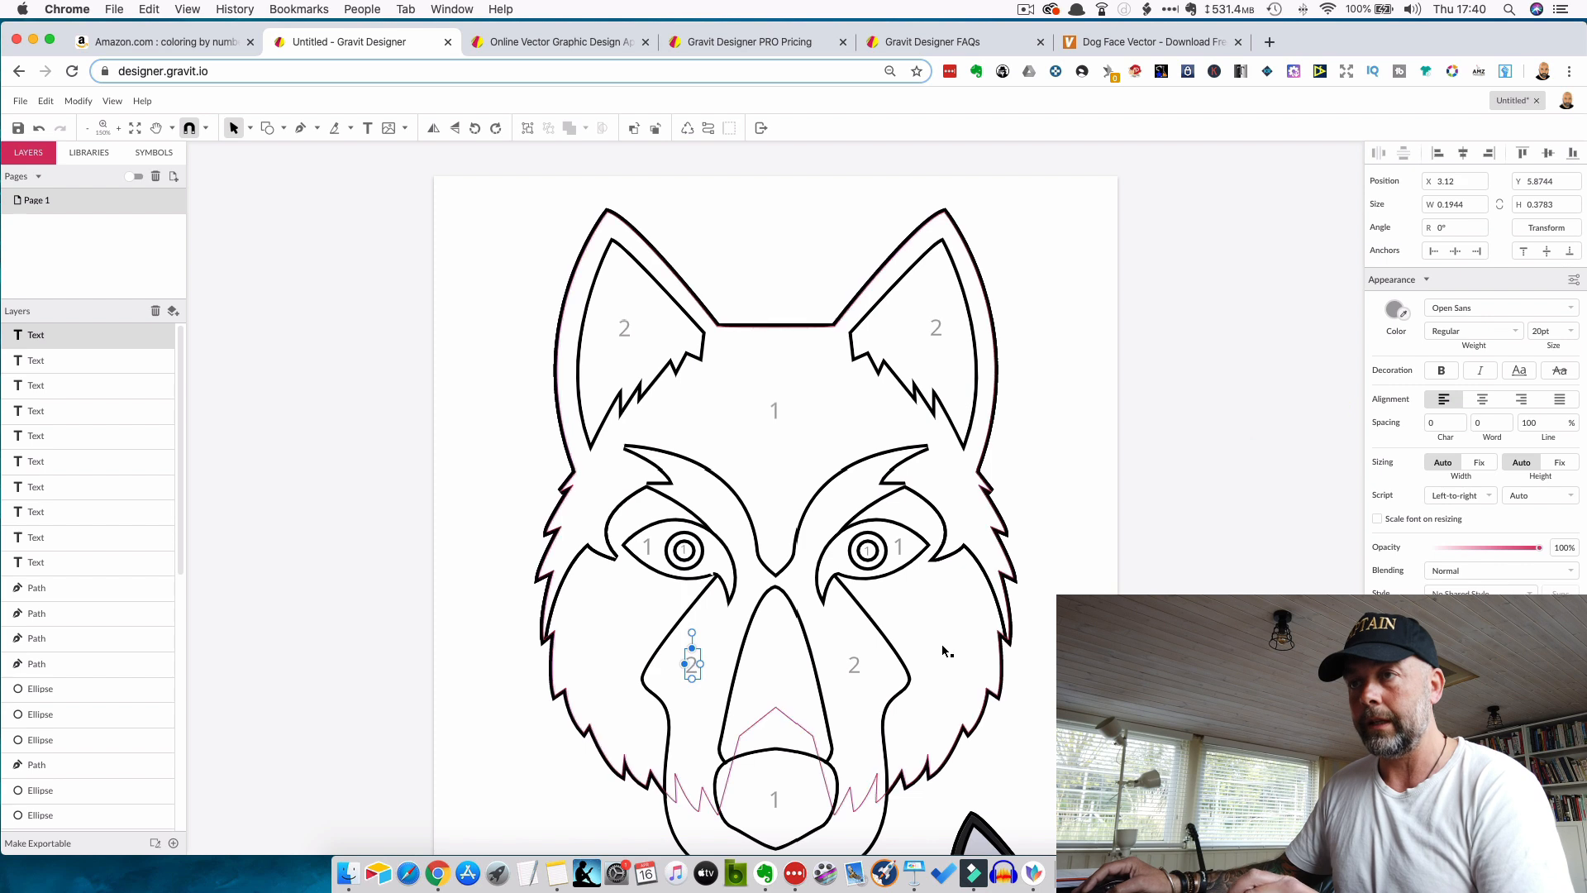
- Shift the number 2 on the right-hand side of the muzzle slightly outward, to X about 5.19 inches, at the same height
left_click(1050, 661)
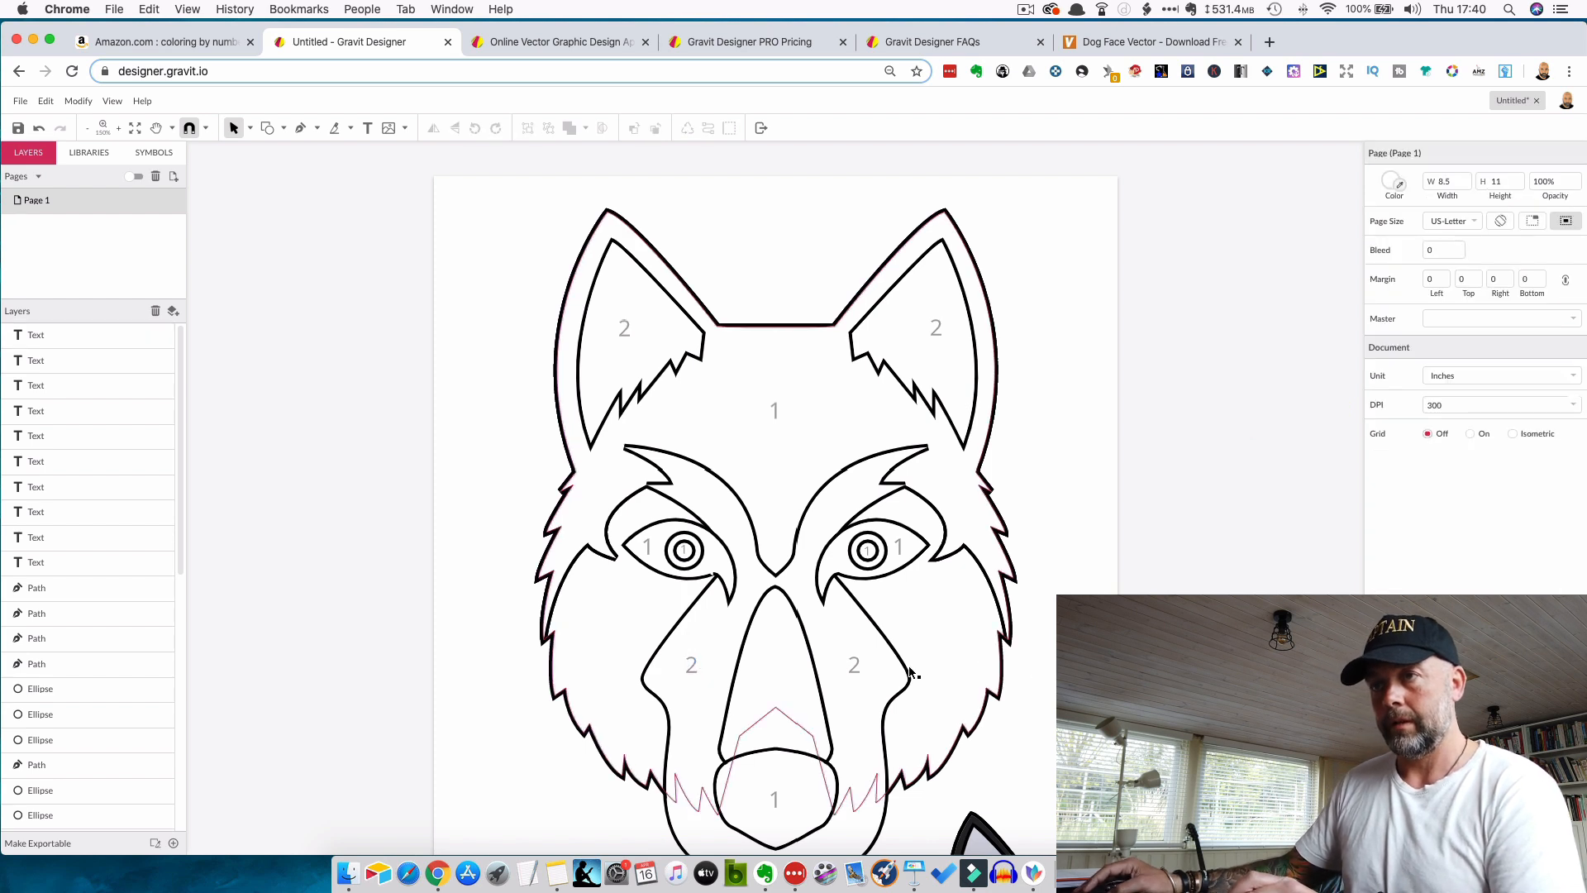
scroll(952, 658, "down", 3)
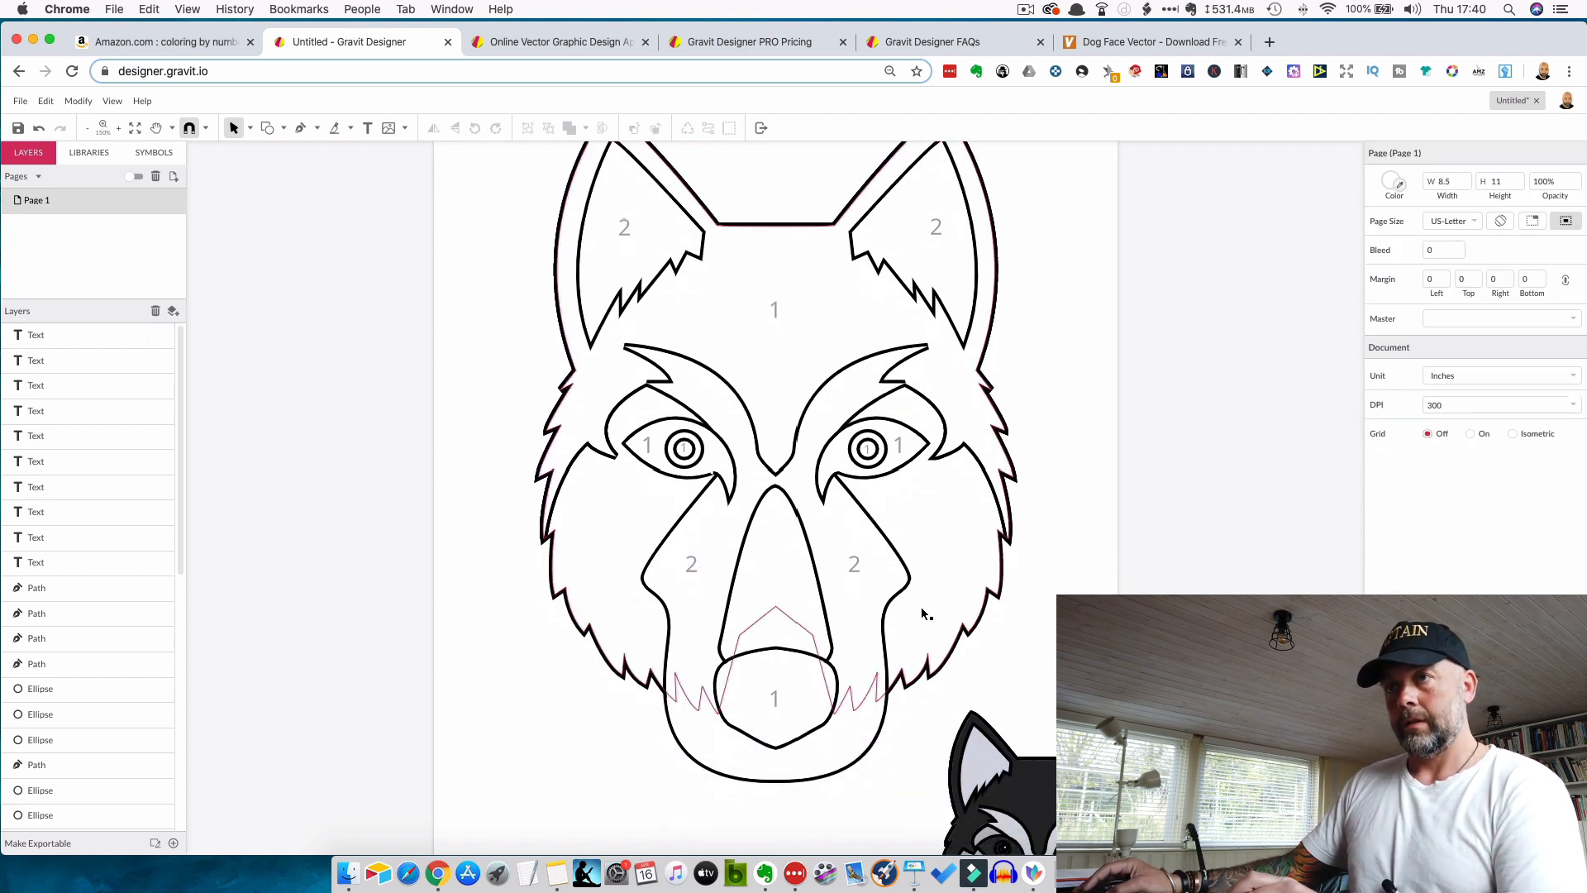
left_click(859, 566)
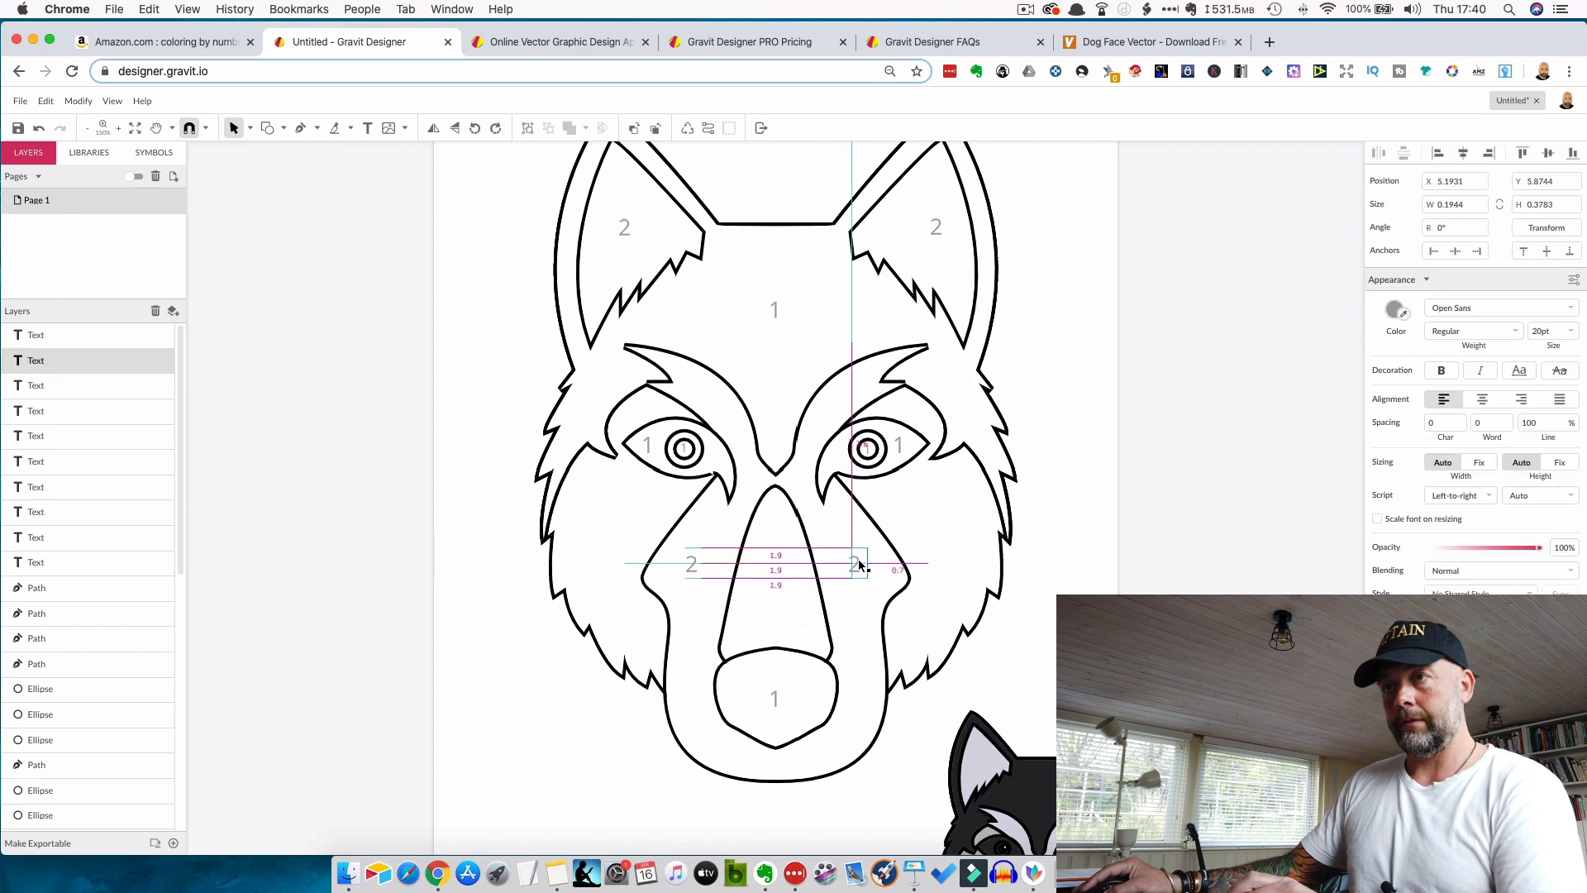
left_click(995, 579)
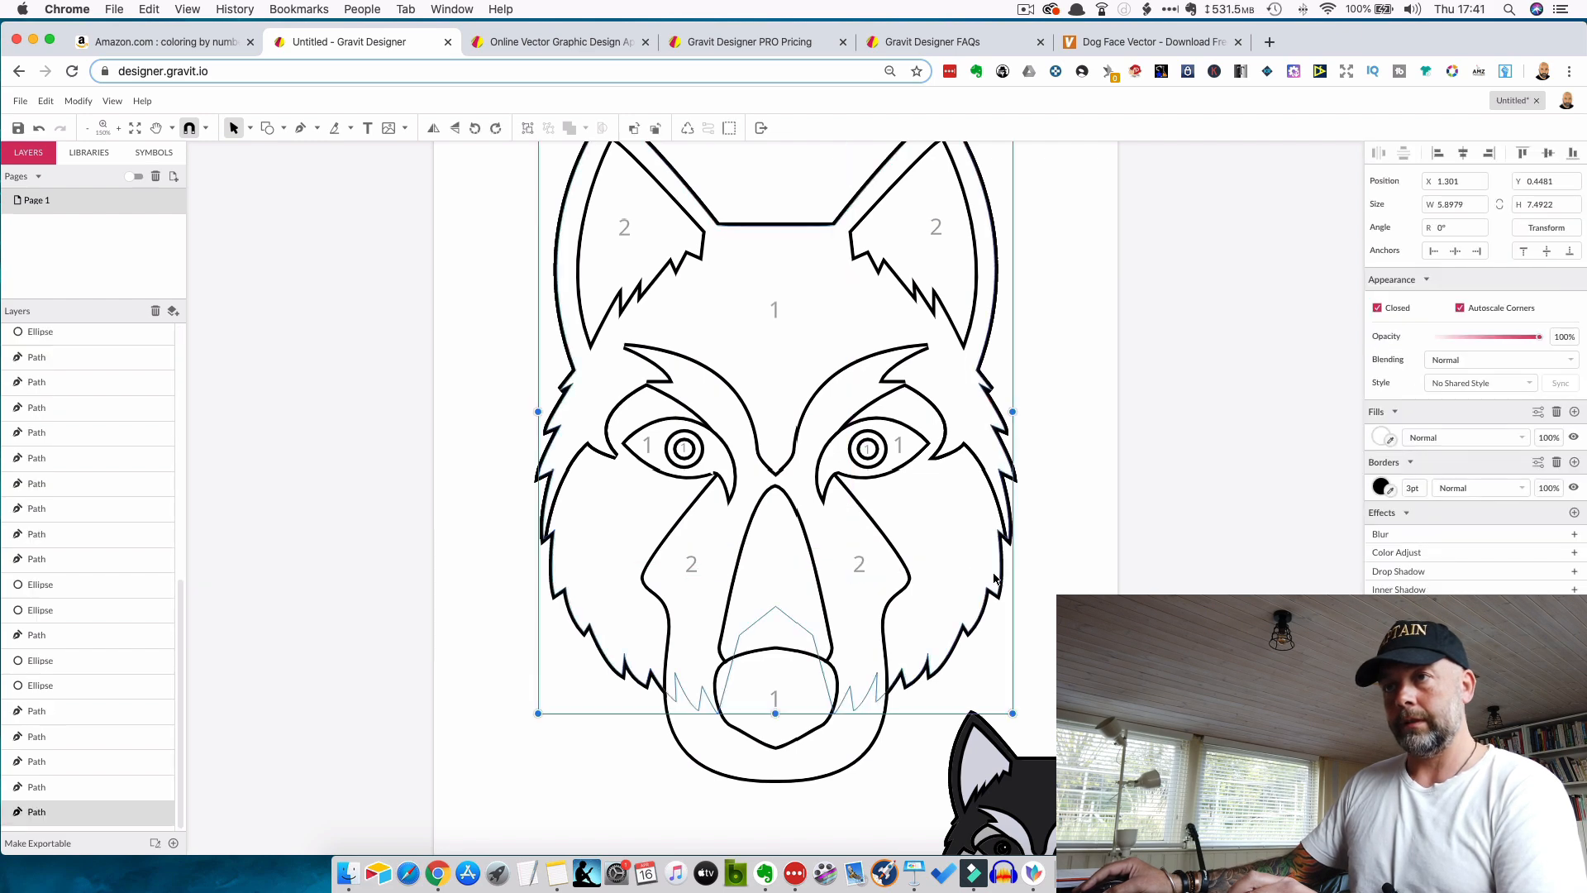
- Add the number 3 as a new text on the husky's left-hand cheek
scroll(995, 579, "down", 4)
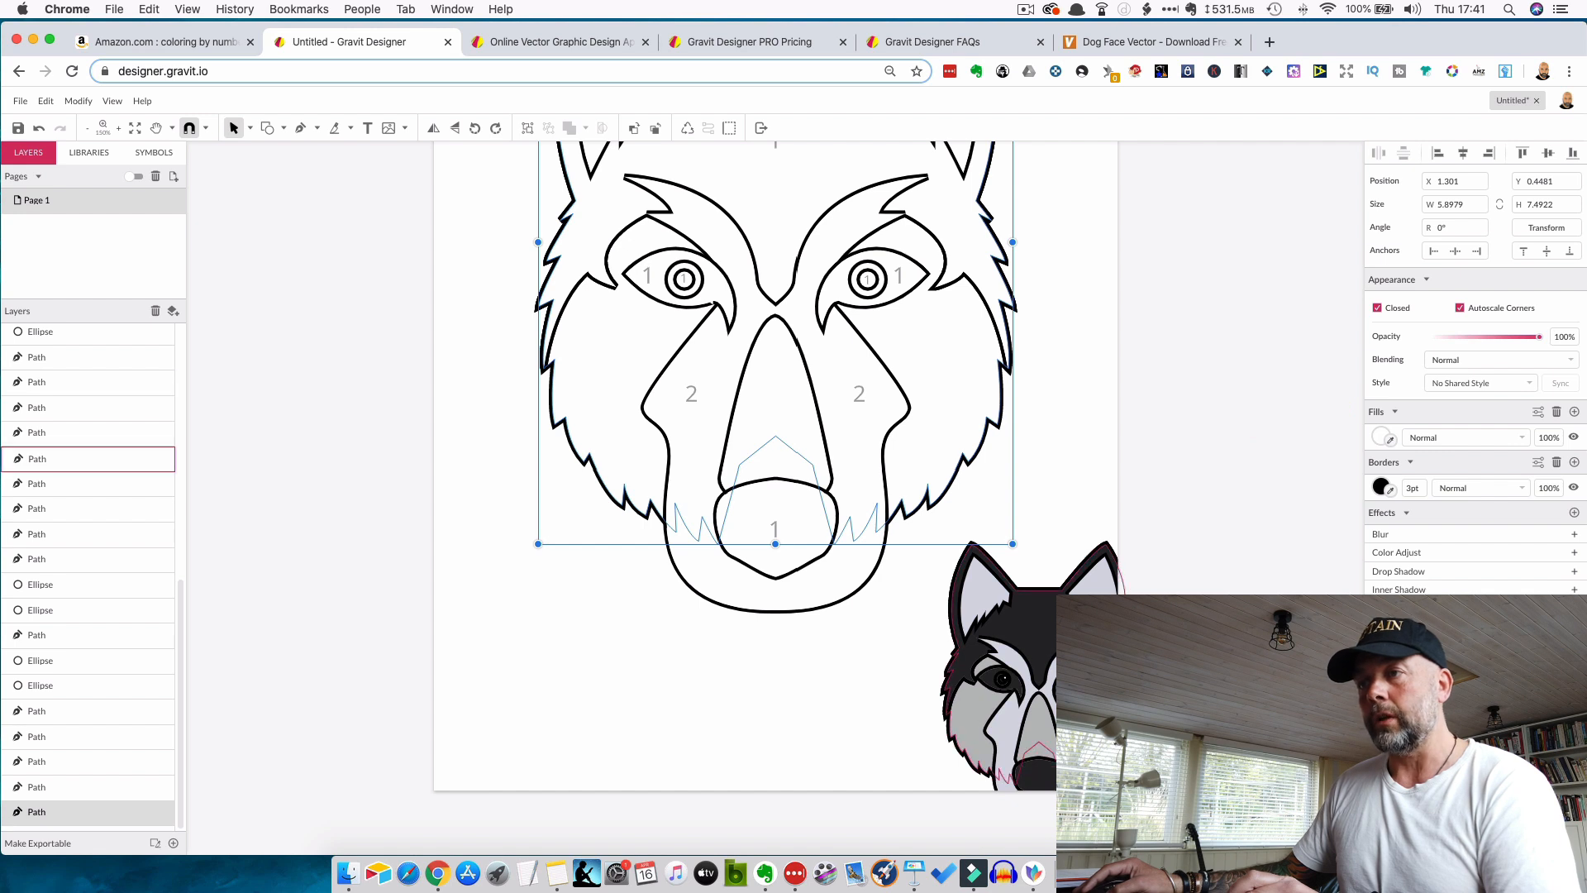
scroll(622, 563, "up", 3)
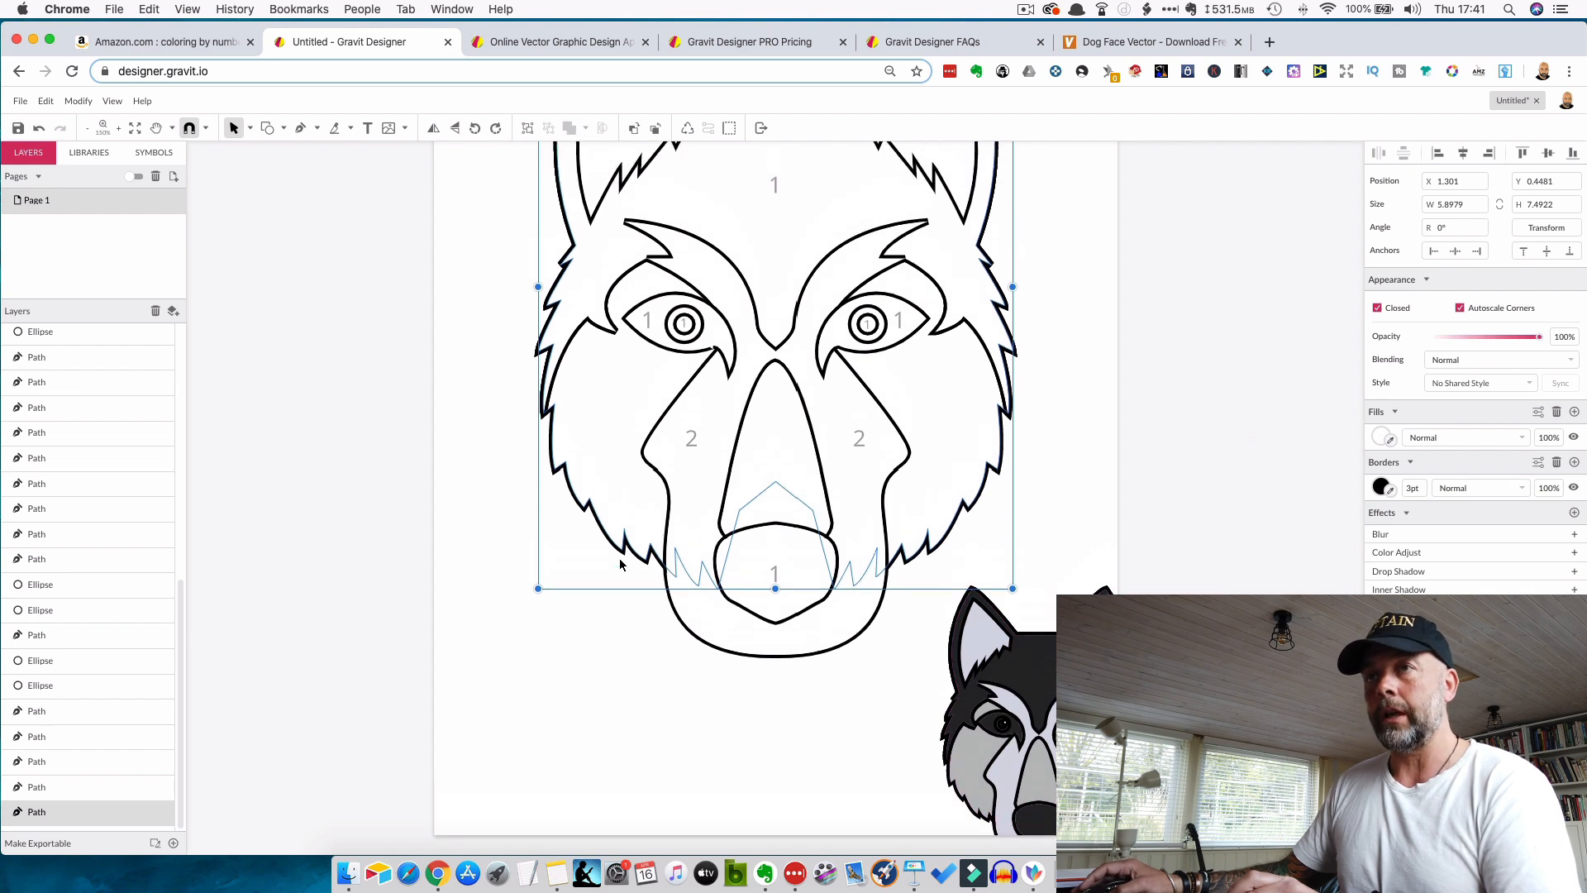
scroll(621, 564, "up", 5)
key("t")
left_click(610, 491)
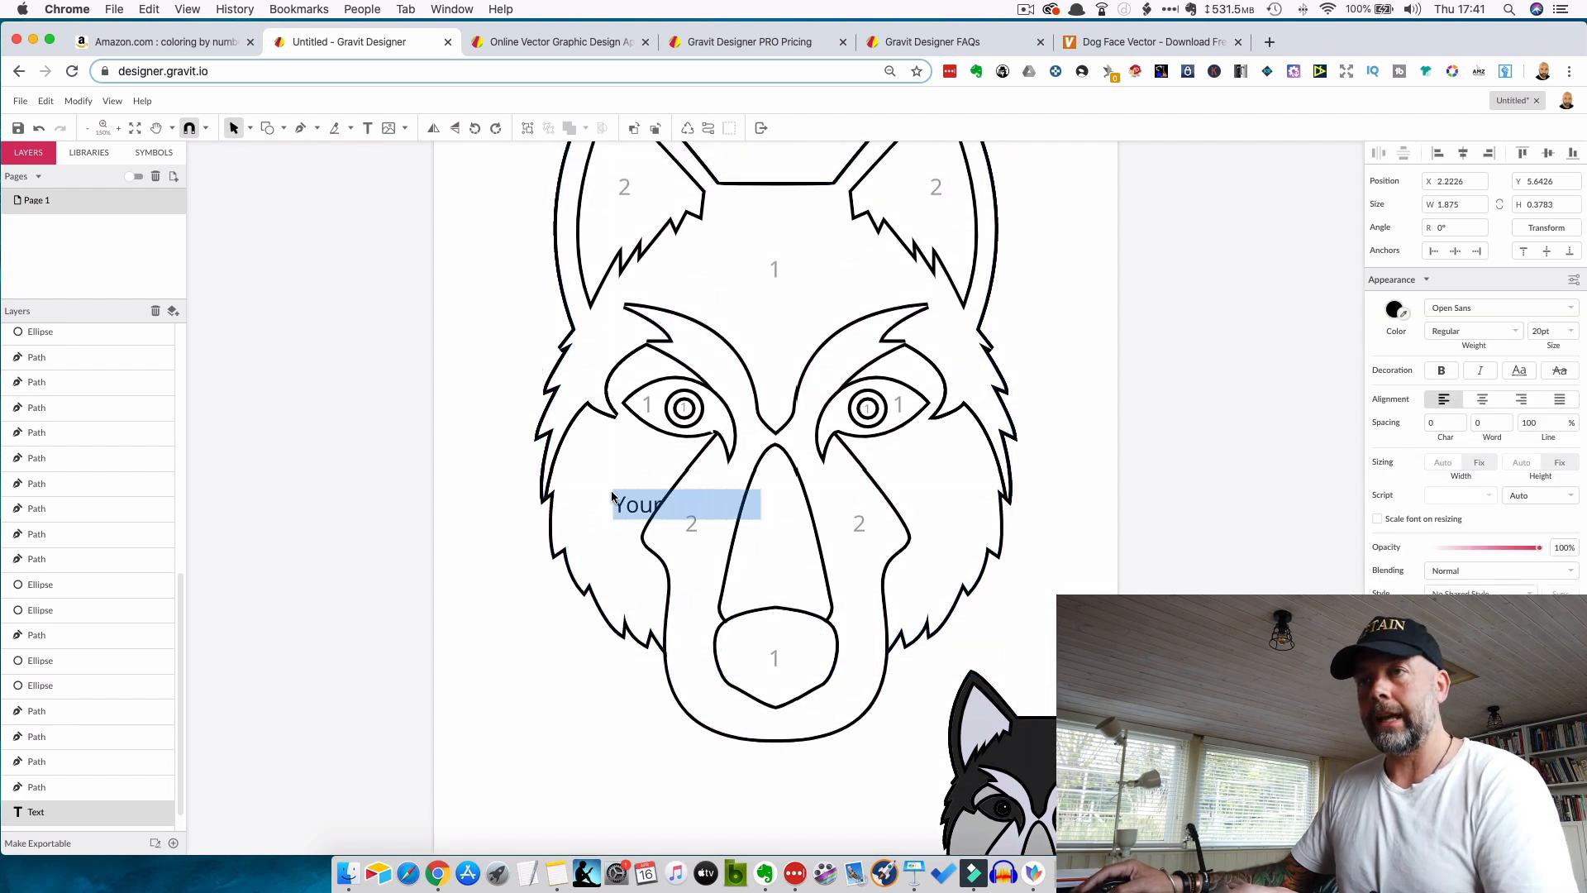
type("3")
key("Escape")
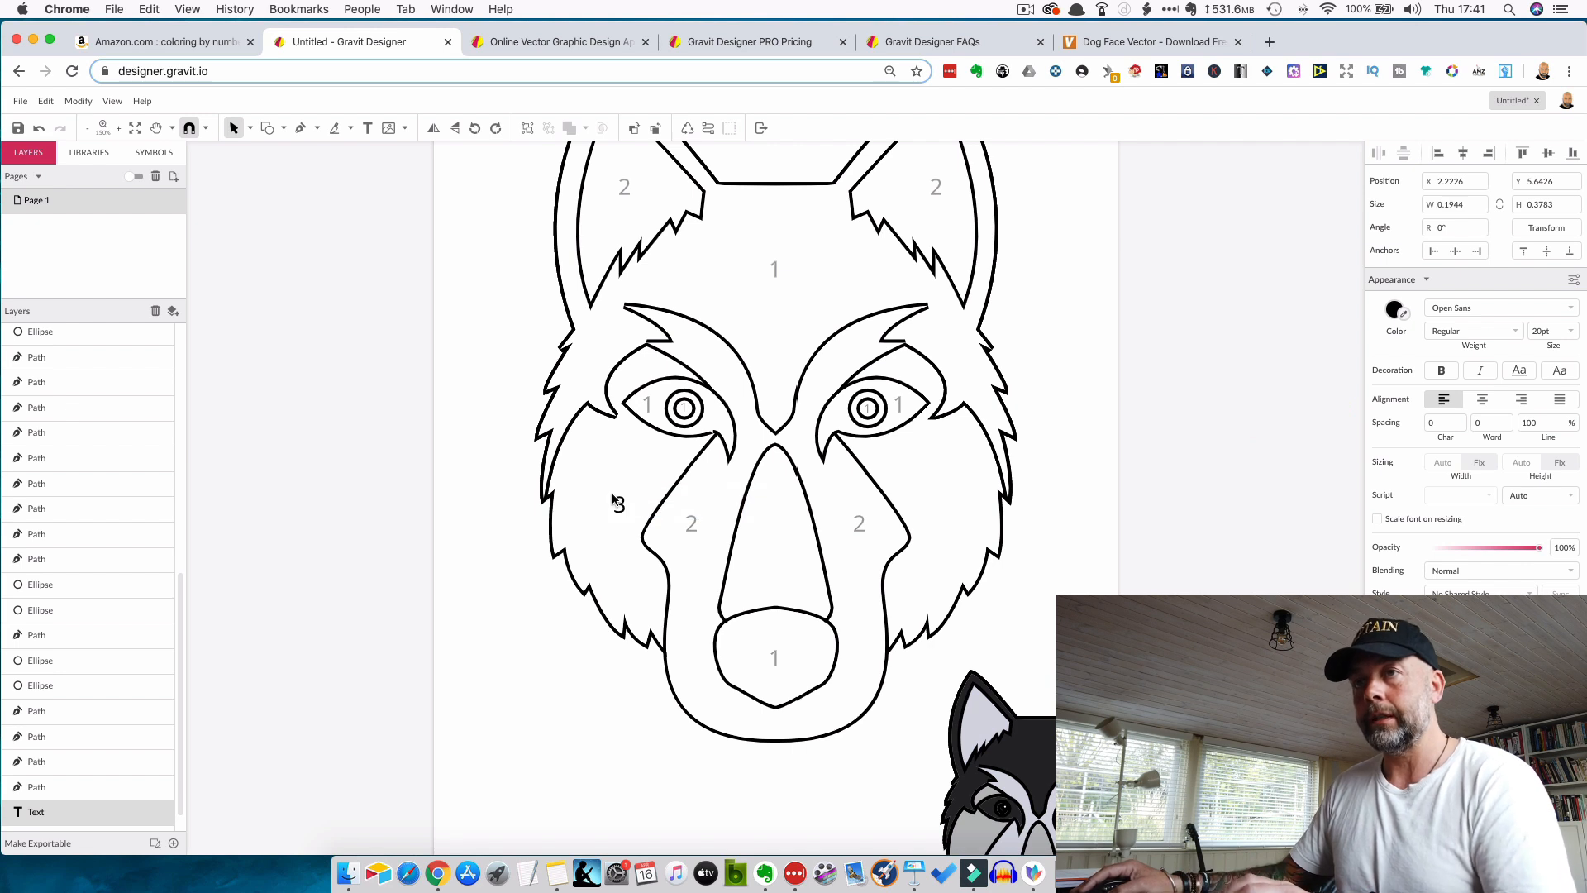
- Change the colour of the number 3 on the left-hand cheek to grey #A2A2A2
double_click(618, 513)
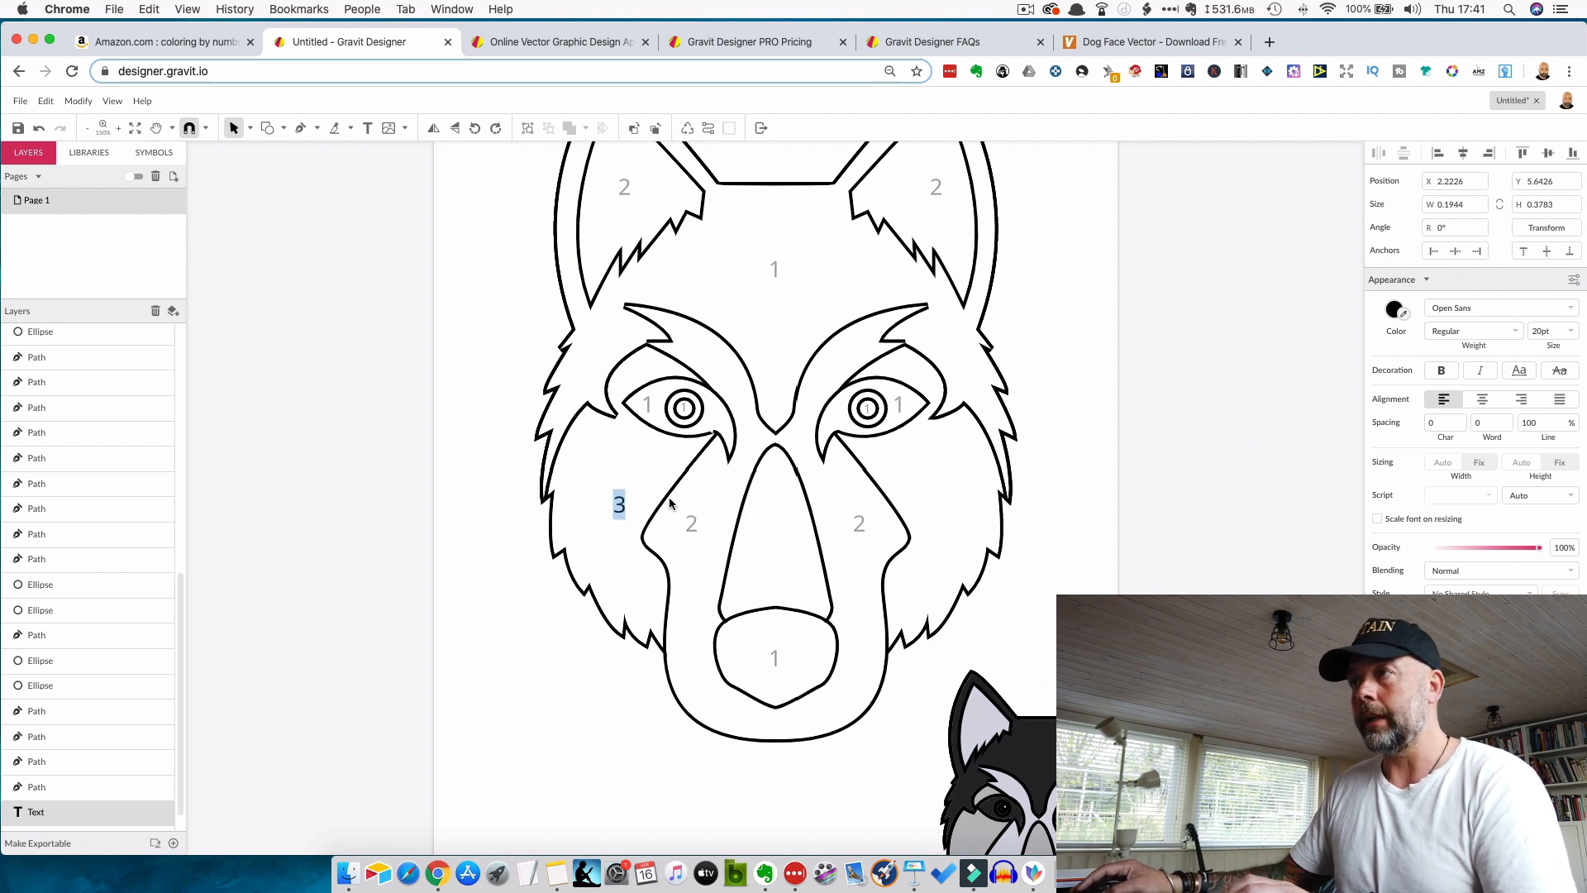
left_click(1393, 312)
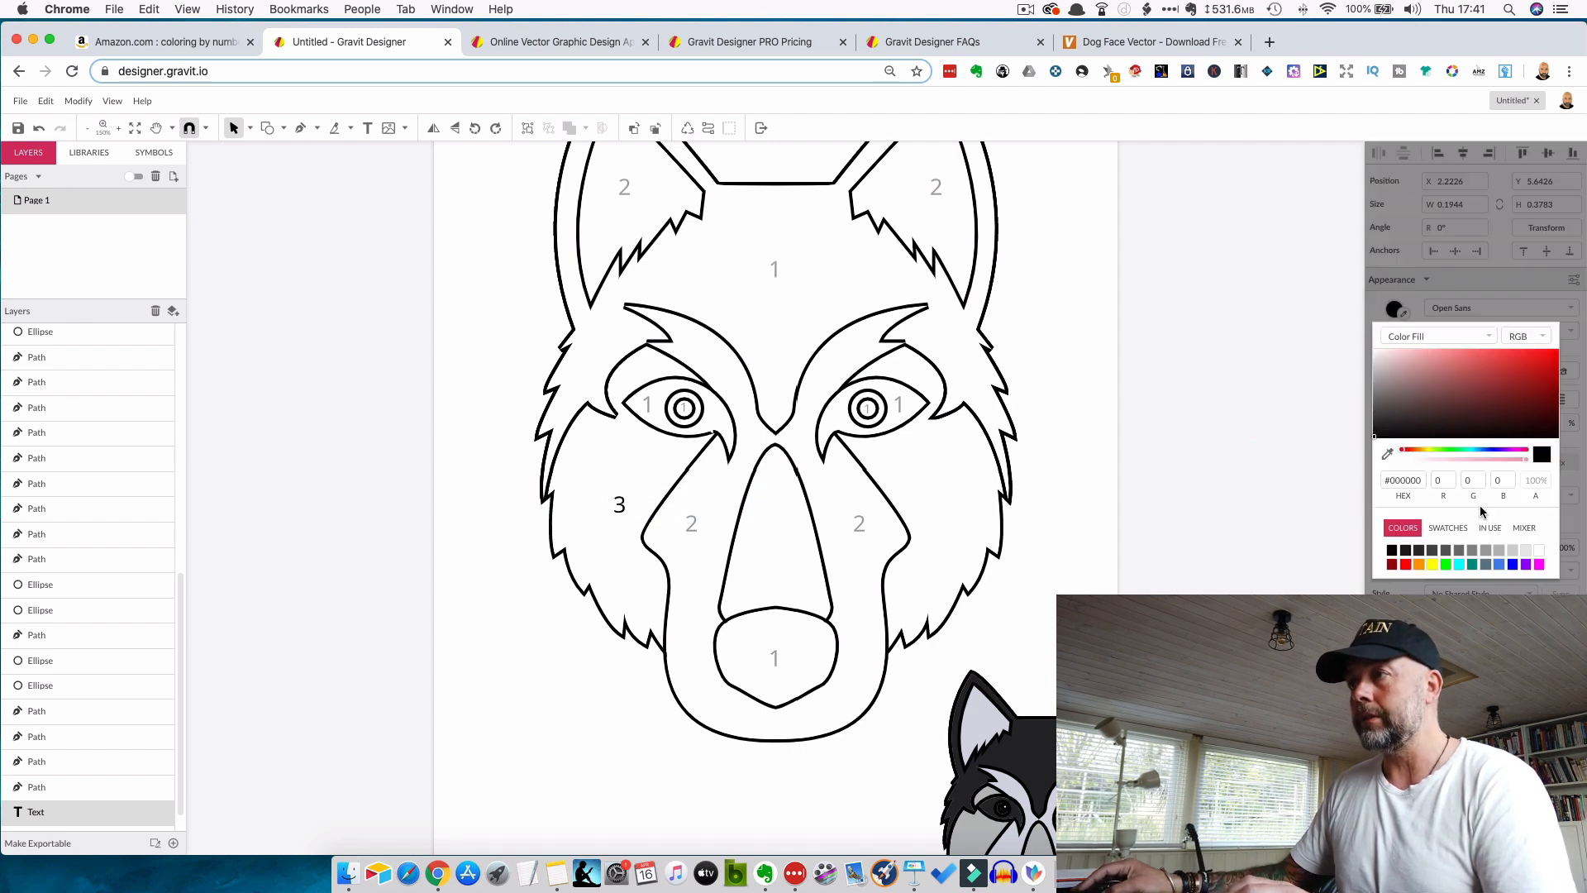
left_click(1484, 552)
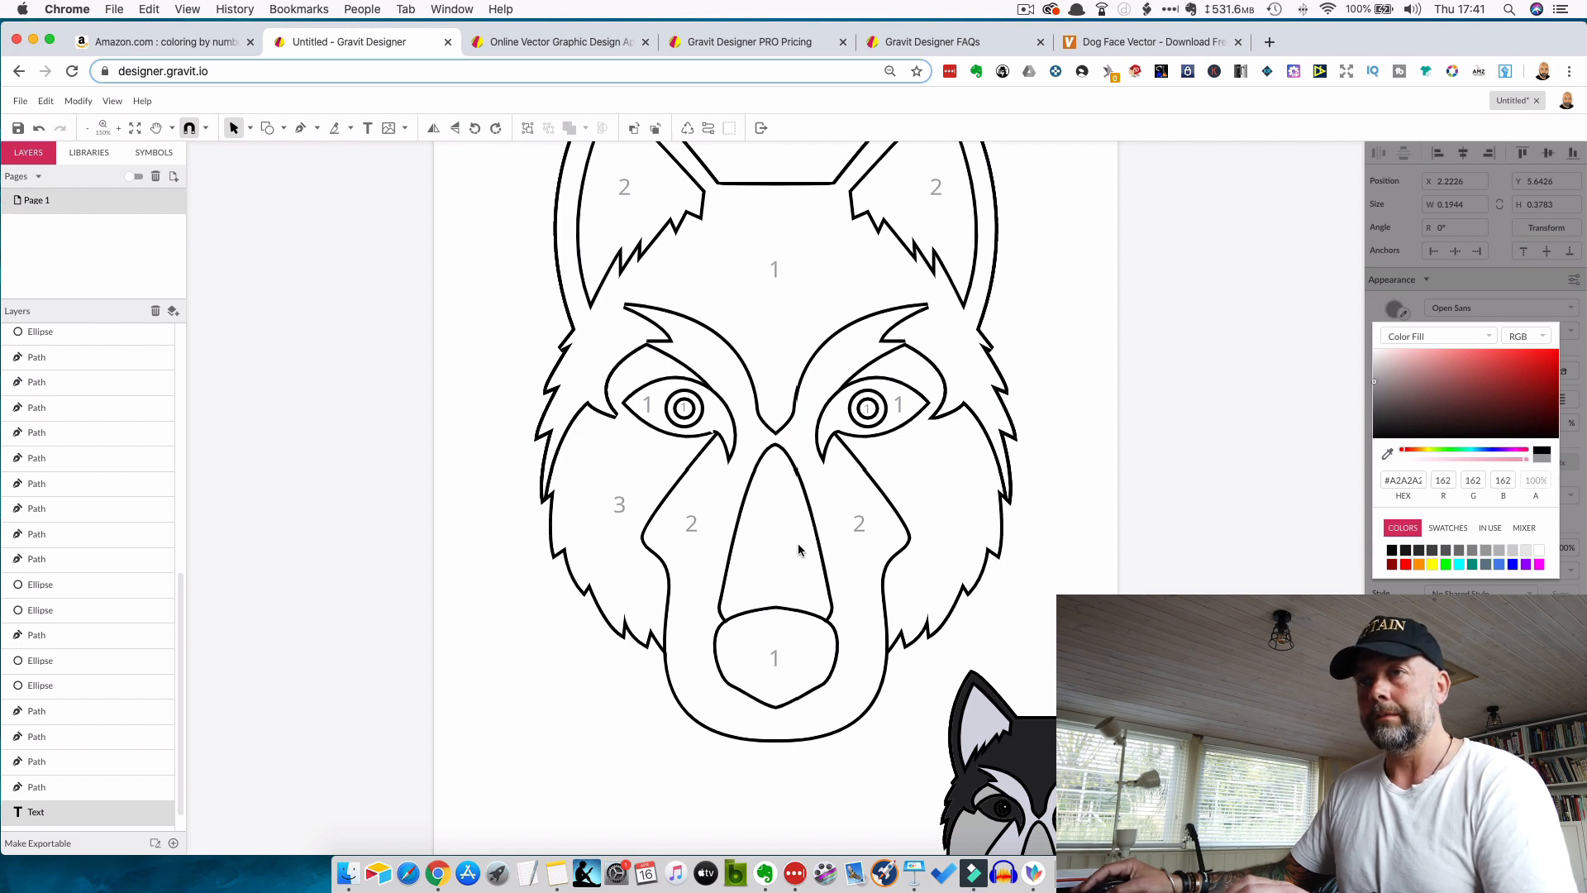
left_click(620, 536)
- Move the grey 3 slightly up and outward on the left-hand cheek and duplicate it at the same height onto the right-hand cheek
left_click_drag(617, 503, 604, 489)
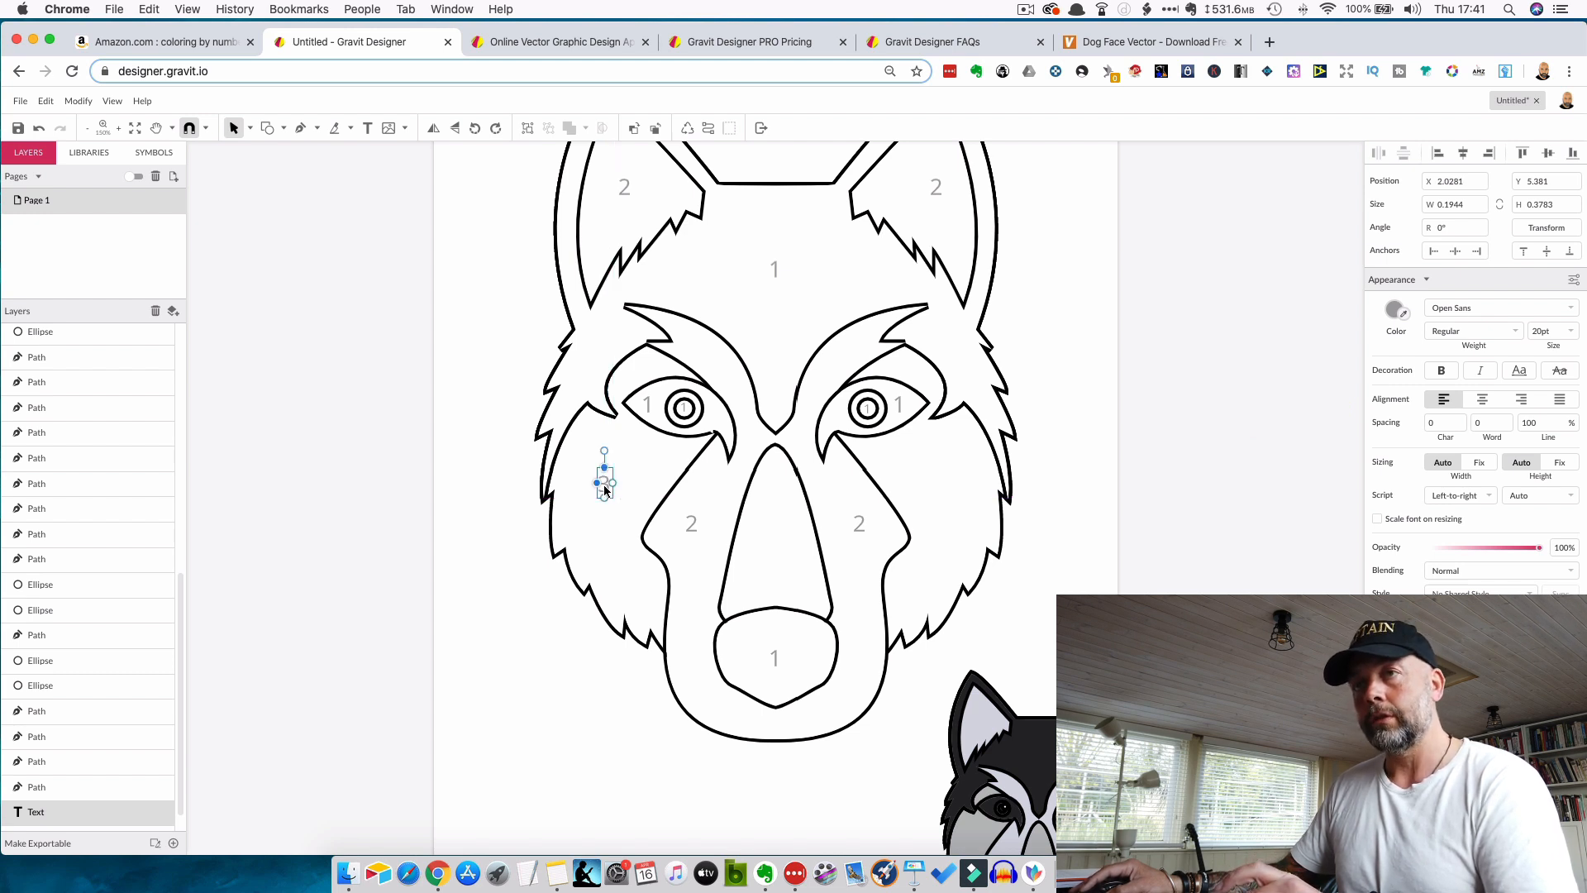
left_click_drag(605, 490, 951, 490)
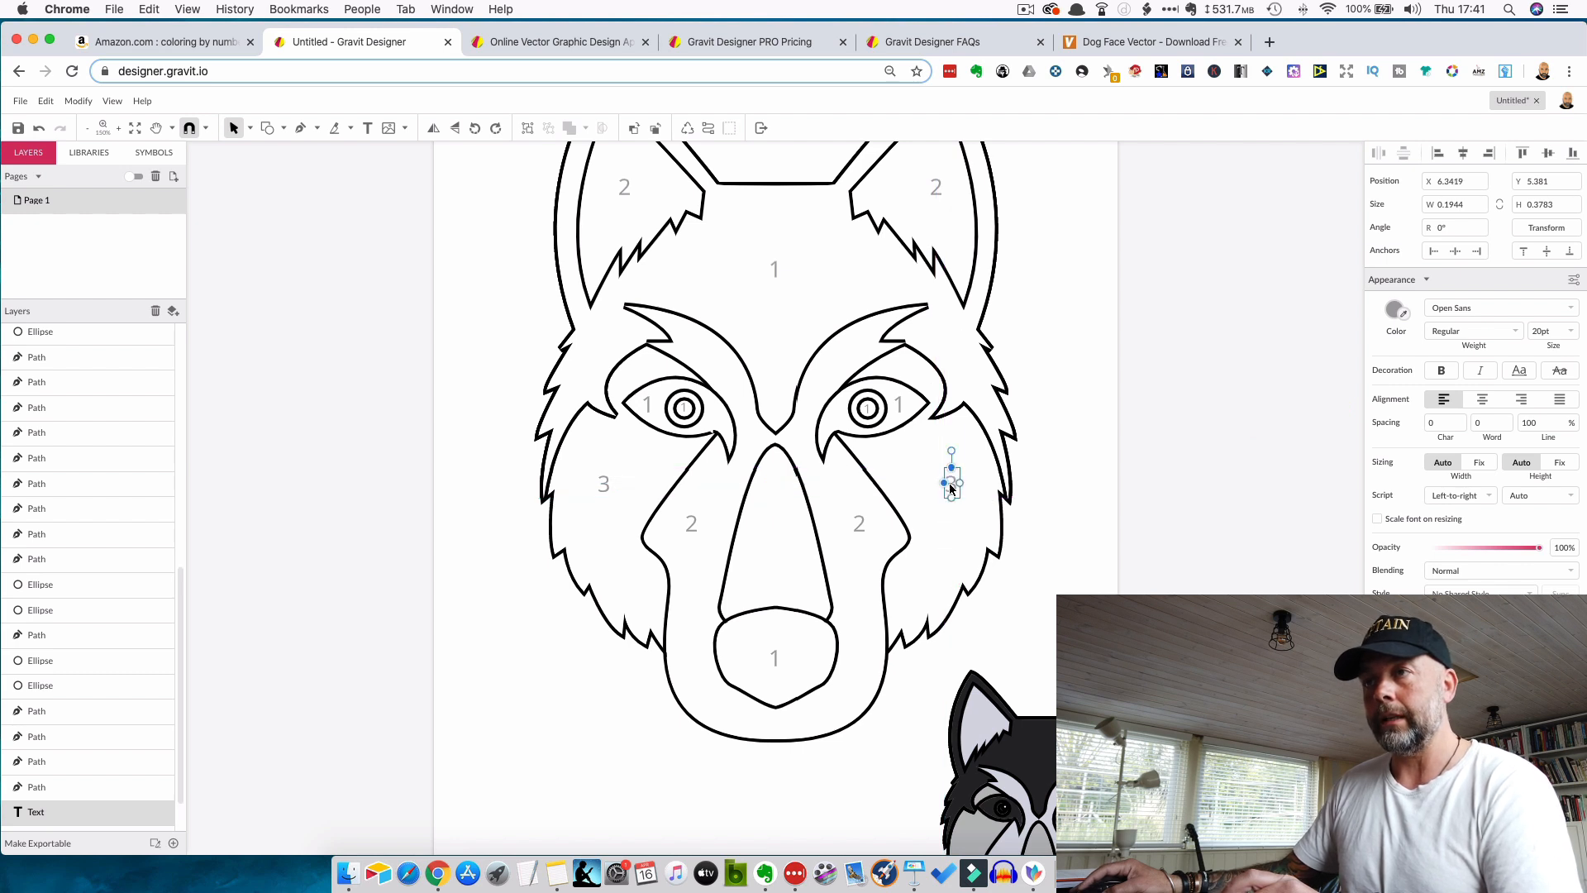
left_click(1185, 481)
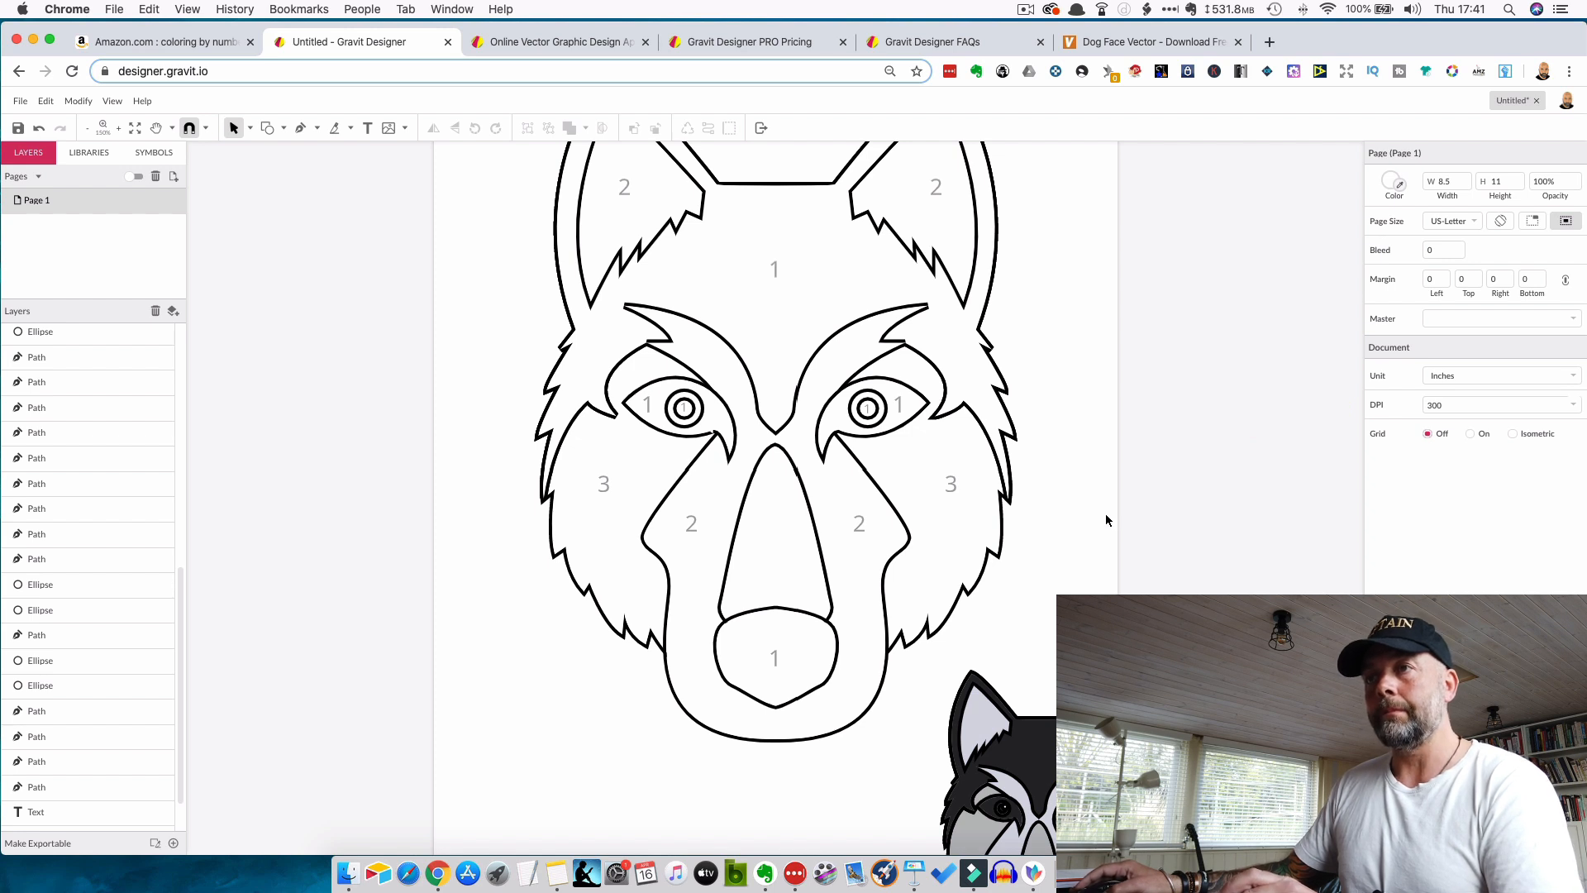
scroll(1105, 513, "down", 2)
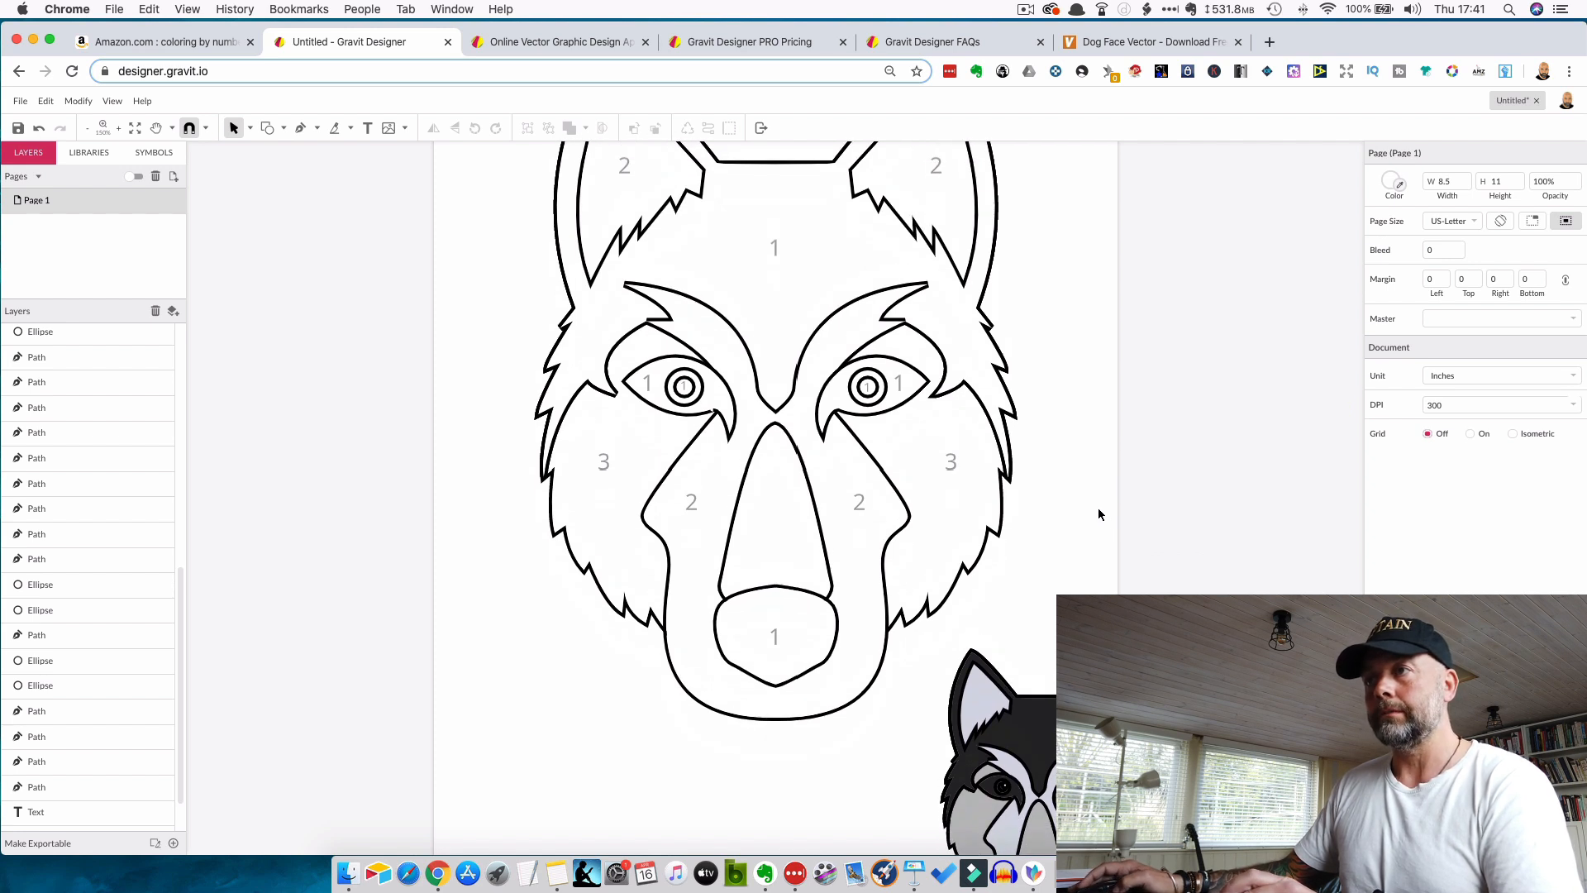
scroll(1207, 536, "up", 2)
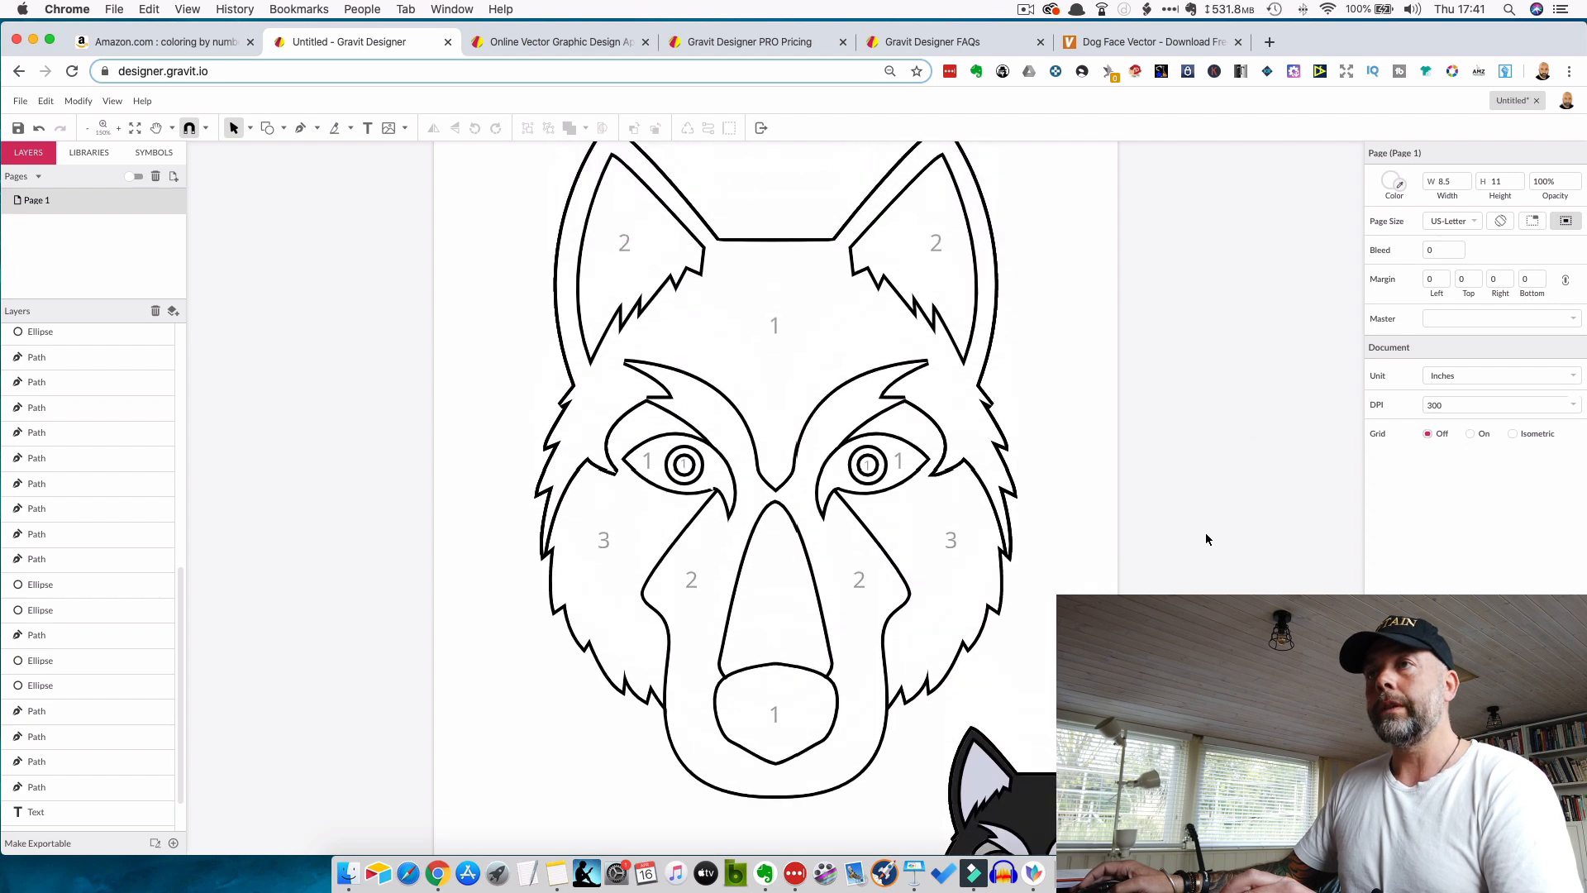
scroll(1206, 539, "up", 1)
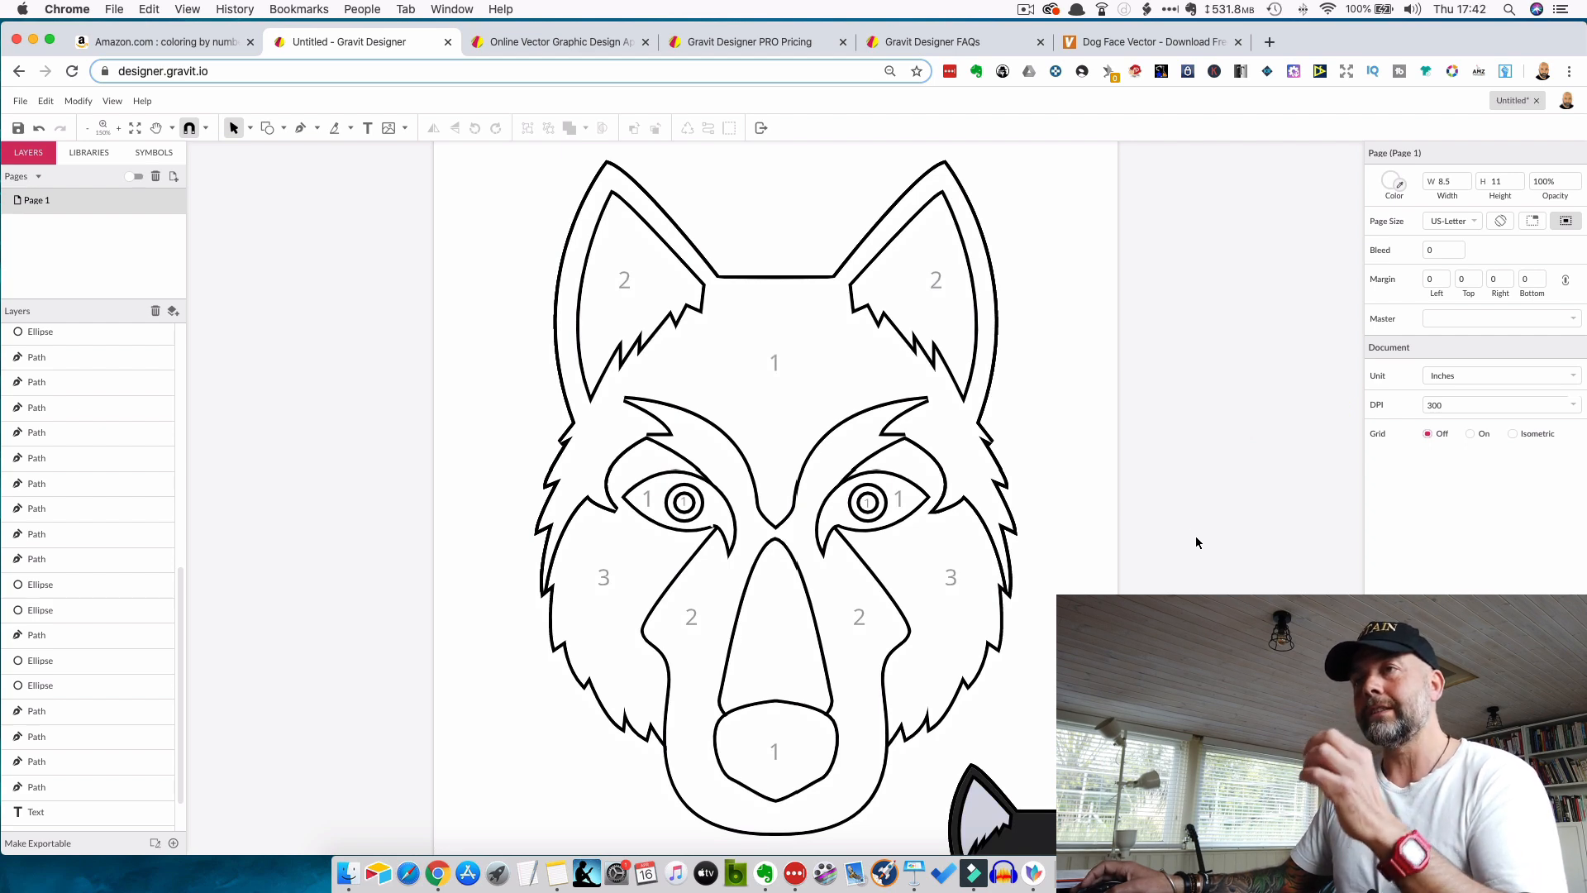
- Examine the numbered areas of the husky, including the small number inside the left-hand iris, and the space beneath the face
scroll(1197, 542, "down", 3)
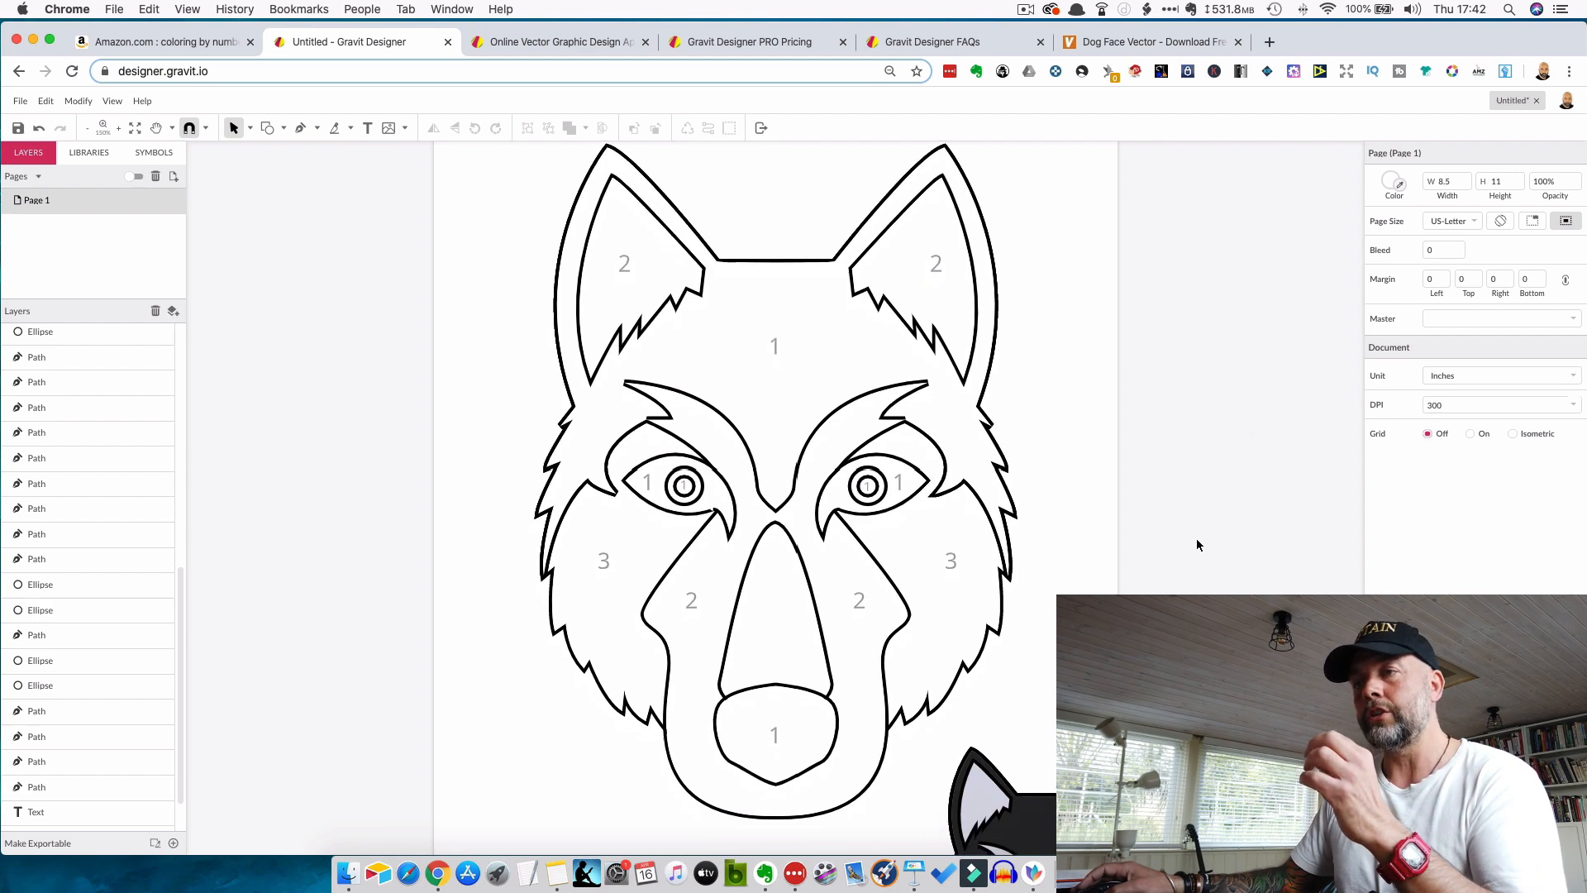
scroll(1197, 545, "up", 2)
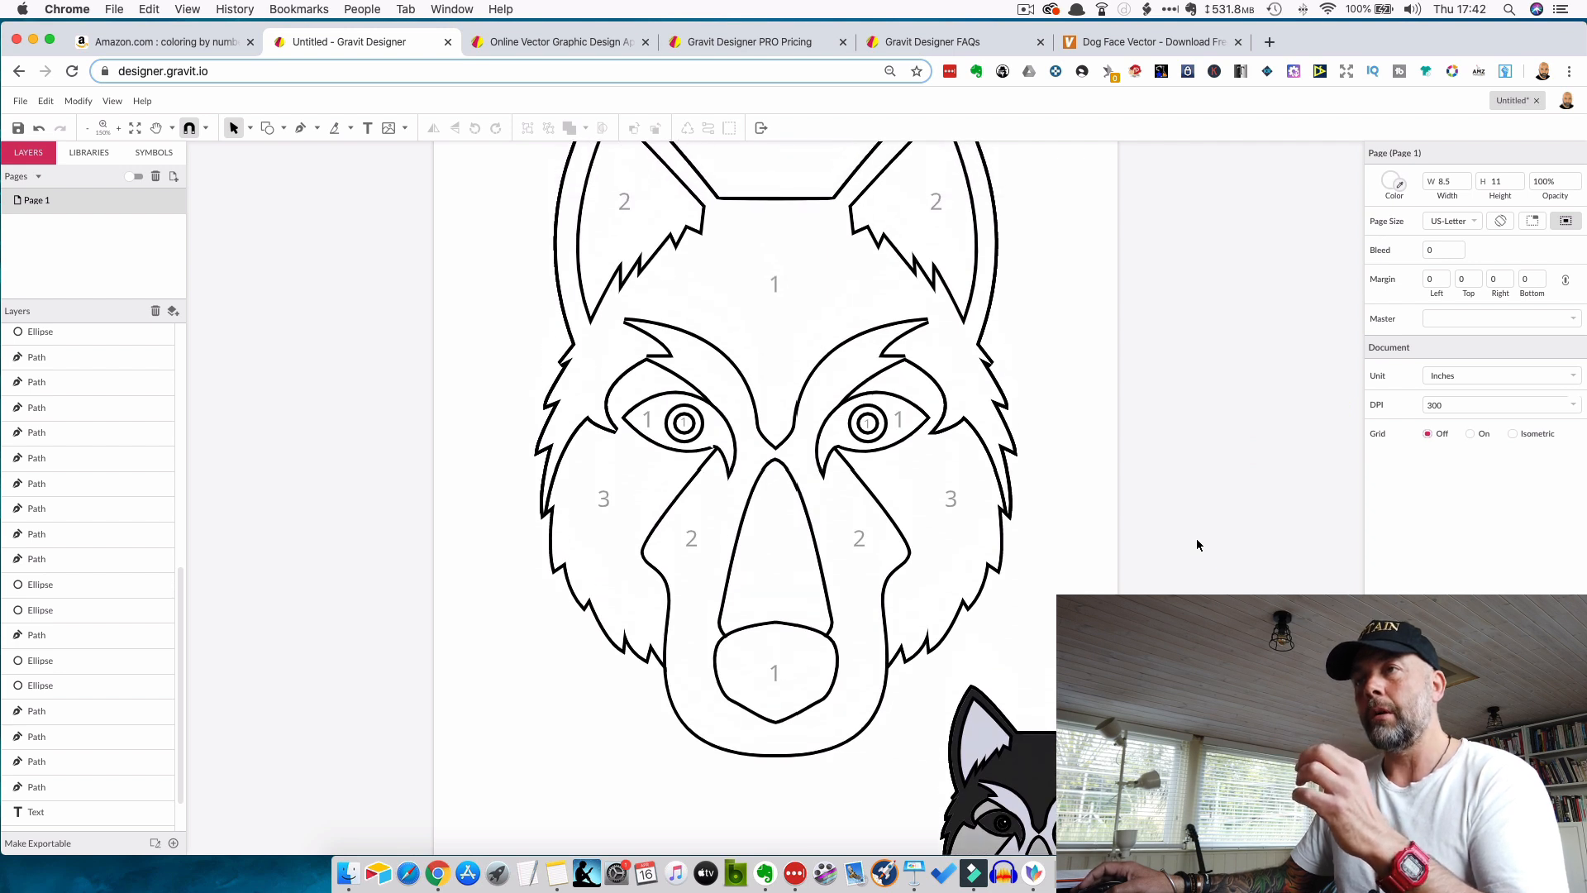
scroll(1197, 545, "up", 1)
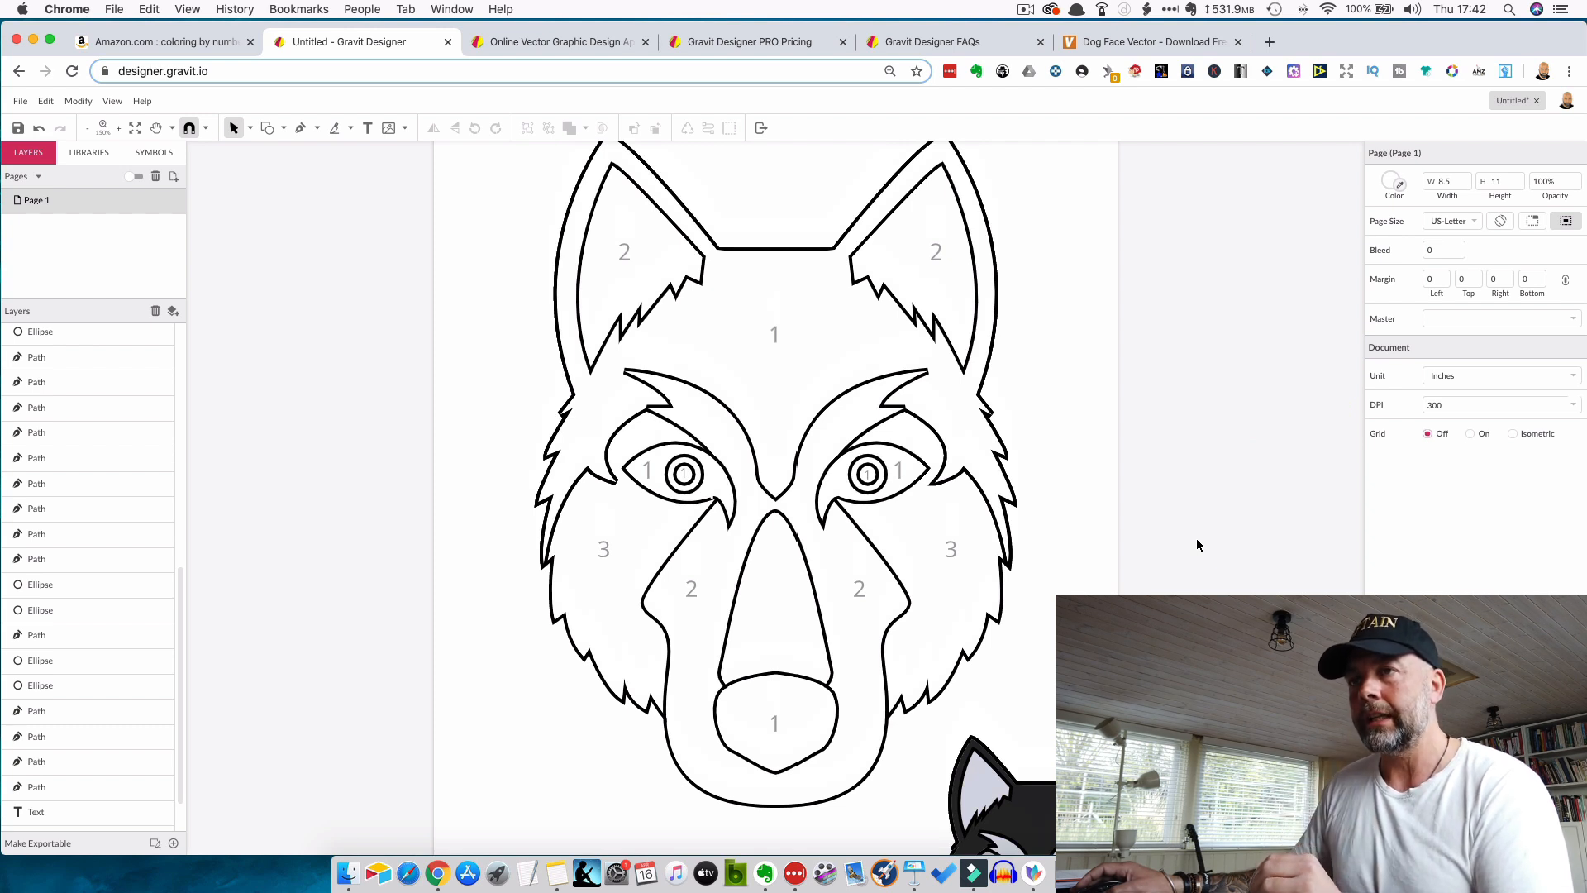
left_click(685, 477)
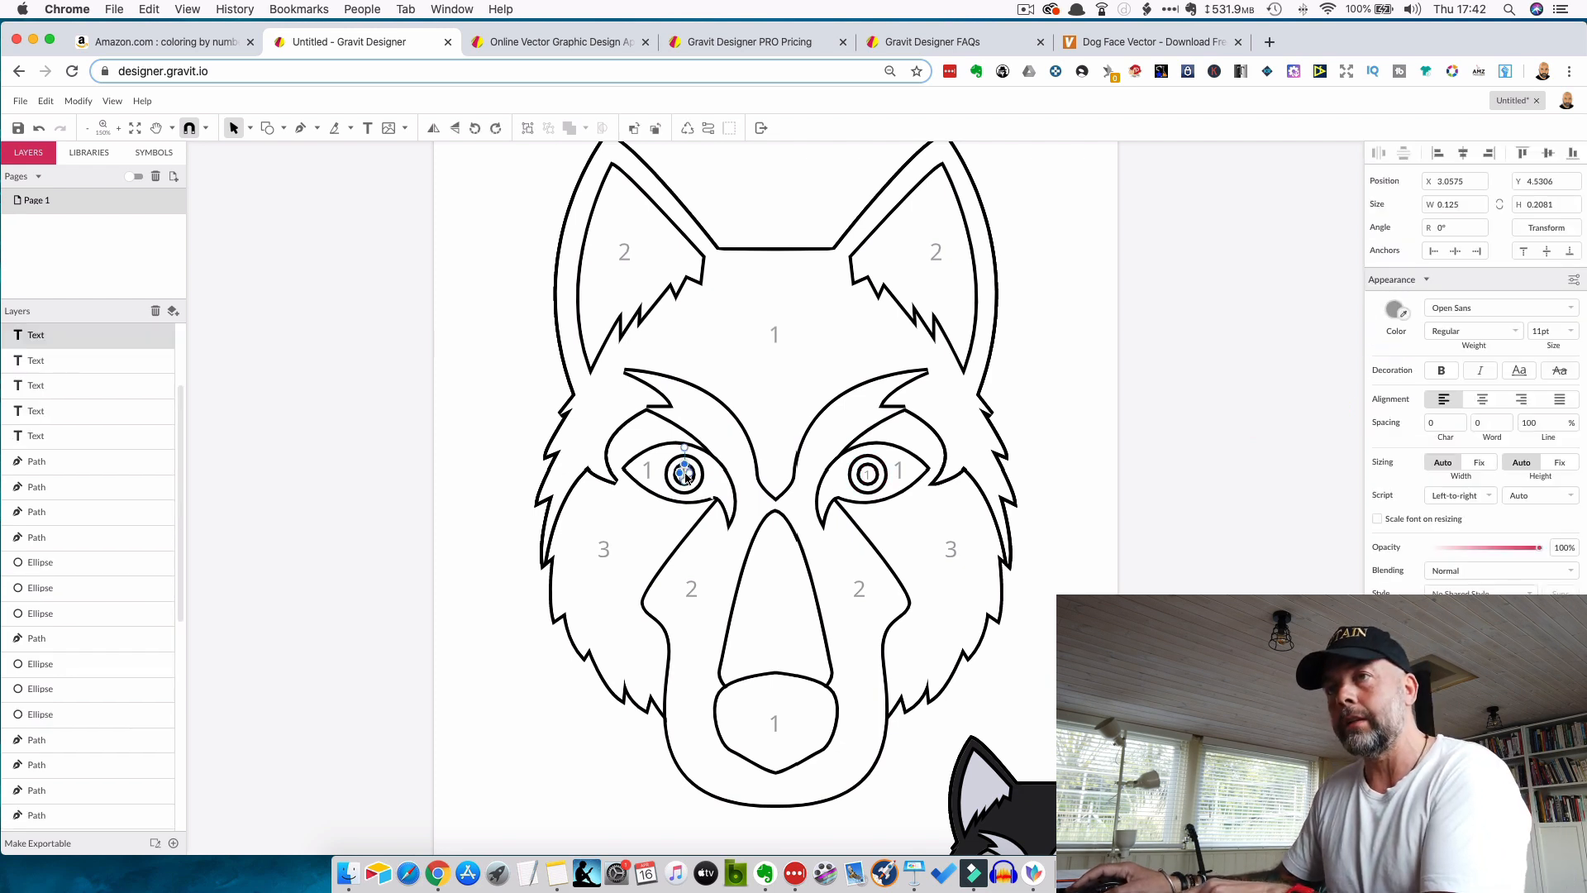
left_click(1084, 537)
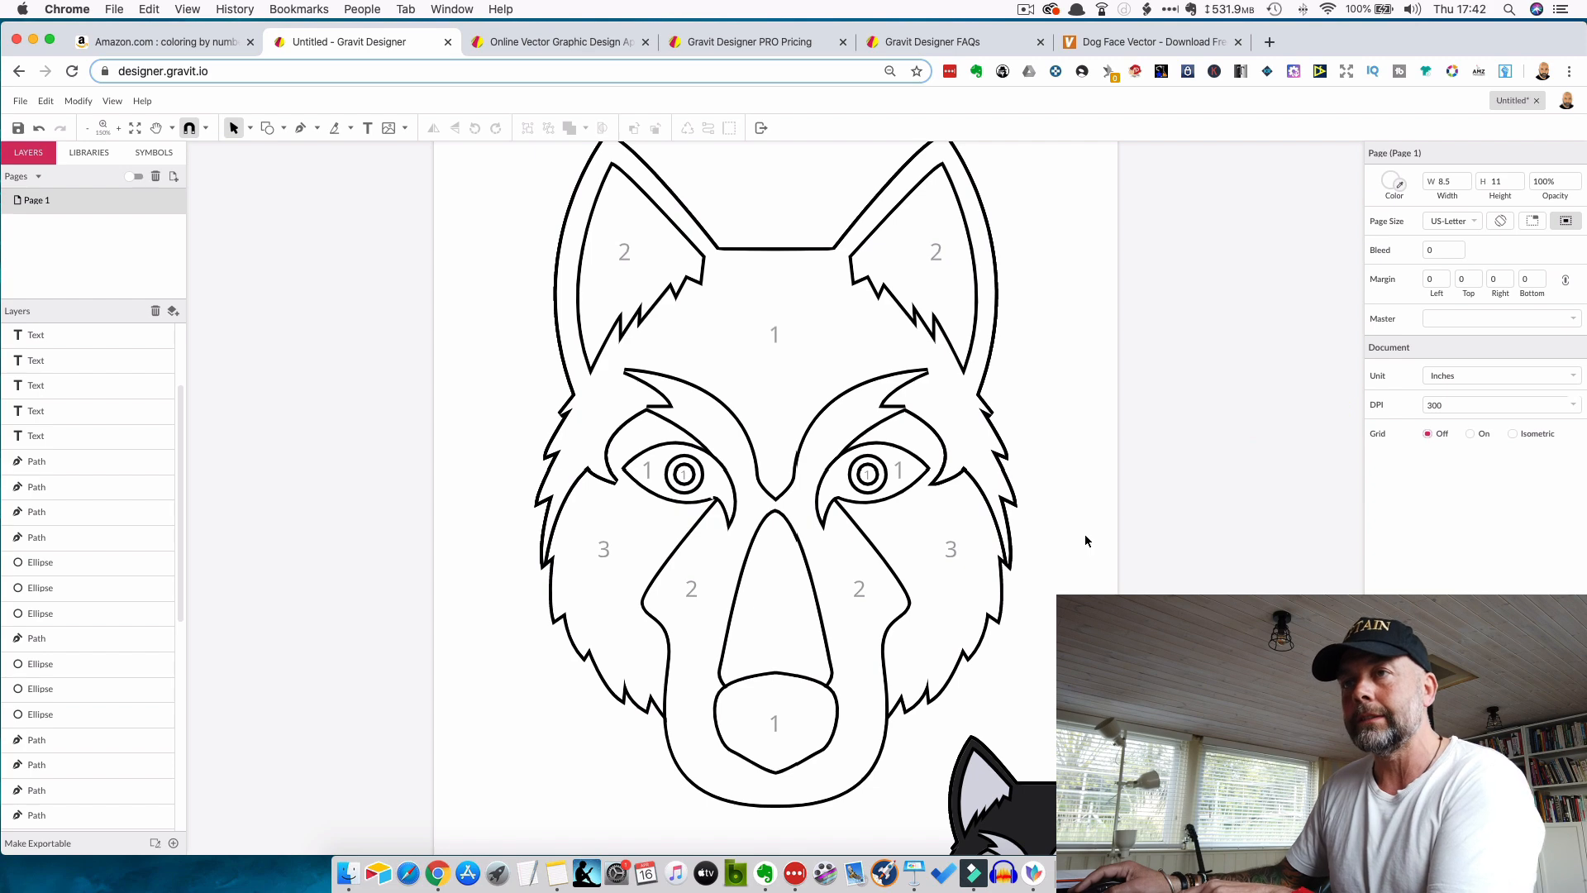
scroll(1086, 540, "down", 5)
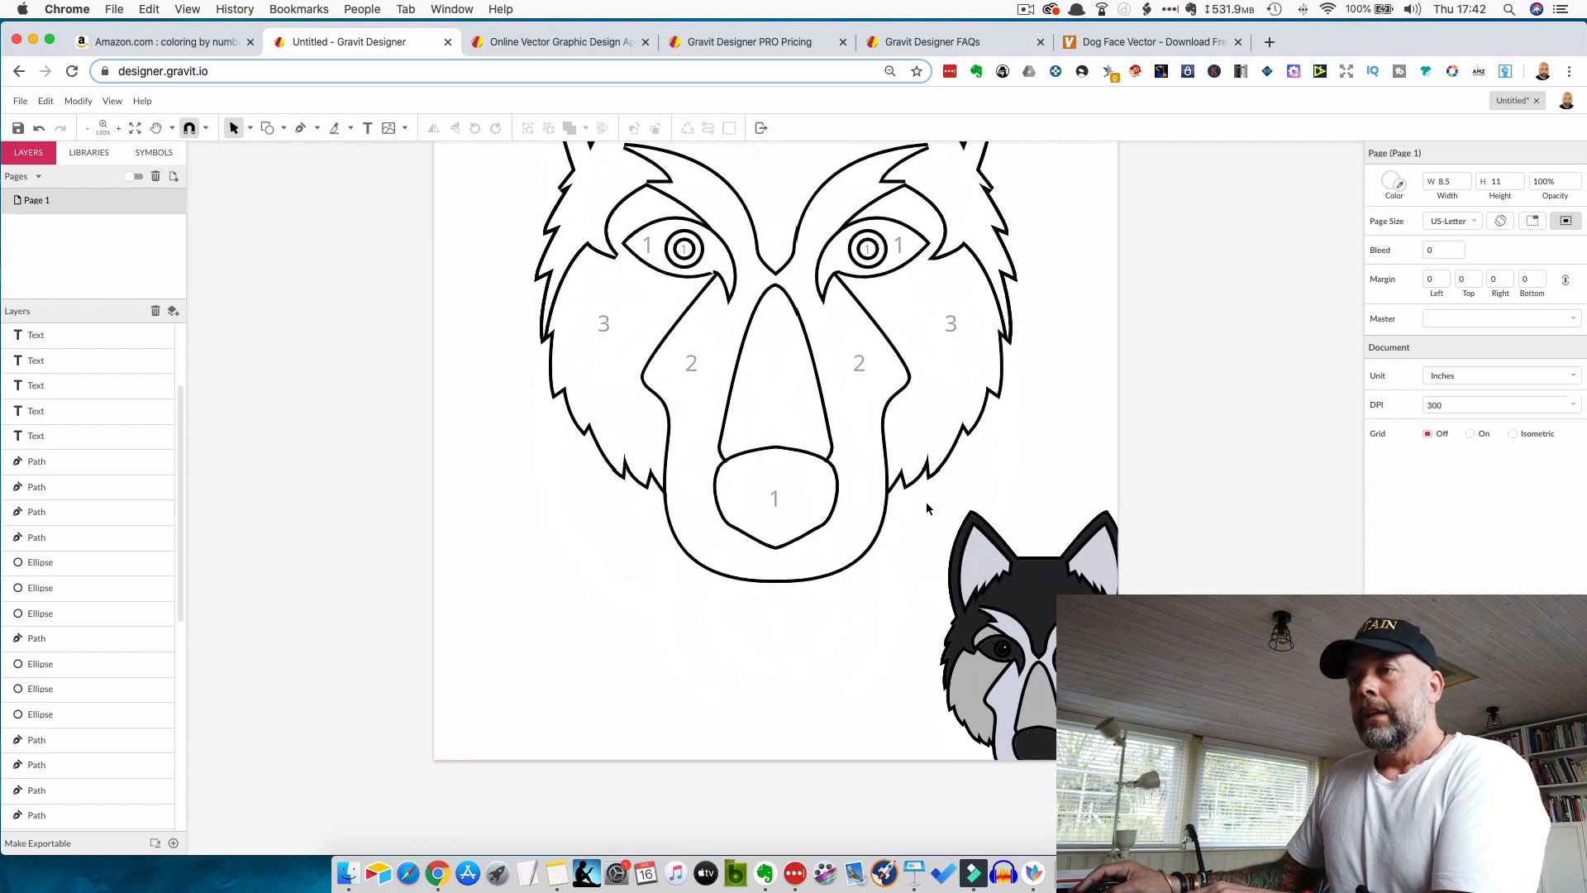
scroll(906, 527, "up", 1)
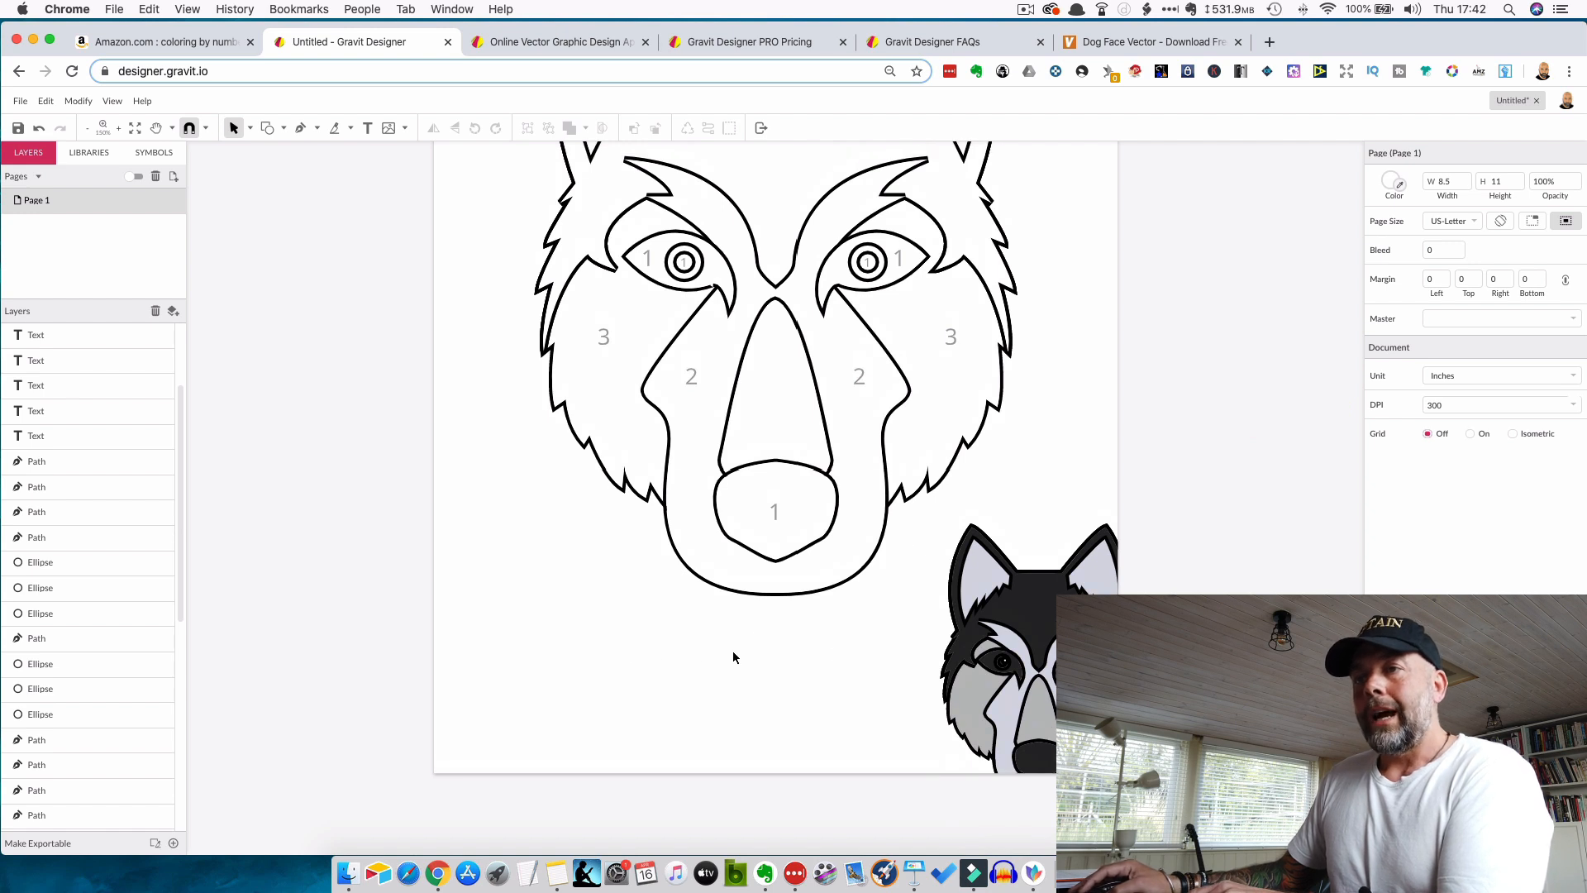
- Duplicate the nose's number 1 to the page's lower left, about X 0.96, Y 9.91 inches, and change the copy's text to "1 BLACK"
scroll(896, 645, "up", 3)
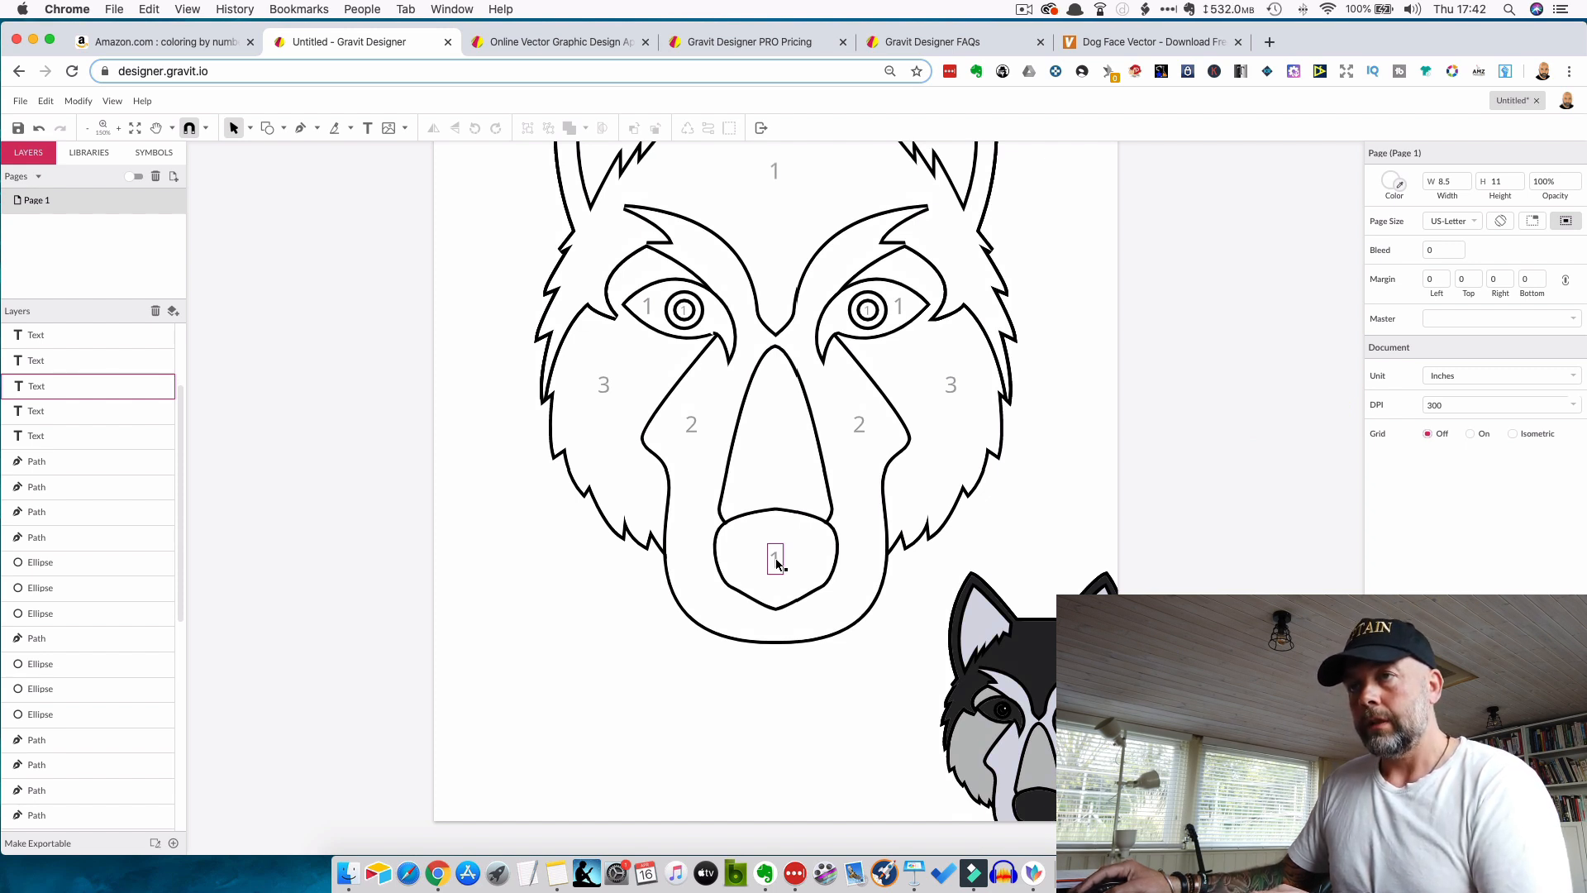
left_click_drag(777, 565, 520, 754)
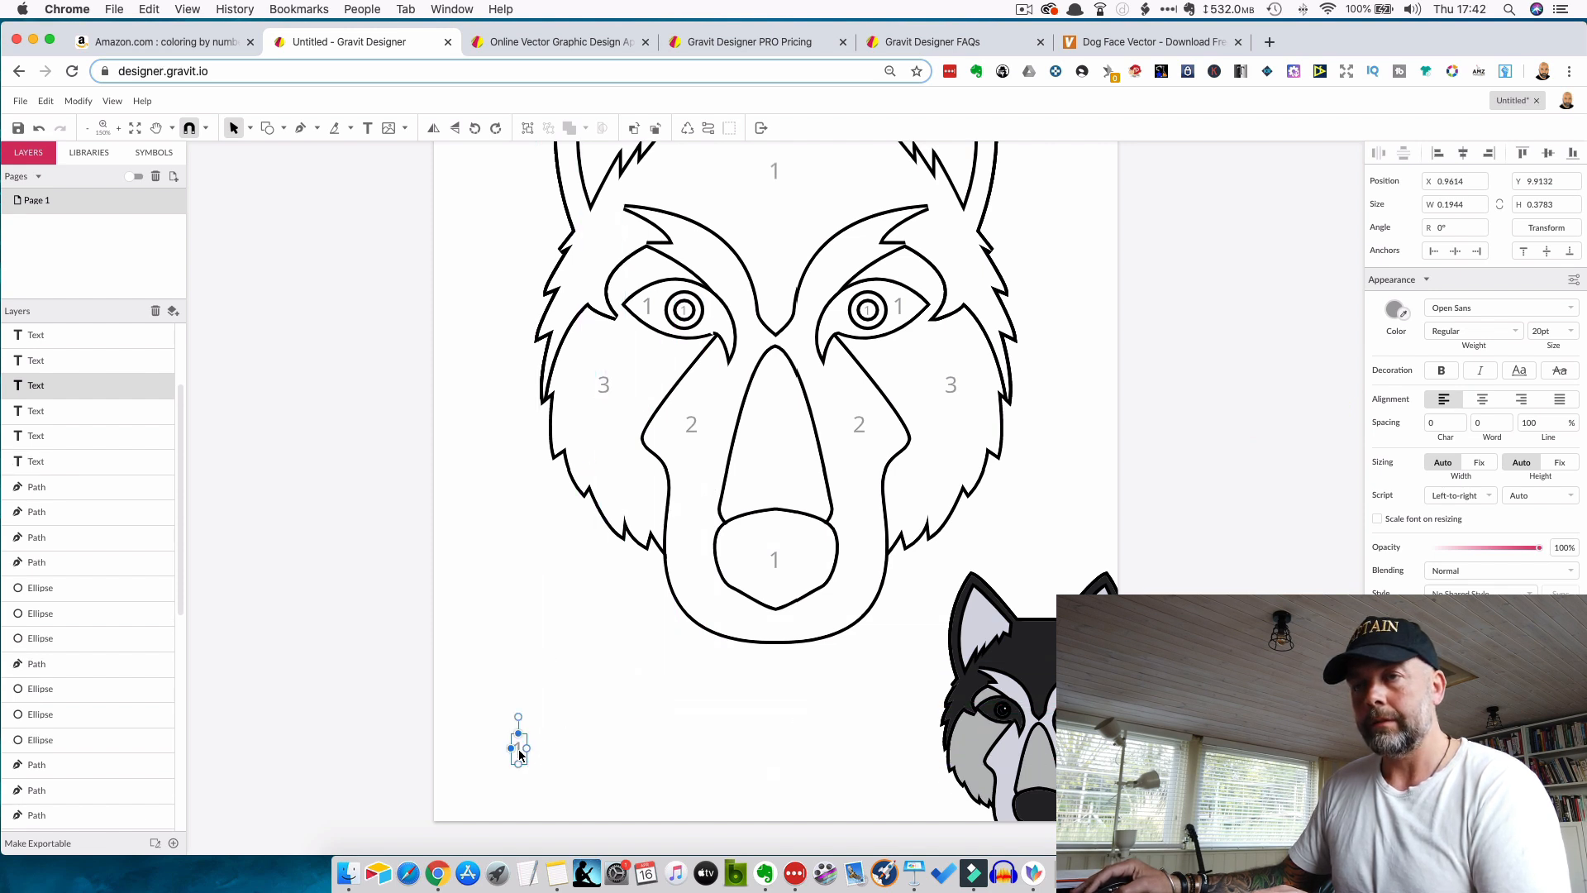
double_click(519, 754)
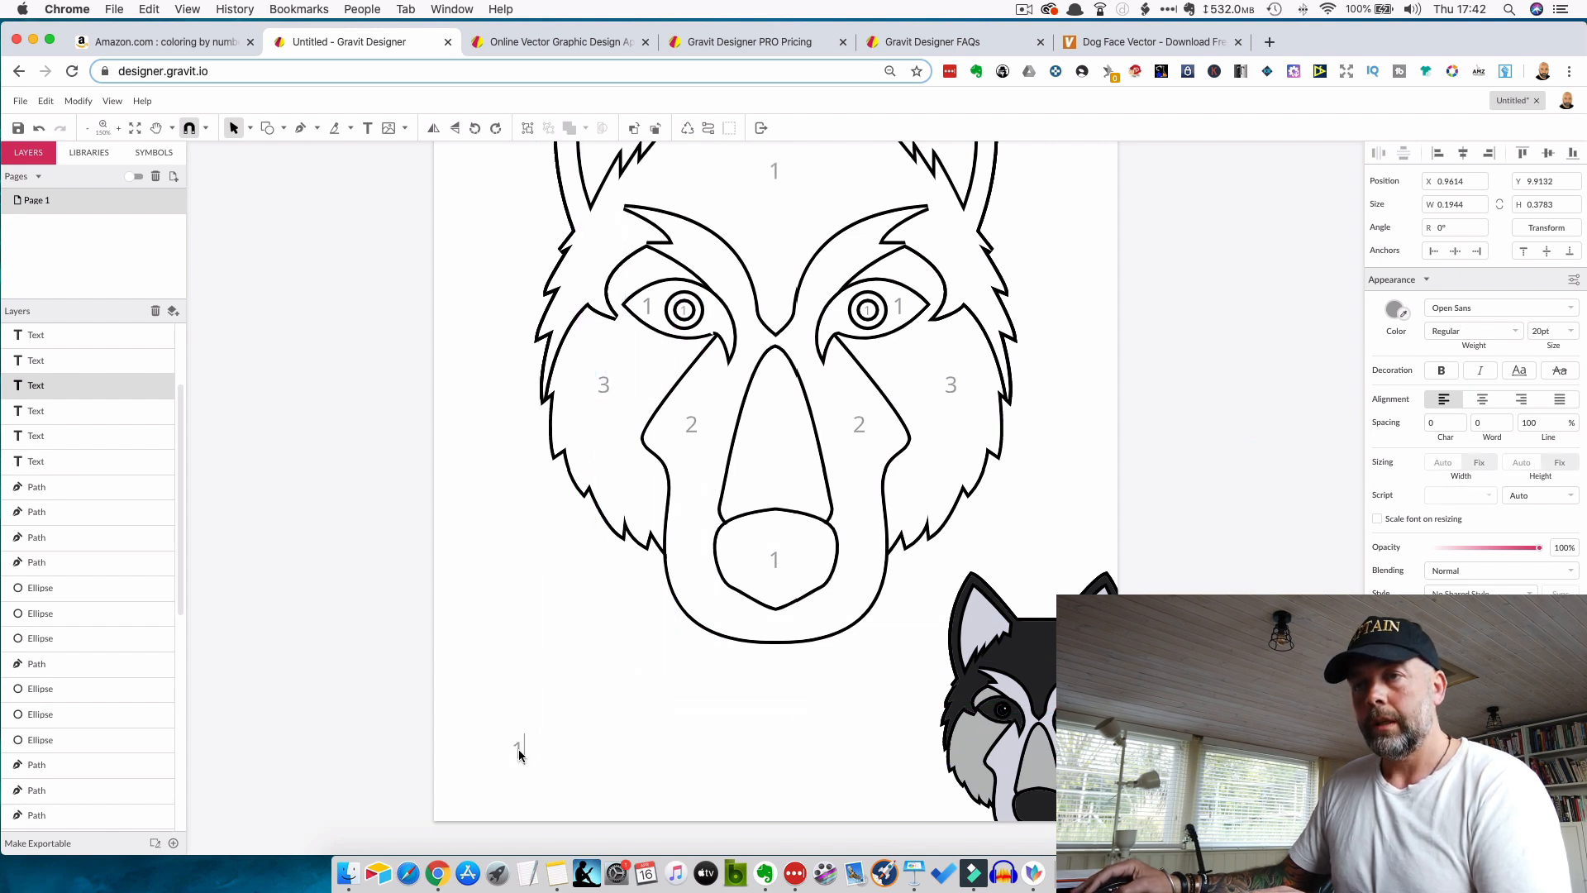
double_click(518, 753)
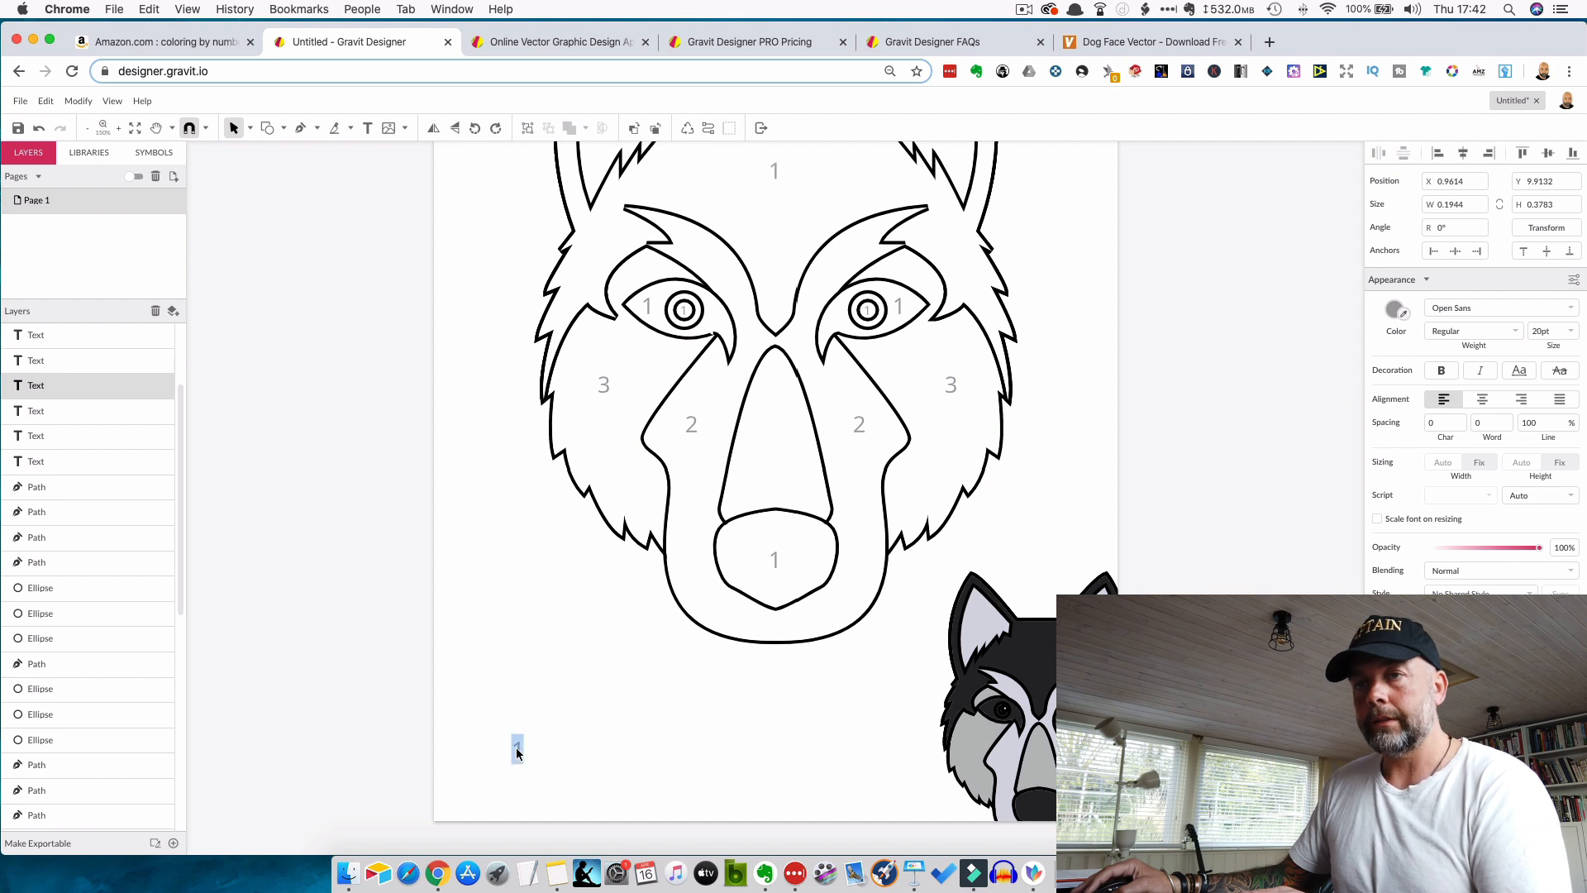
type("1")
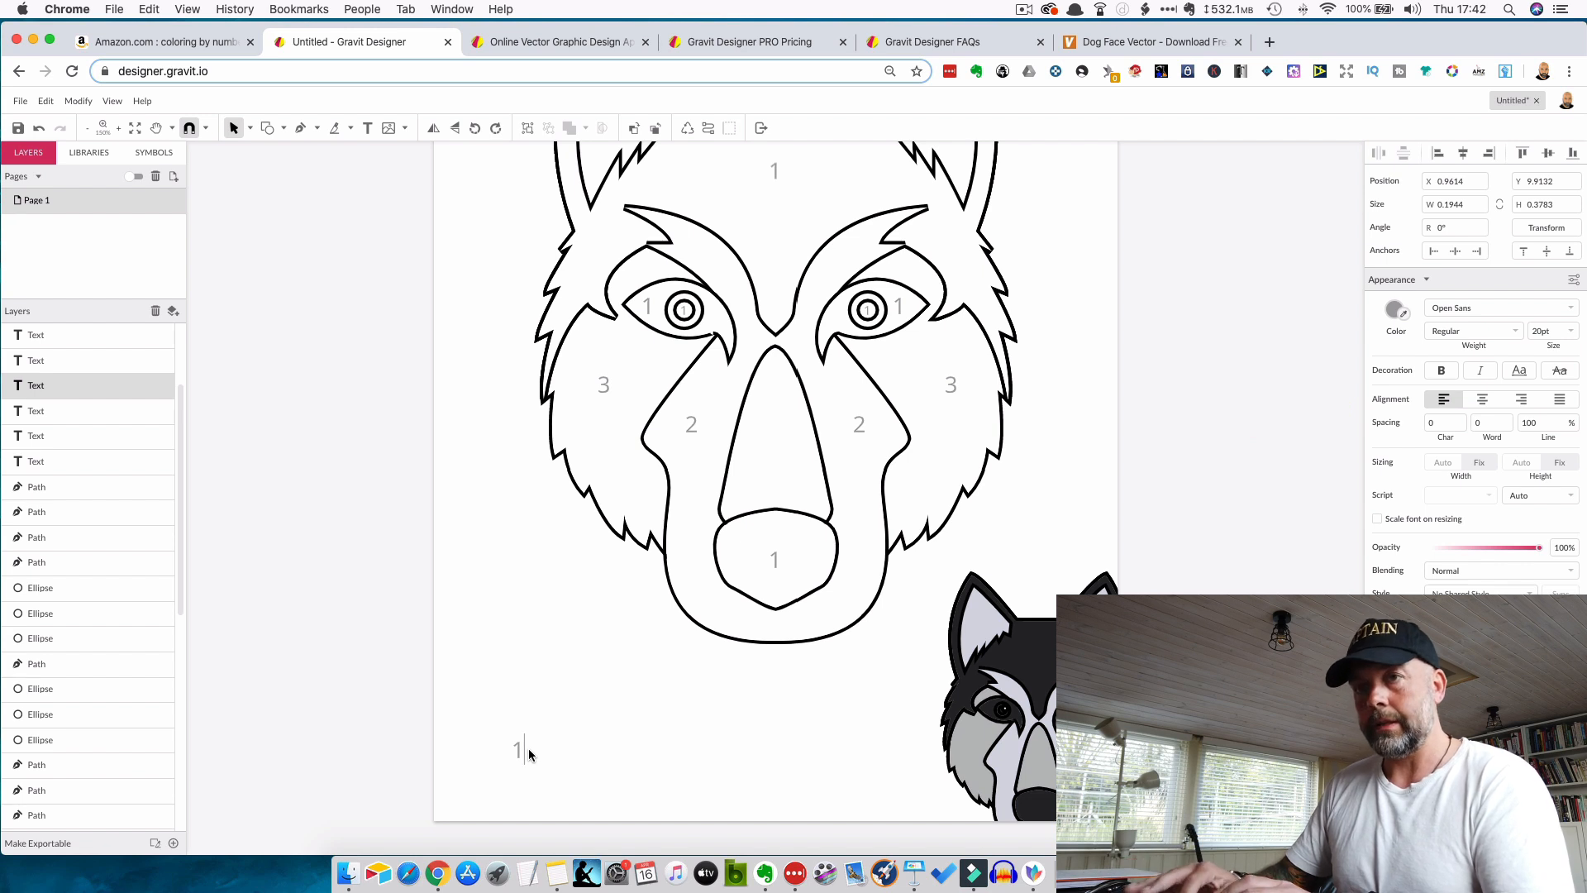
type(" B")
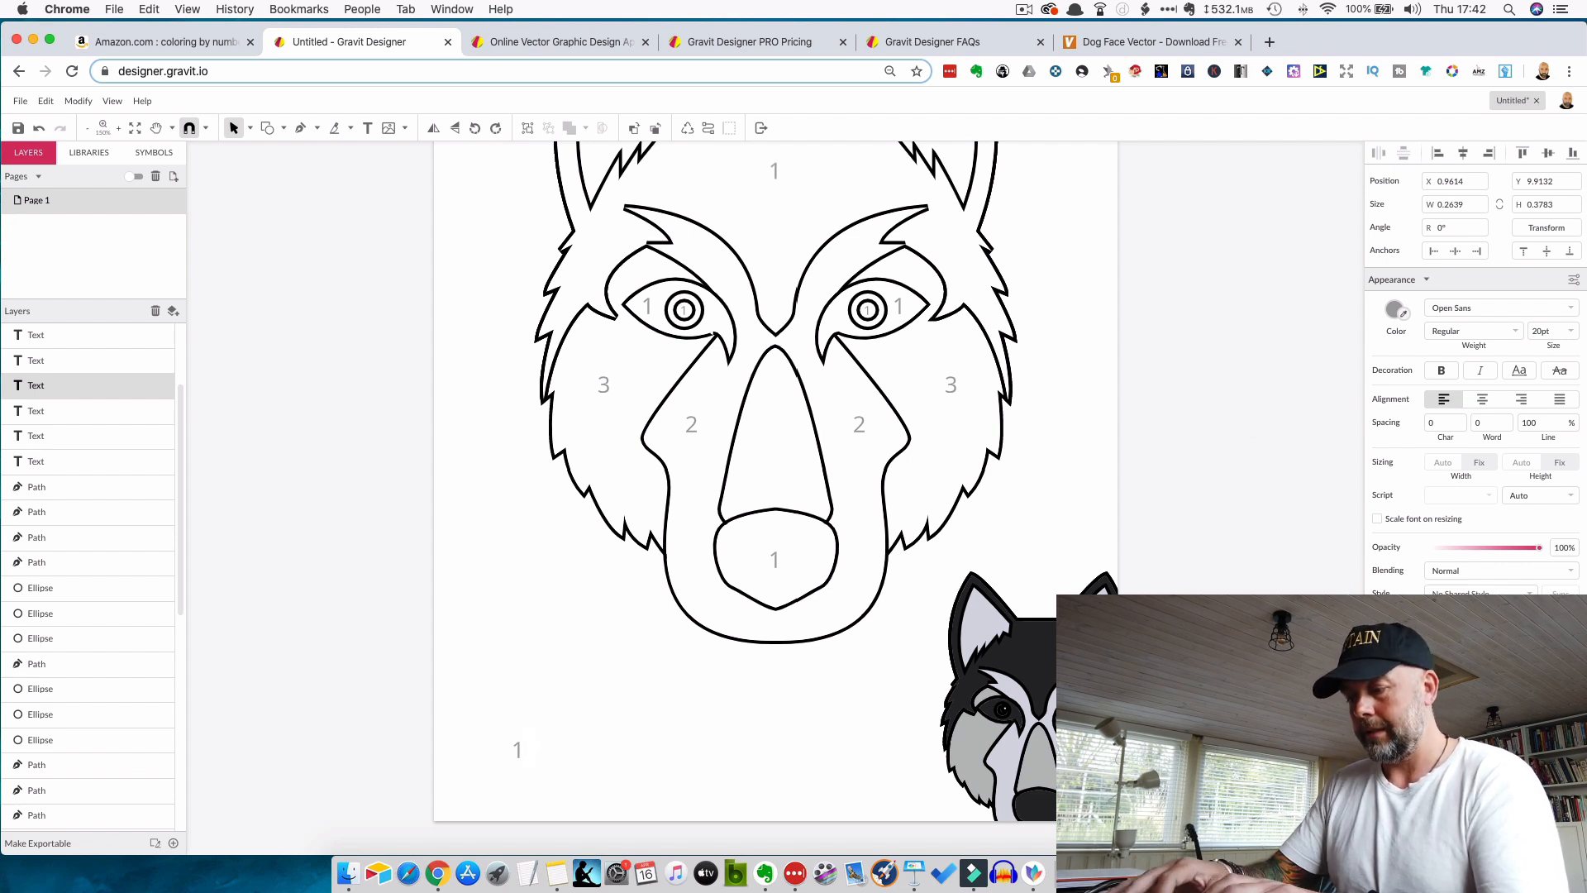
type("LACK")
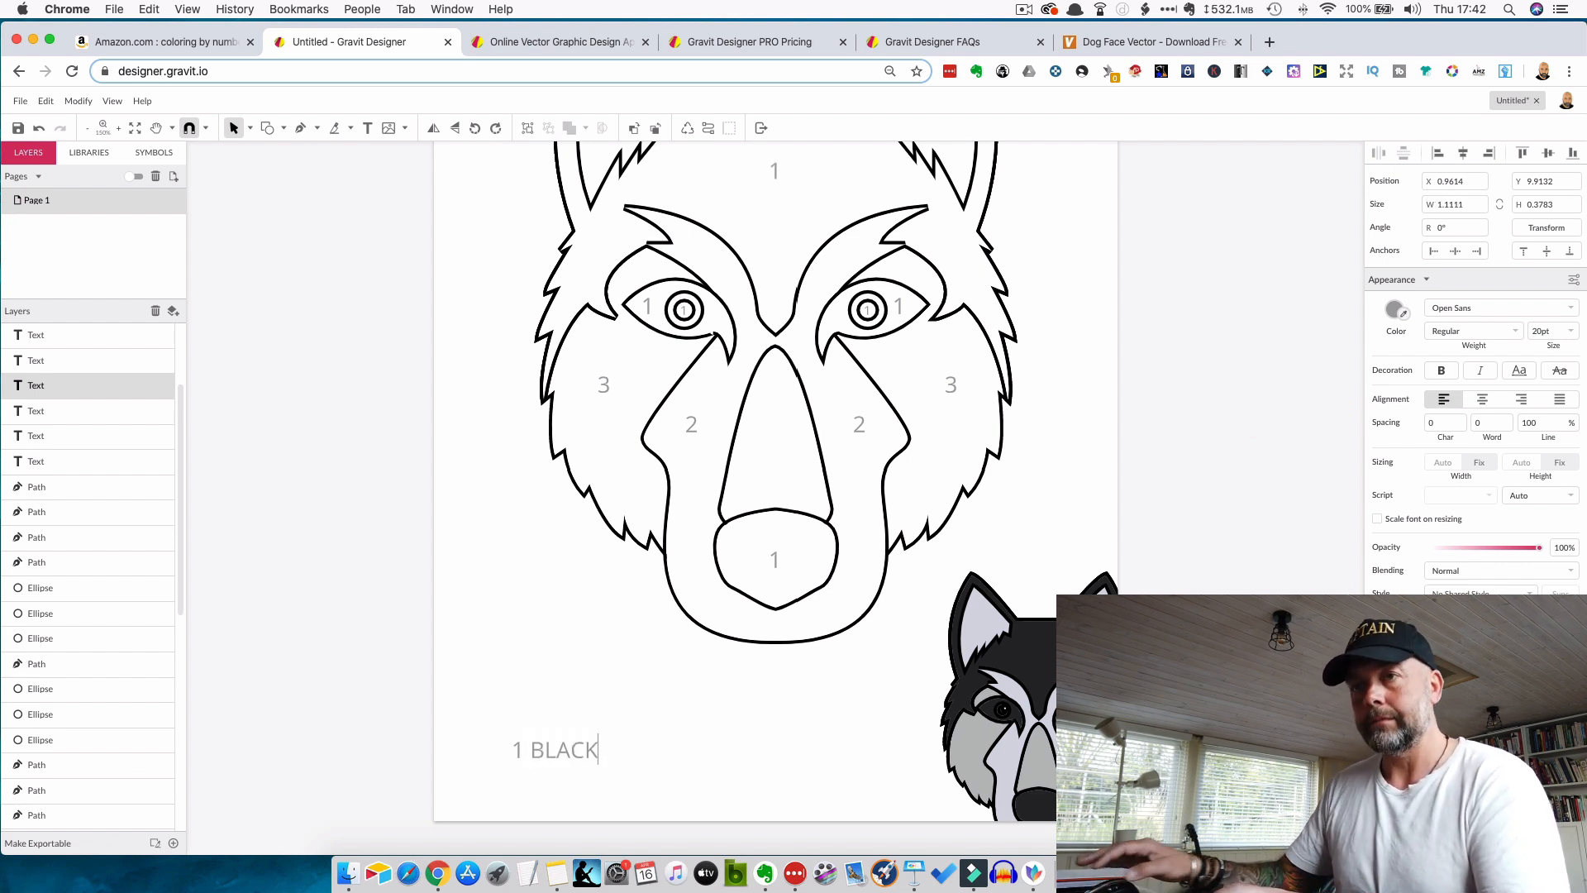
key("Escape")
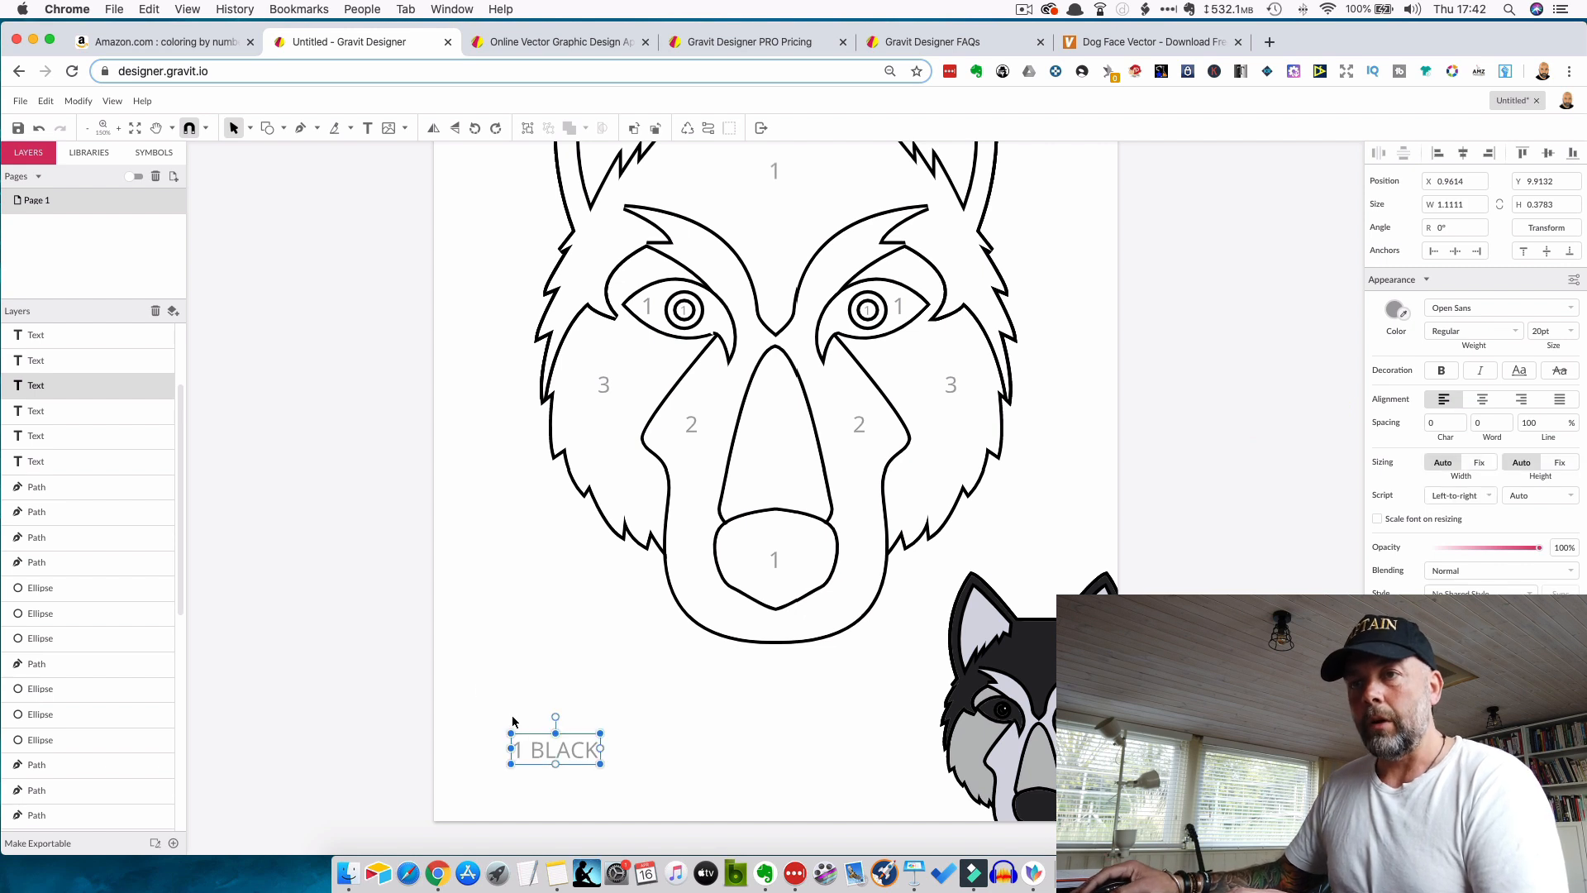
- Change the text colour of the "1 BLACK" label to black
double_click(554, 757)
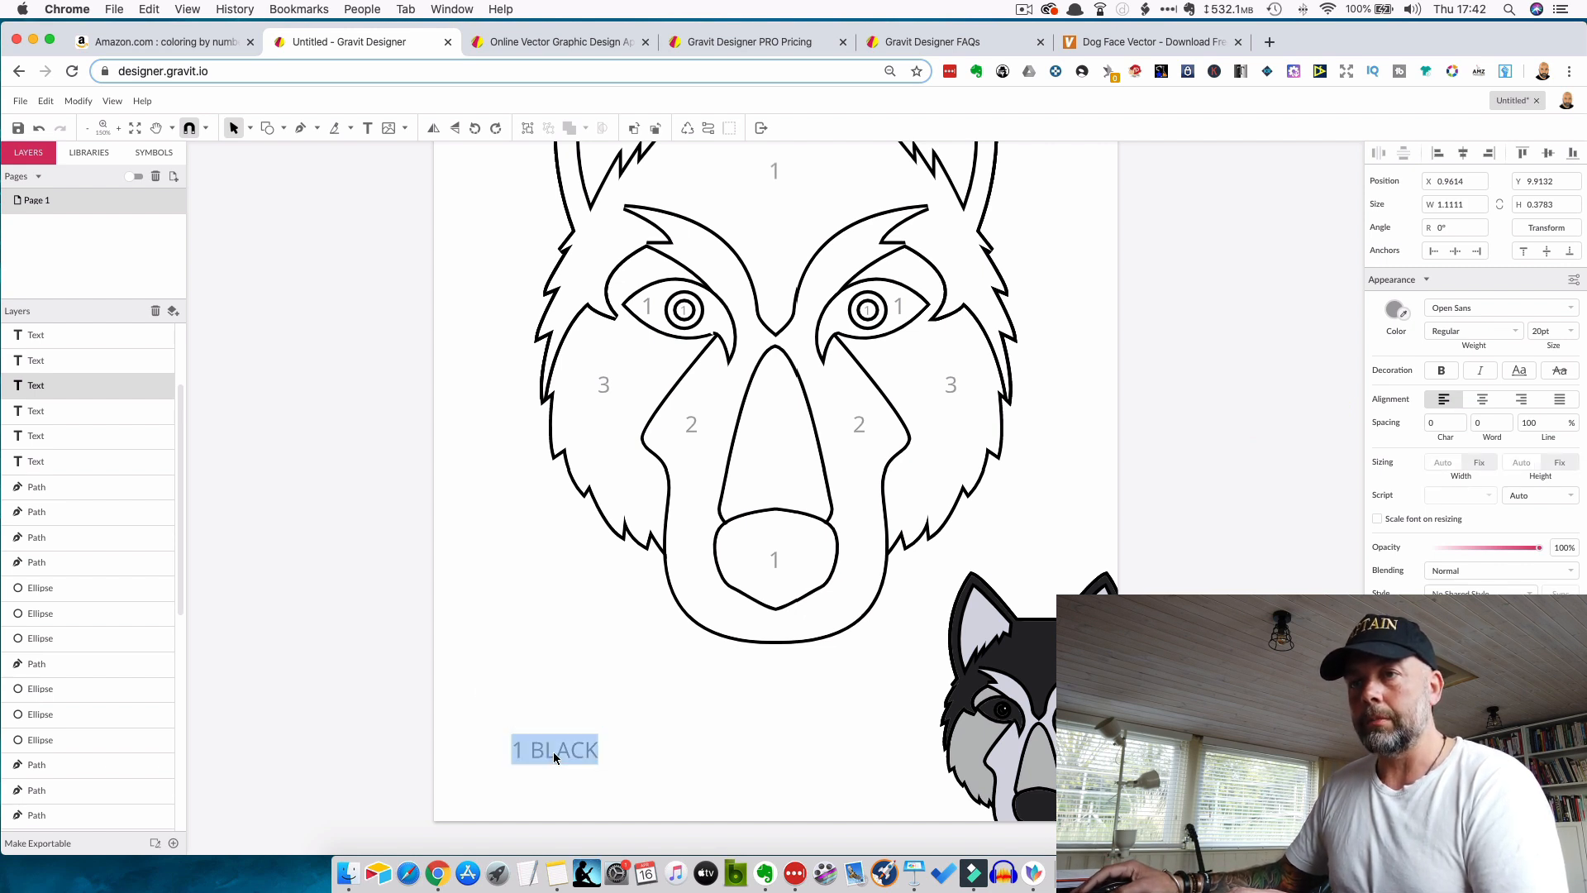
left_click(1395, 310)
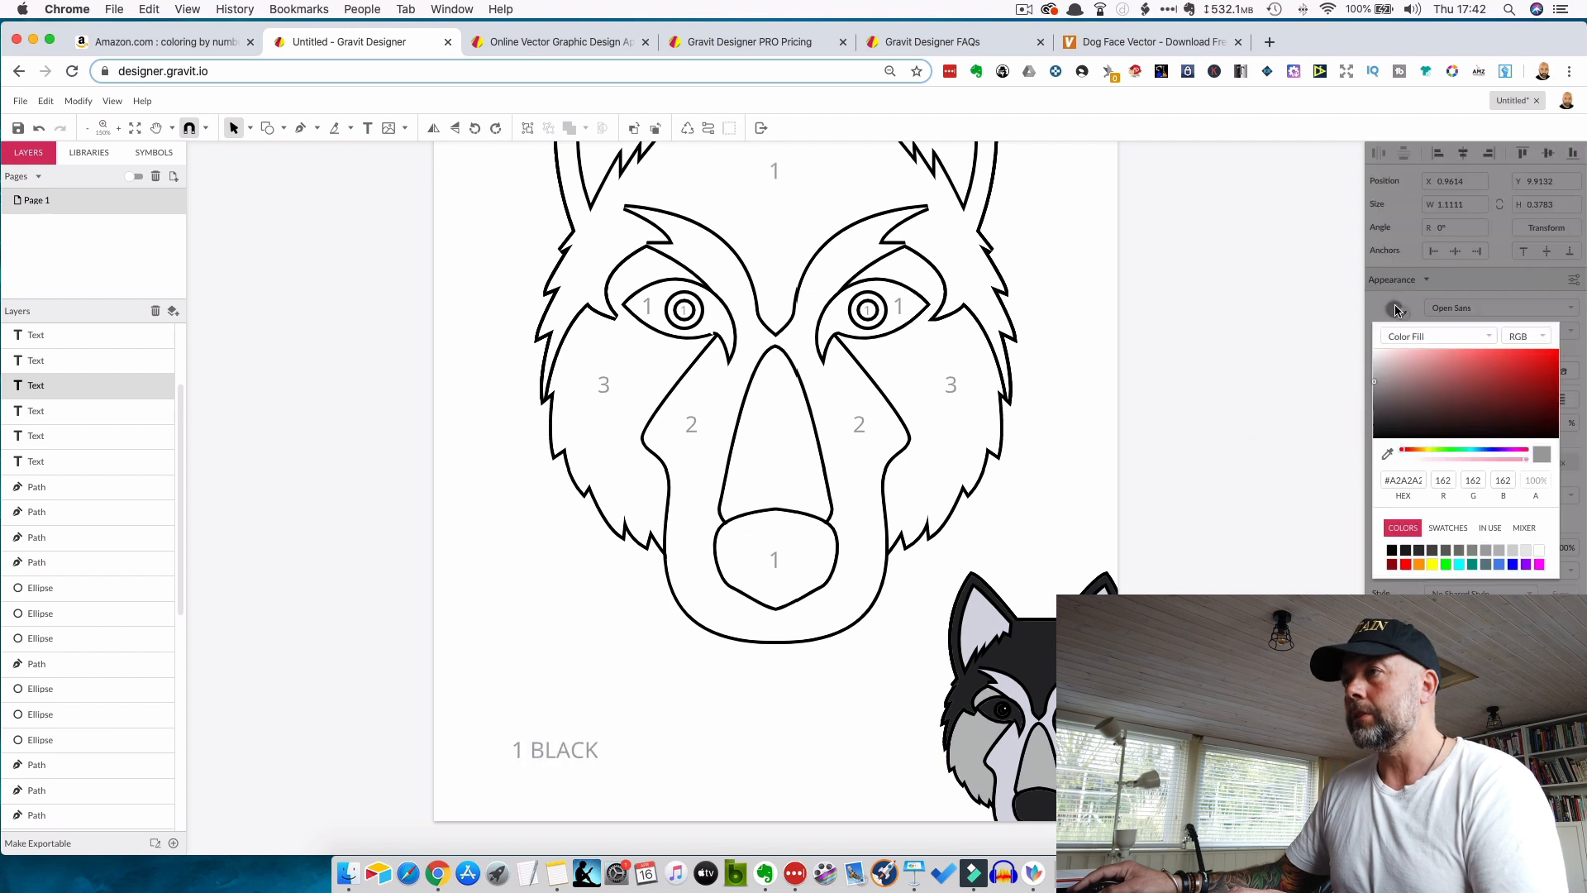
left_click(1392, 549)
left_click(741, 768)
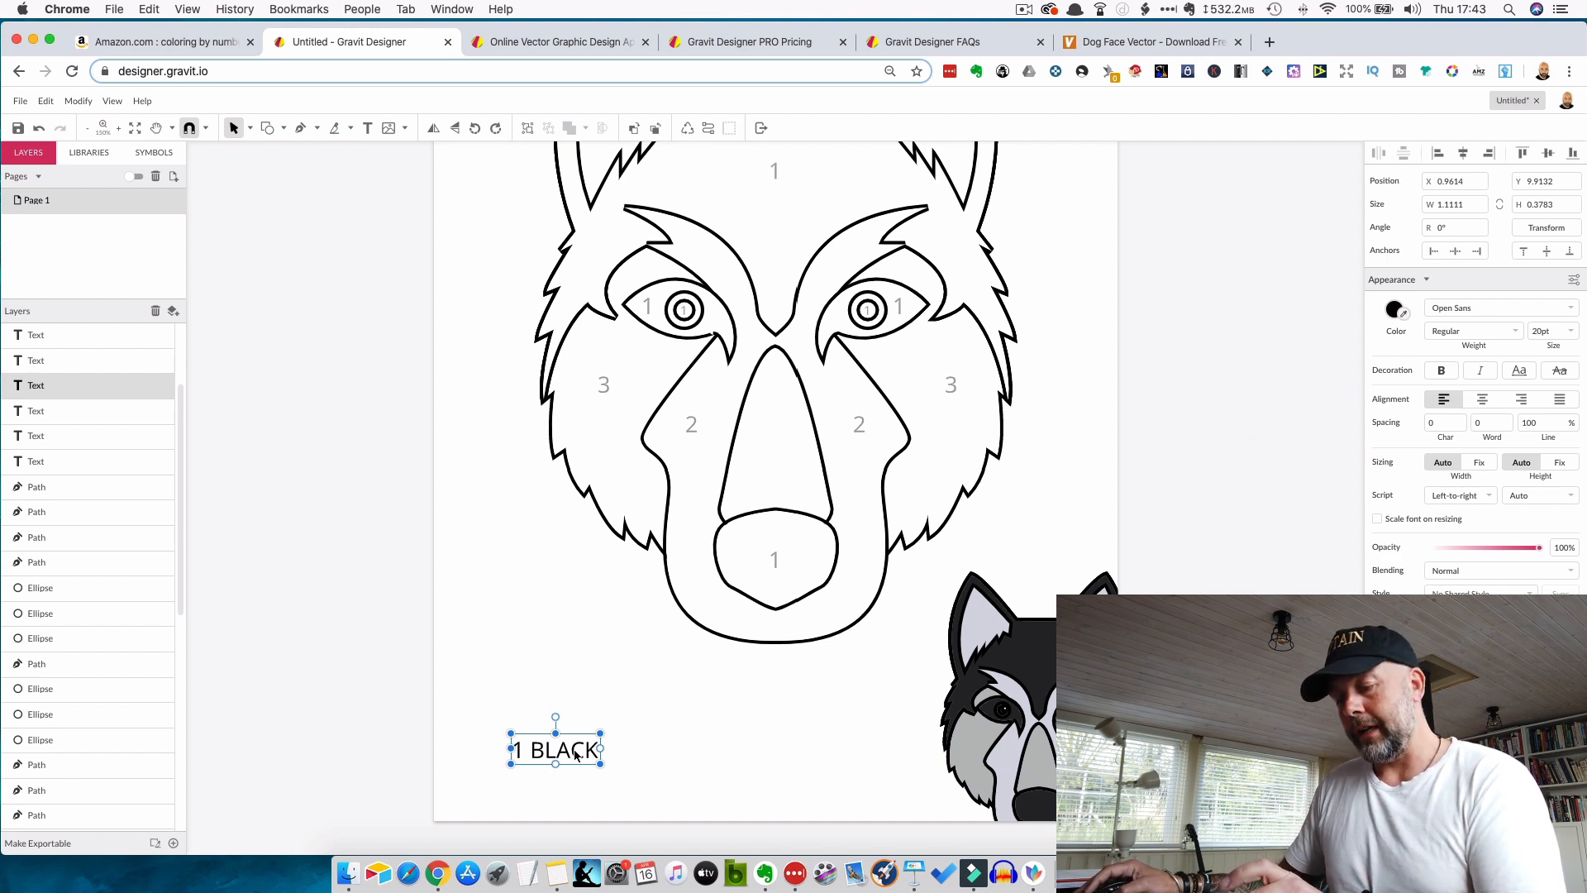
- Duplicate the "1 BLACK" label rightward at the same height, to X about 2.44 inches, and change the copy's text to "2 LIGHT GREY"
key("alt")
left_click_drag(577, 754, 695, 757)
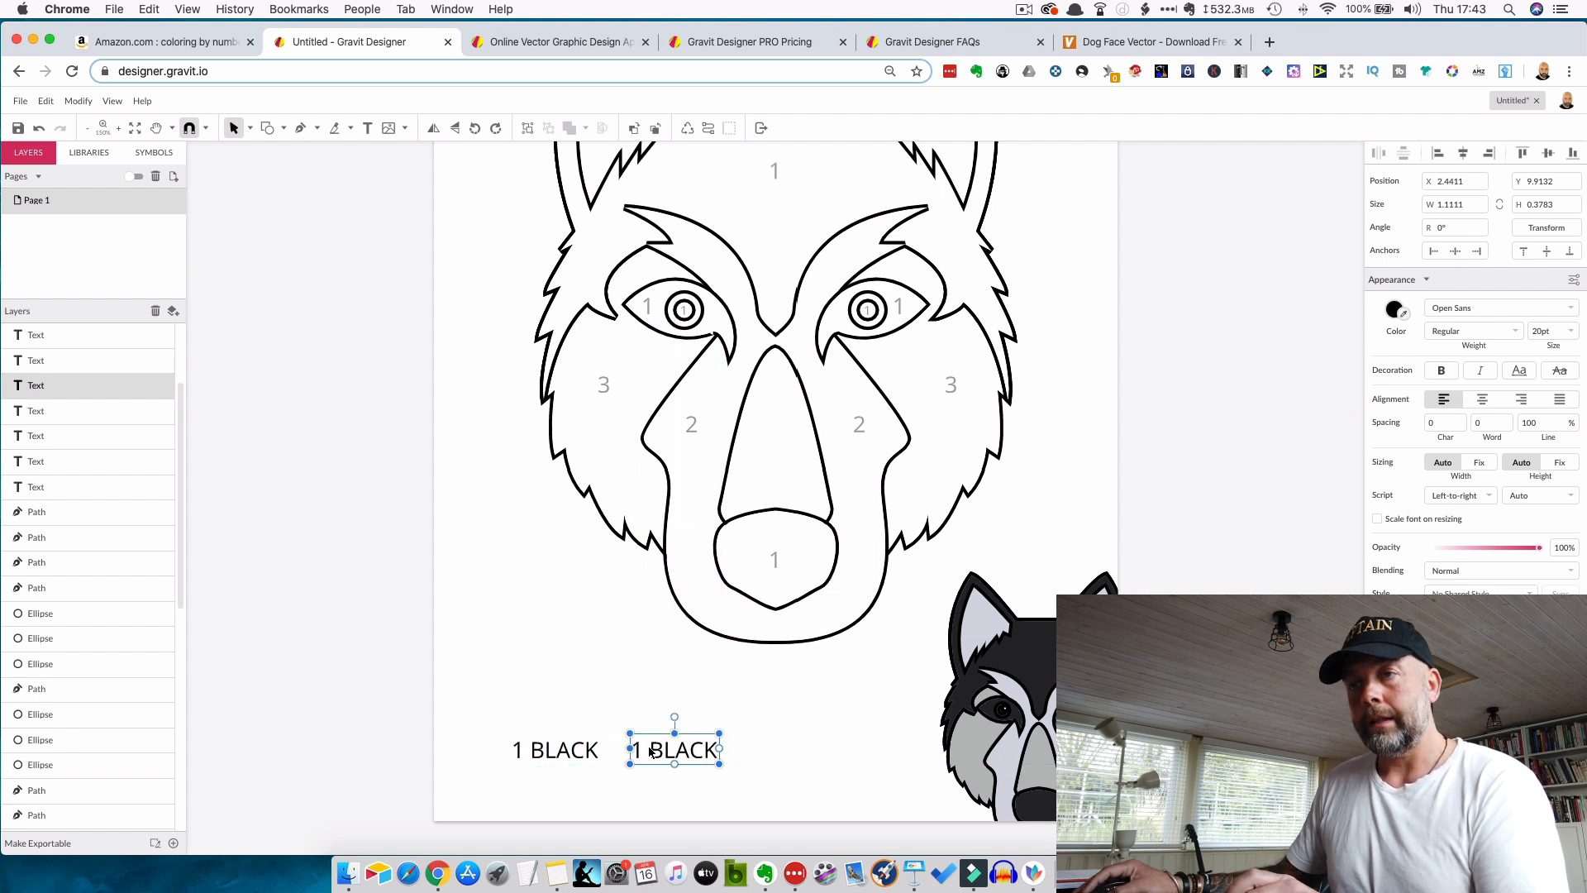
double_click(640, 754)
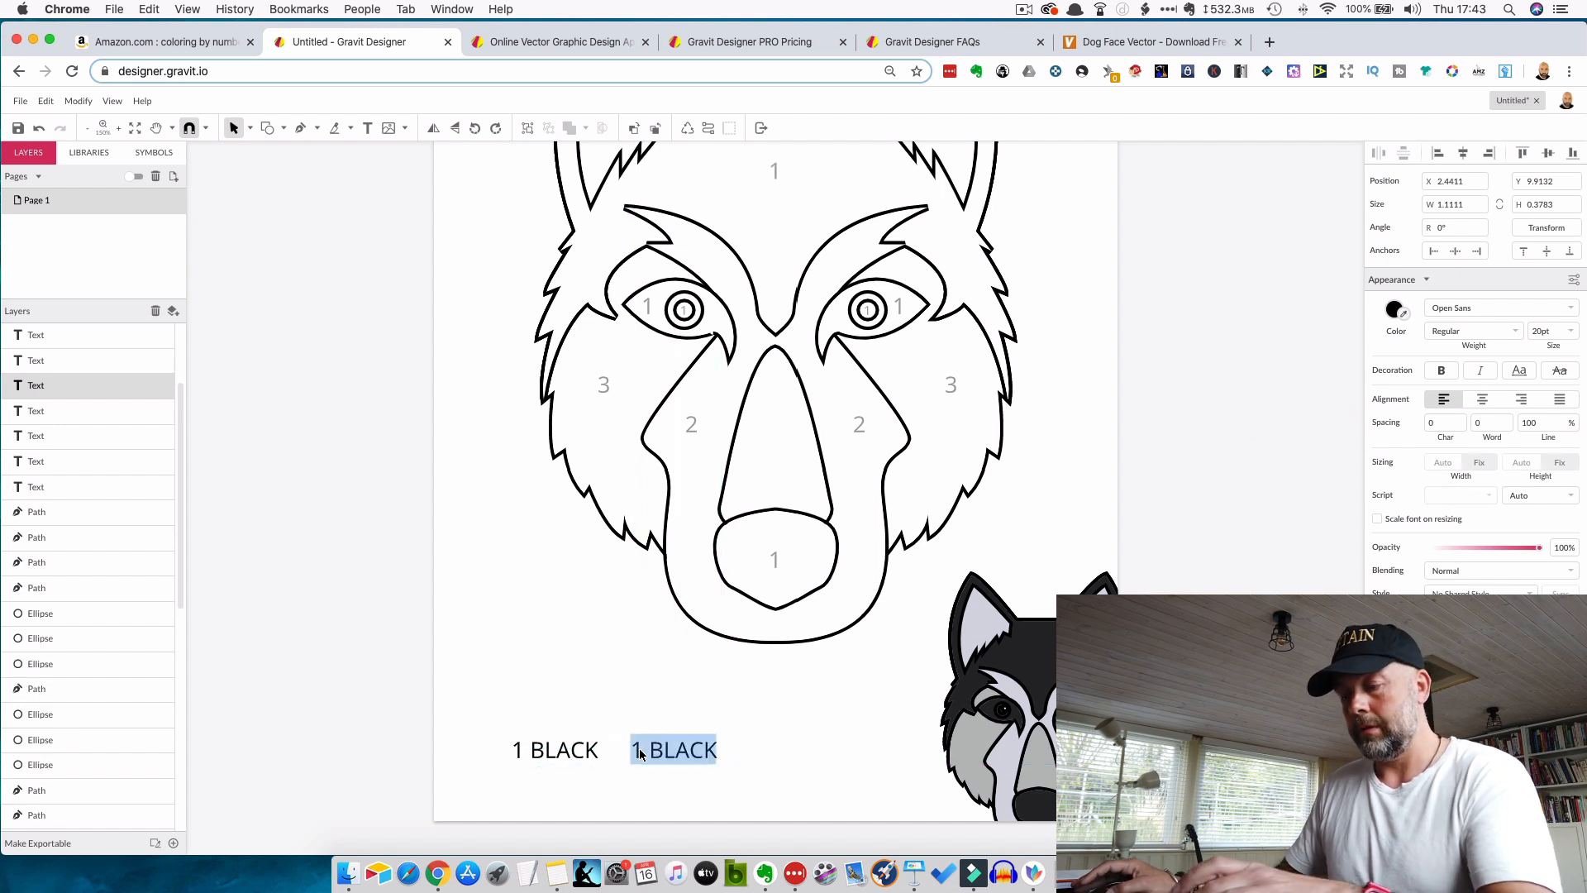
type("2")
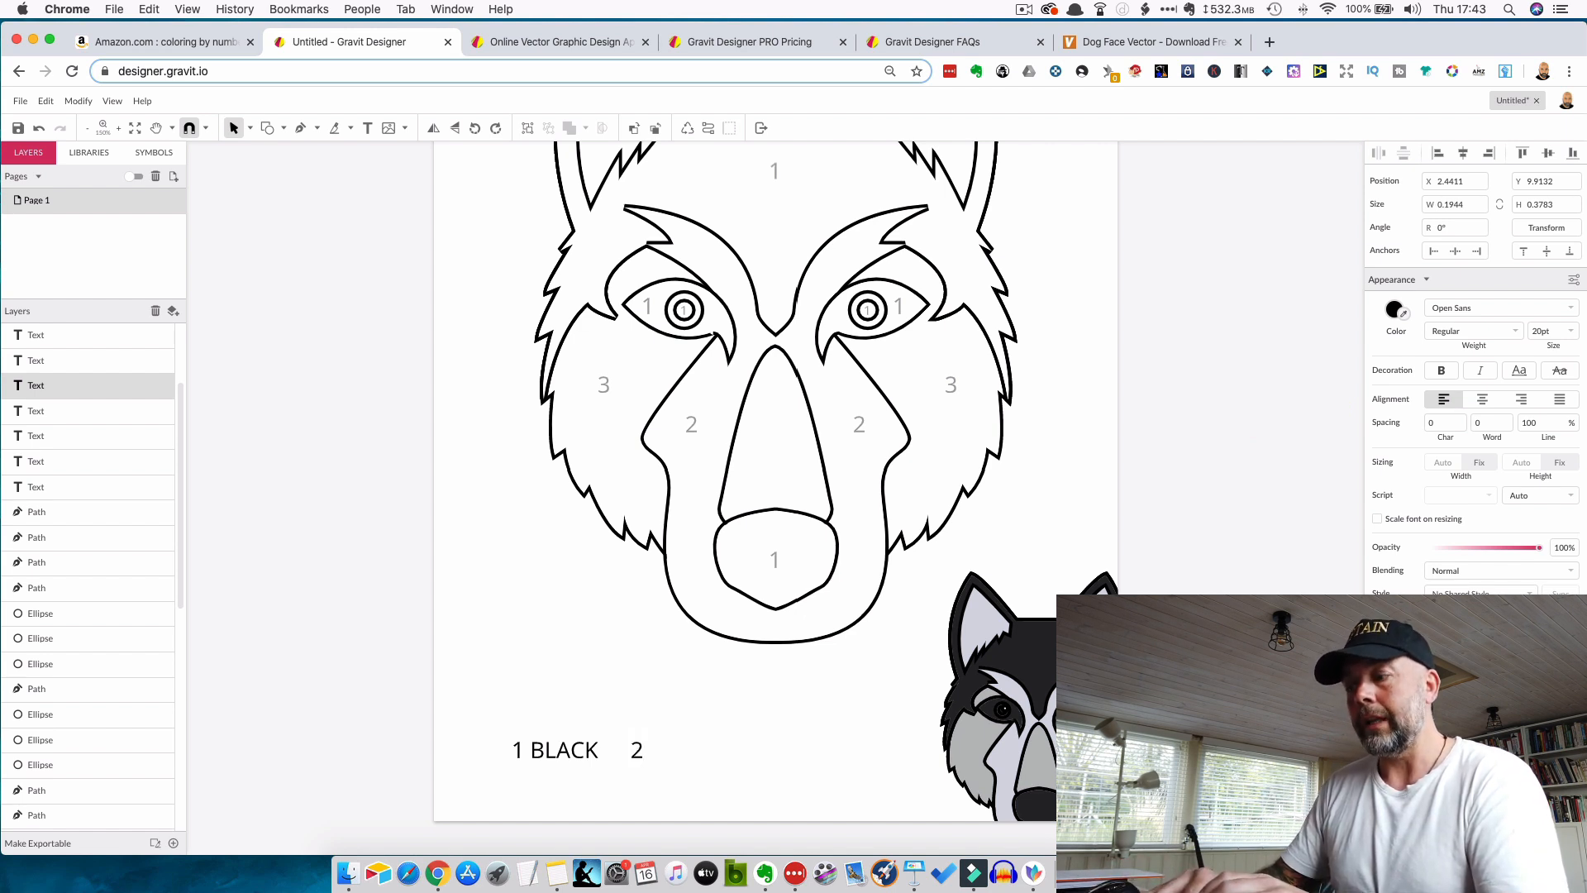
type(" LIGHT GRE")
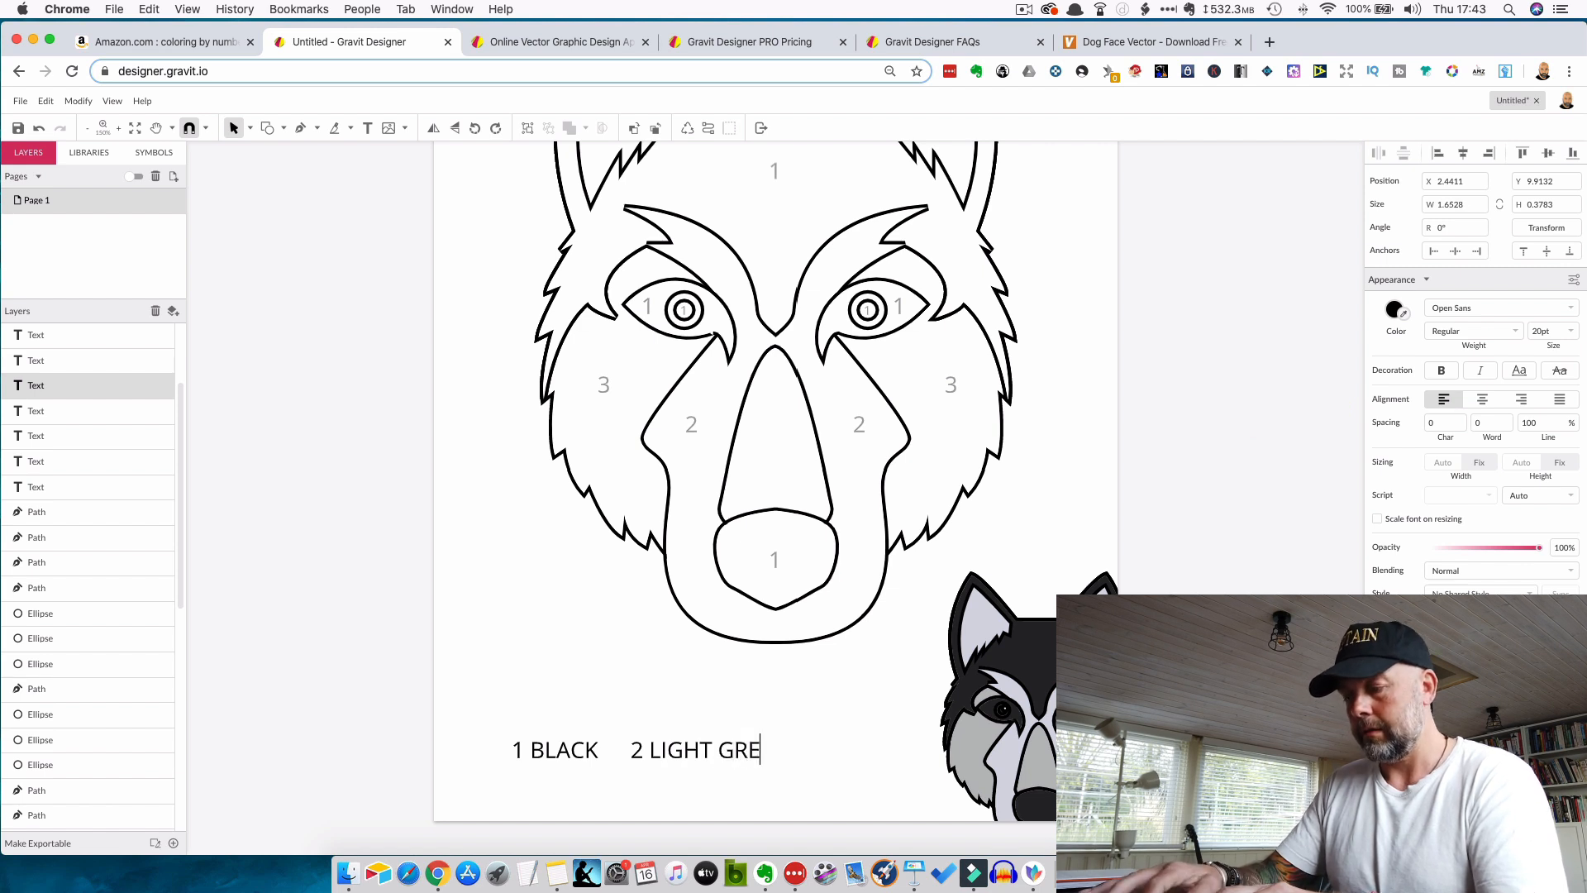
type("Y")
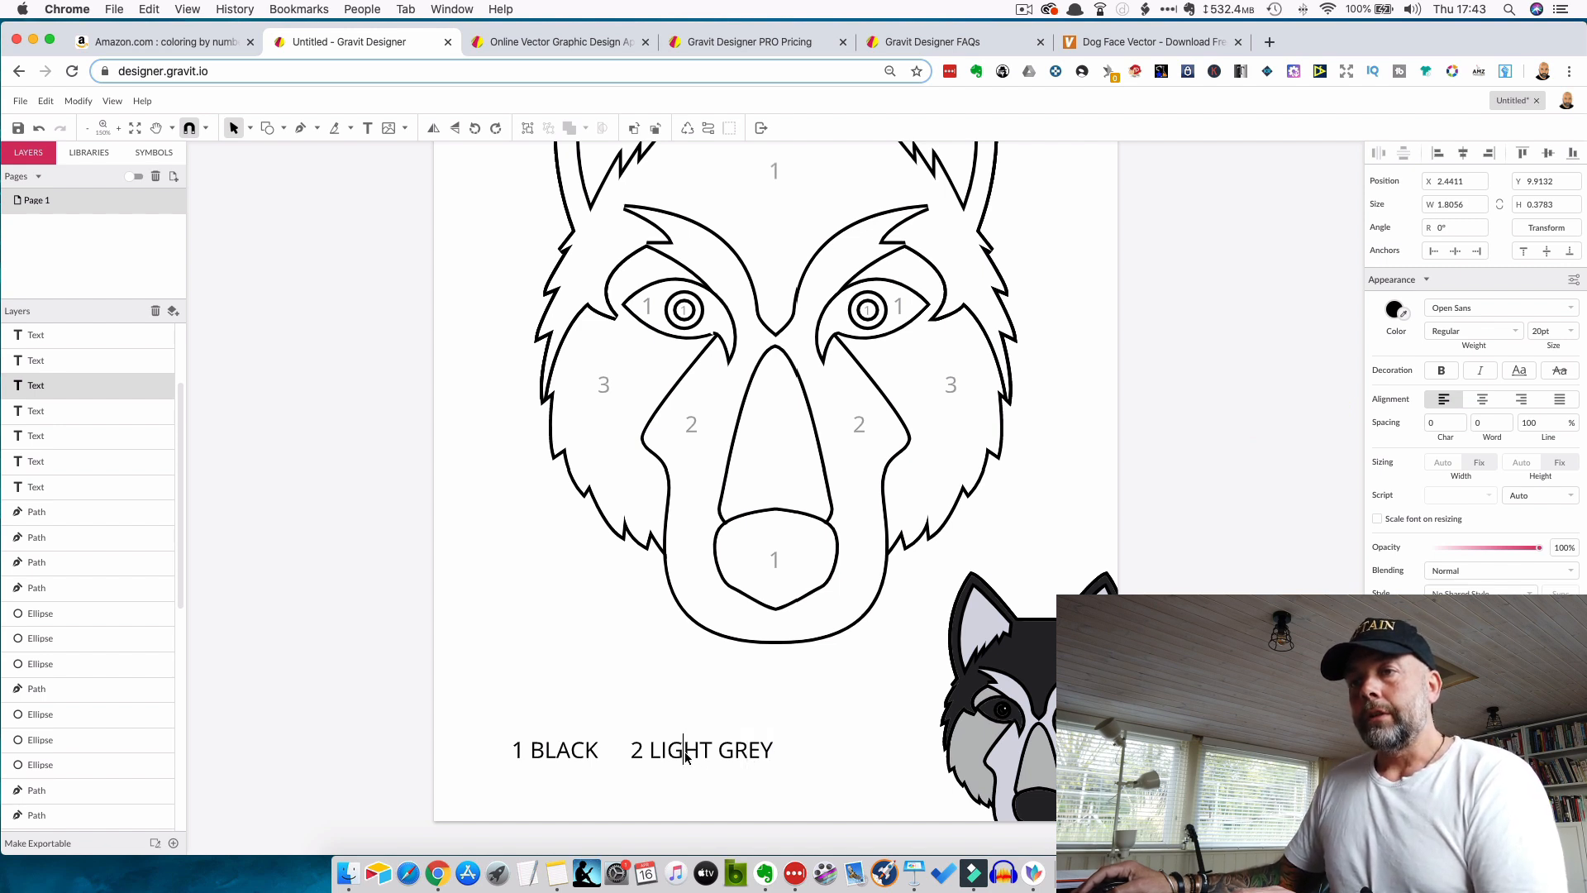
key("Escape")
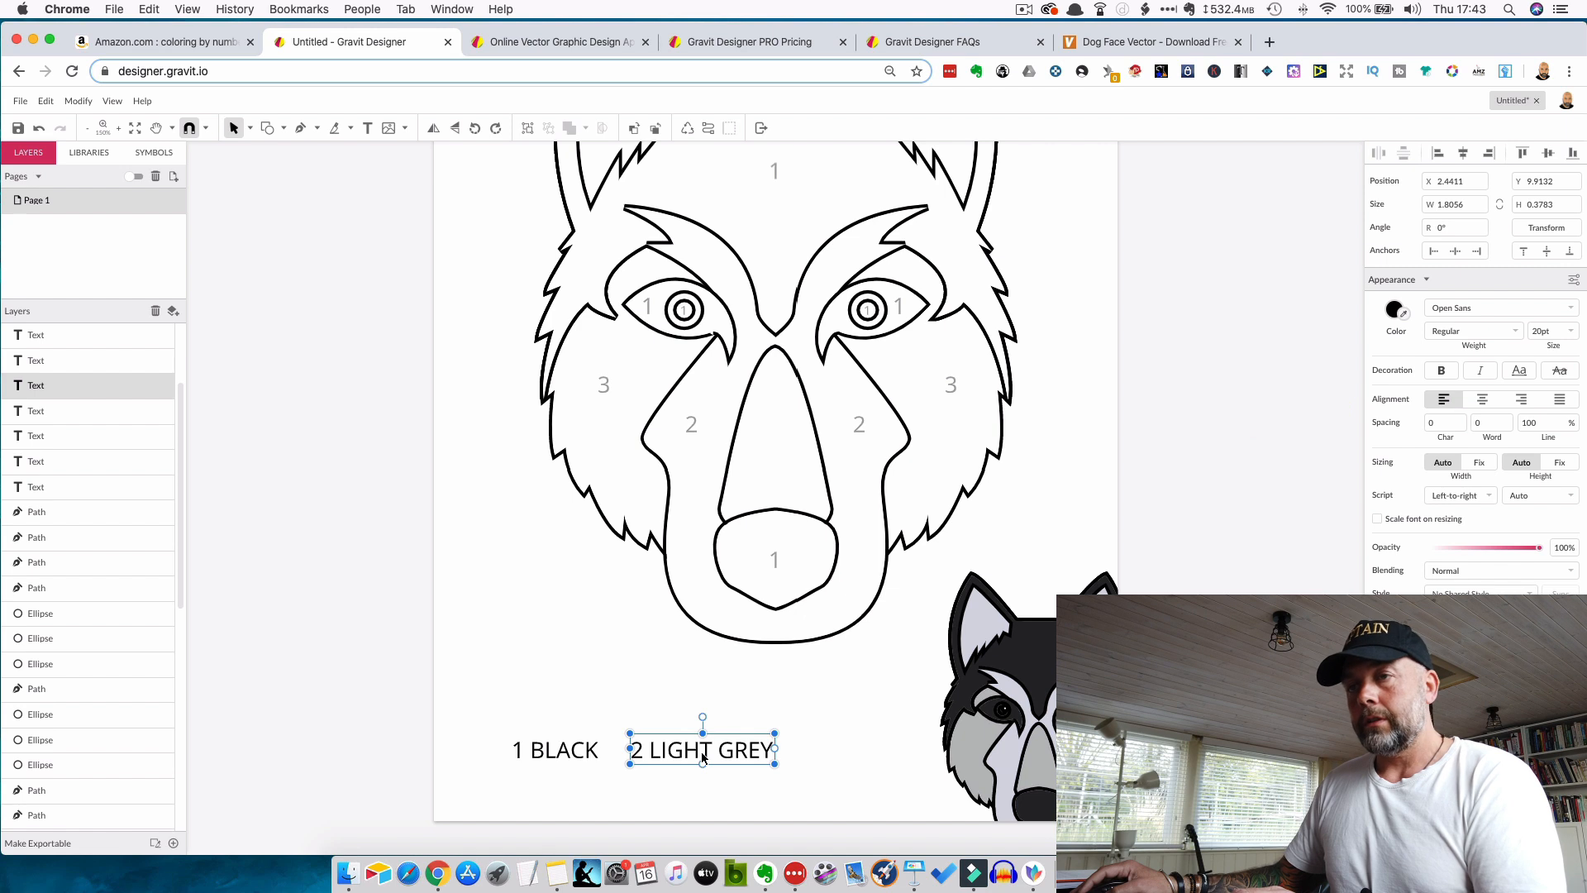
- Duplicate the "2 LIGHT GREY" label rightward at the same height, to X about 4.61 inches
left_click(758, 814)
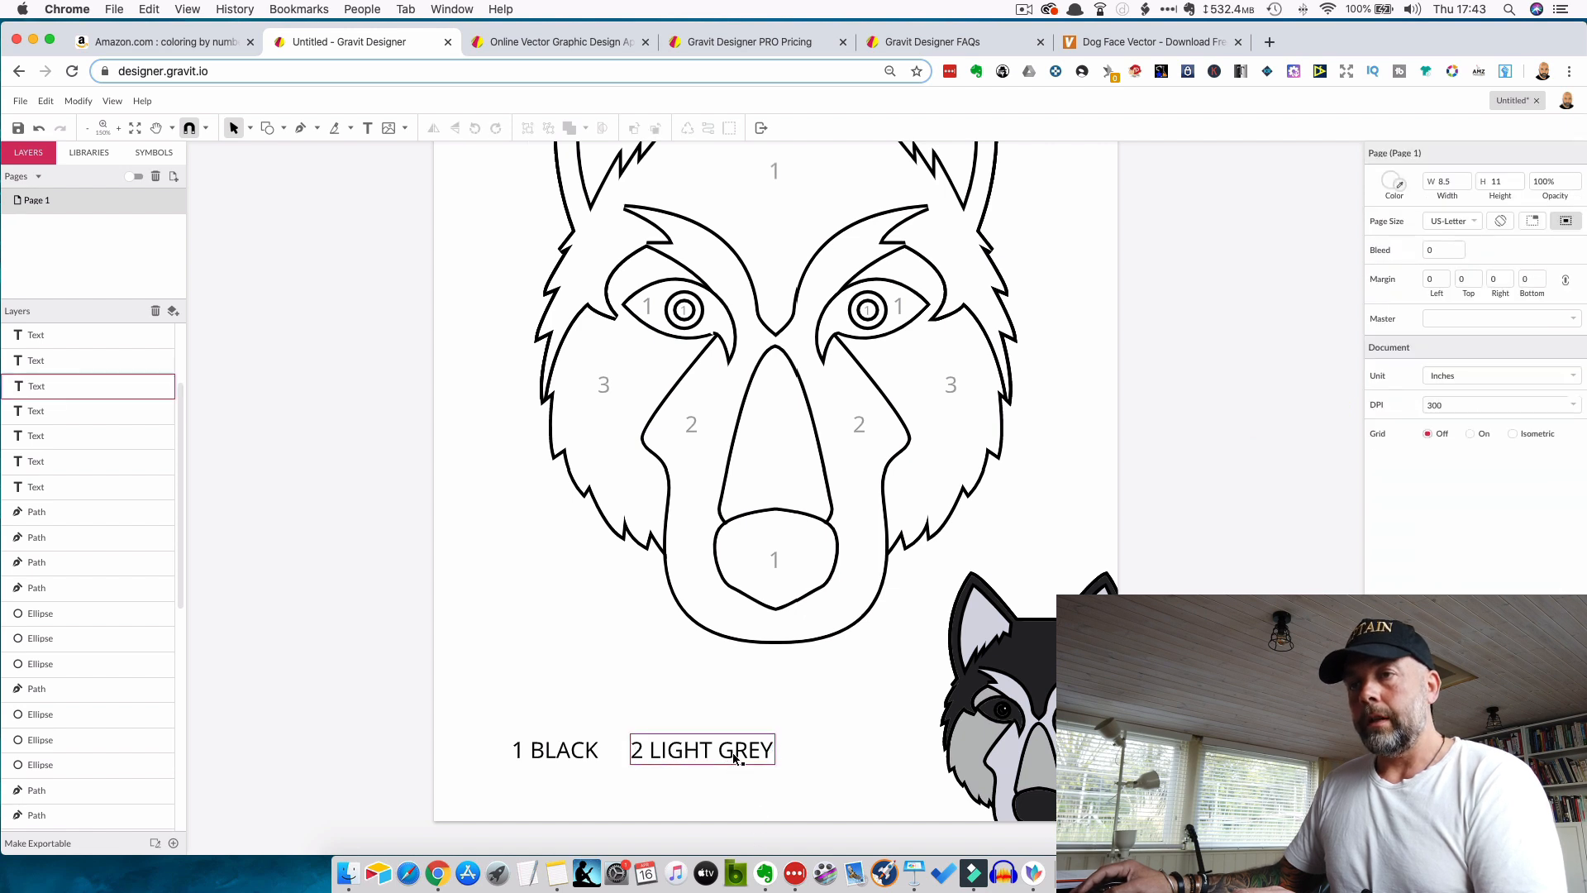
double_click(734, 757)
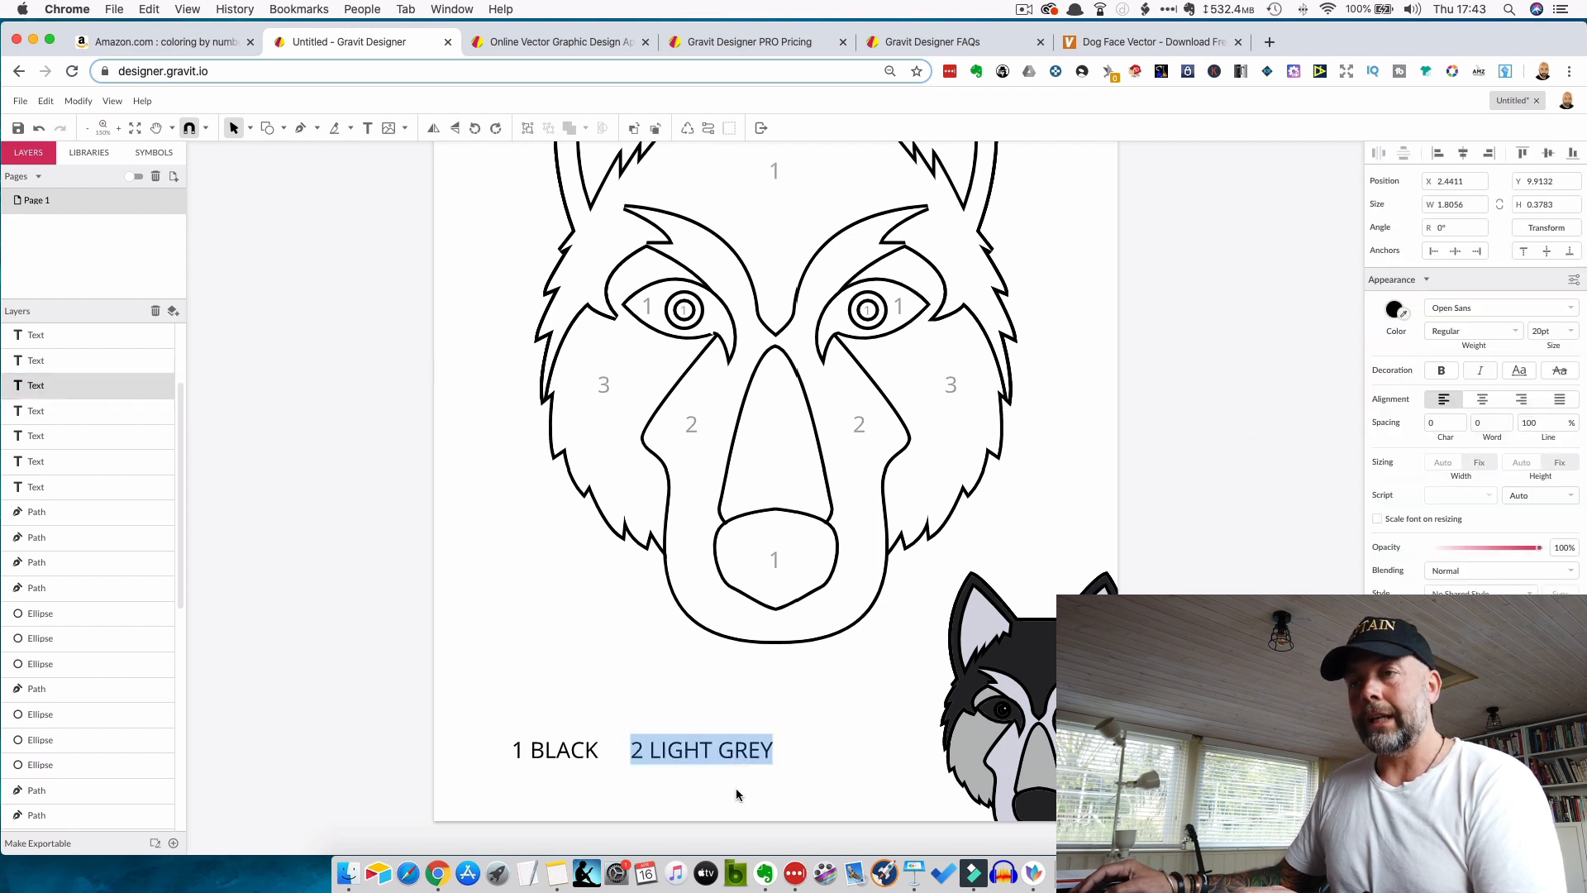
key("Escape")
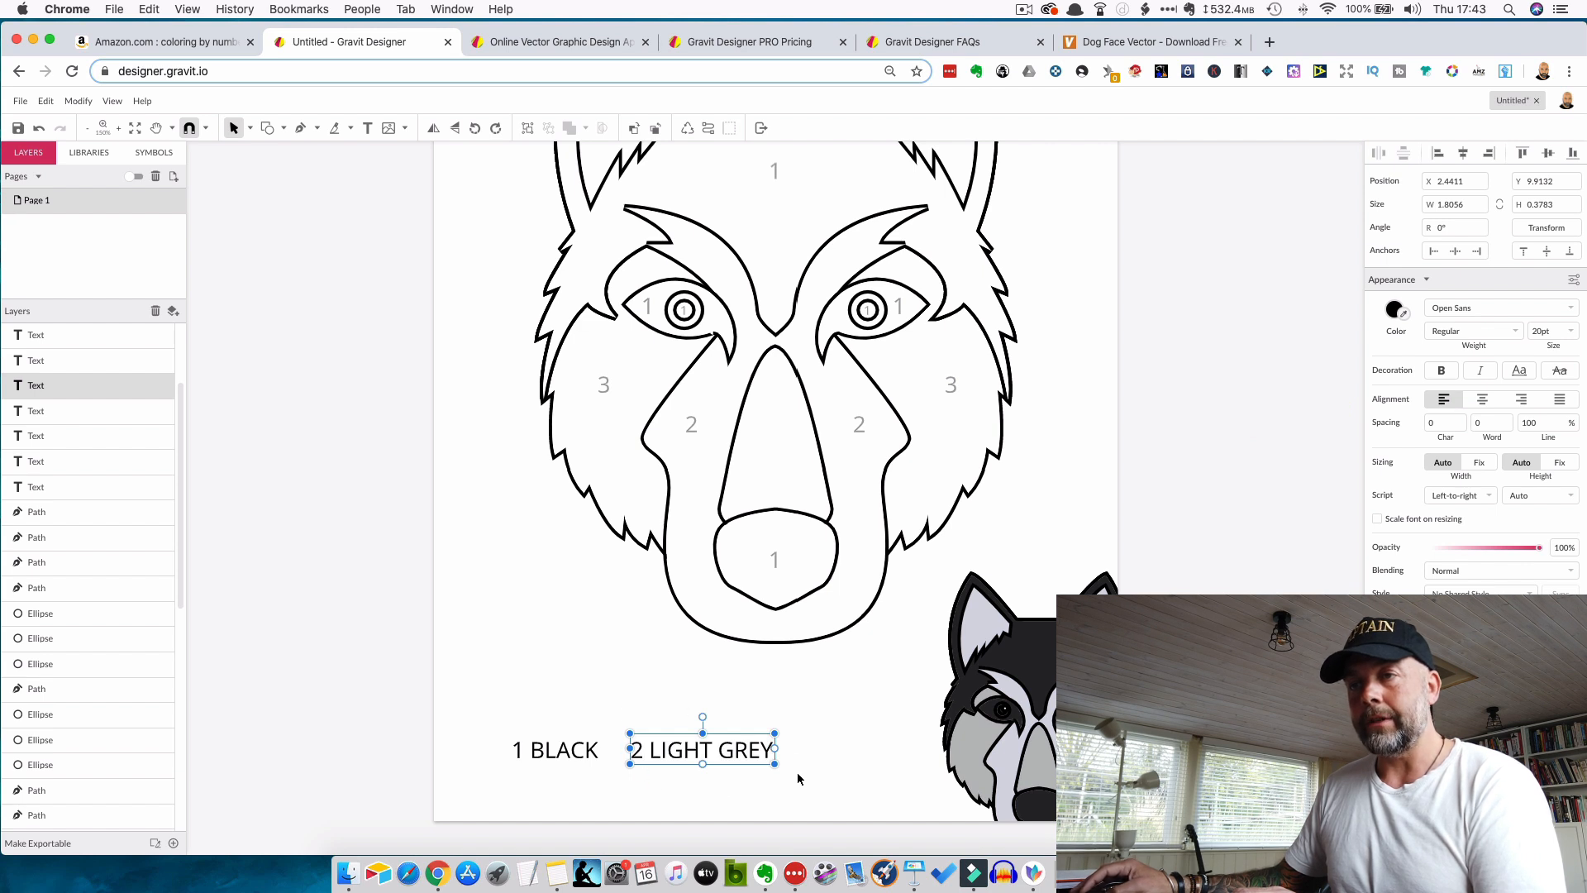
left_click_drag(759, 751, 929, 752)
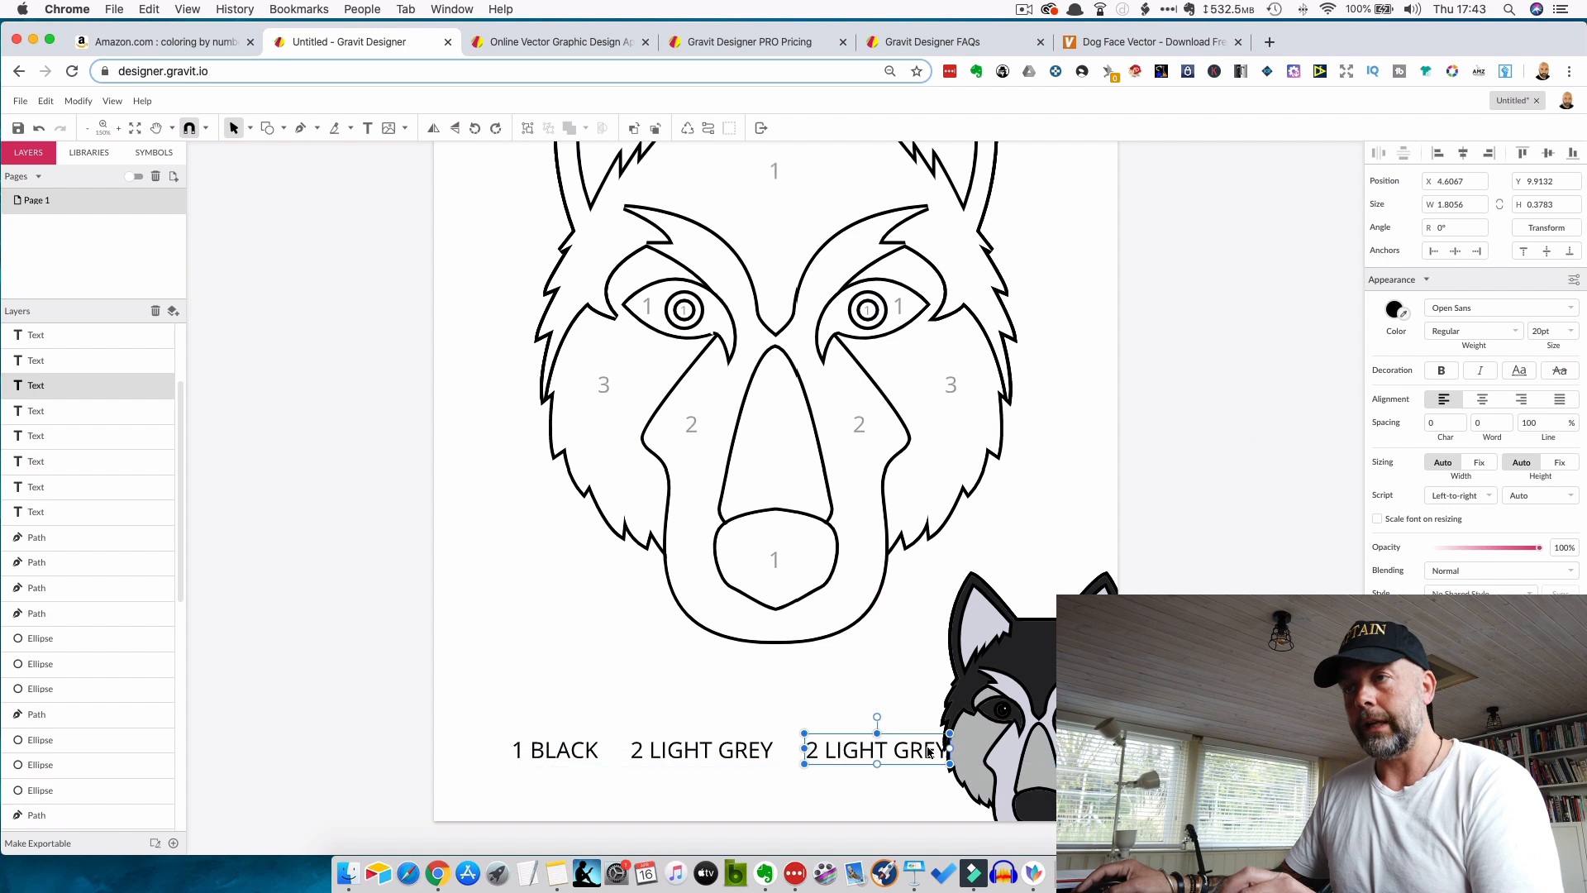
- Delete the small coloured husky copy at the page's lower right, including its leftover nose piece
left_click(953, 576)
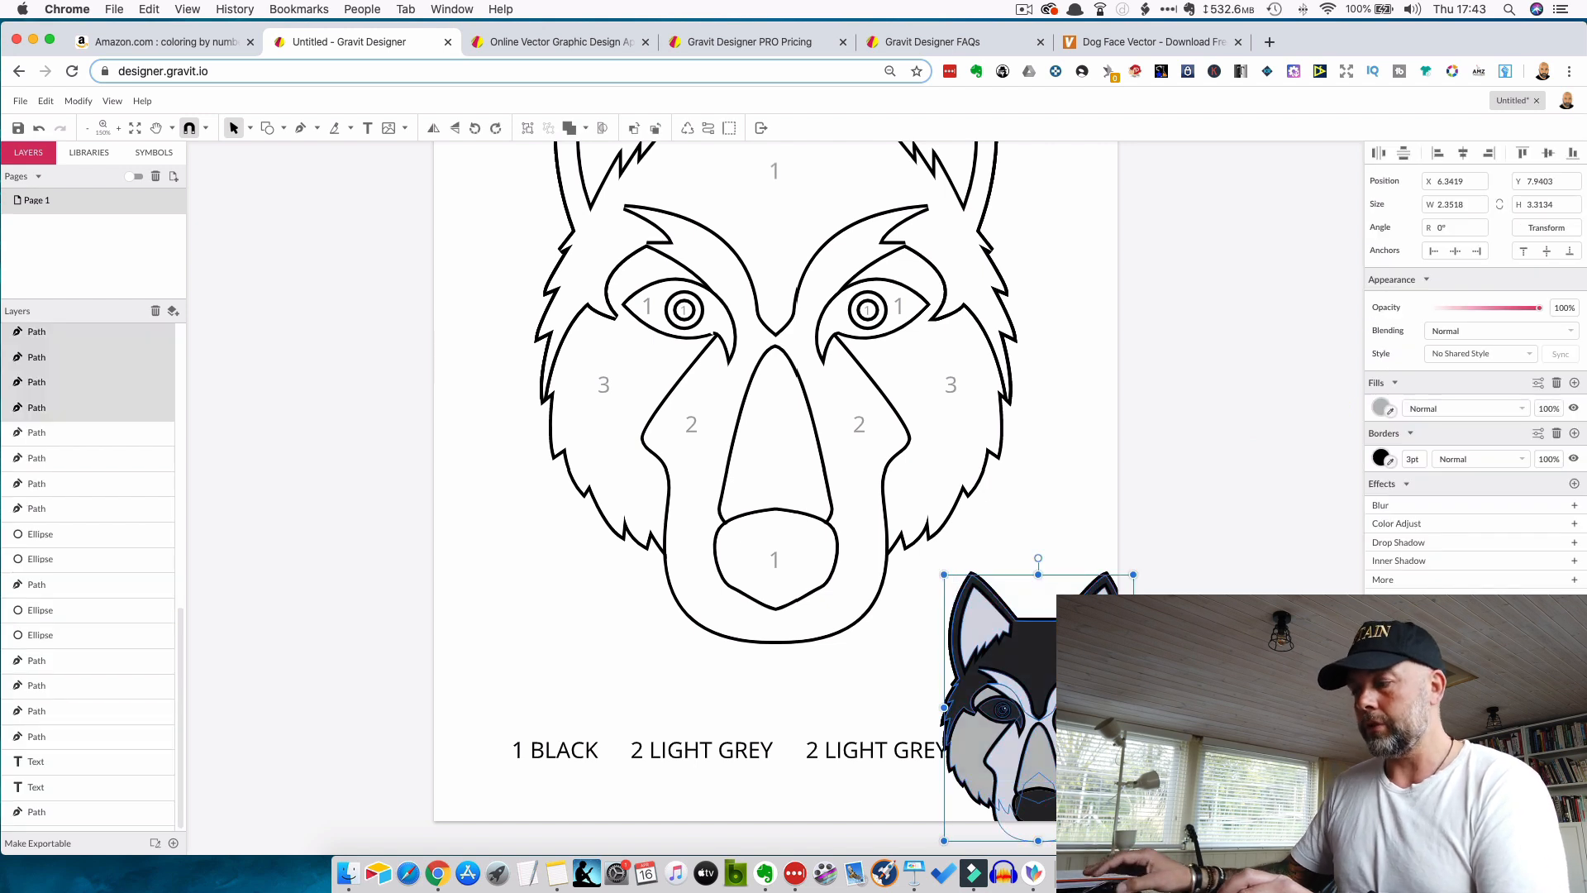
key("Delete")
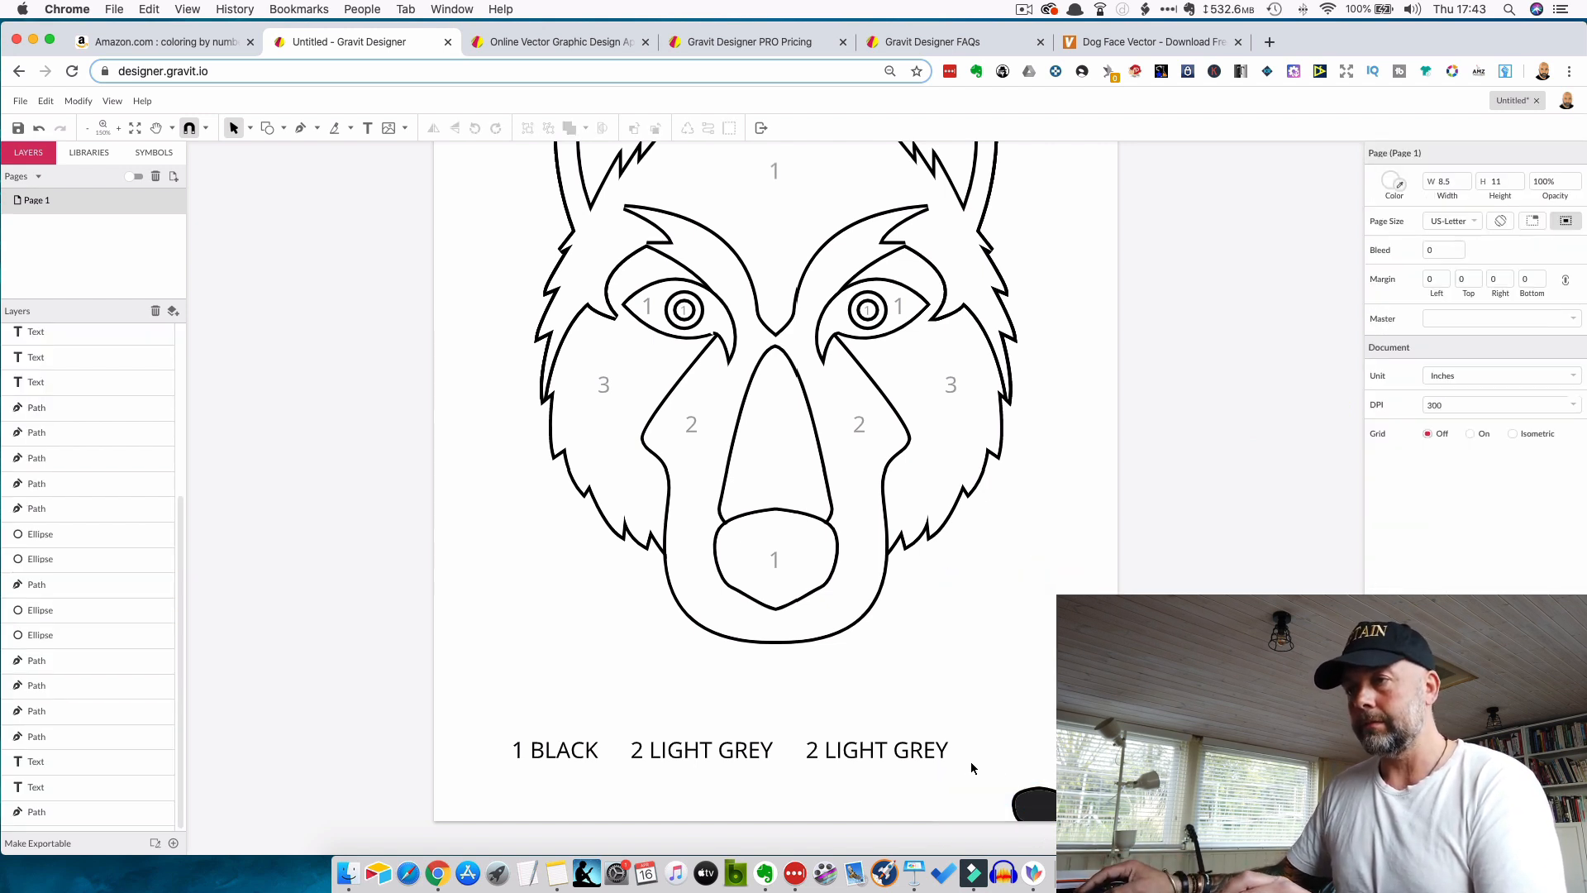
left_click(1023, 800)
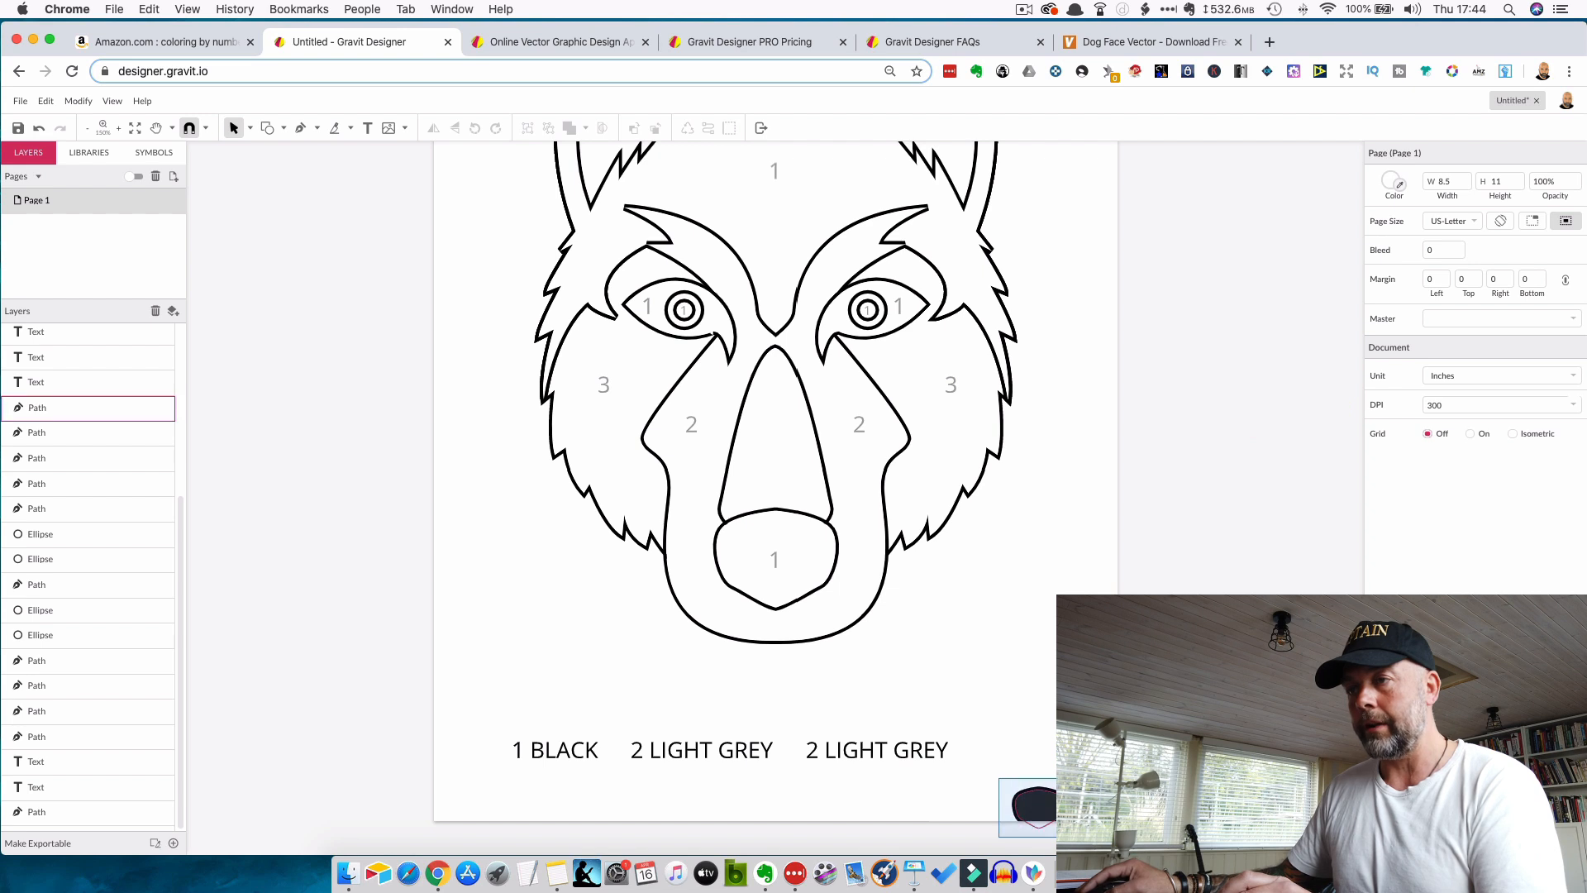
key("Delete")
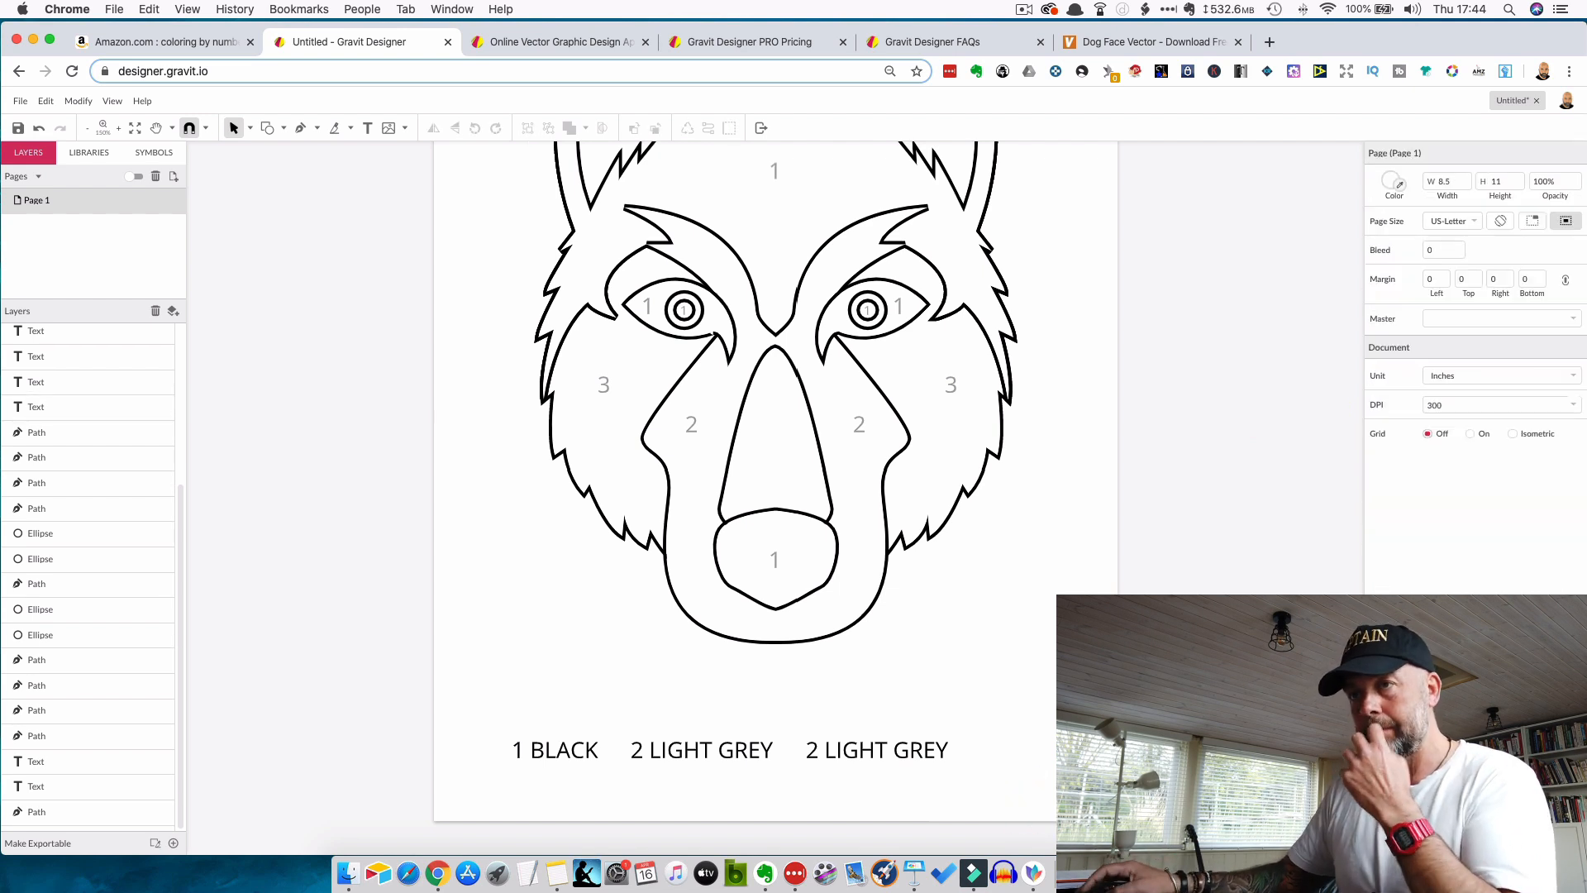
- Change the text of the third label in the colour key below the face to "2 GREY"
left_click_drag(486, 719, 986, 792)
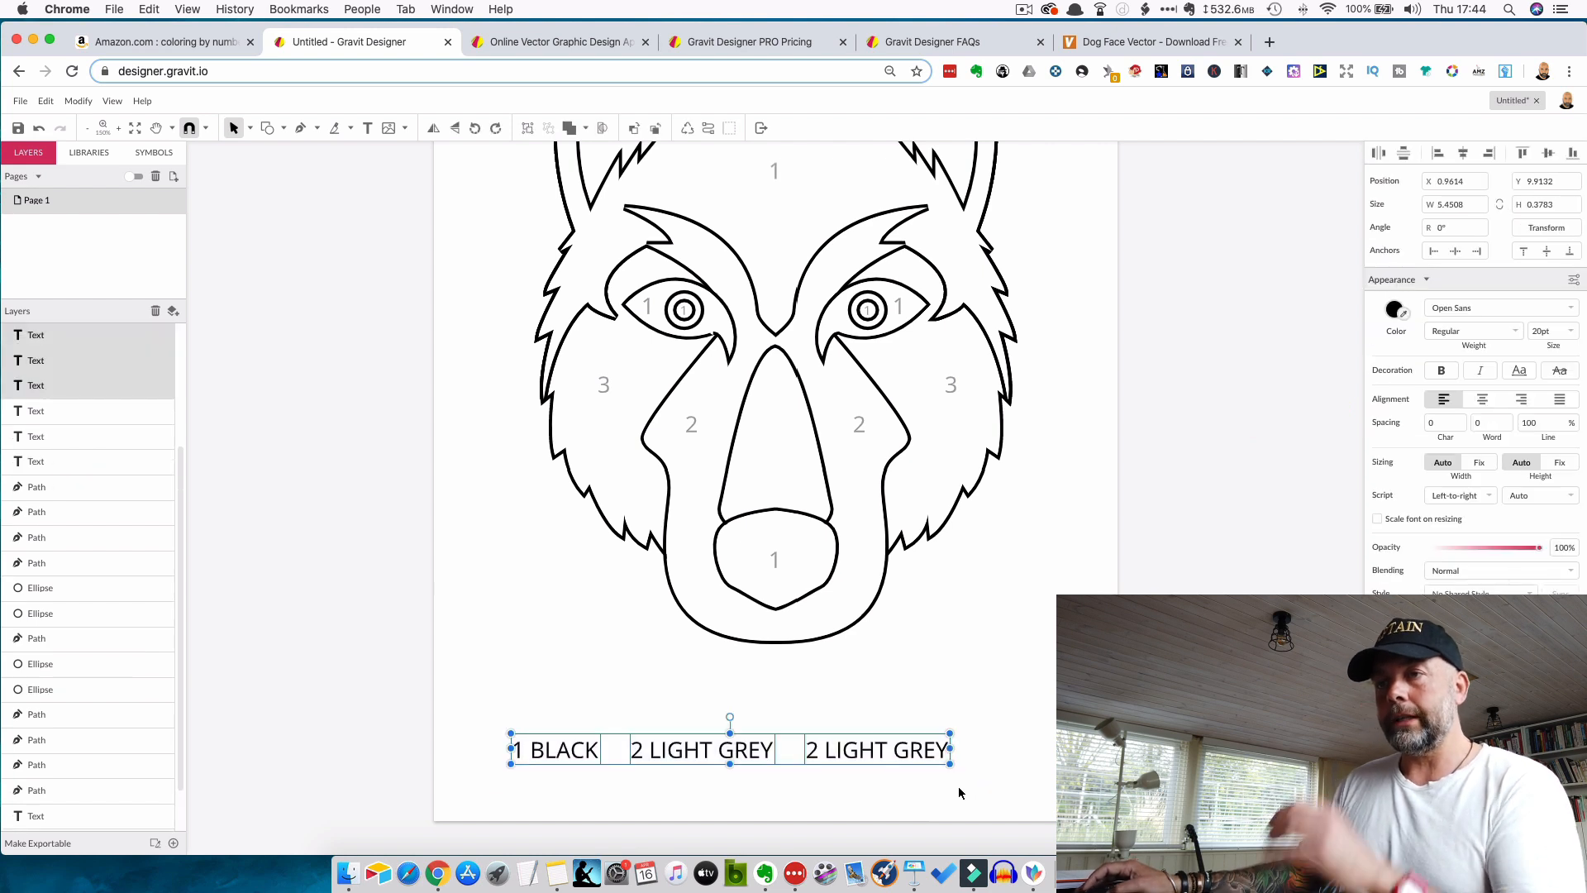
left_click(916, 794)
double_click(913, 756)
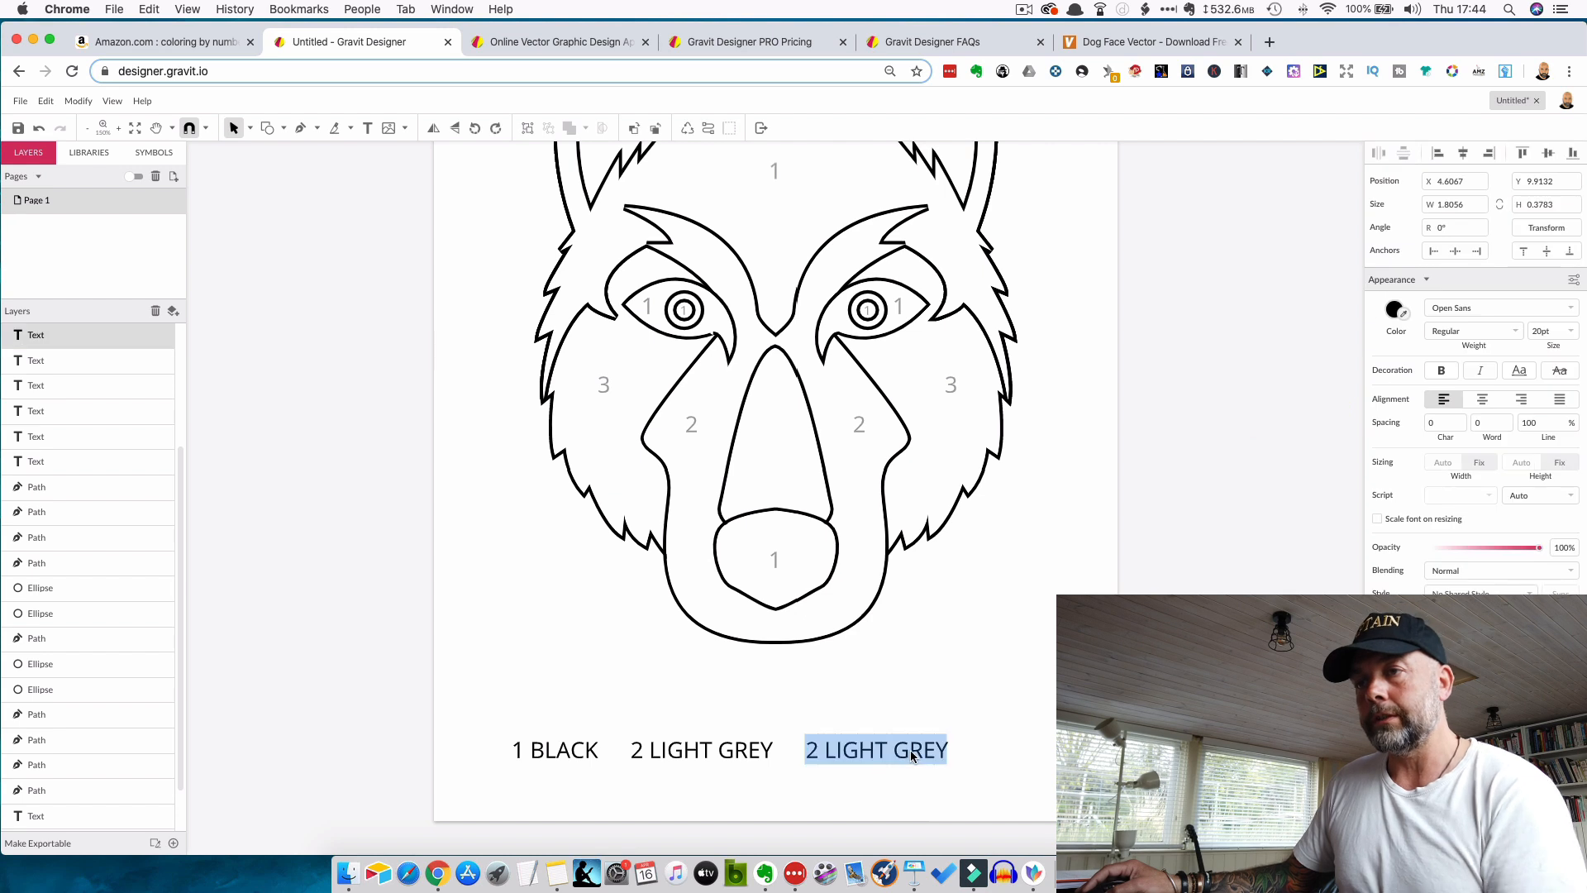
double_click(910, 751)
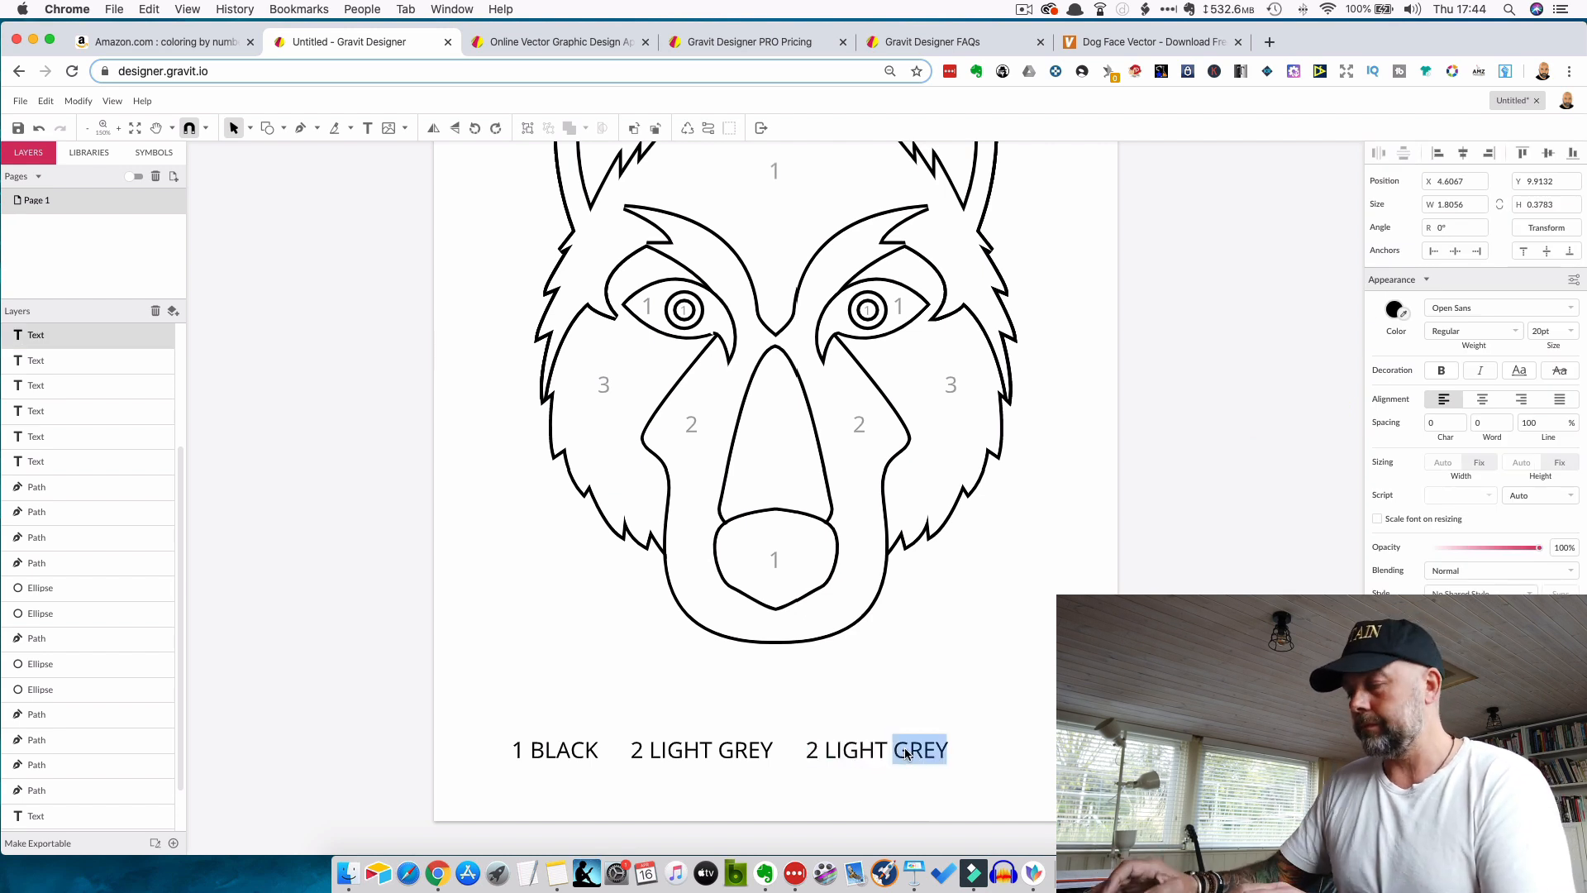
key("BackSpace")
key("BackSpace")
key("BackSpace")
key("BackSpace")
key("BackSpace")
key("BackSpace")
key("BackSpace")
type("GREY")
key("Escape")
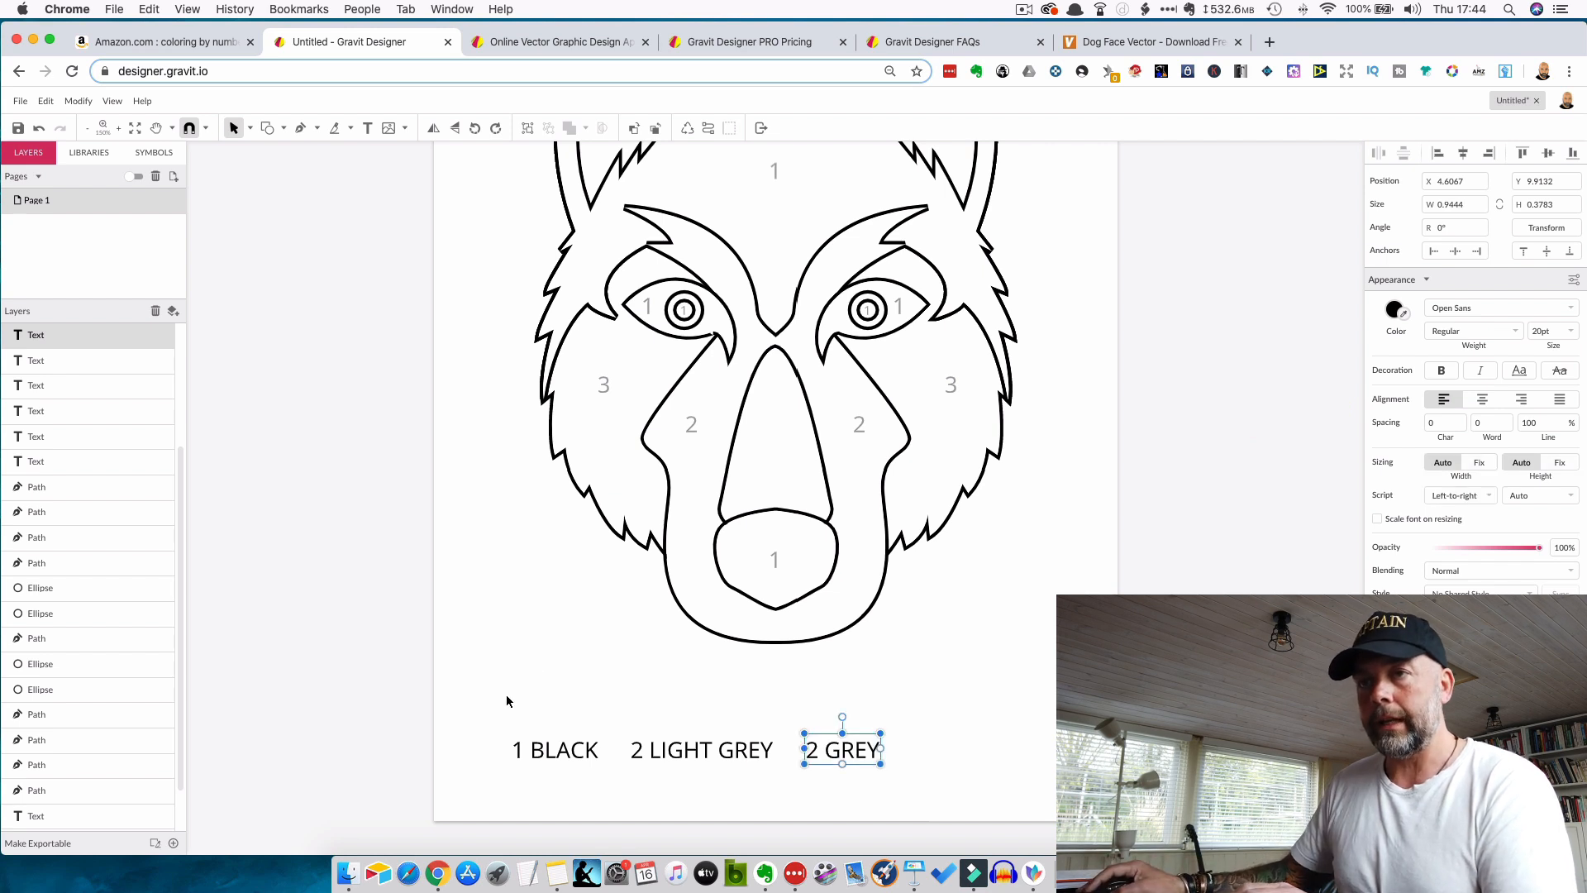
- Move the three colour key labels together to the page's horizontal centre, at X about 1.95 and Y about 9.38 inches
left_click(506, 699)
left_click_drag(493, 703, 903, 780)
left_click_drag(739, 755, 818, 716)
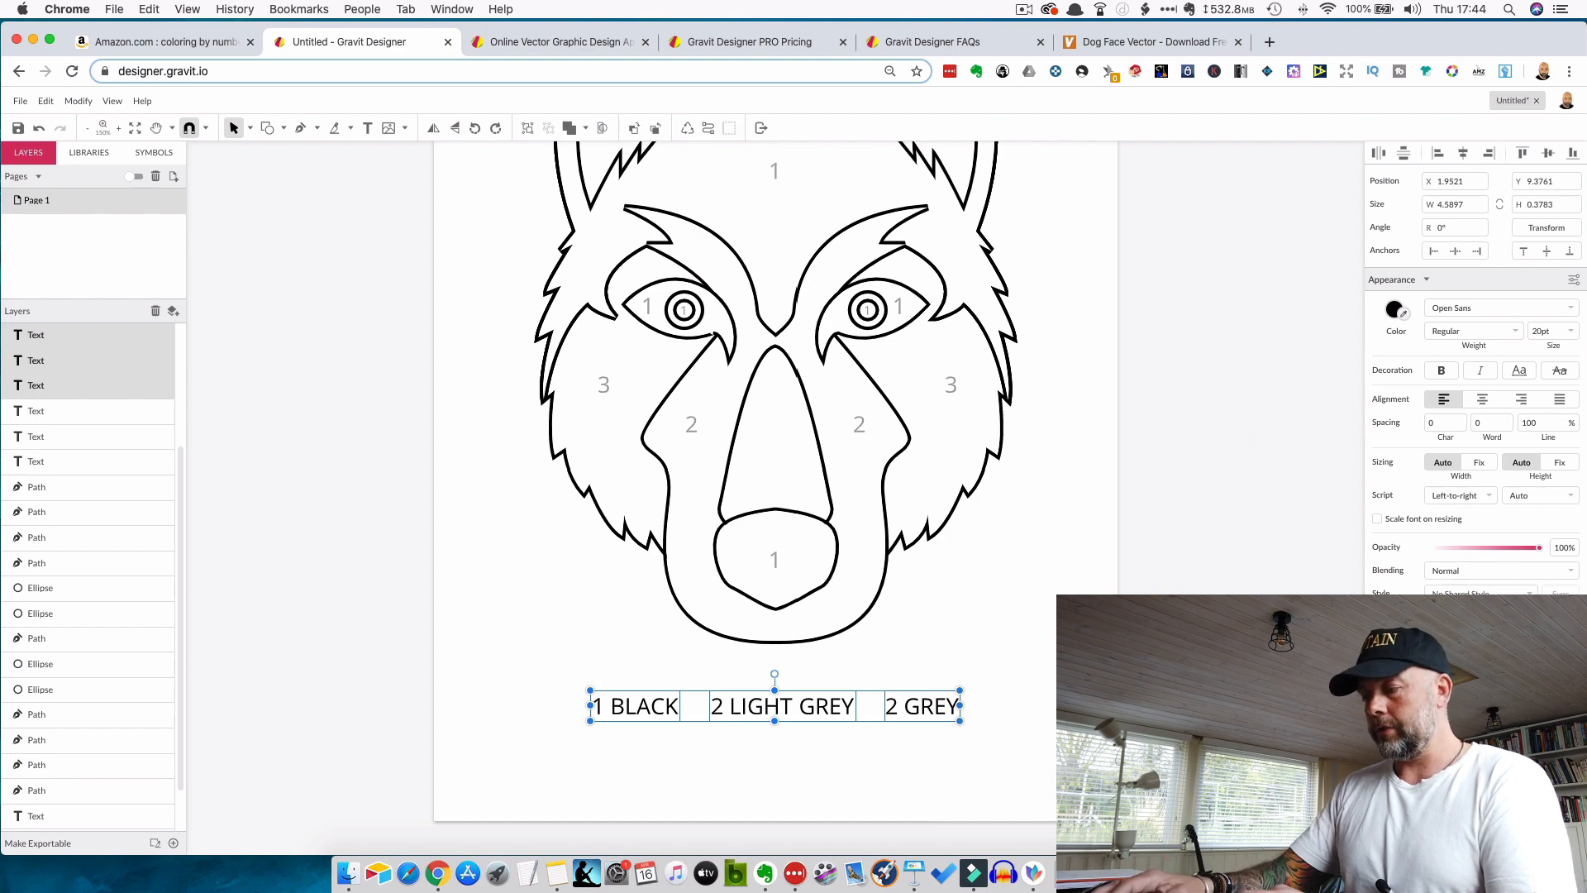
- Move the whole artwork, face and colour key together, down the page to Y about 0.65 inches
key("super+minus")
scroll(775, 496, "up", 5)
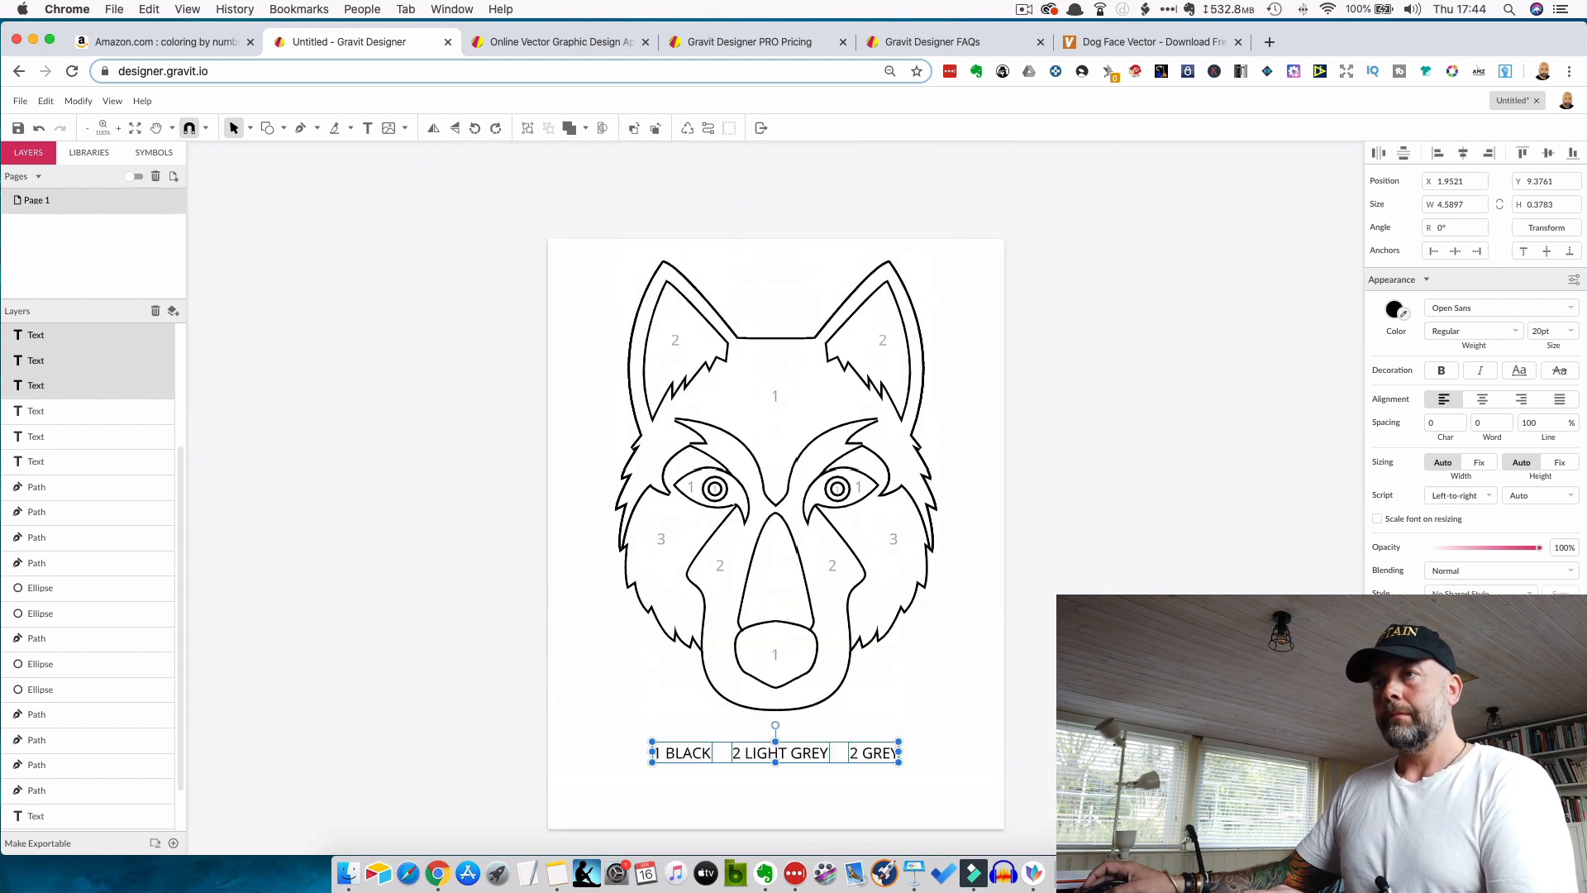
scroll(621, 189, "up", 1)
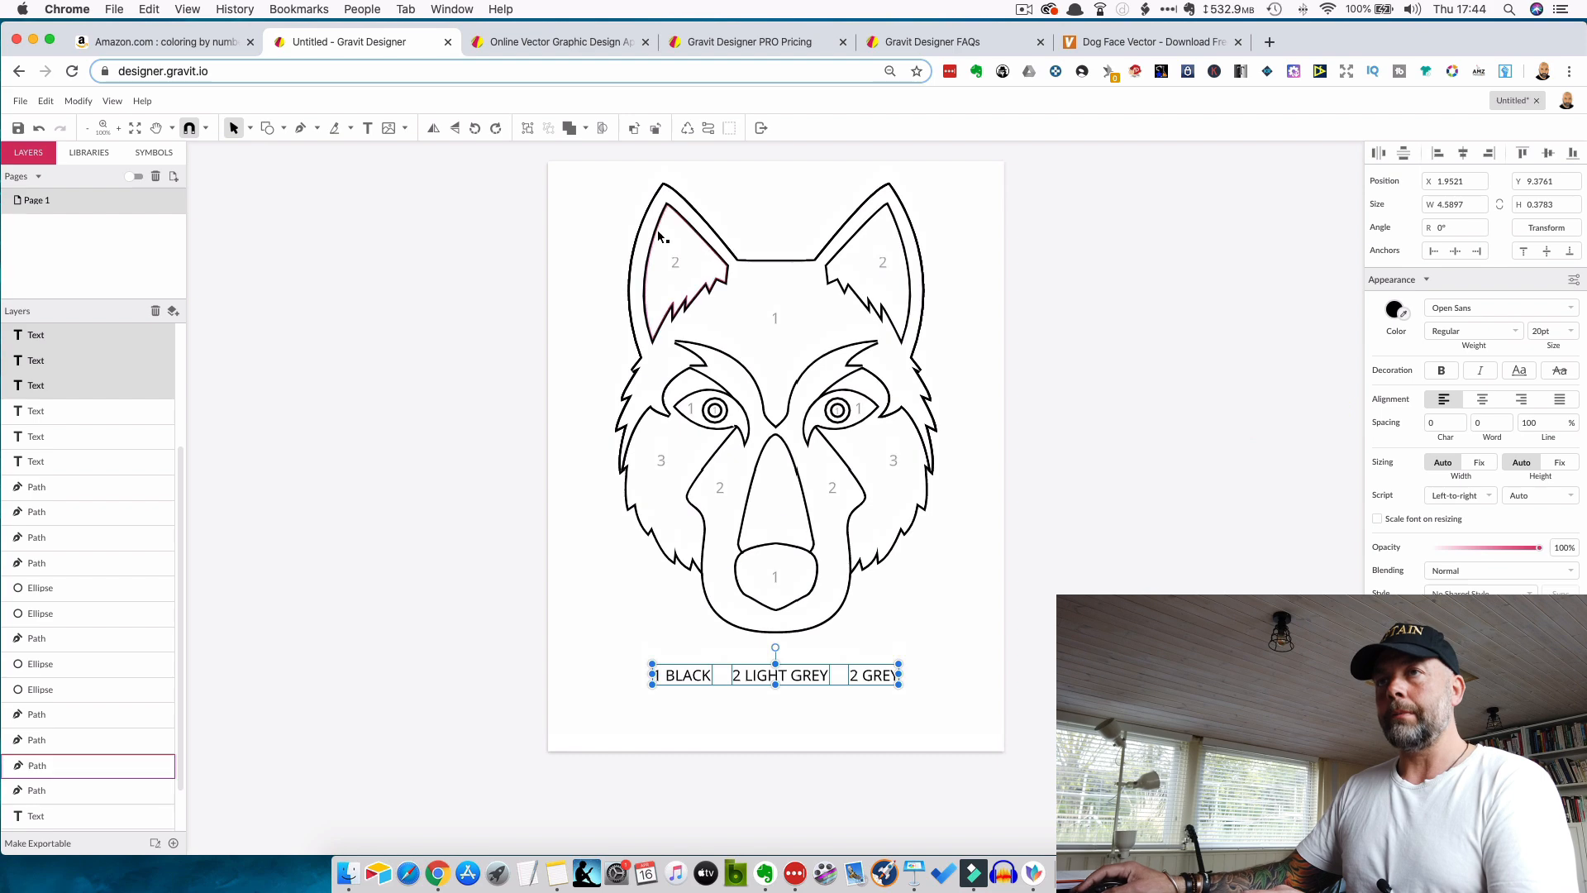
left_click_drag(596, 186, 969, 716)
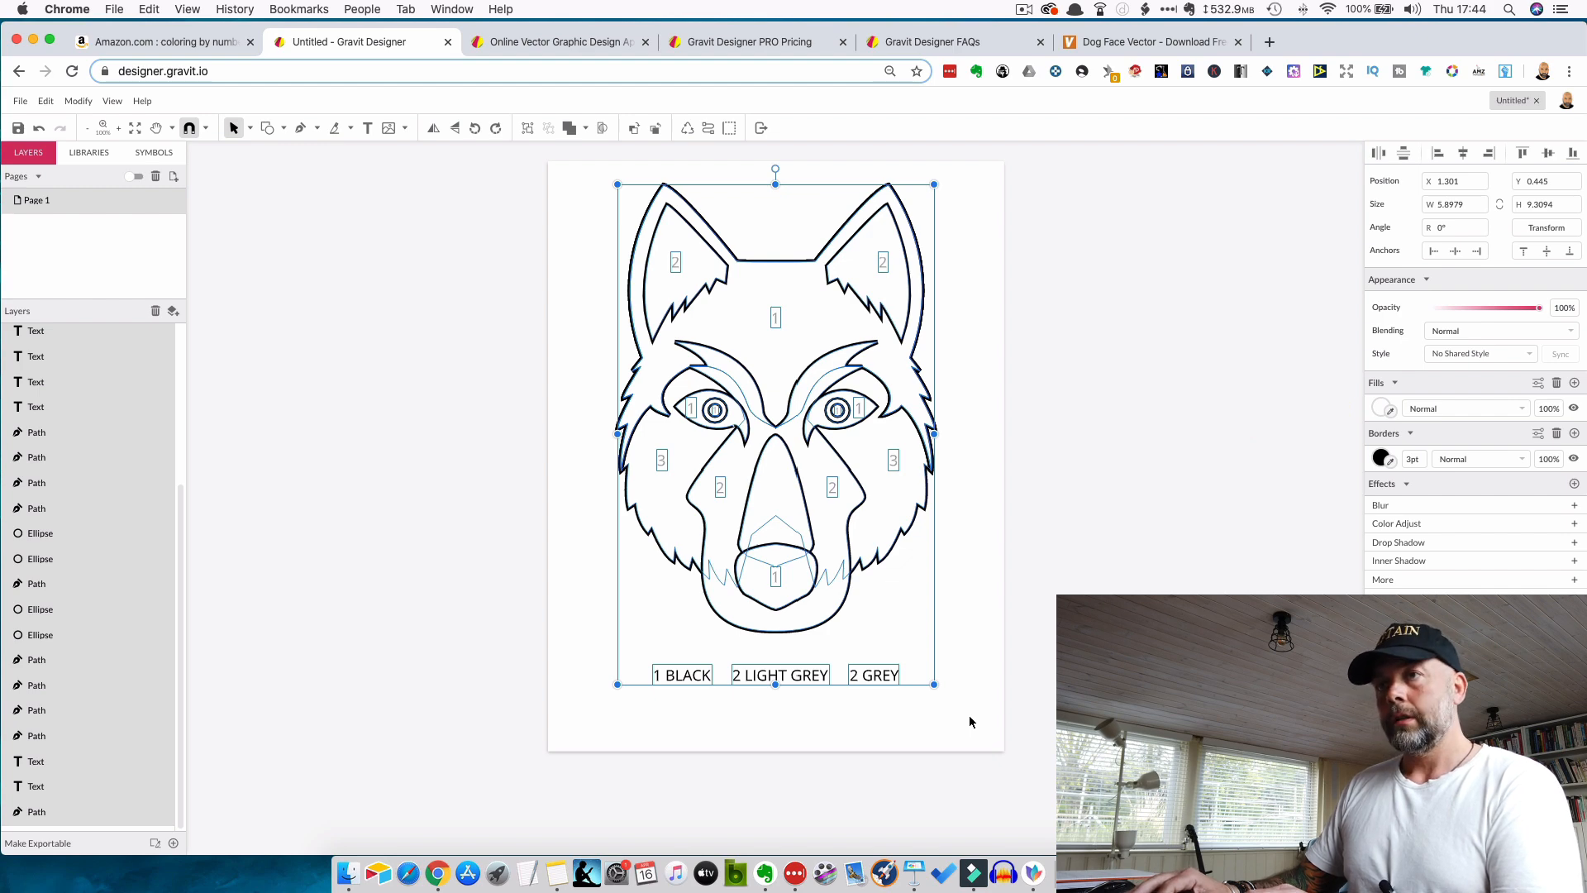
key("Down")
key("Down")
key("Down")
key("Down")
key("Down")
key("Down")
key("Down")
key("Down")
key("Down")
key("Down")
key("Down")
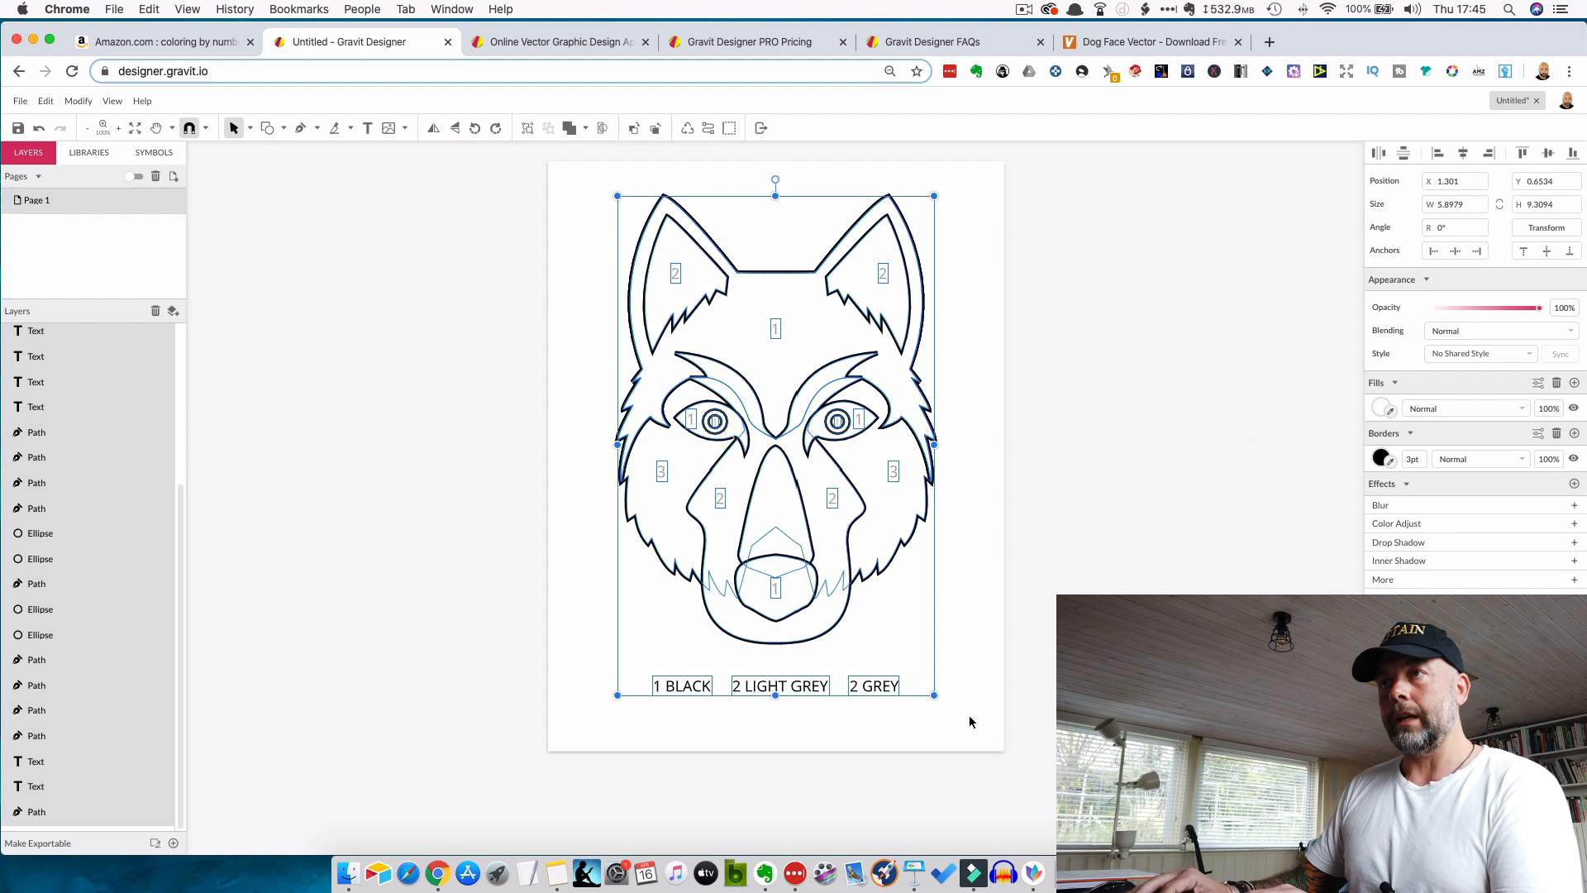
key("Escape")
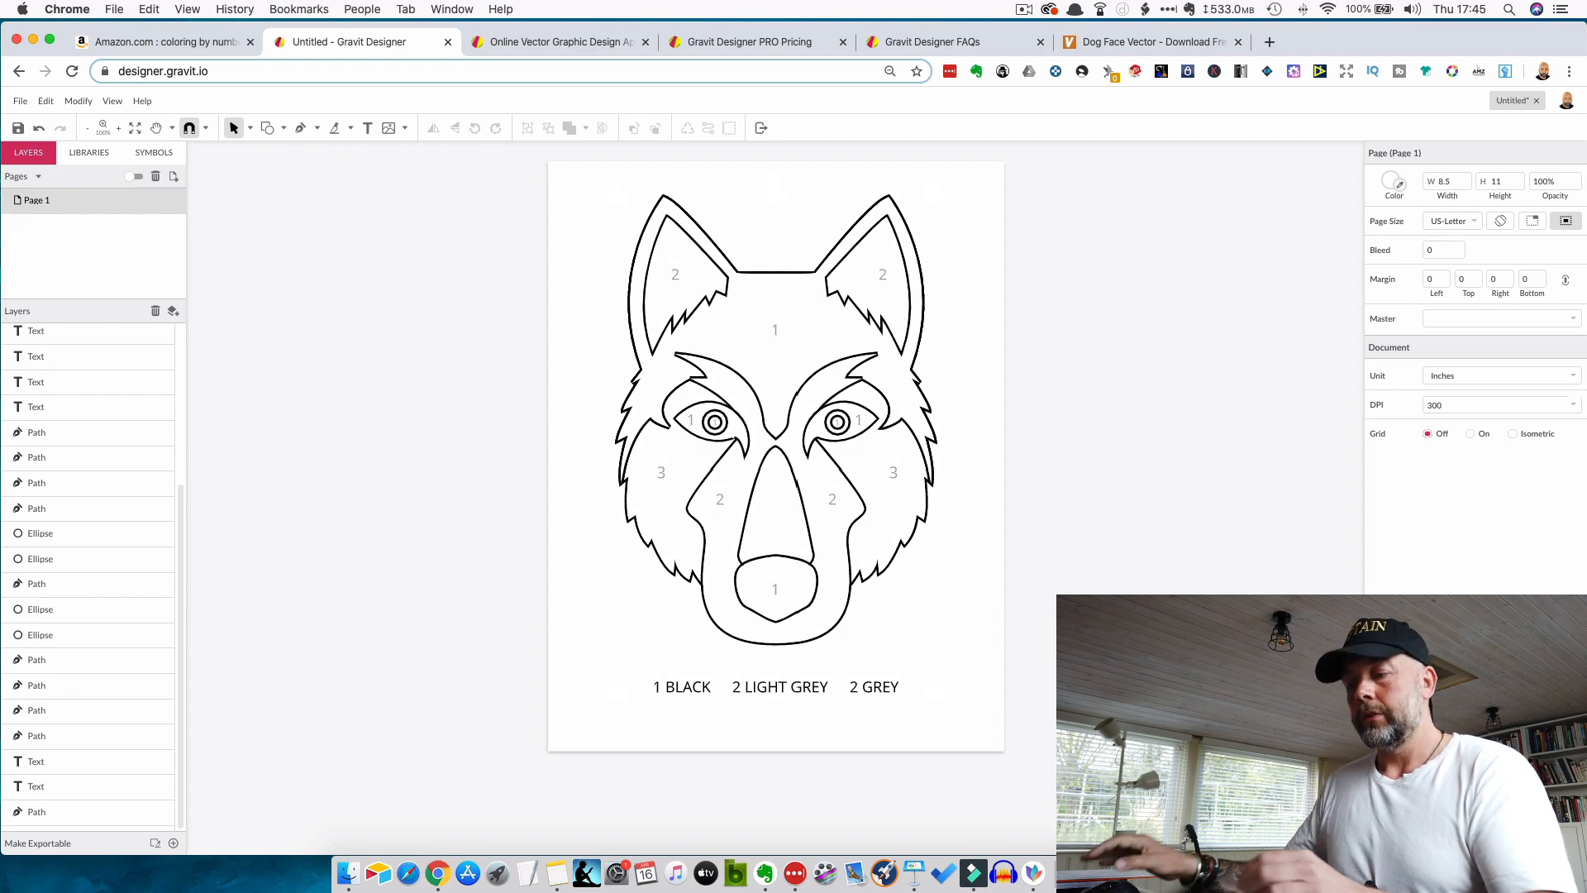
- Switch to Keynote and create a presentation with the Basic White theme
key("ctrl+Up")
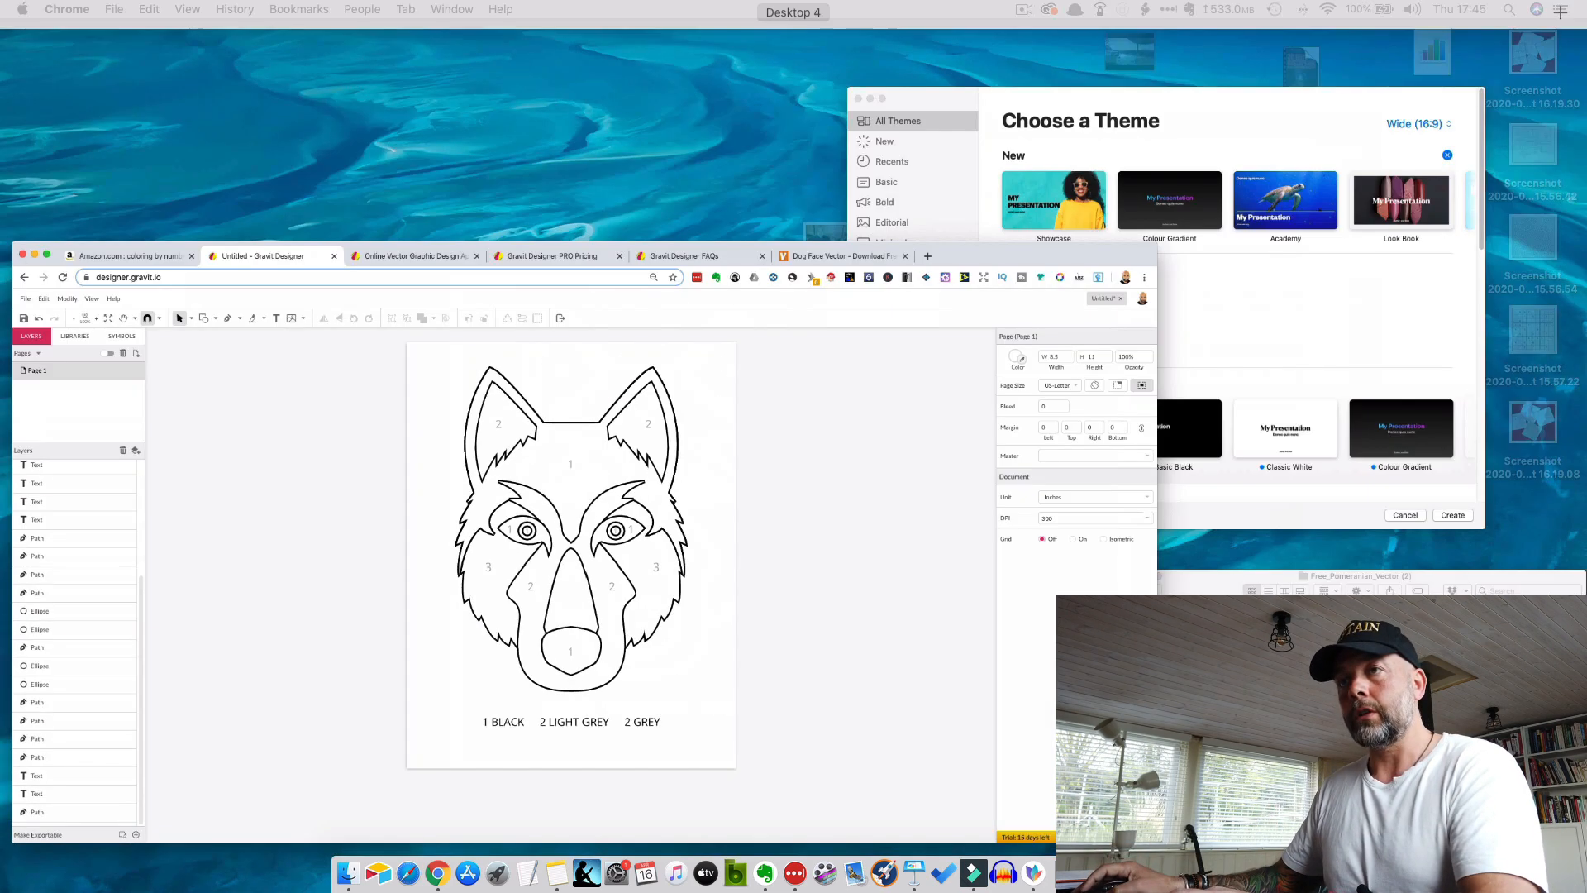
left_click(1171, 385)
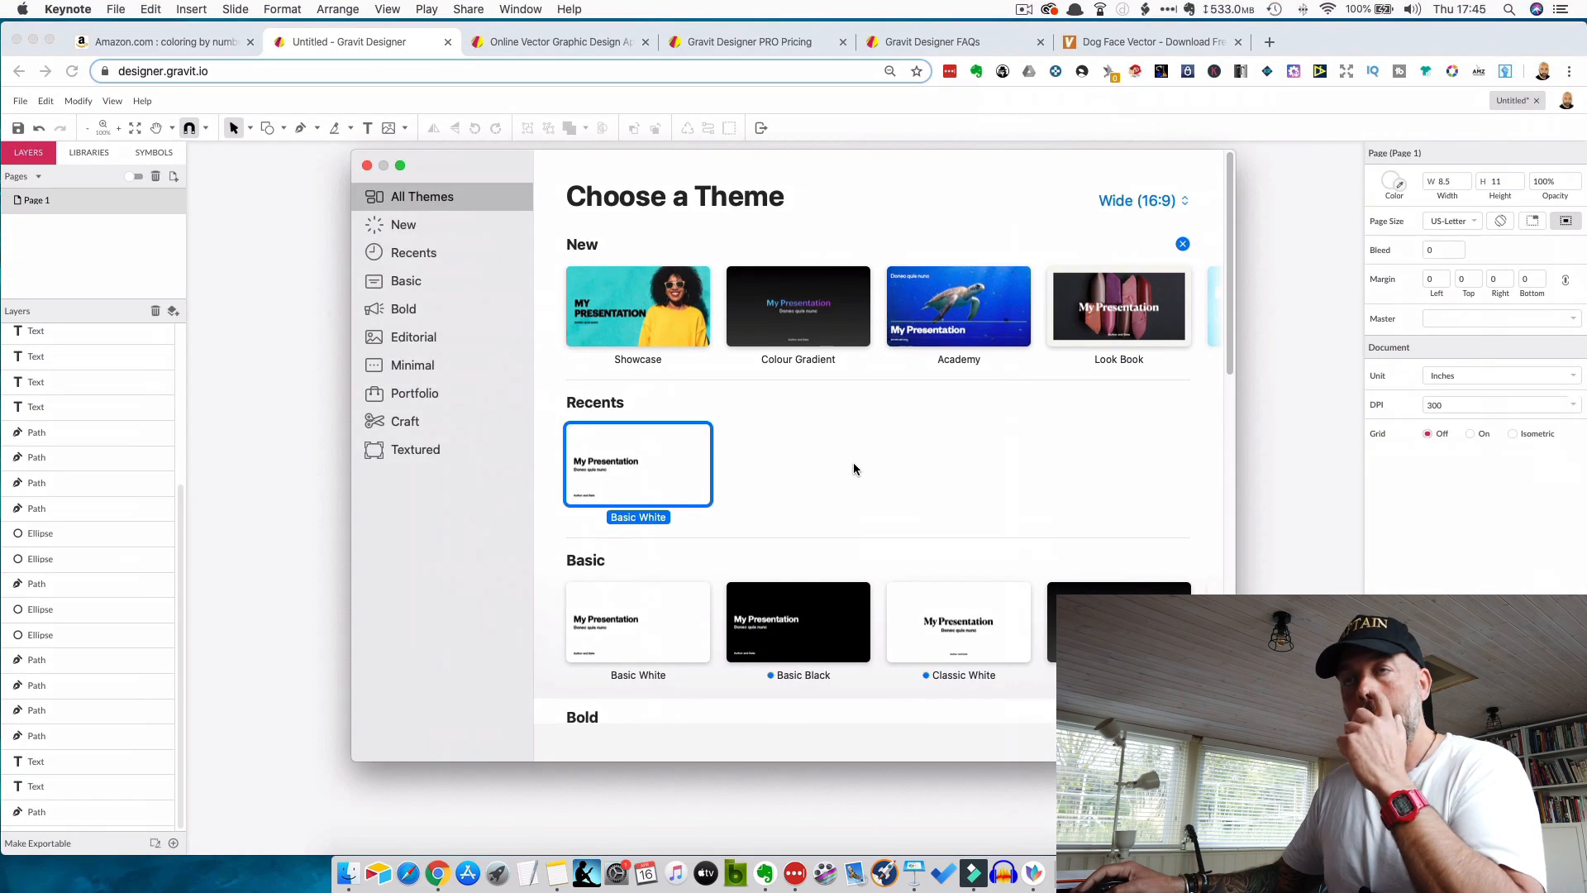
double_click(670, 475)
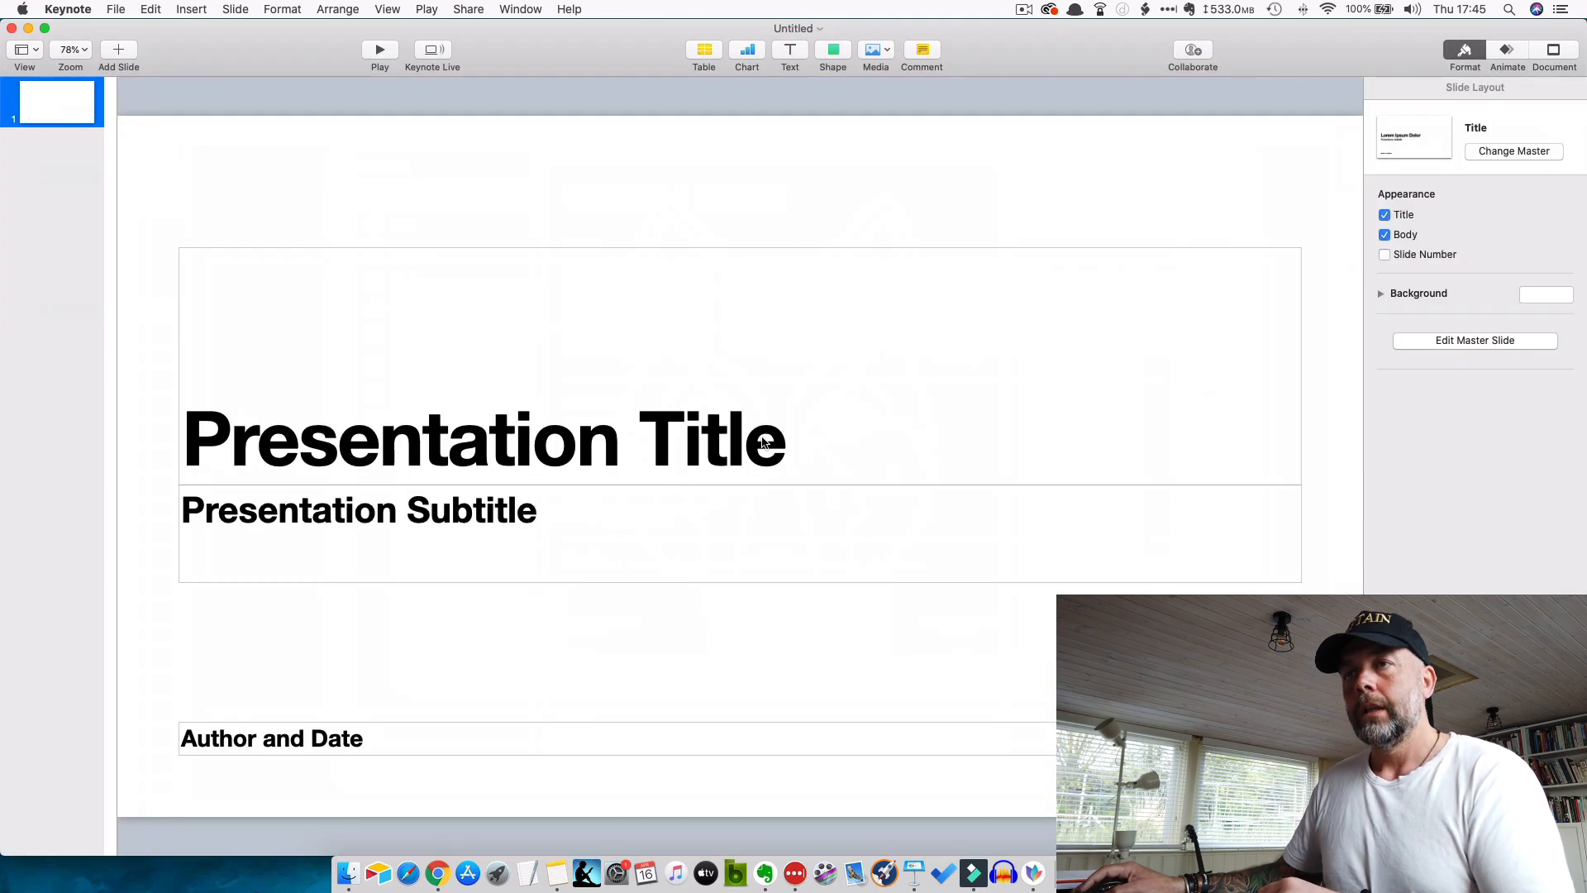
- Delete the title, subtitle and author placeholders from the first slide
left_click(773, 424)
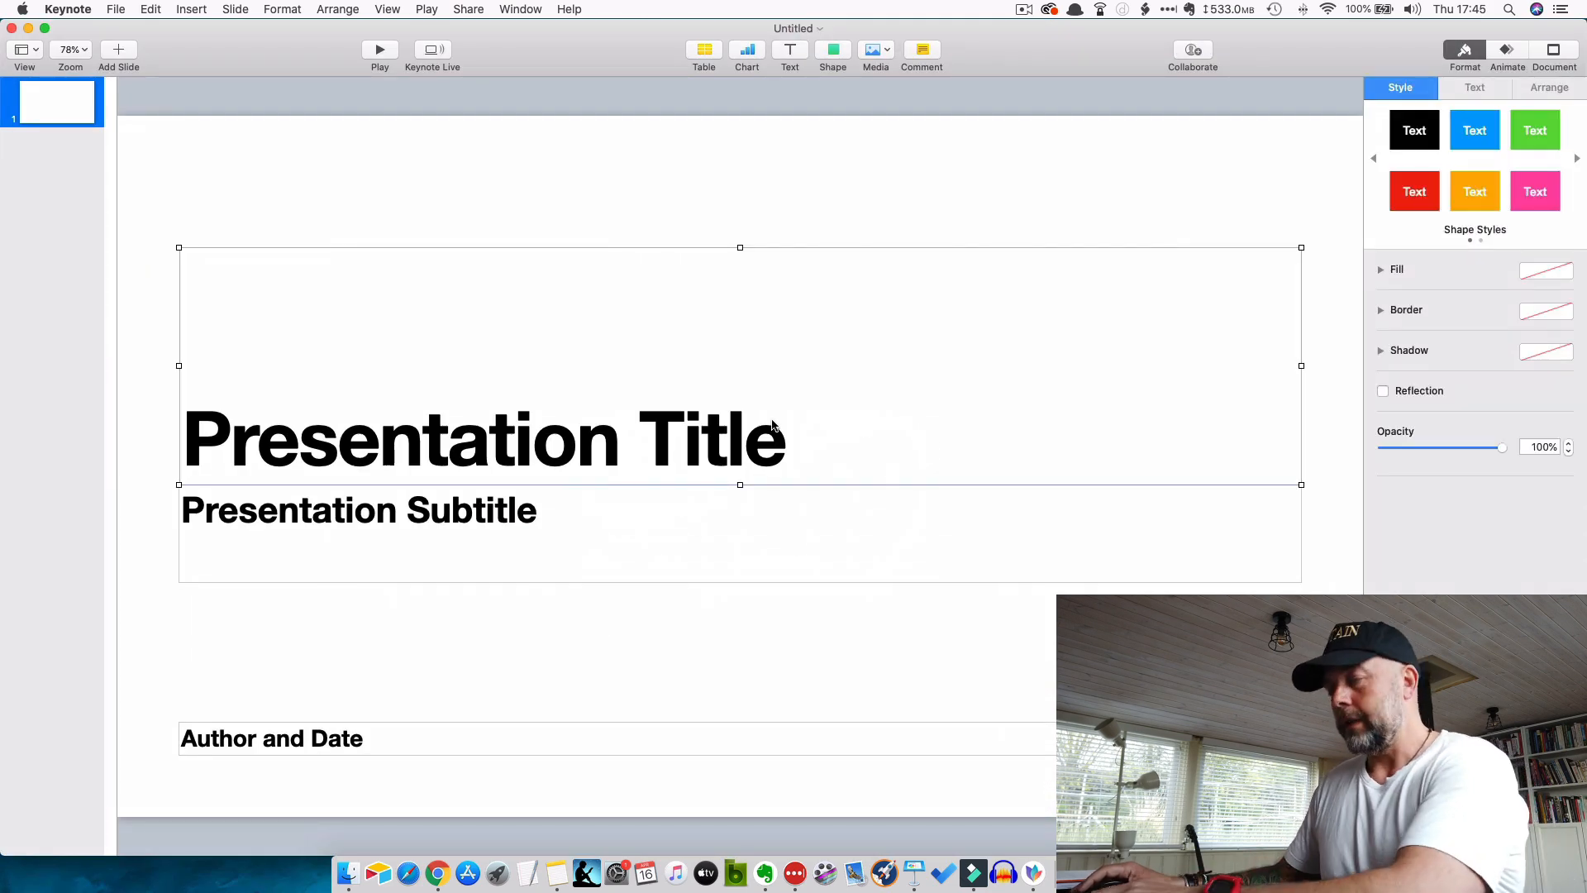
key("Delete")
left_click(687, 516)
key("Delete")
left_click(714, 742)
key("Delete")
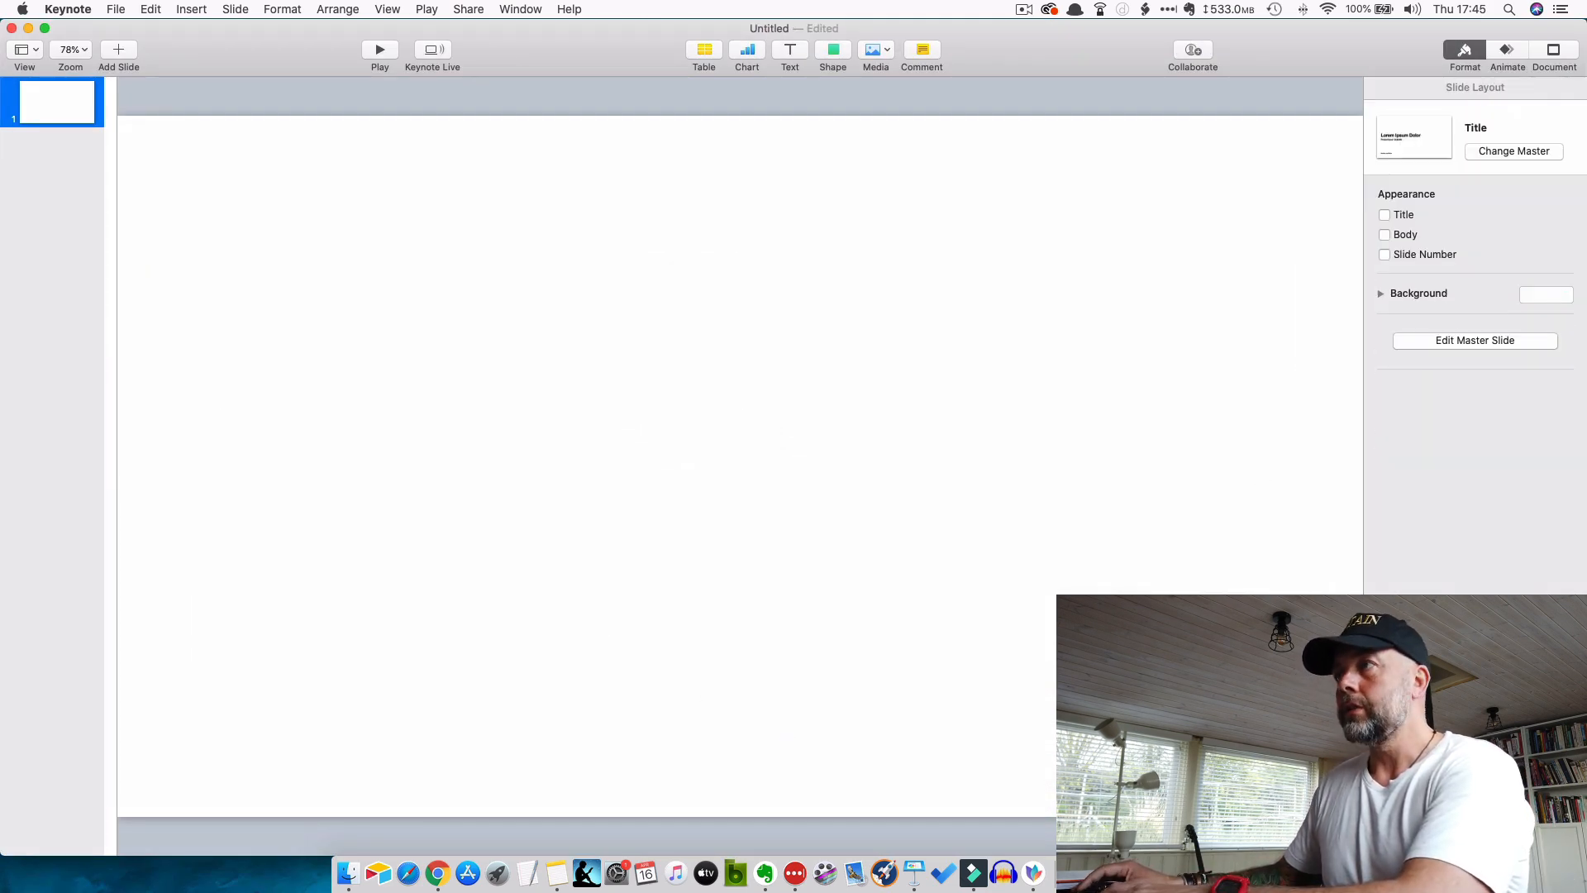
- Set a custom slide size of 612 x 792 pts for the presentation and display the slide at 100%
left_click(1554, 51)
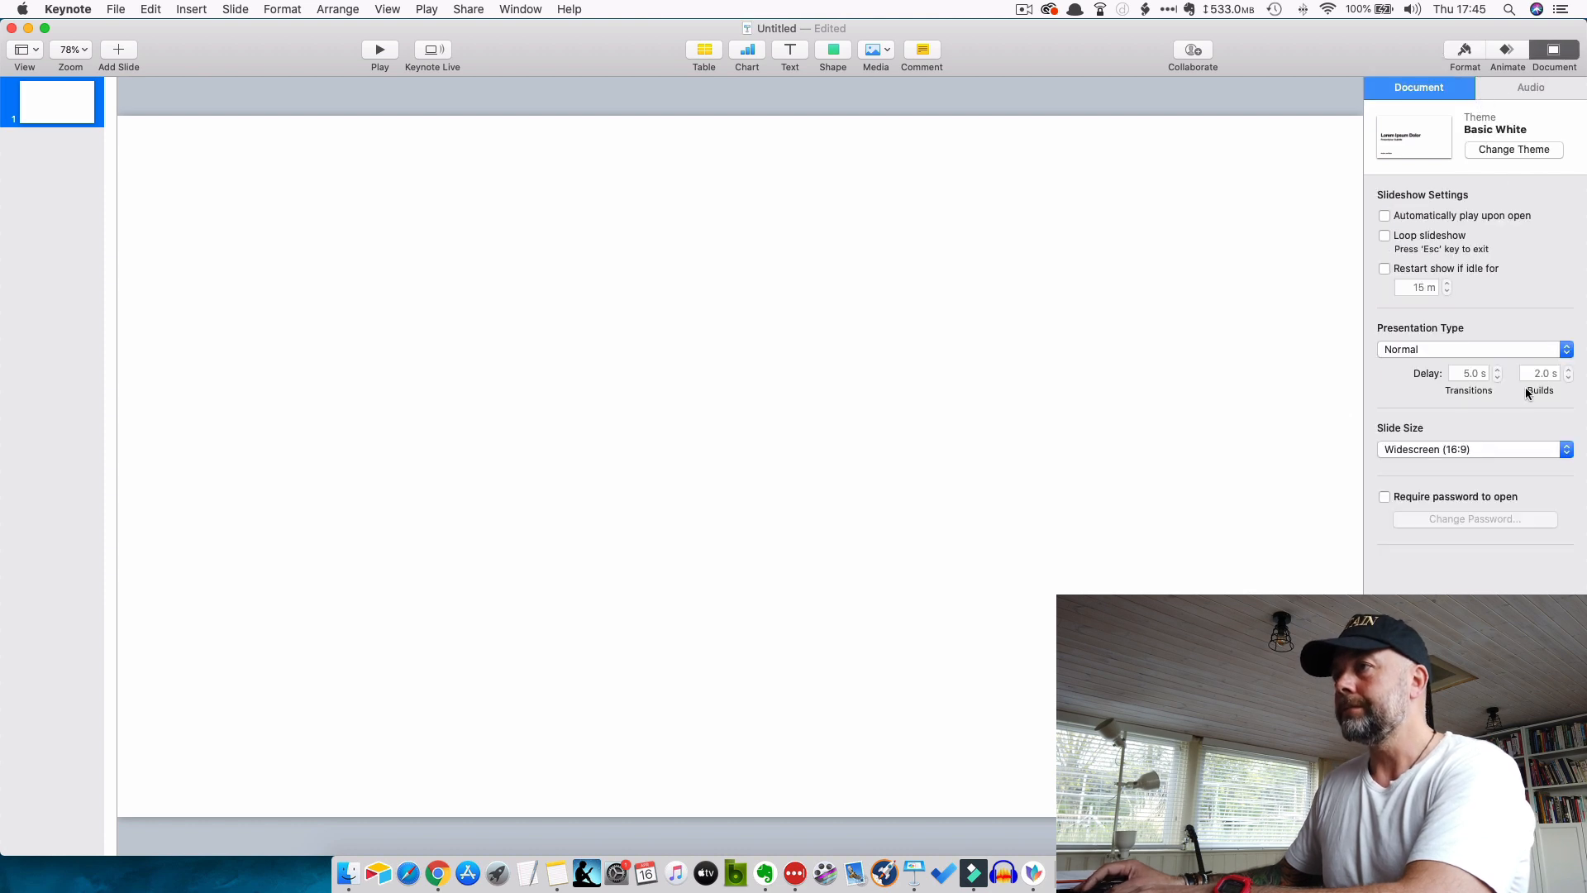
left_click(1496, 449)
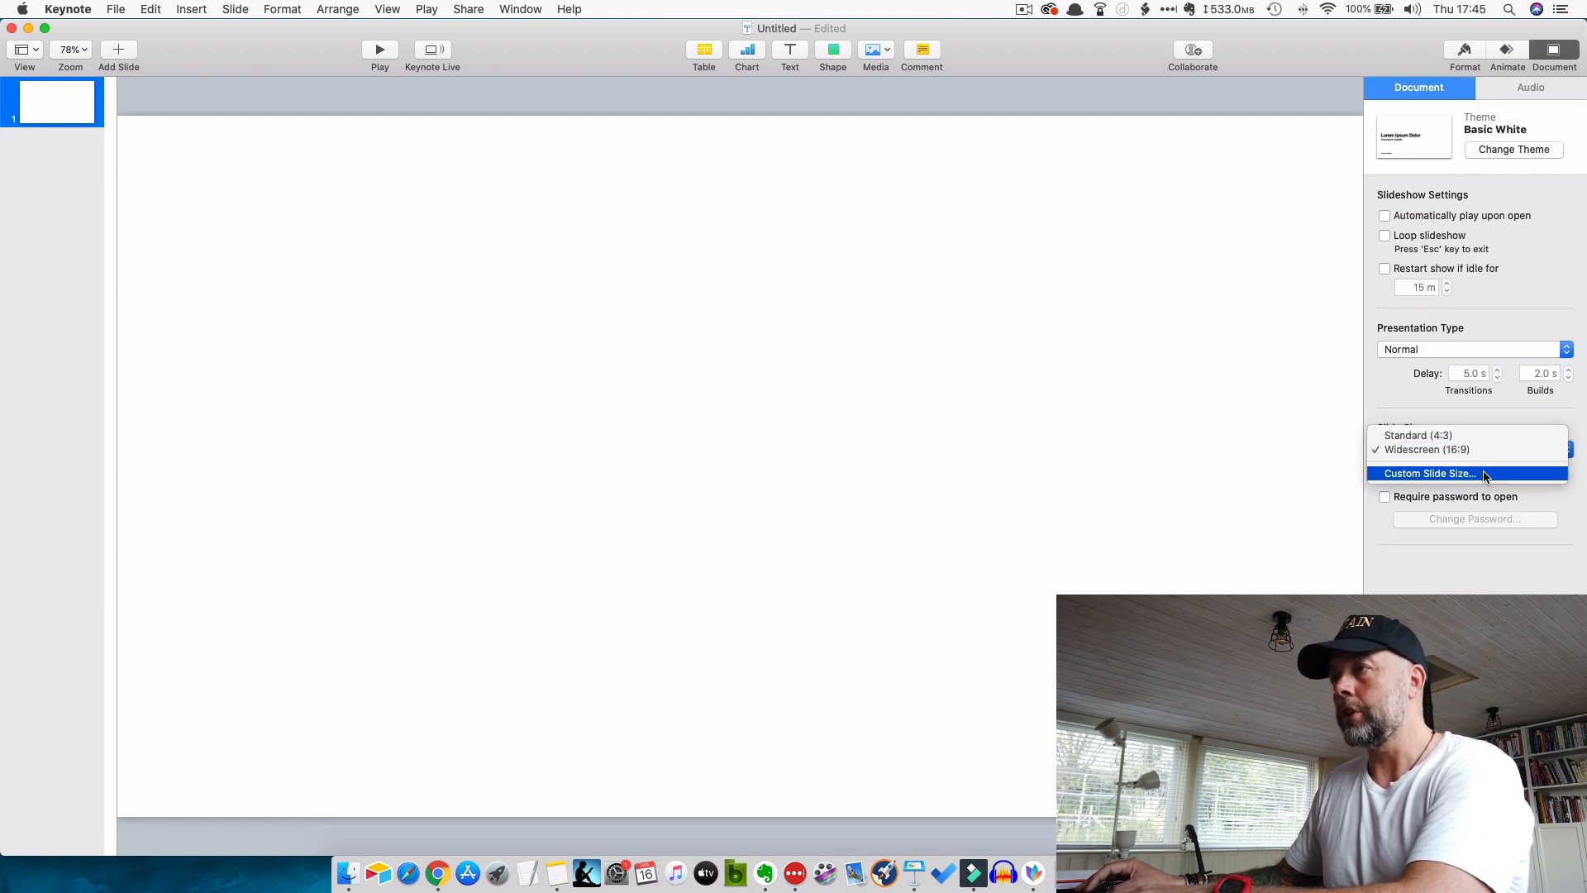
left_click(1485, 474)
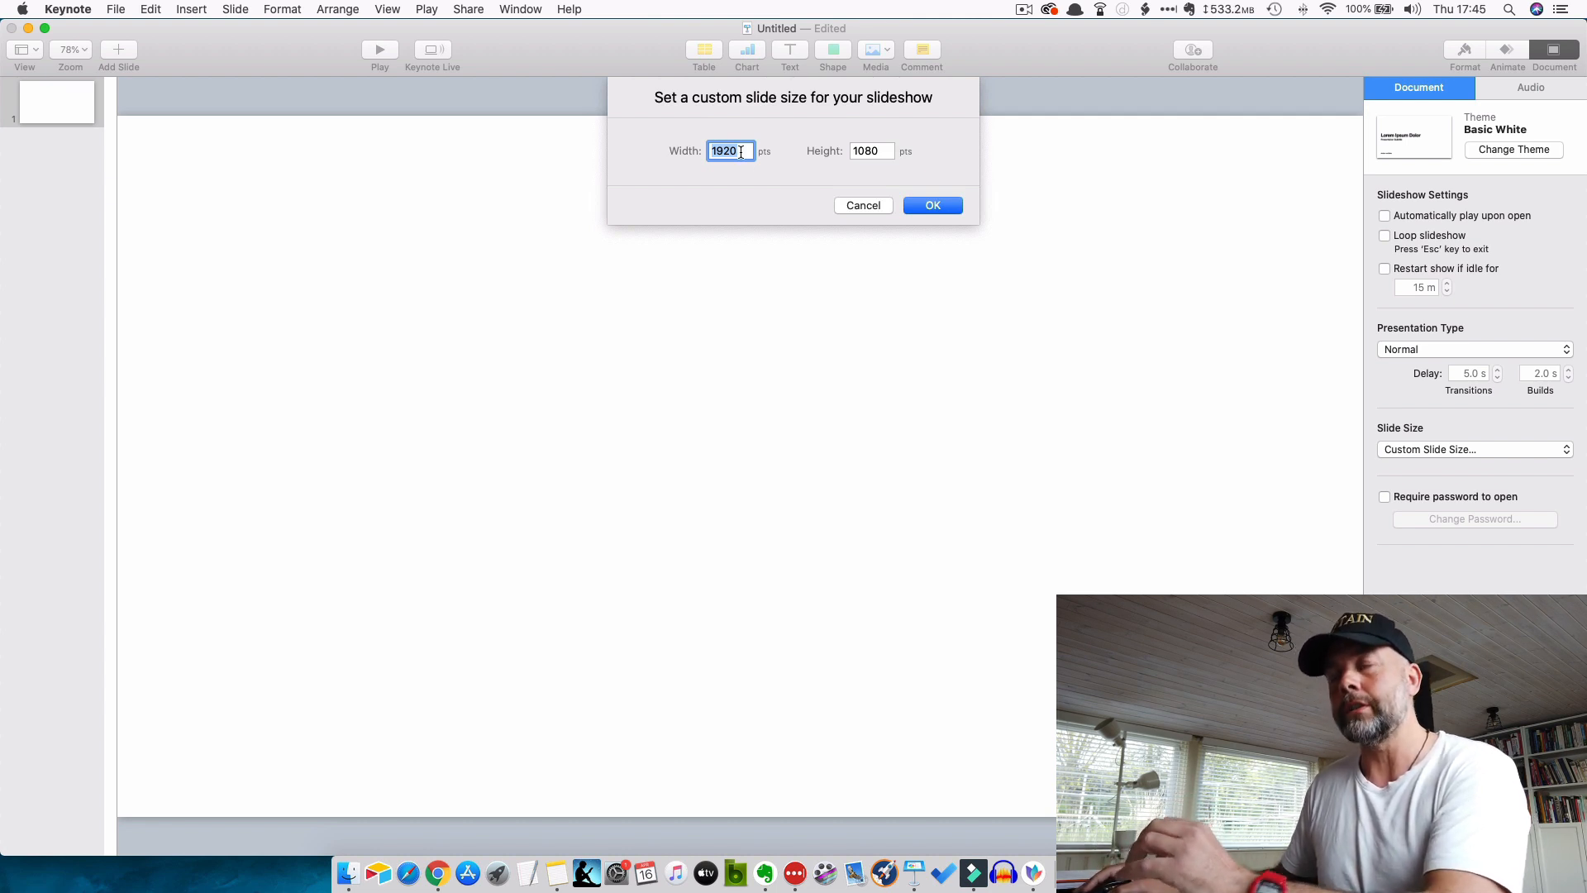
type("6")
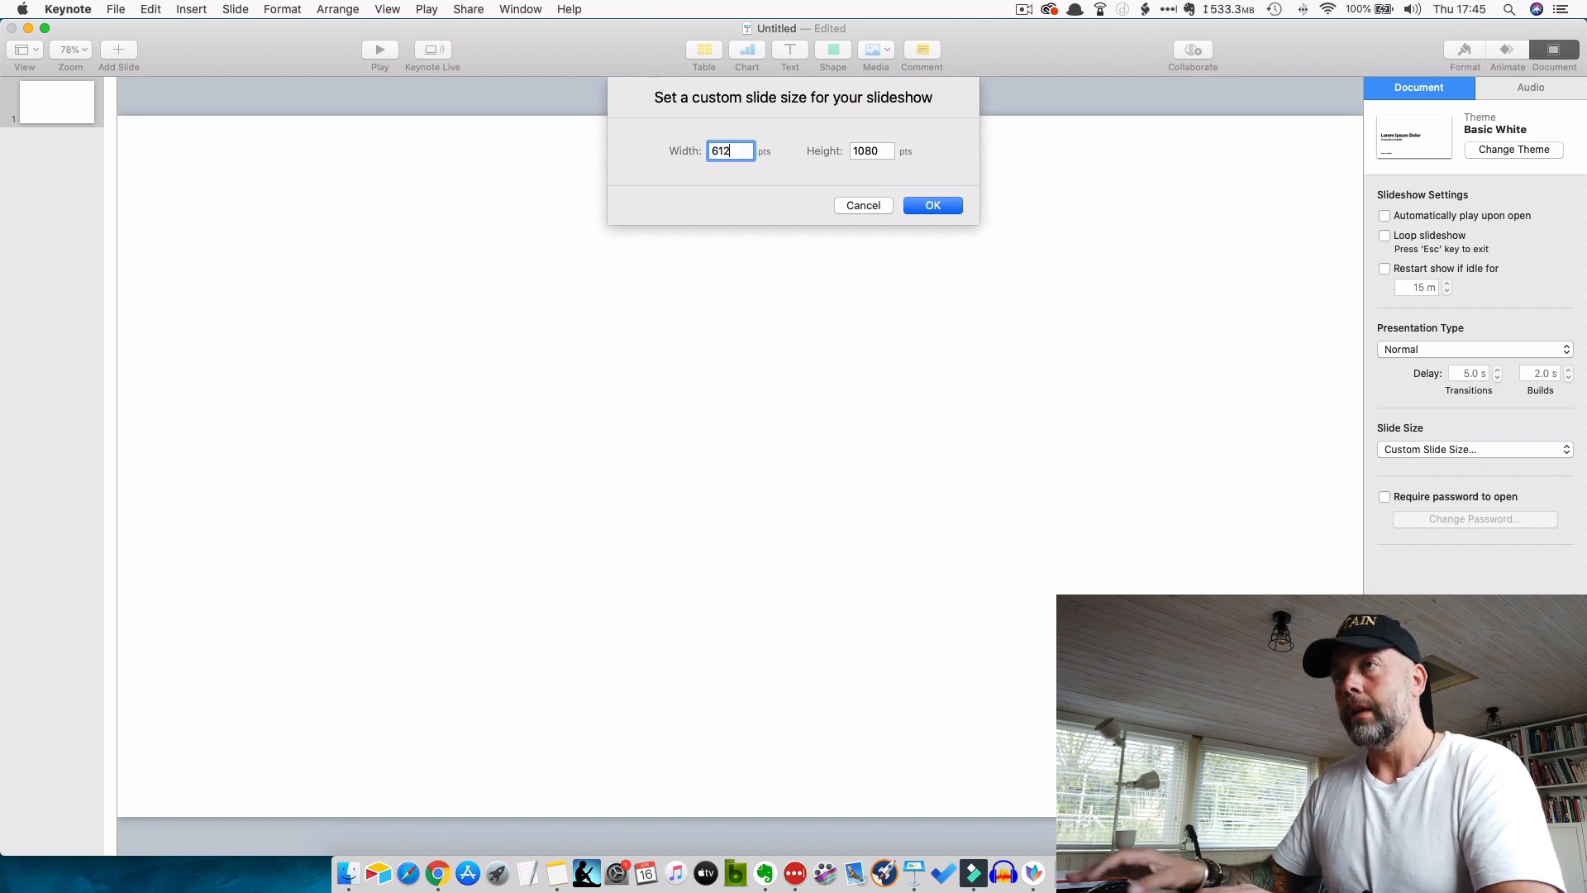
key("Tab")
type("7")
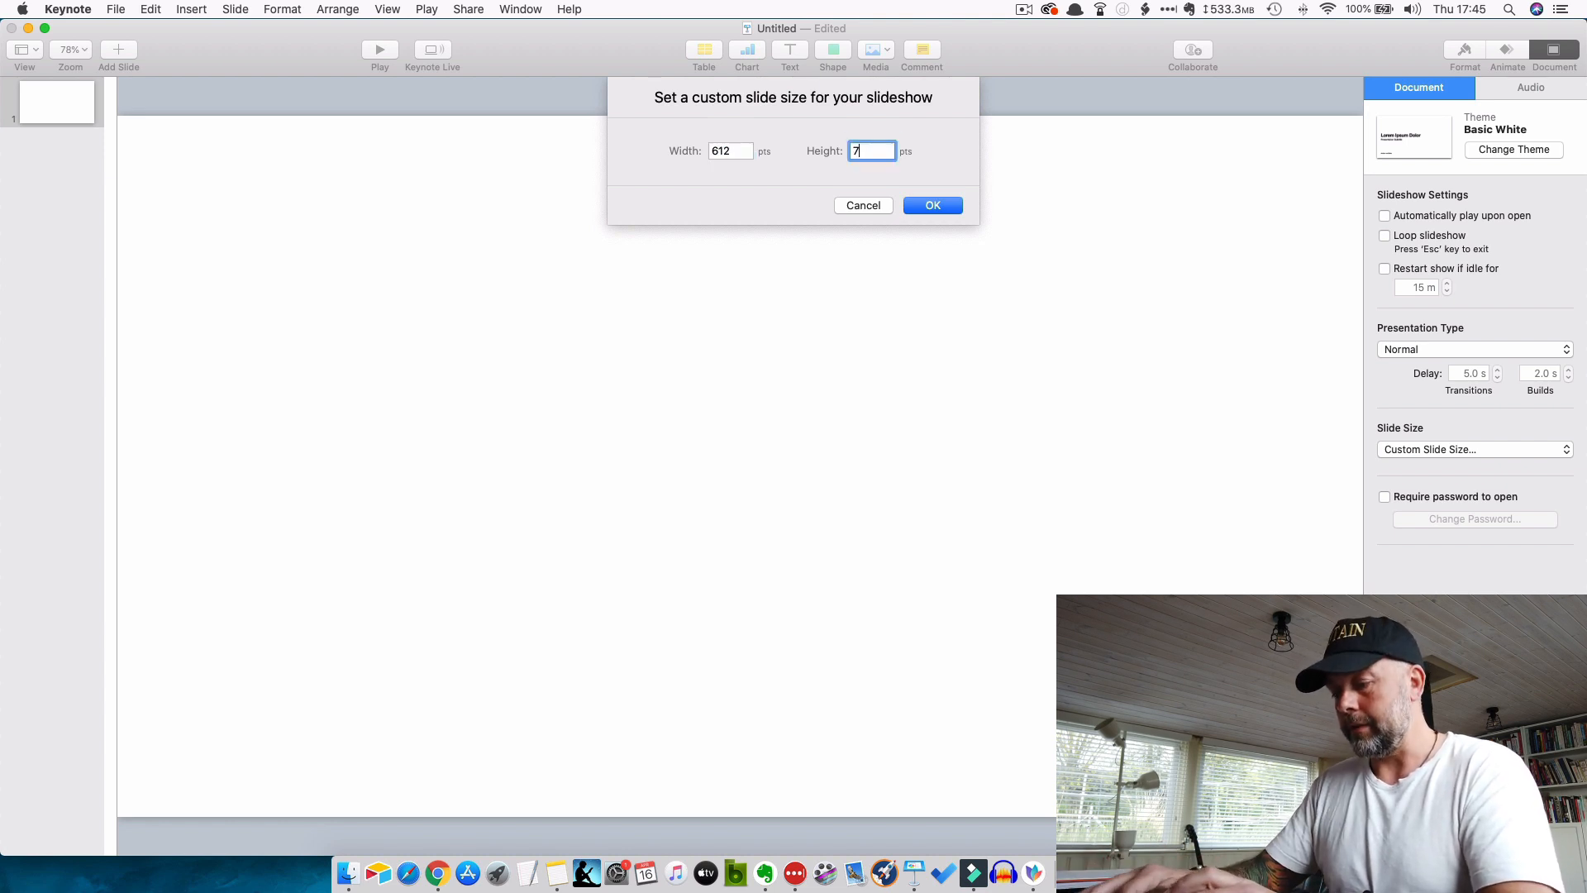
key("Return")
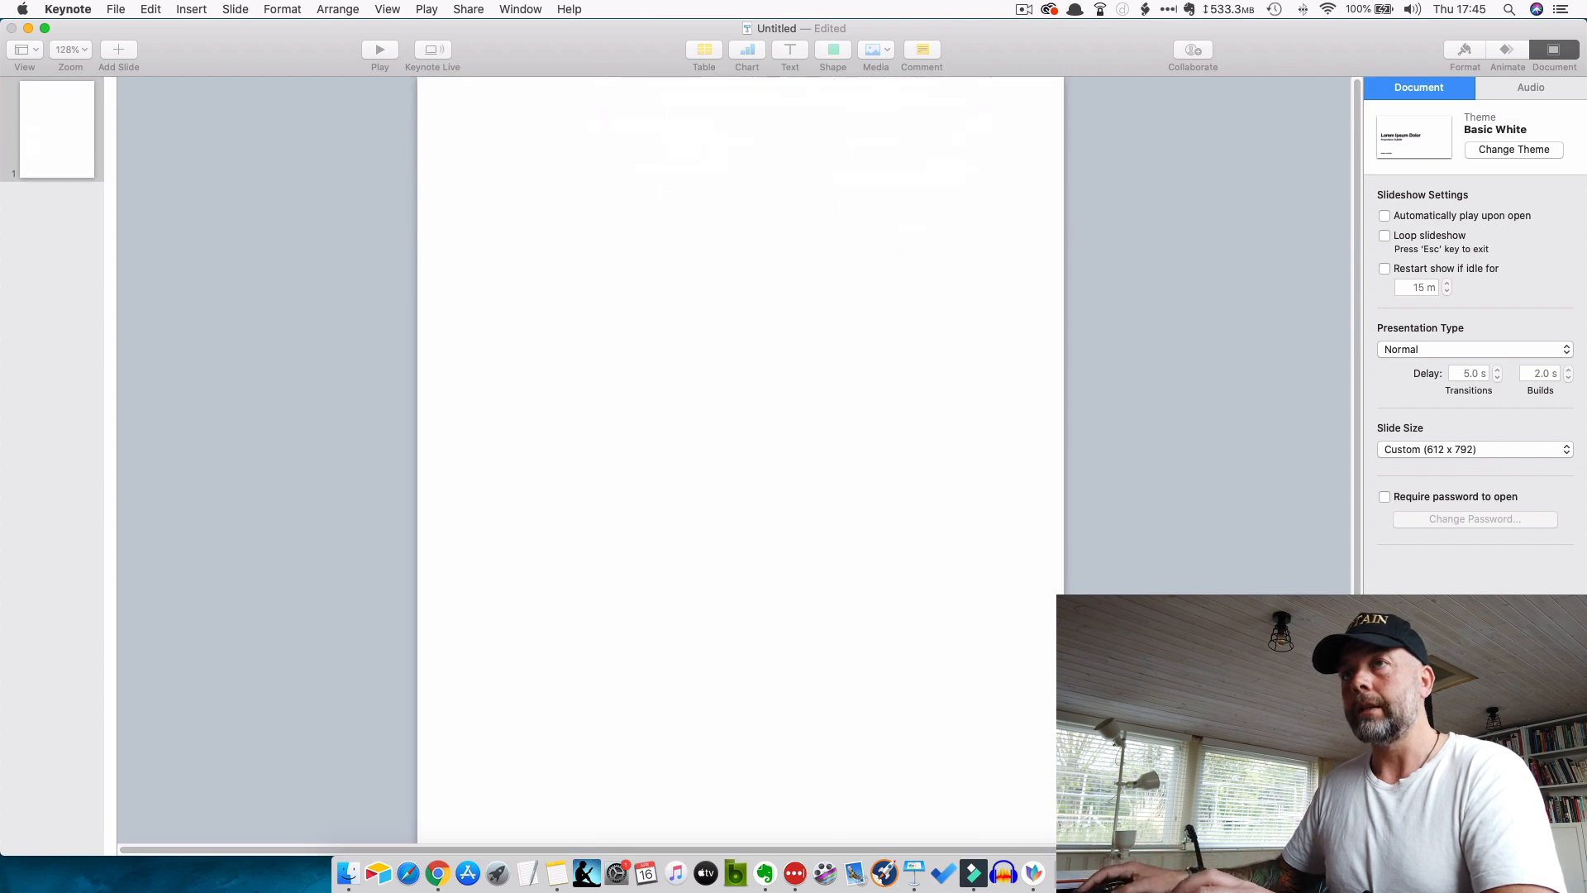
left_click(81, 52)
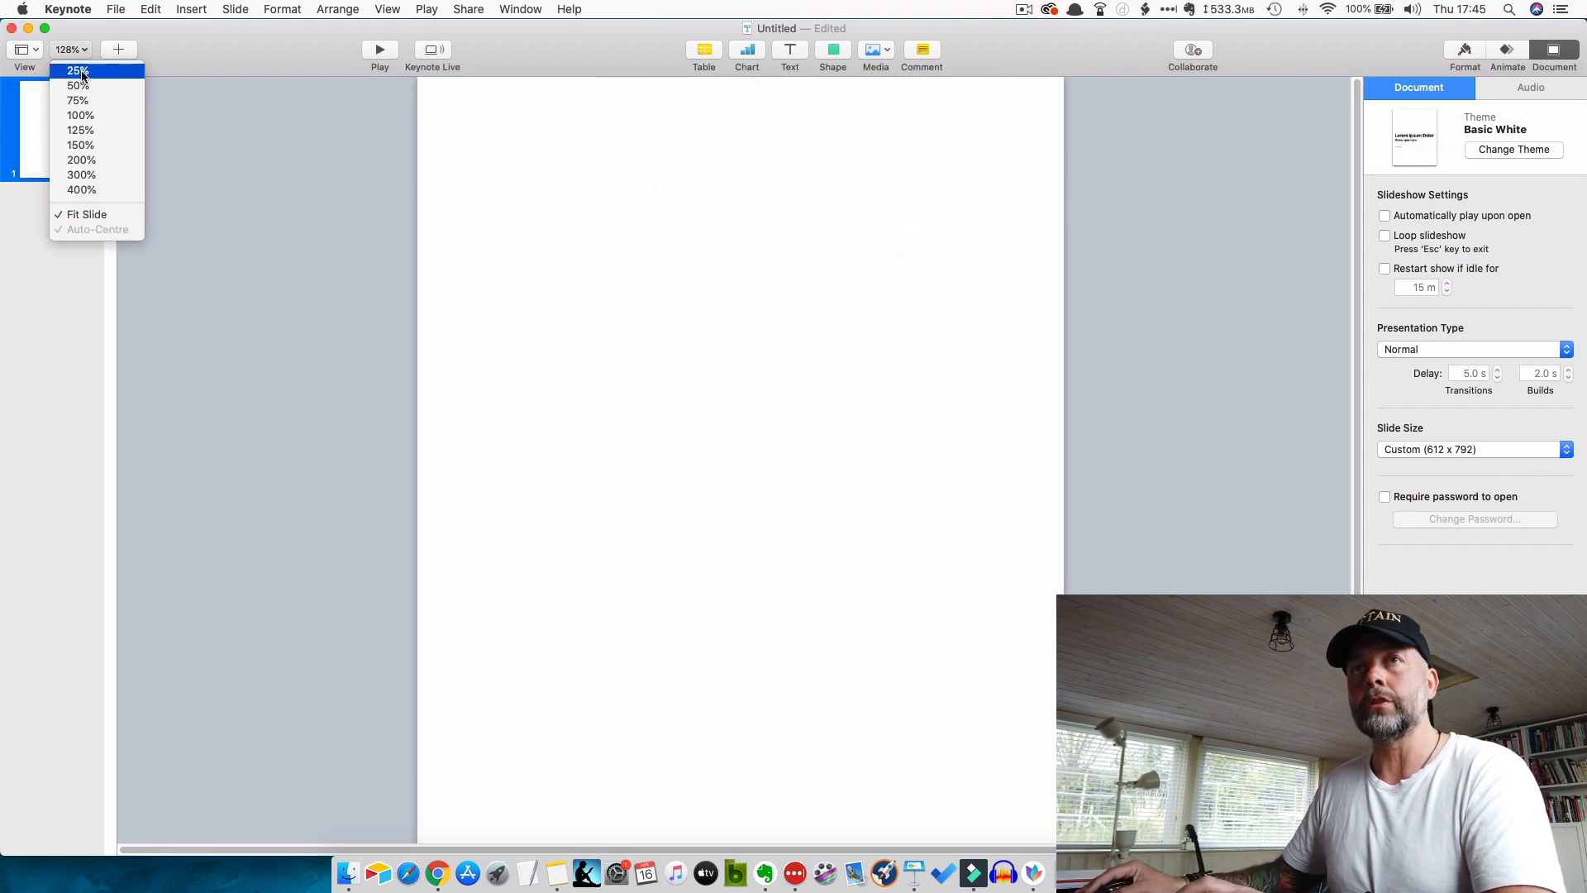
left_click(86, 131)
left_click(81, 51)
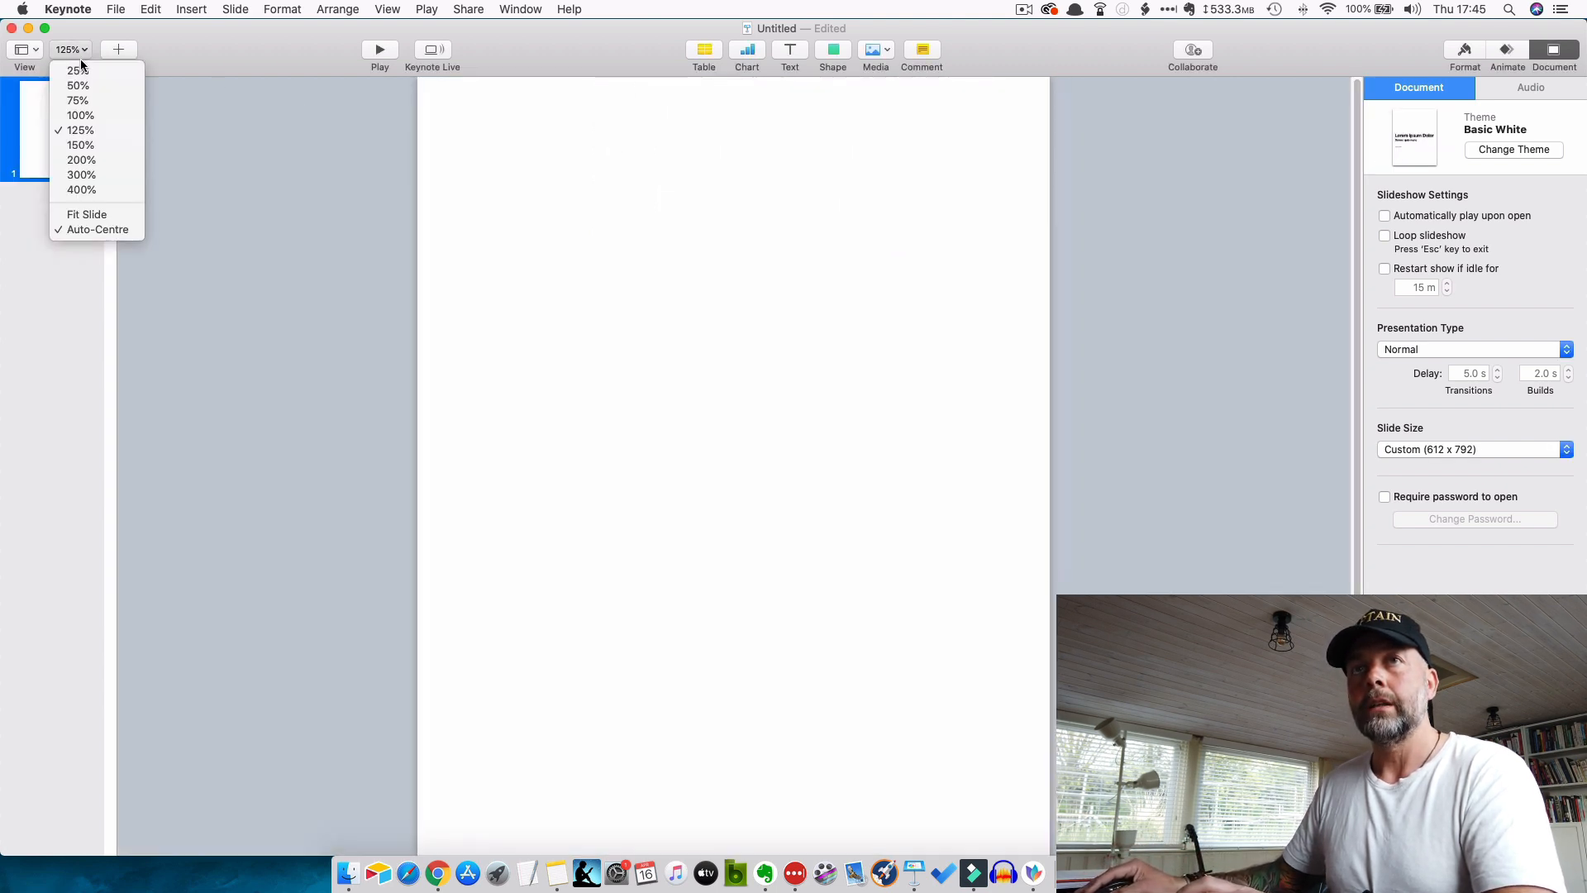
left_click(82, 116)
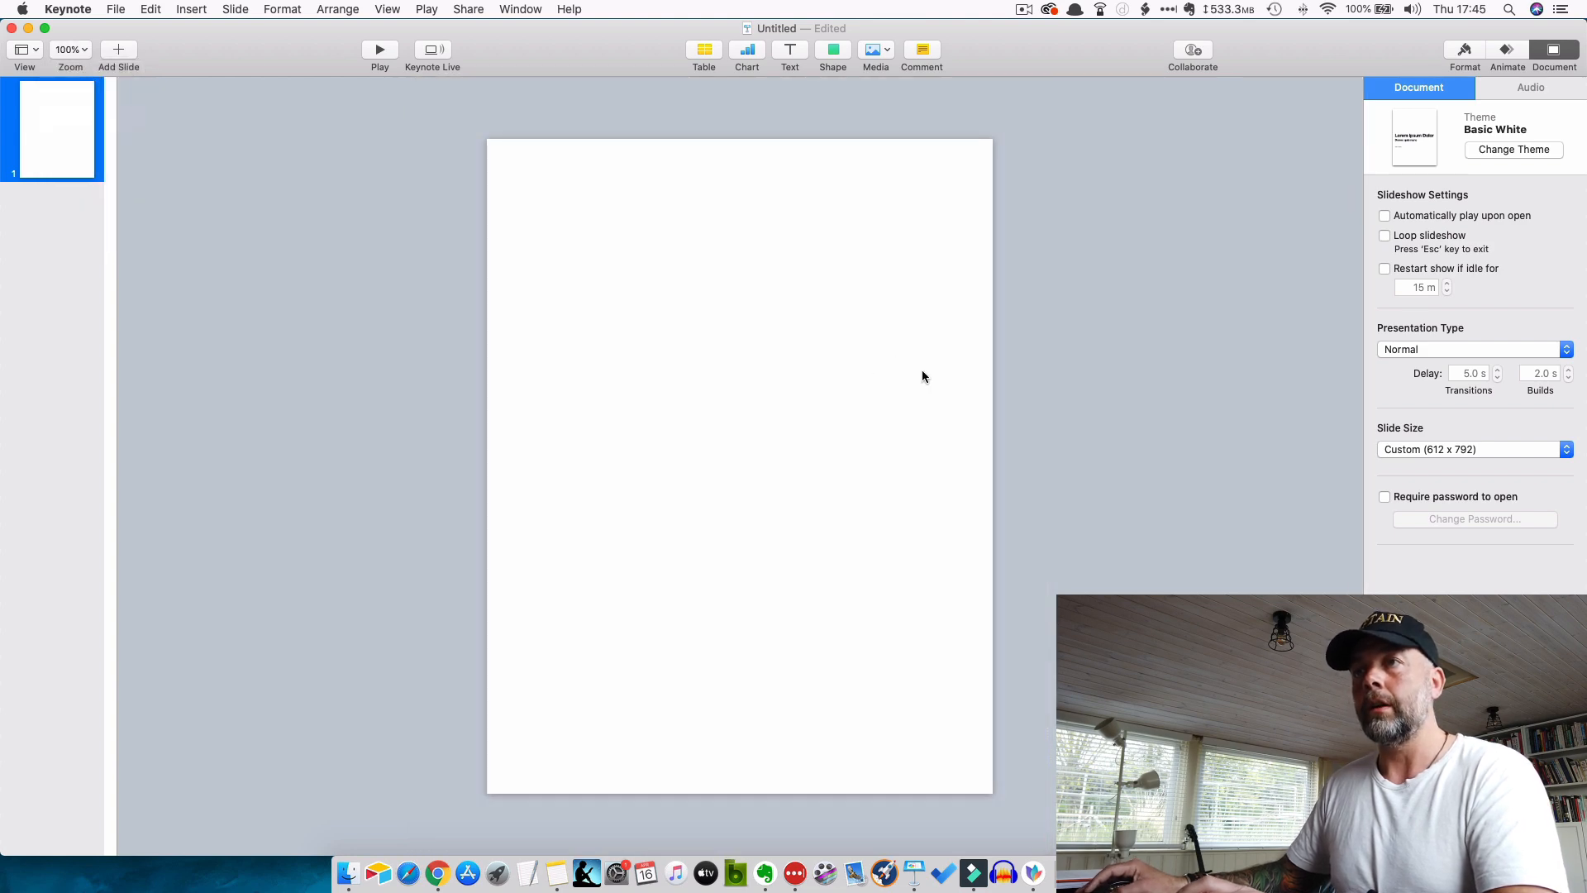
- Switch back to Gravit Designer in Chrome and export the coloring page as a PNG image
key("ctrl+Up")
left_click(559, 340)
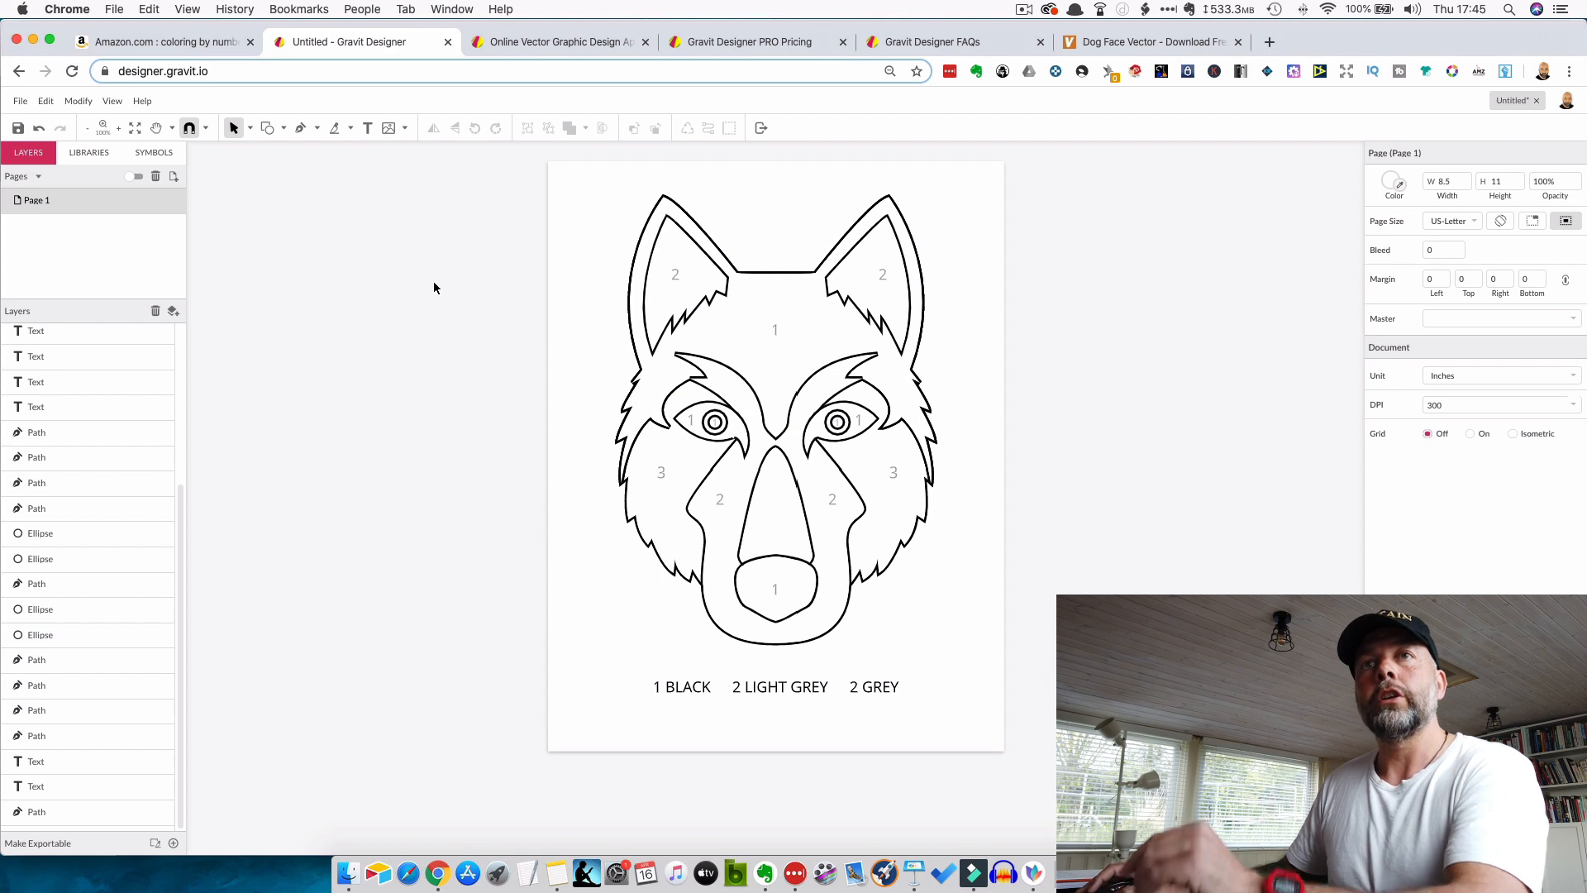
left_click(21, 101)
mouse_move(70, 357)
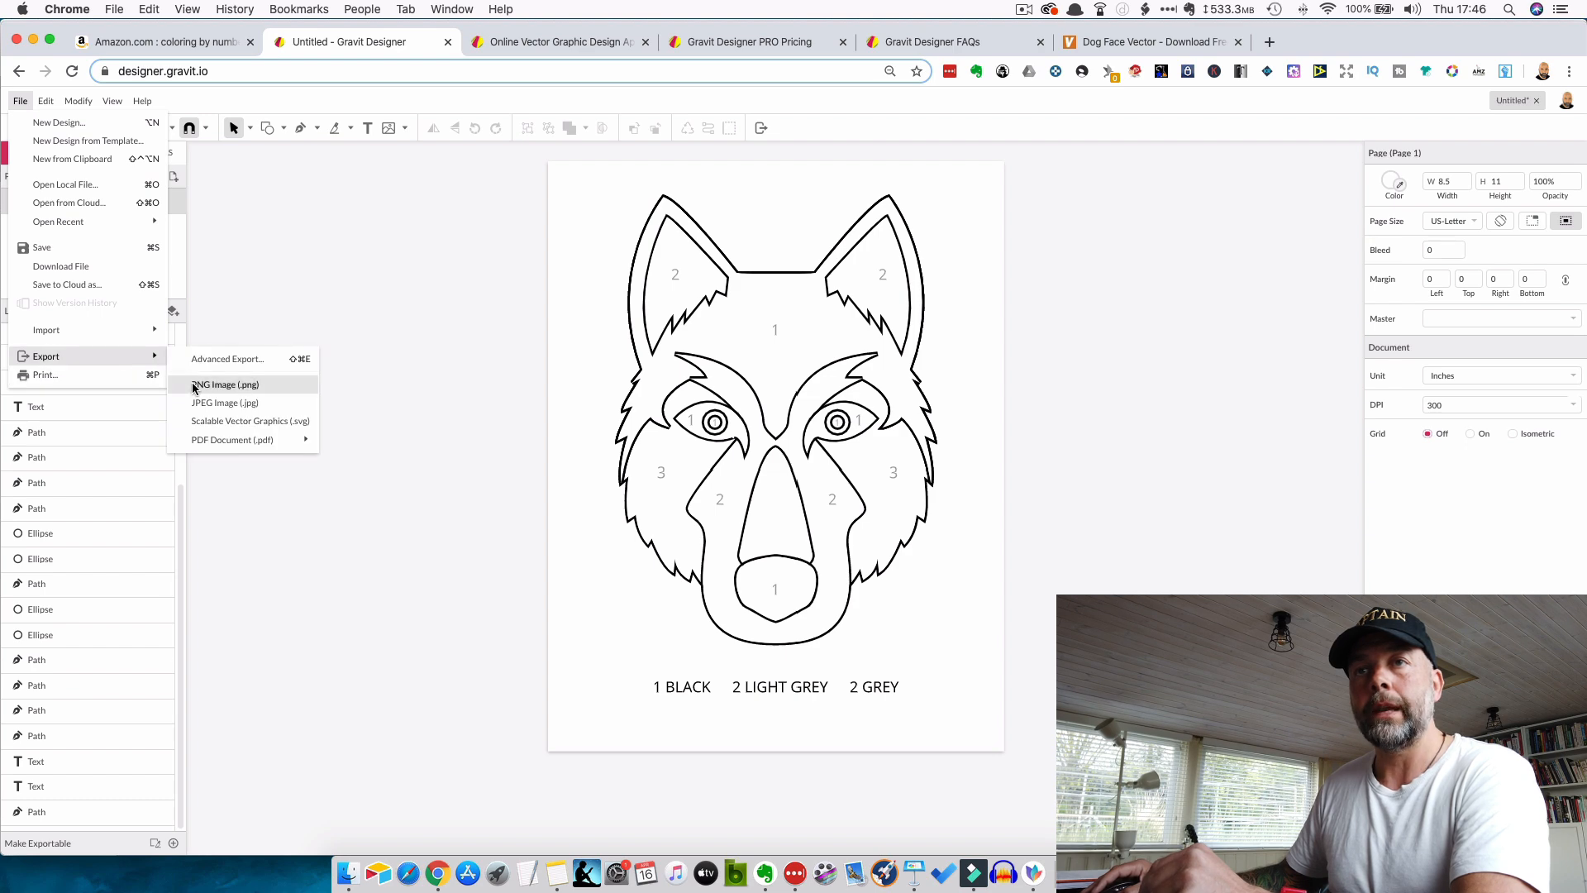
left_click(225, 385)
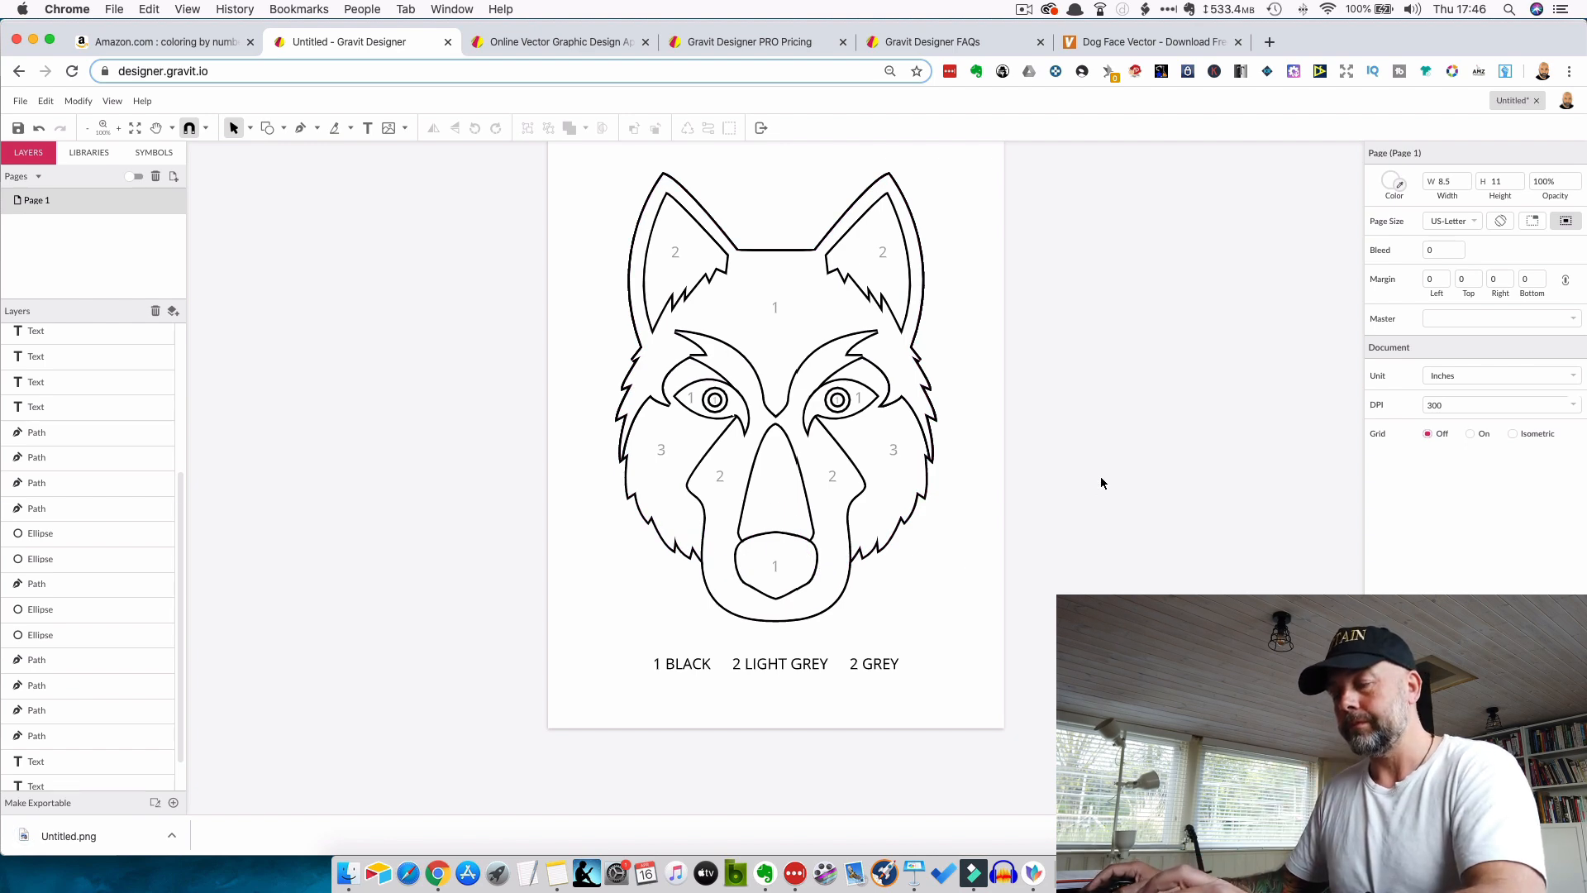
- Switch to Keynote and place the exported Untitled.png on the blank slide so that it covers the full page
key("ctrl+Up")
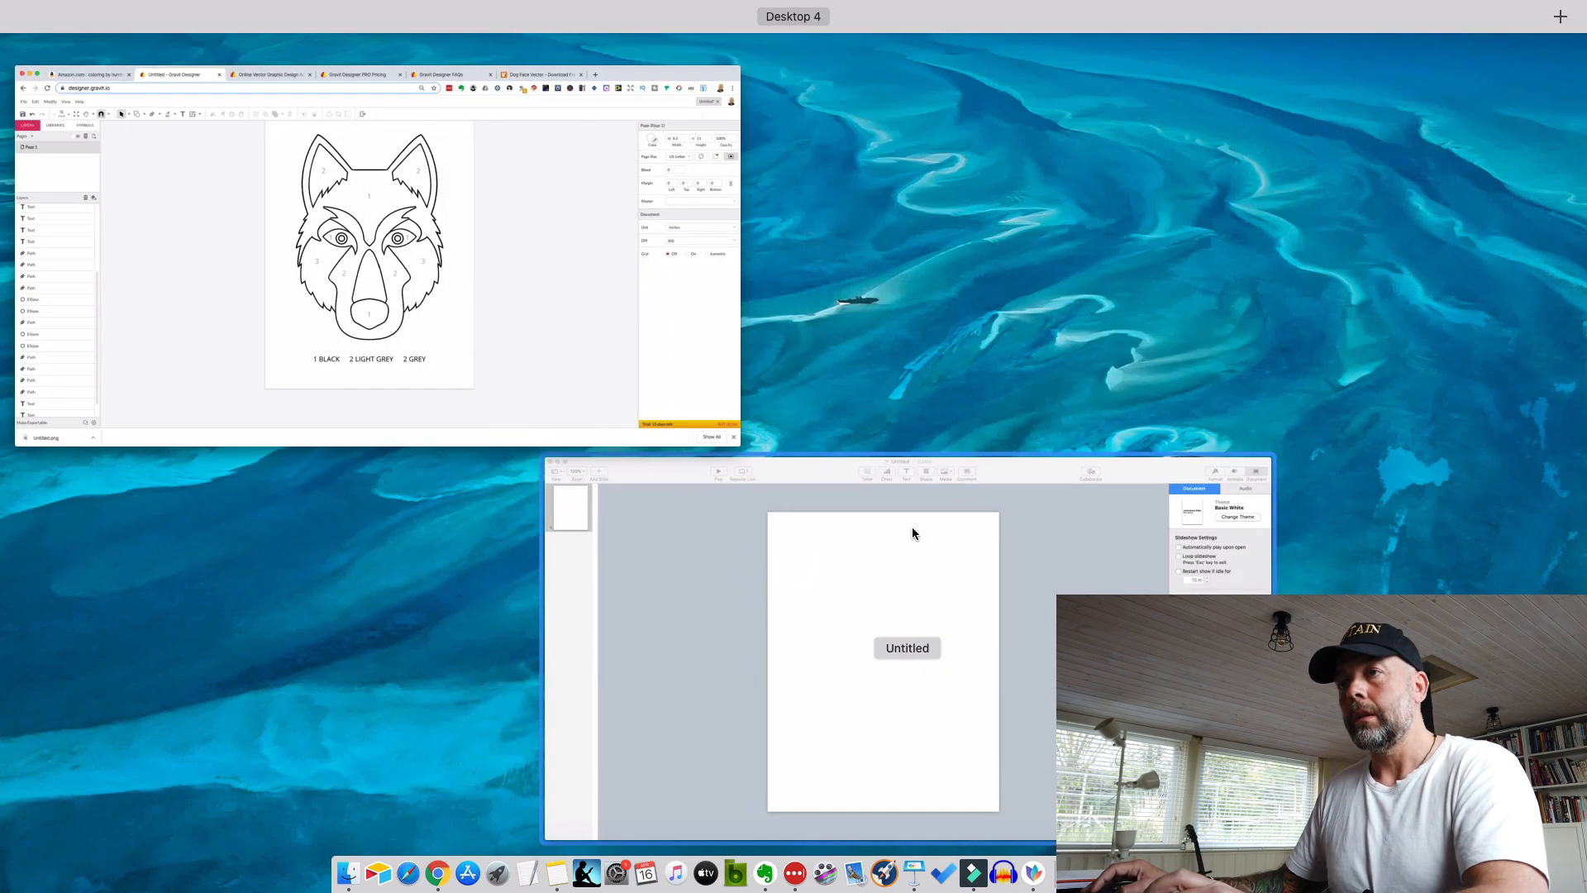
left_click(921, 505)
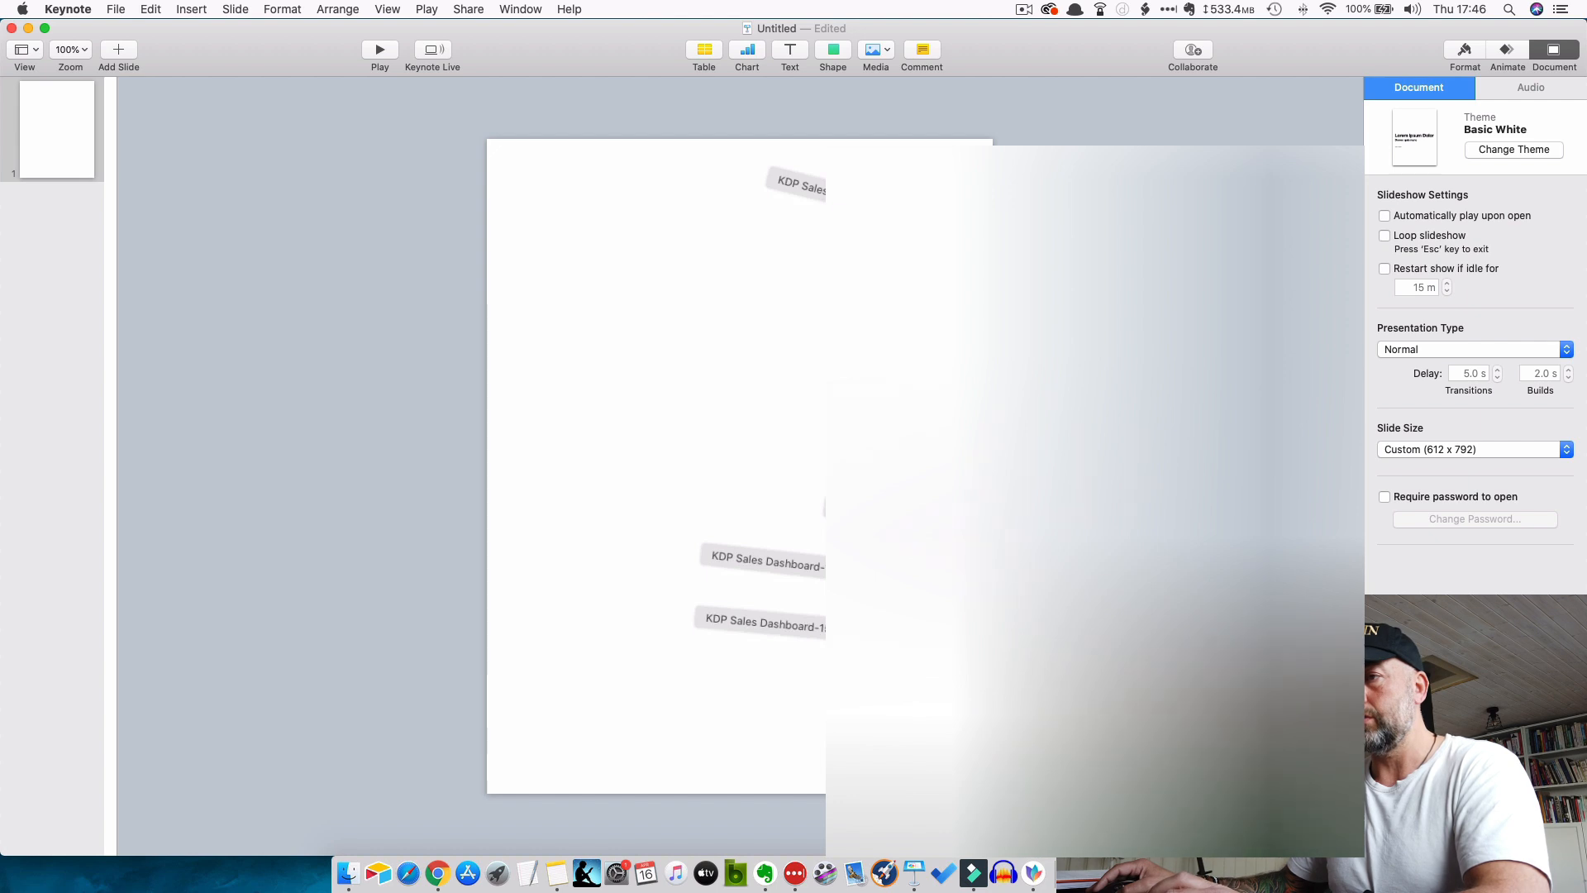
left_click_drag(1026, 661, 728, 429)
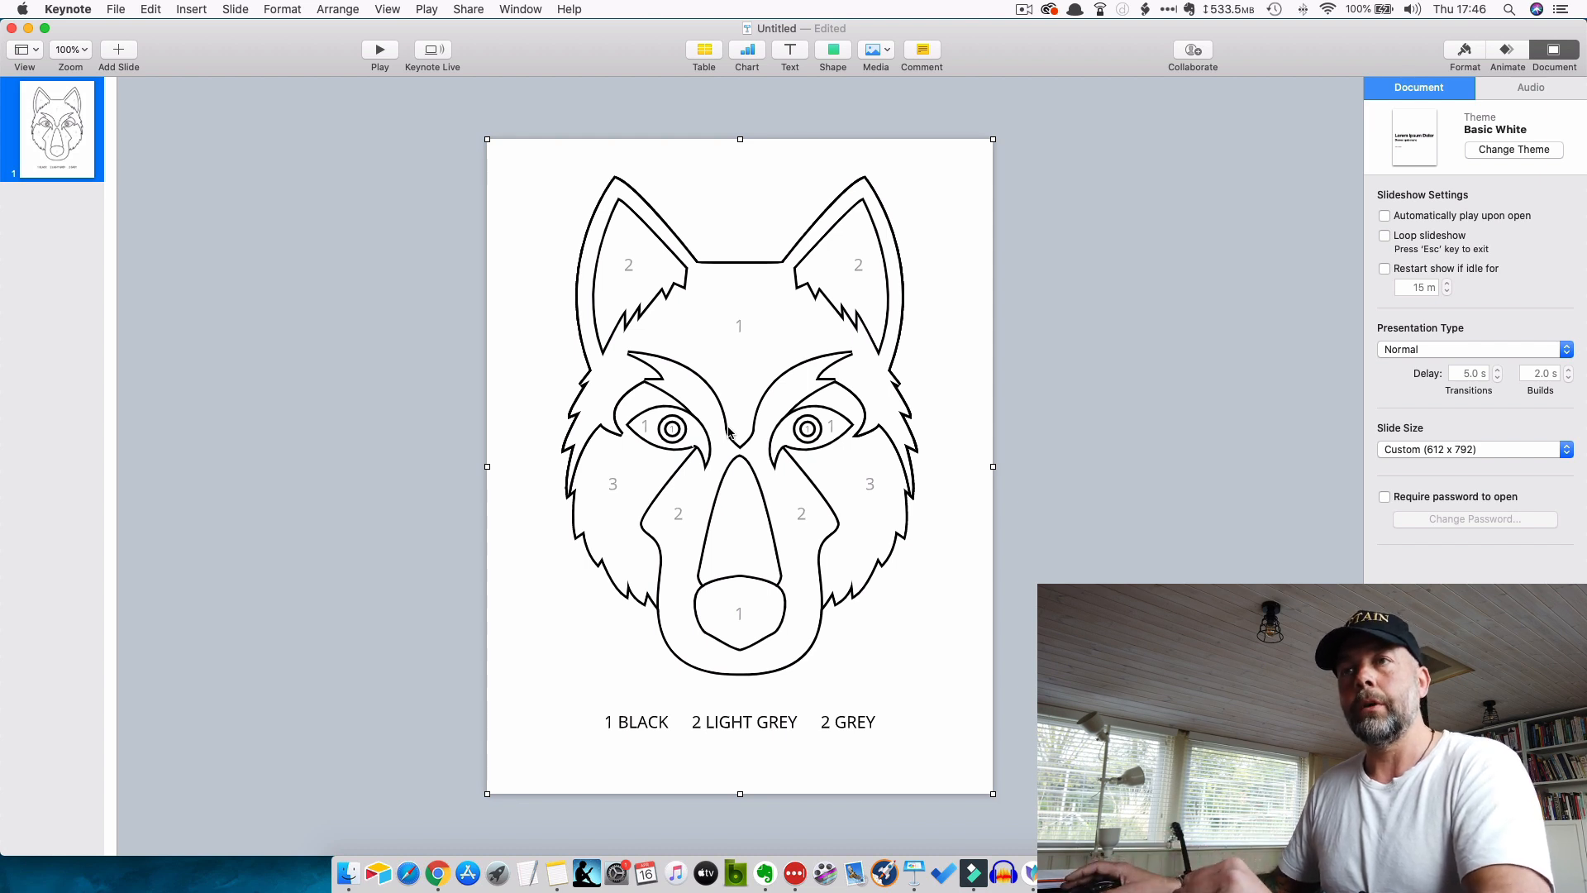
left_click(1242, 367)
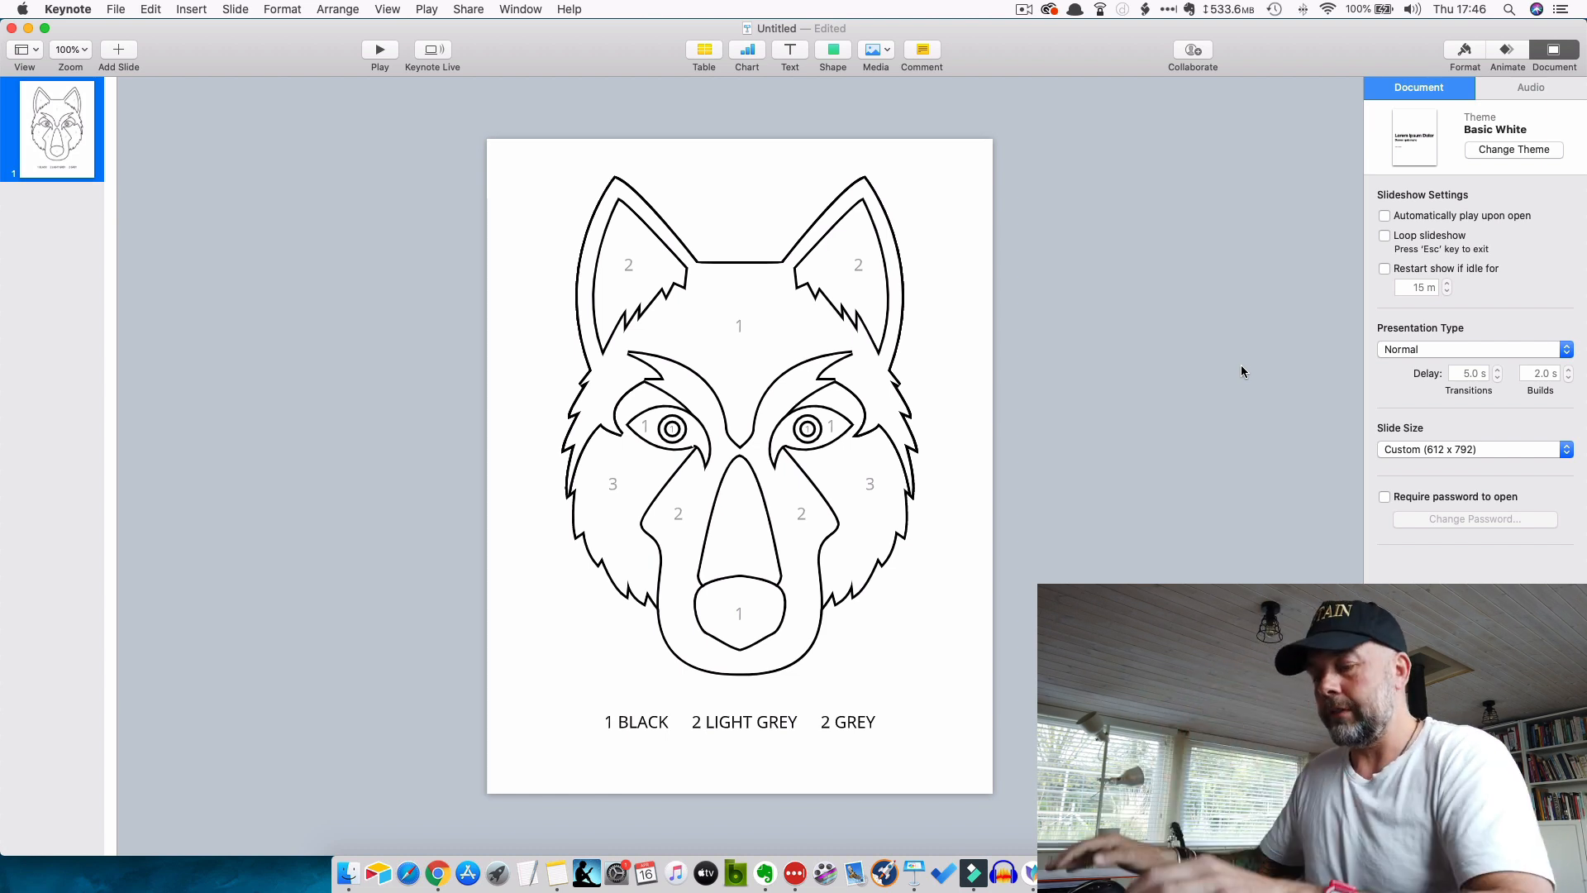
- Switch to the Vecteezy Dog Face Vector page in Chrome and open the resource's information
key("ctrl+Up")
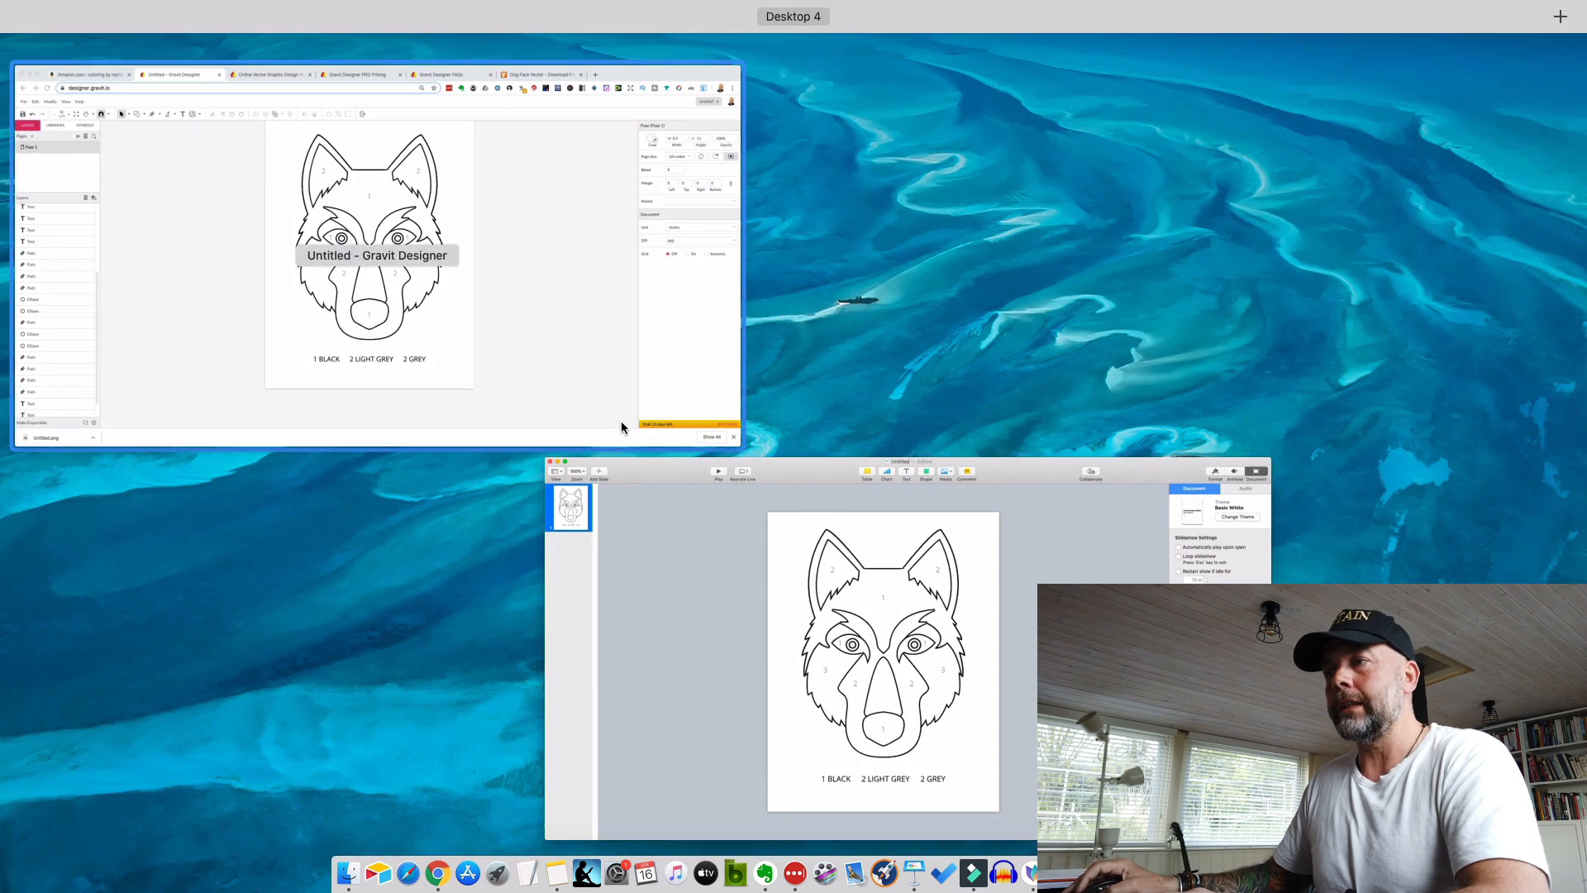
left_click(596, 327)
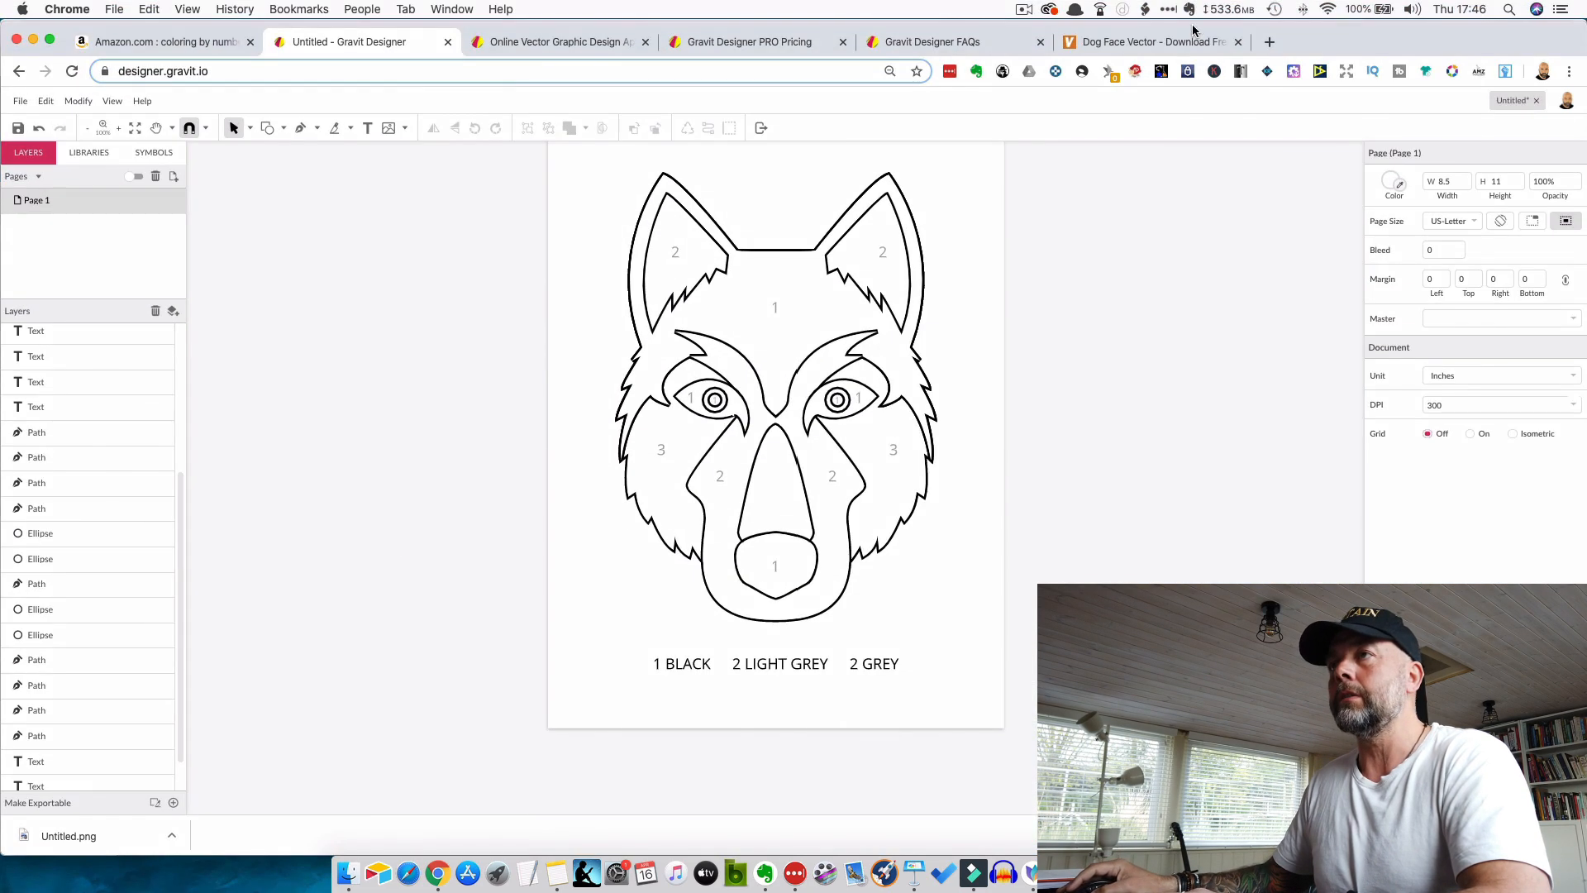
left_click(1167, 41)
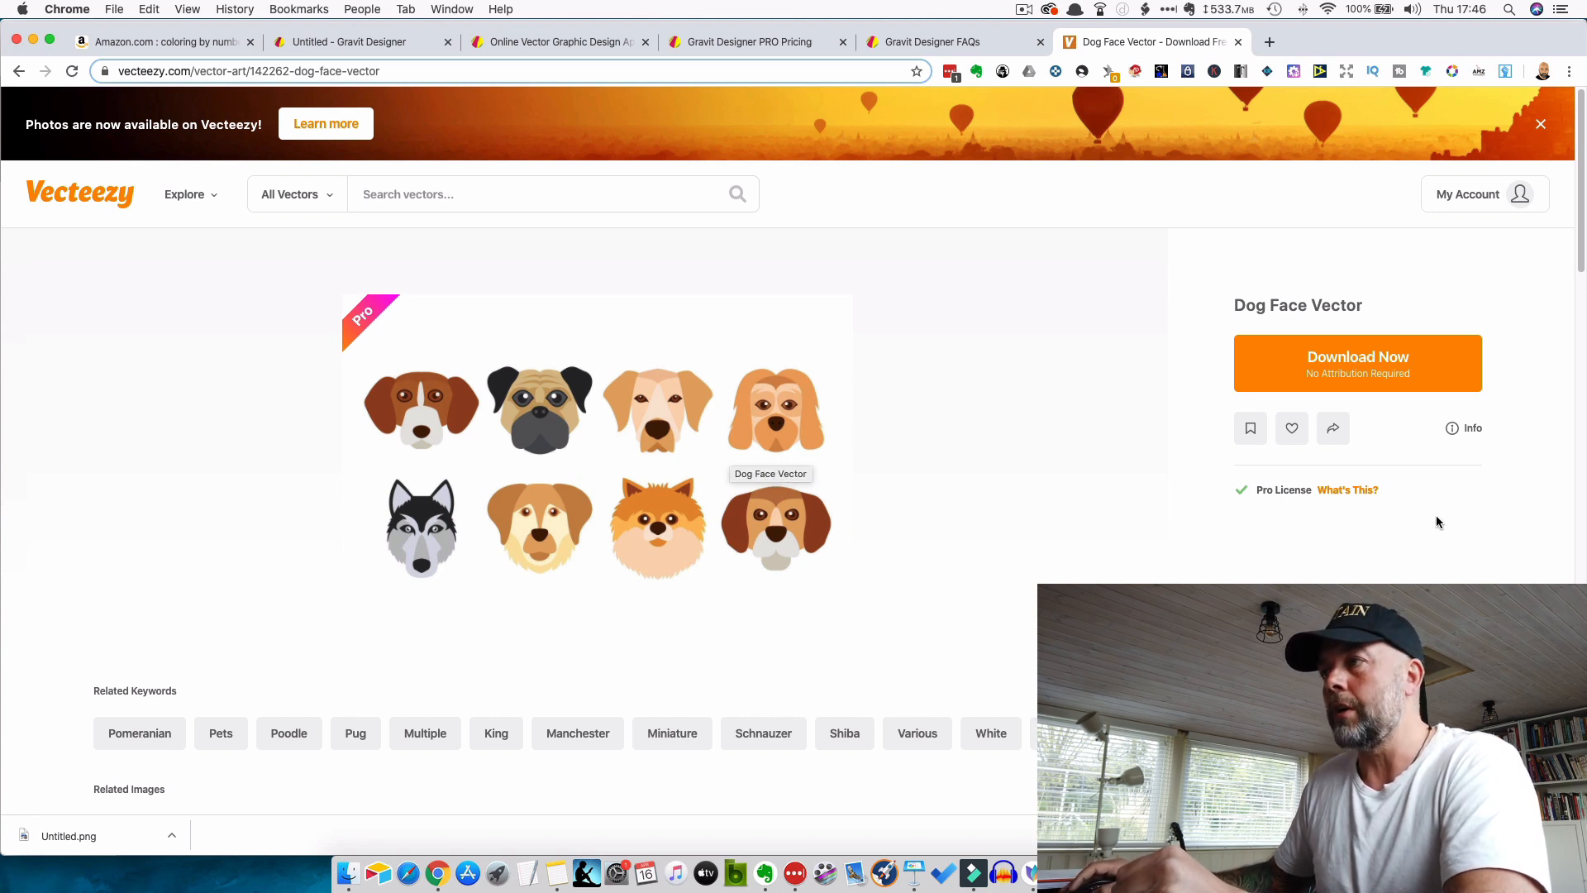
left_click(1470, 433)
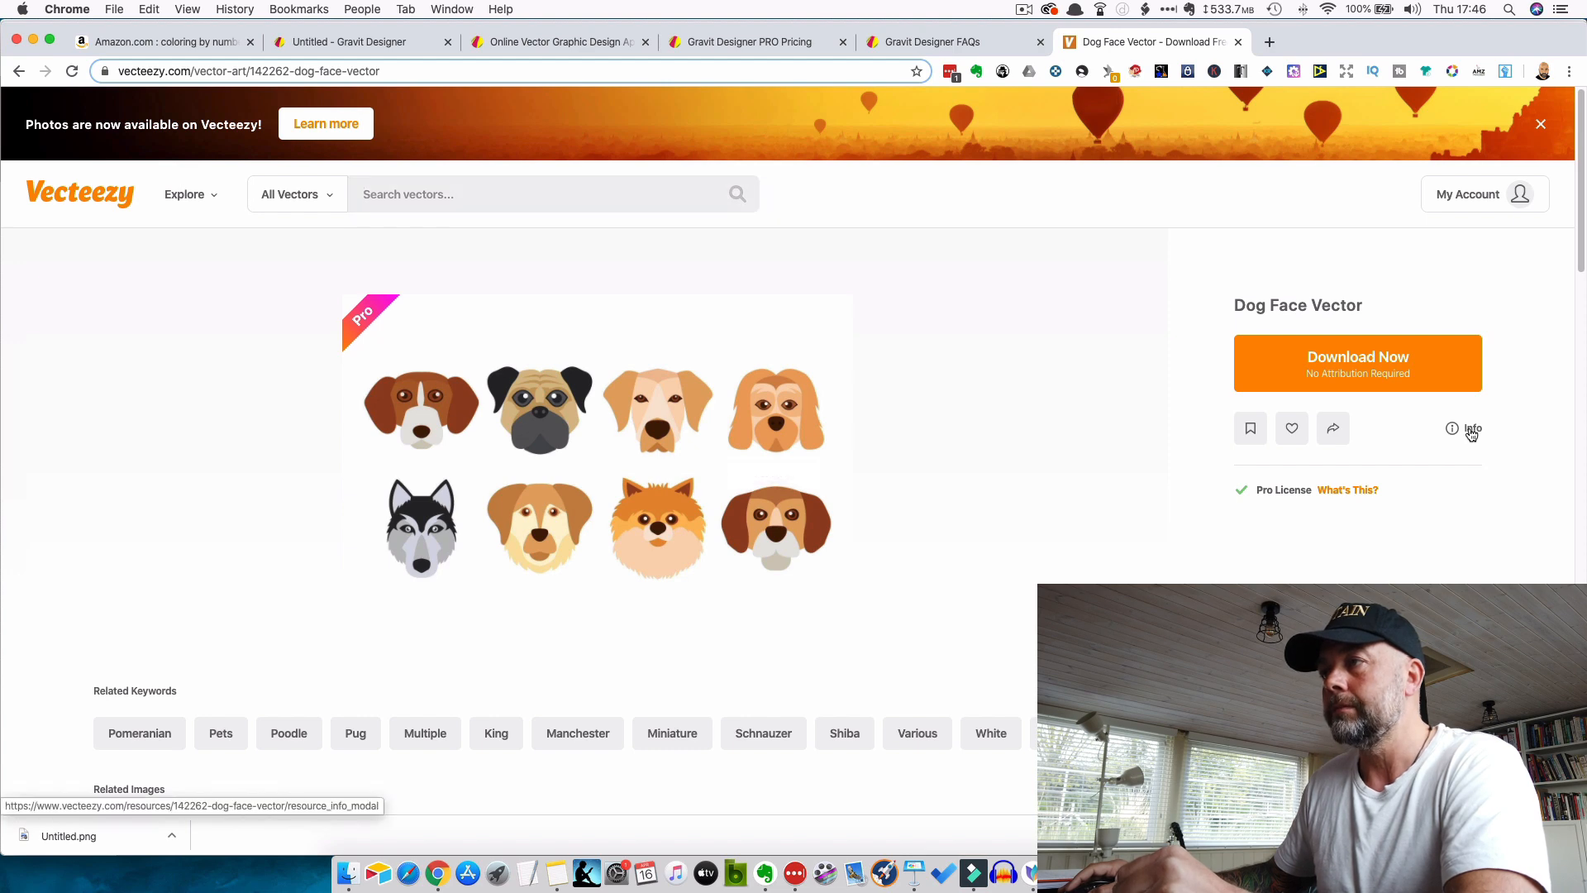
- Open the Dog Face Vector's resource information, go to its creator's profile, and look through the uploaded vectors
left_click(1471, 429)
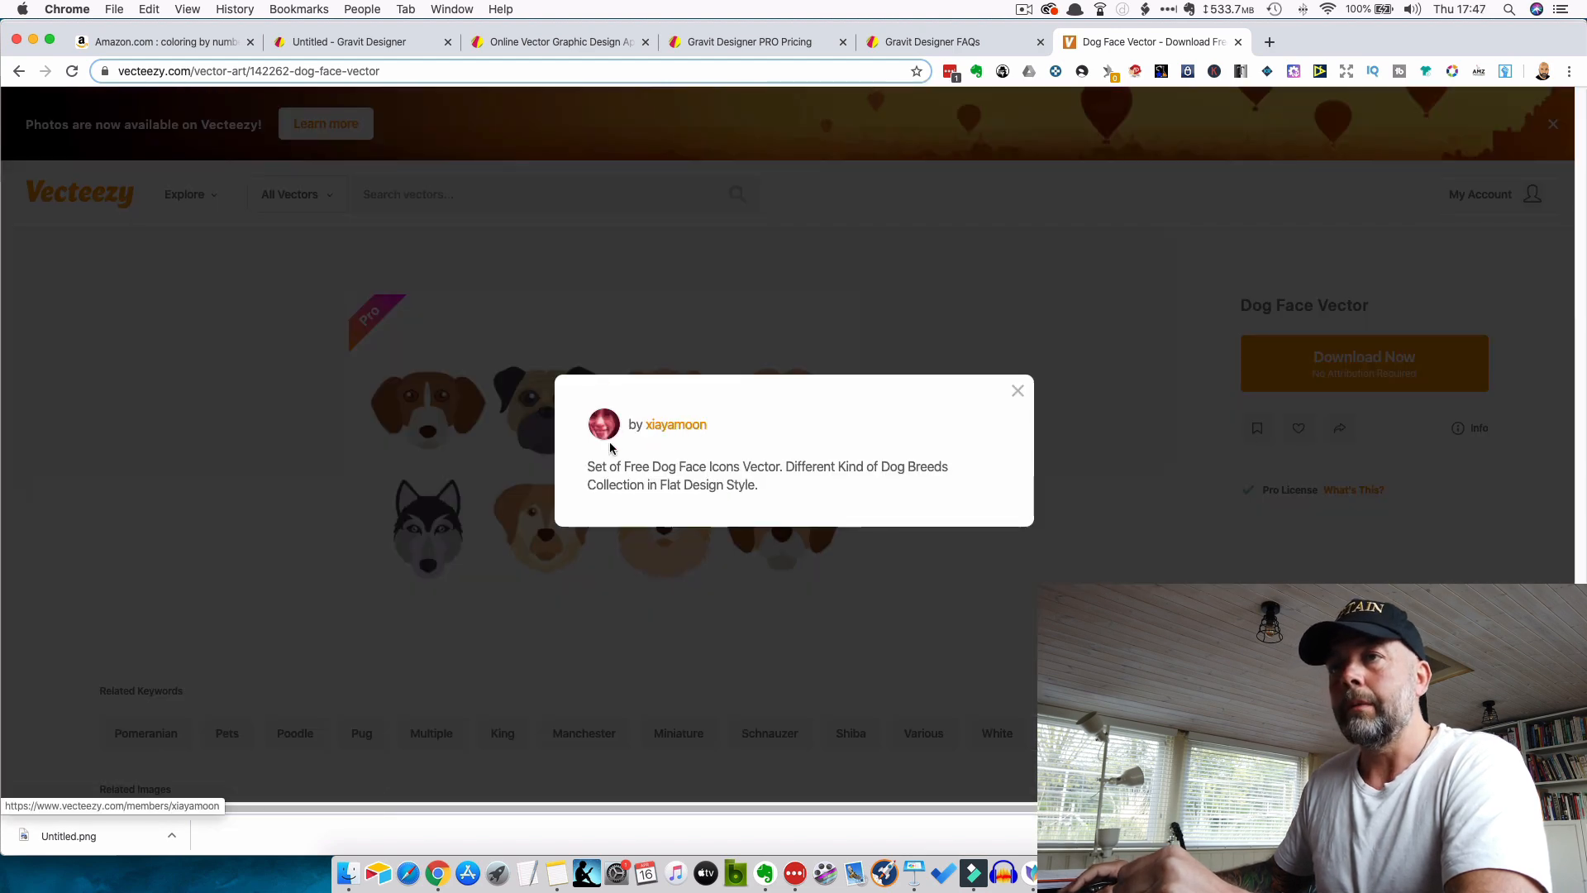
left_click(683, 426)
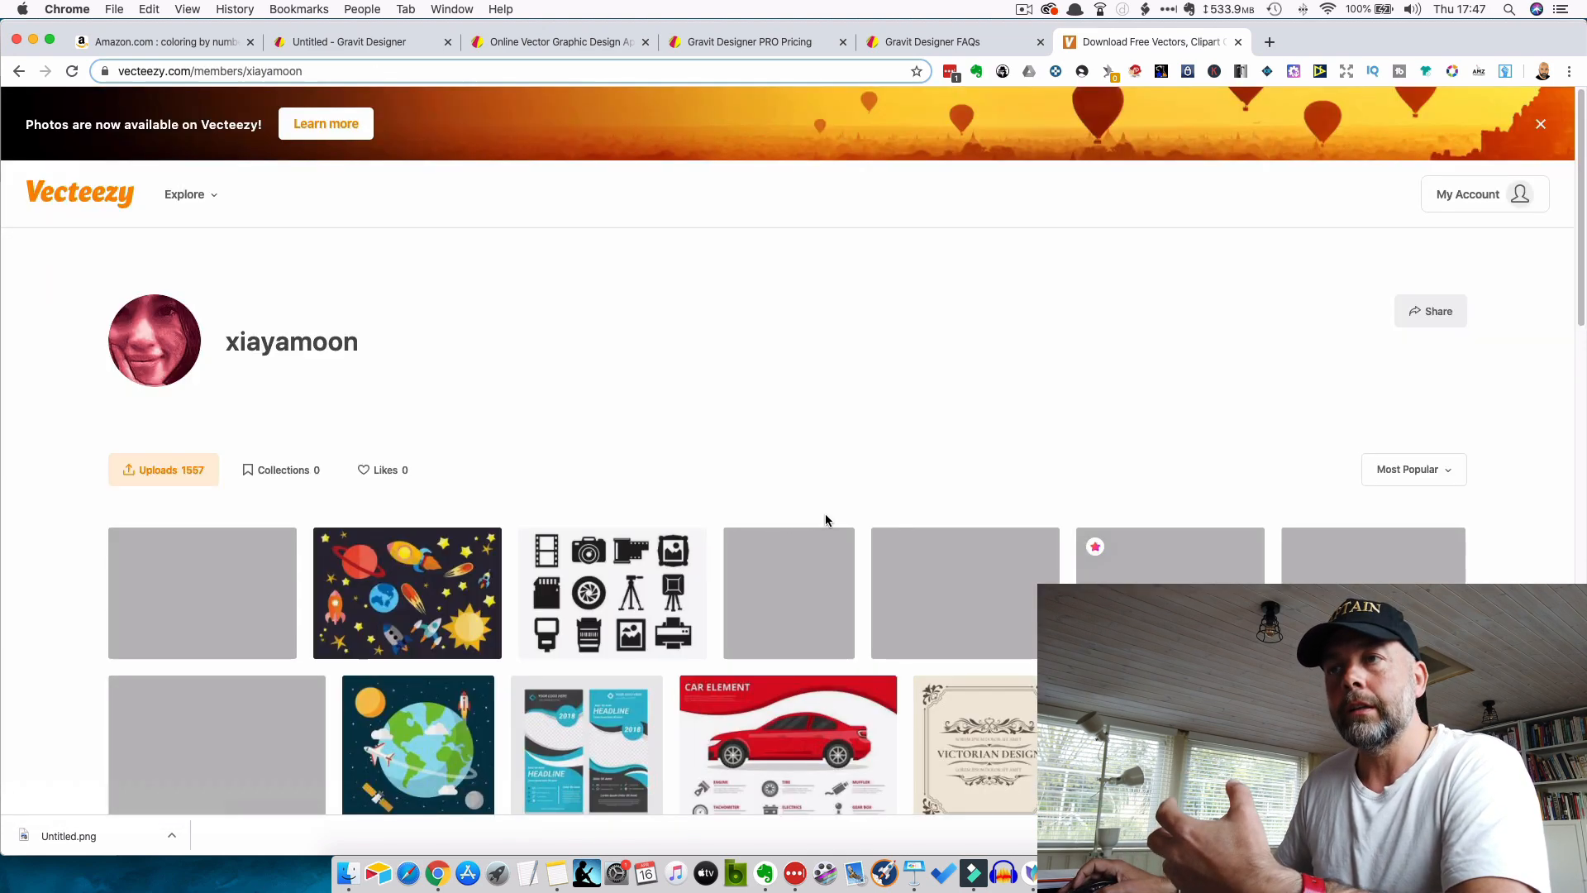
scroll(827, 520, "down", 4)
scroll(829, 521, "down", 8)
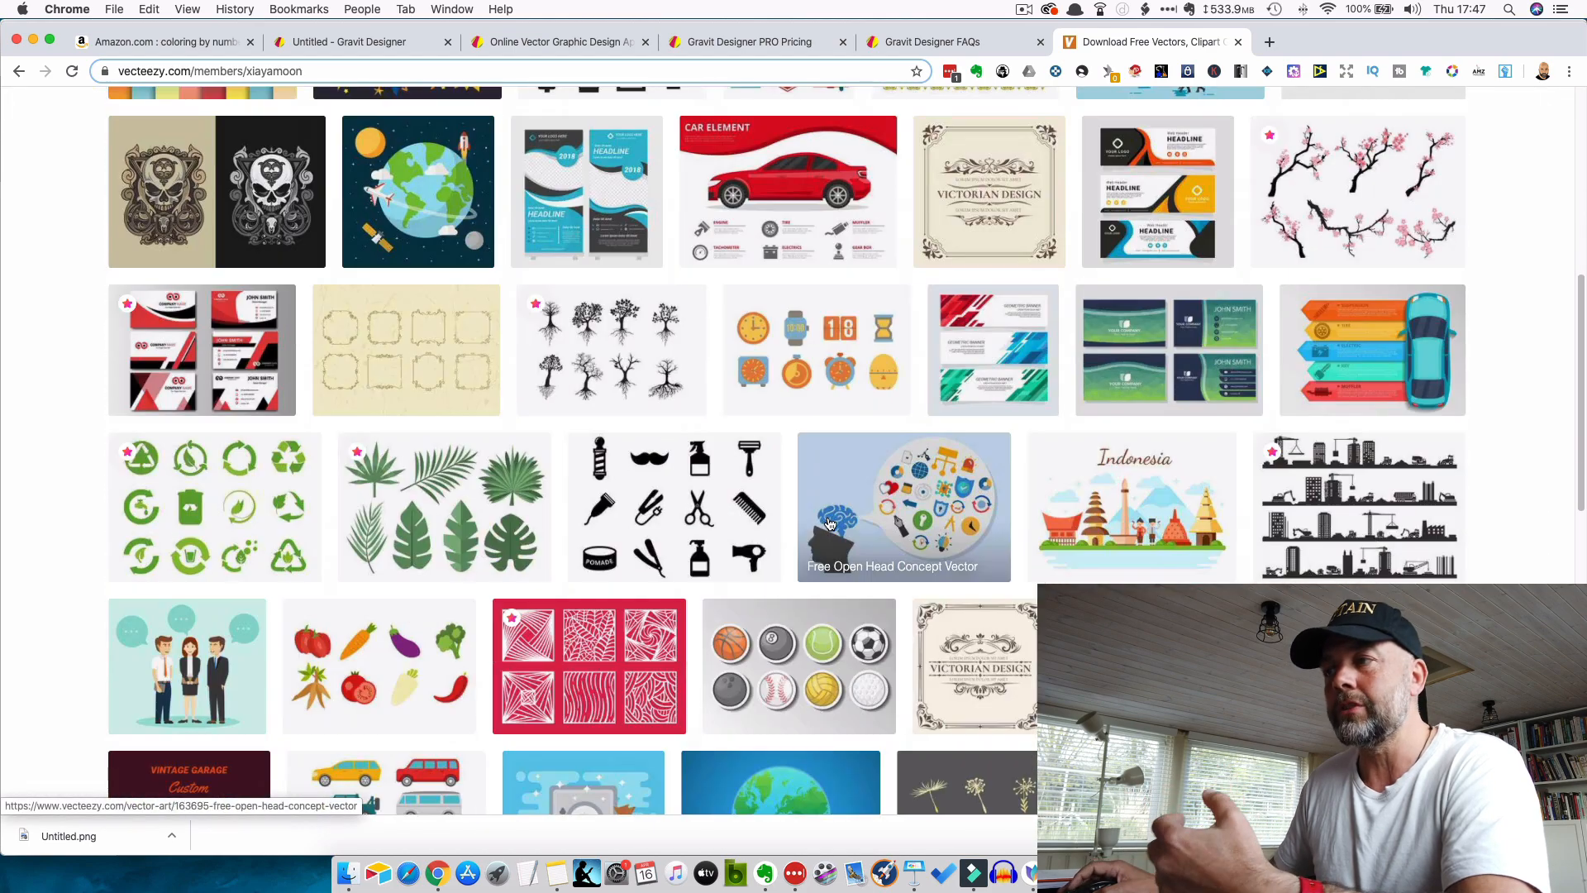
scroll(829, 521, "down", 3)
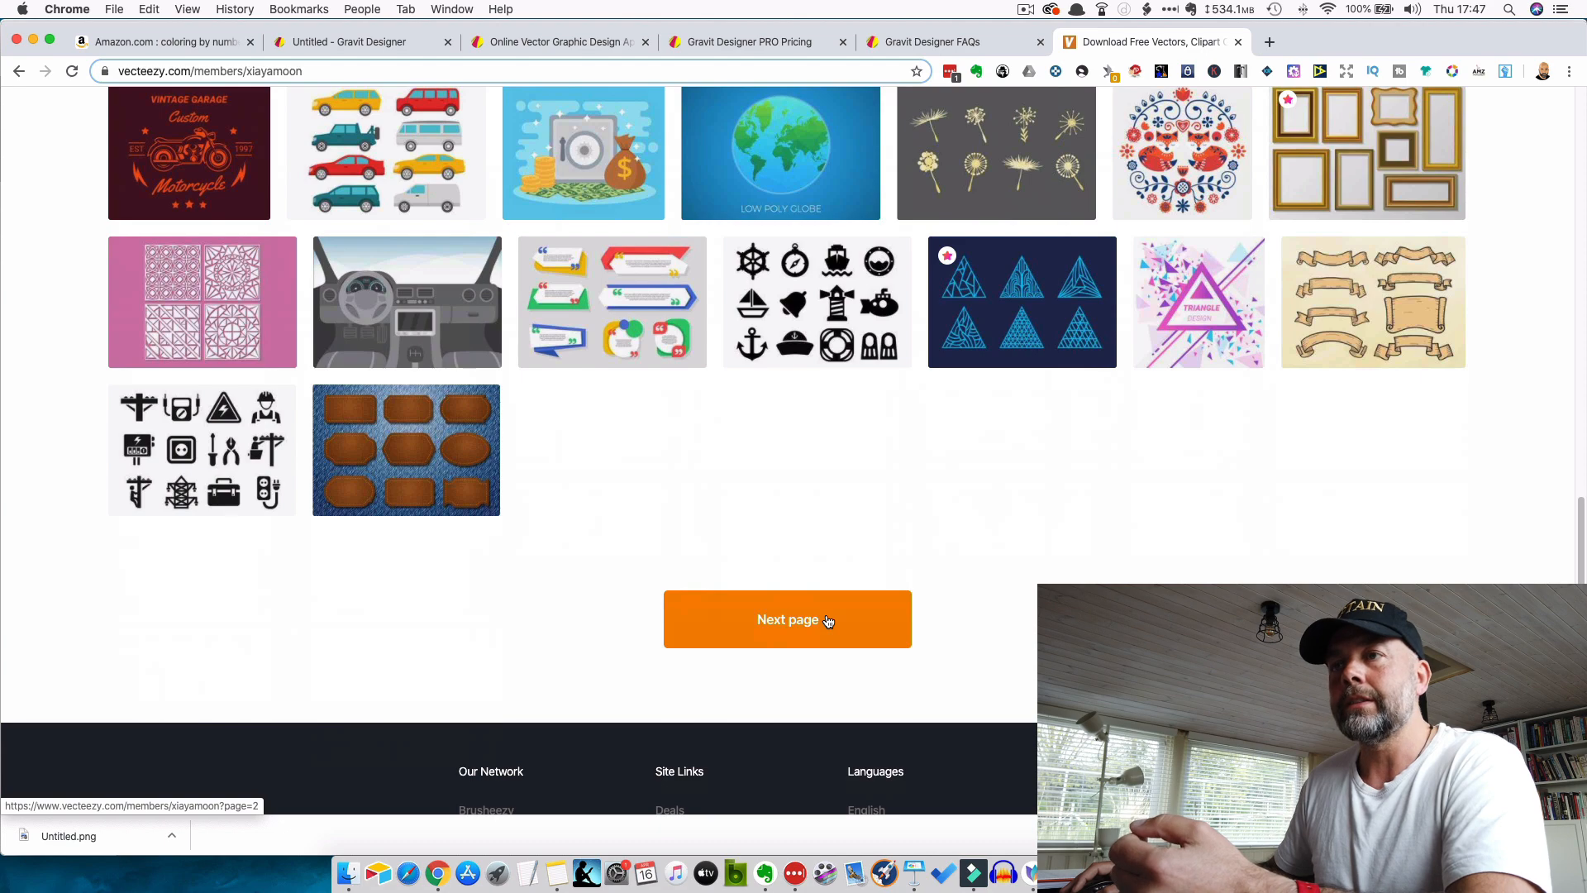
- Look through the second page of the creator's uploads and return to the start of that page
left_click(826, 617)
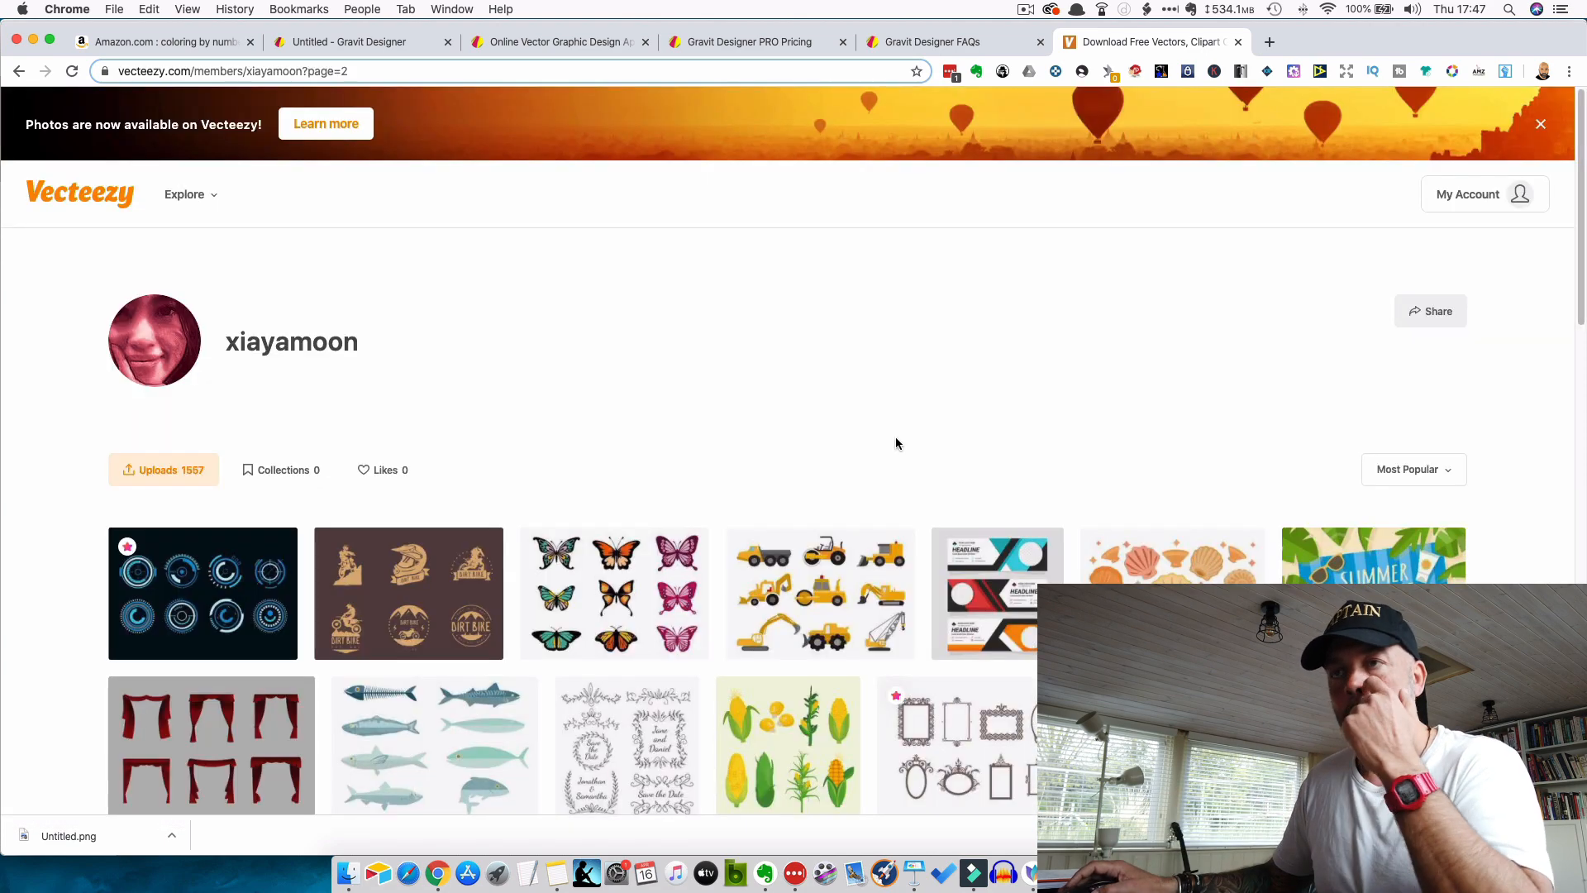
scroll(900, 446, "down", 4)
scroll(928, 477, "down", 7)
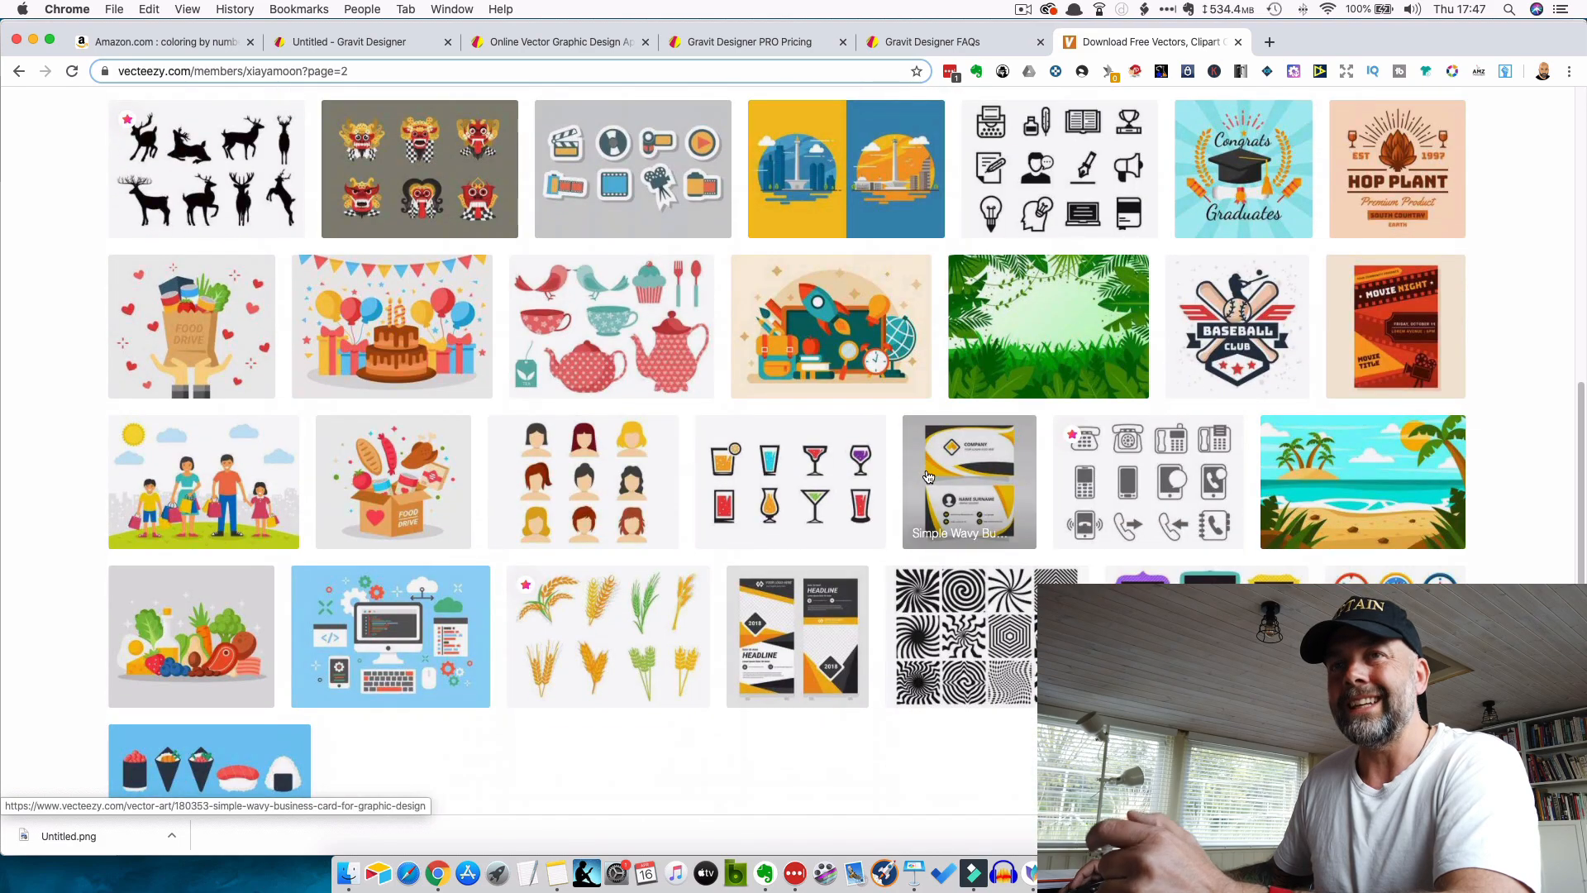
scroll(927, 477, "up", 11)
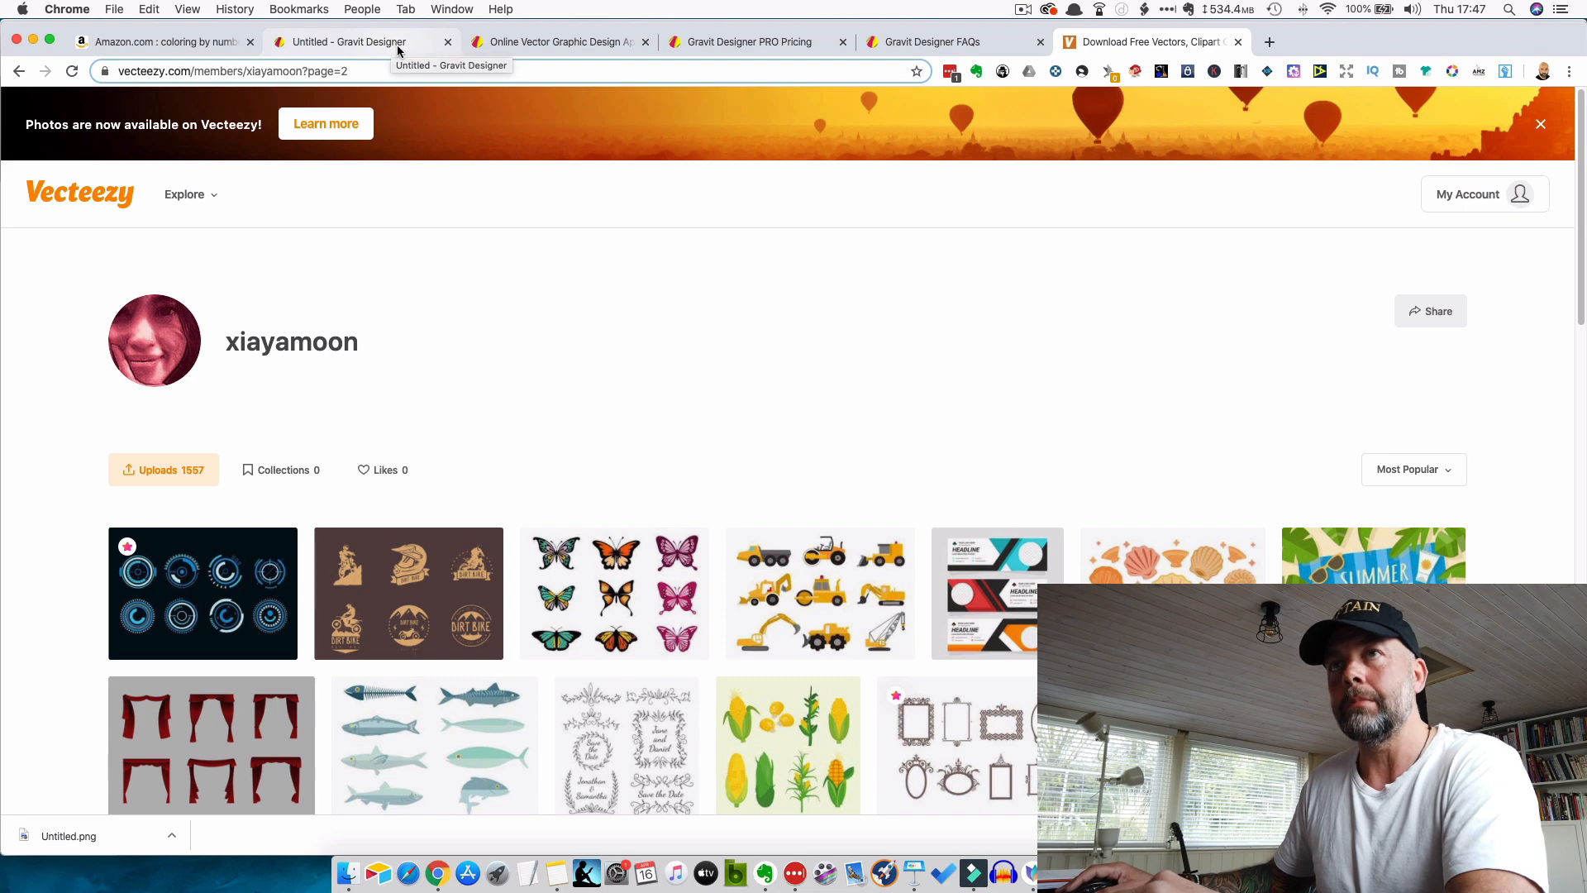
- Switch back to the Keynote presentation containing the husky coloring page
key("ctrl+Up")
left_click(1265, 573)
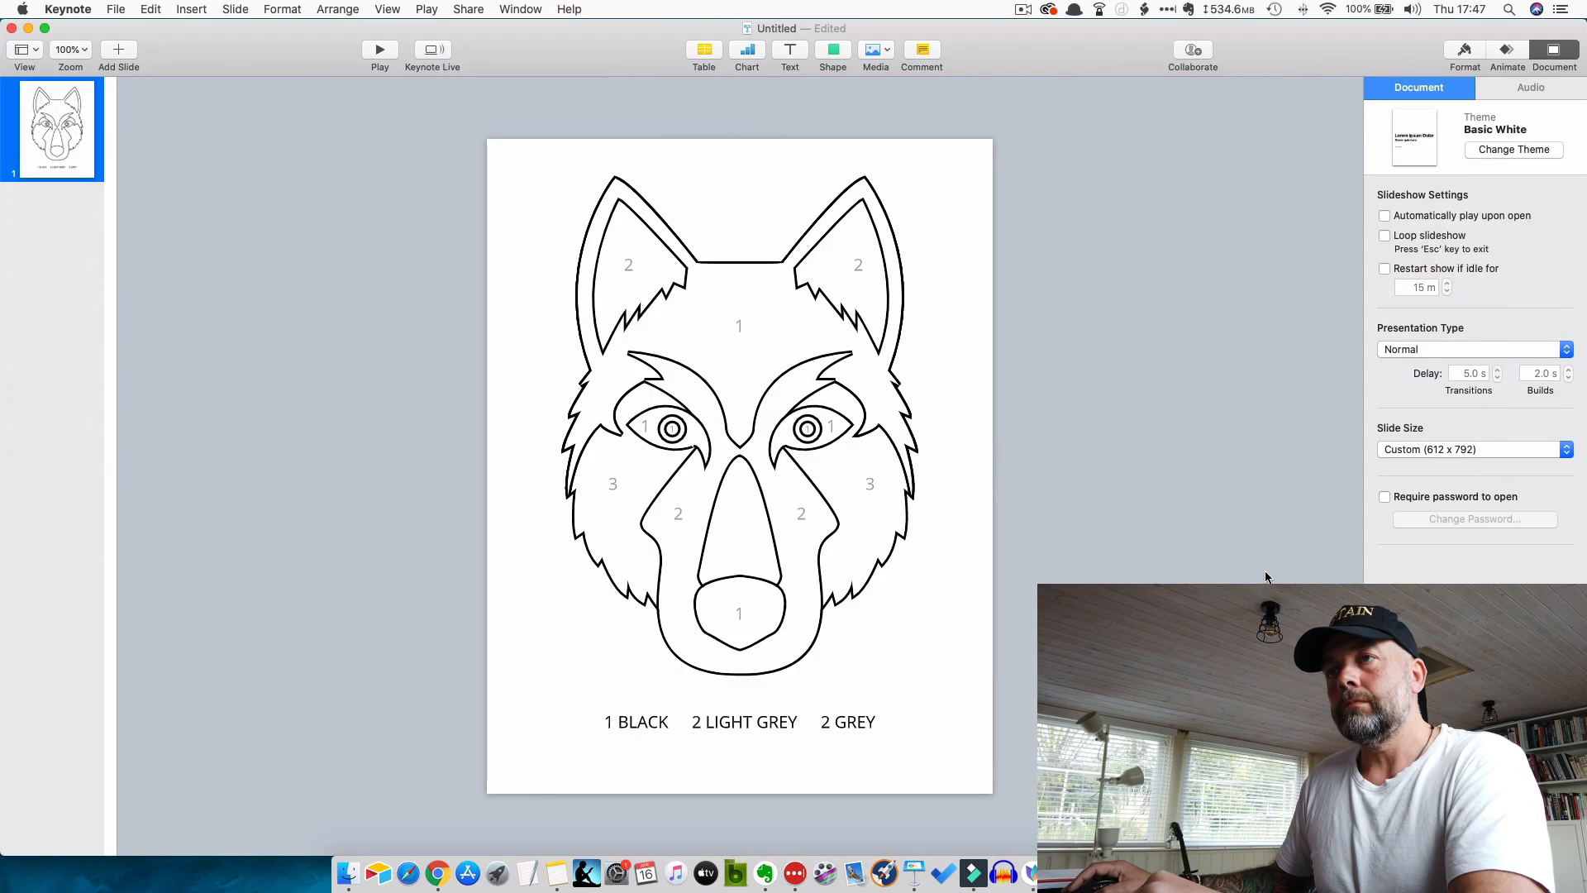